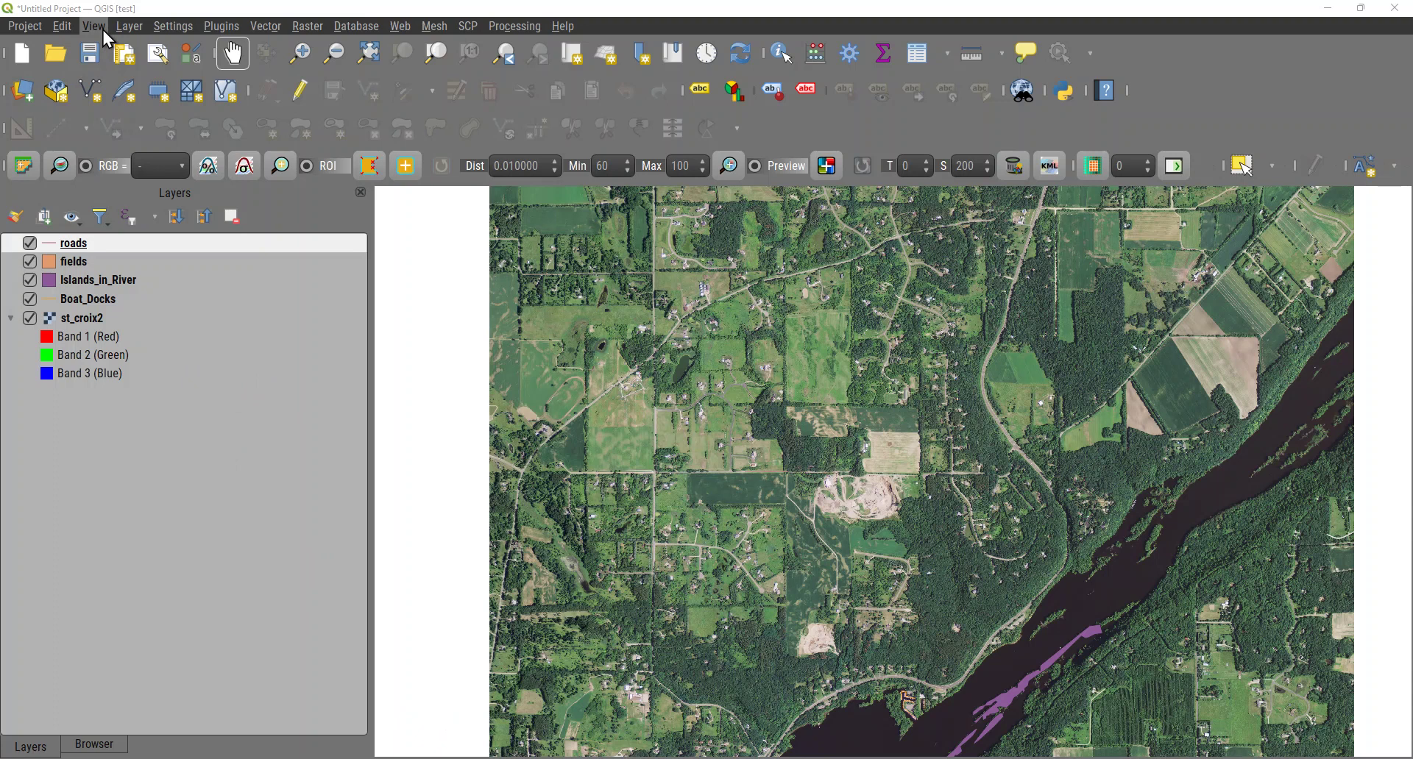
Display the Snapping Toolbar.
left_click(103, 32)
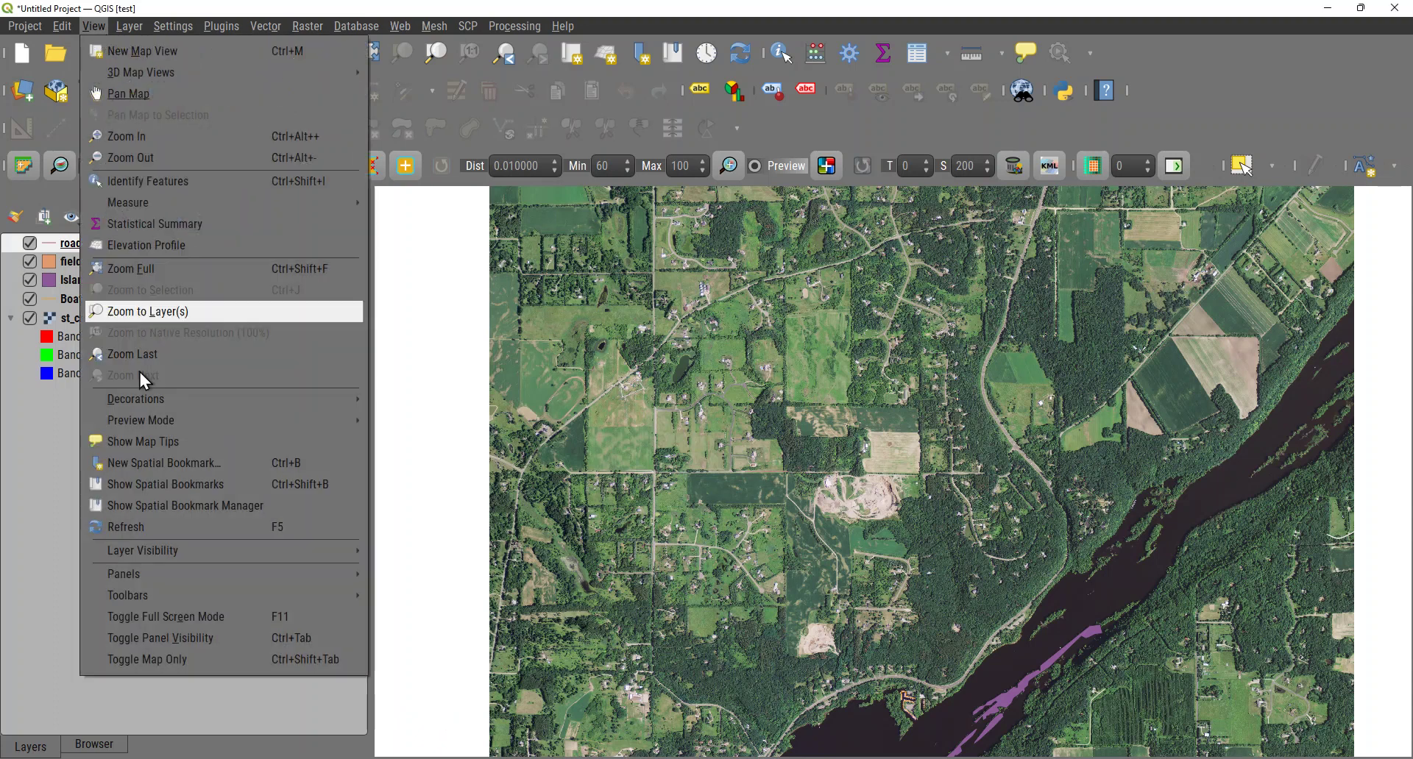
mouse_move(163, 592)
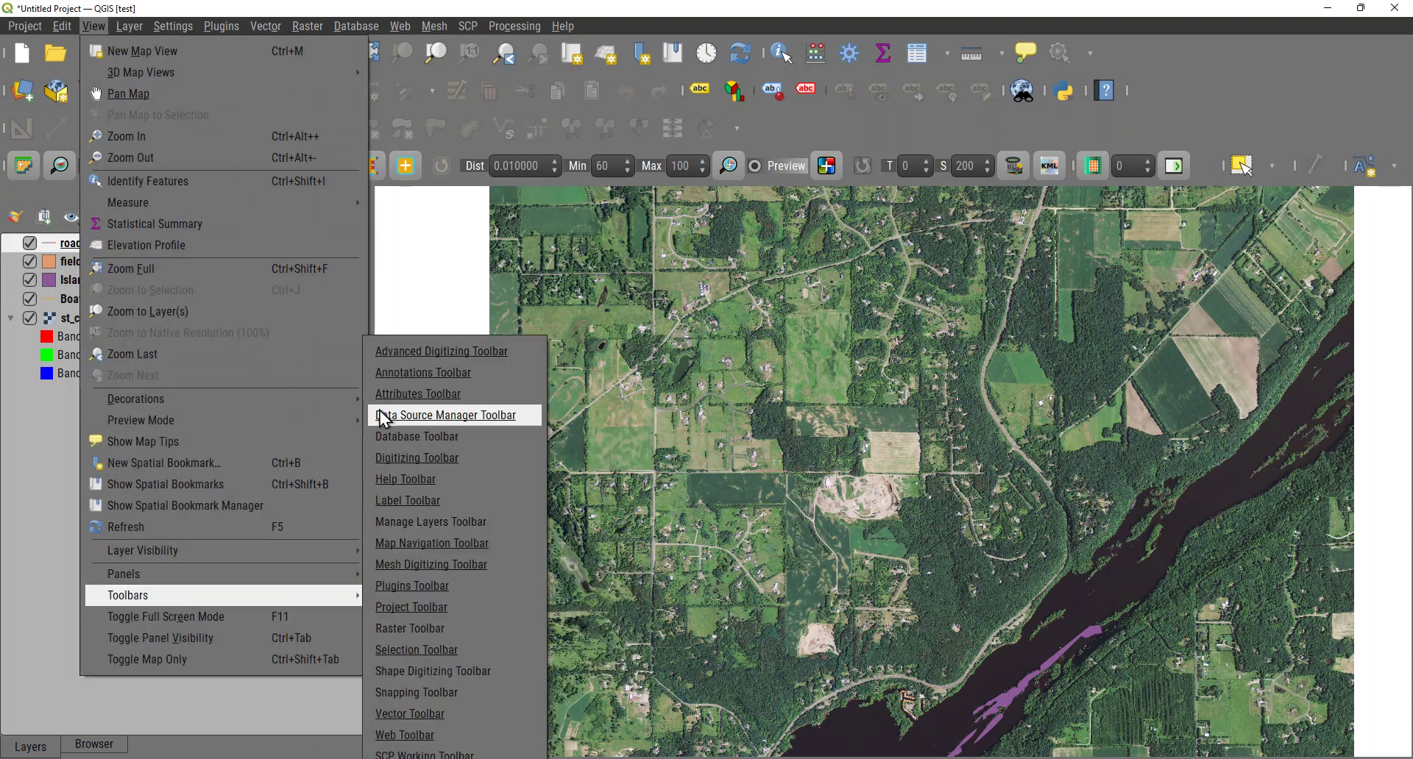
left_click(383, 692)
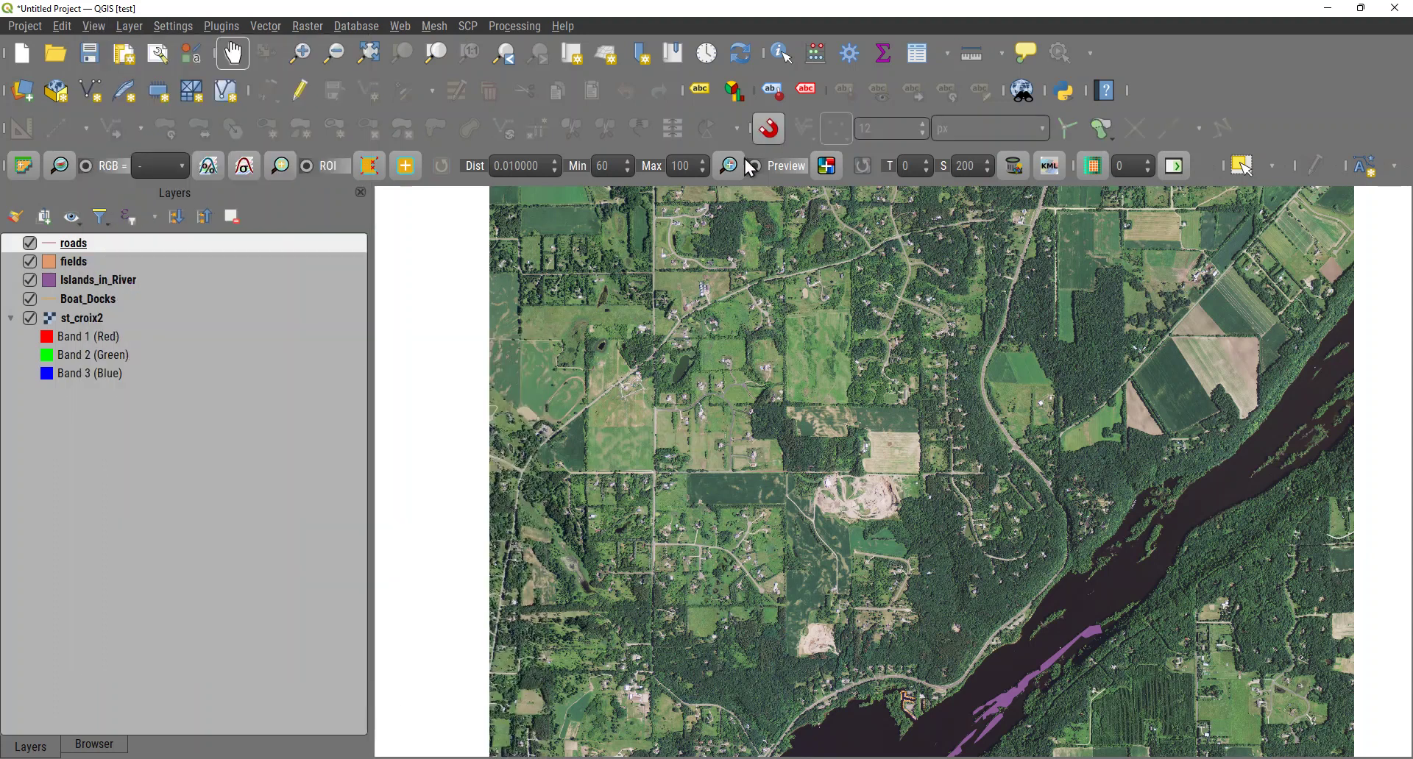
Hide the Advanced Digitizing Toolbar and display it again.
left_click(96, 26)
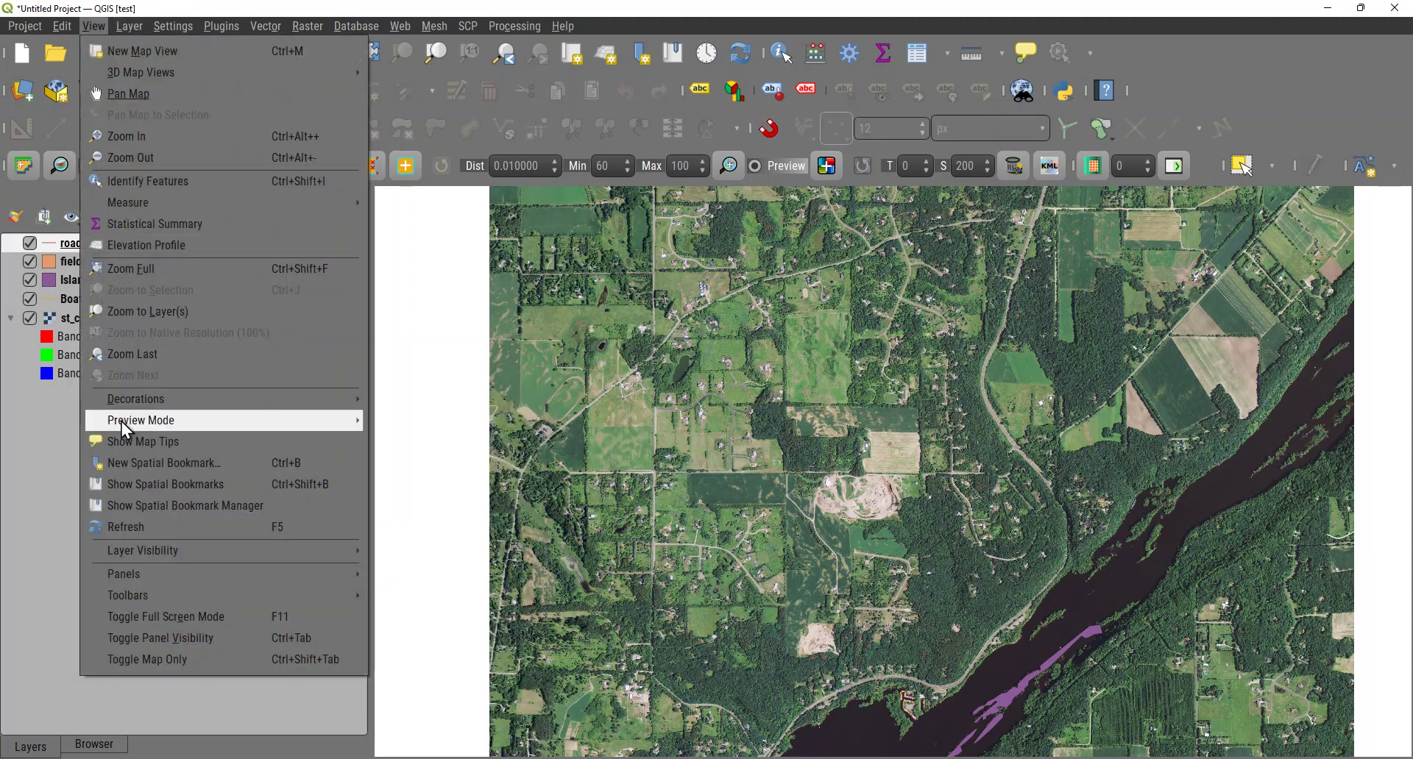
mouse_move(142, 597)
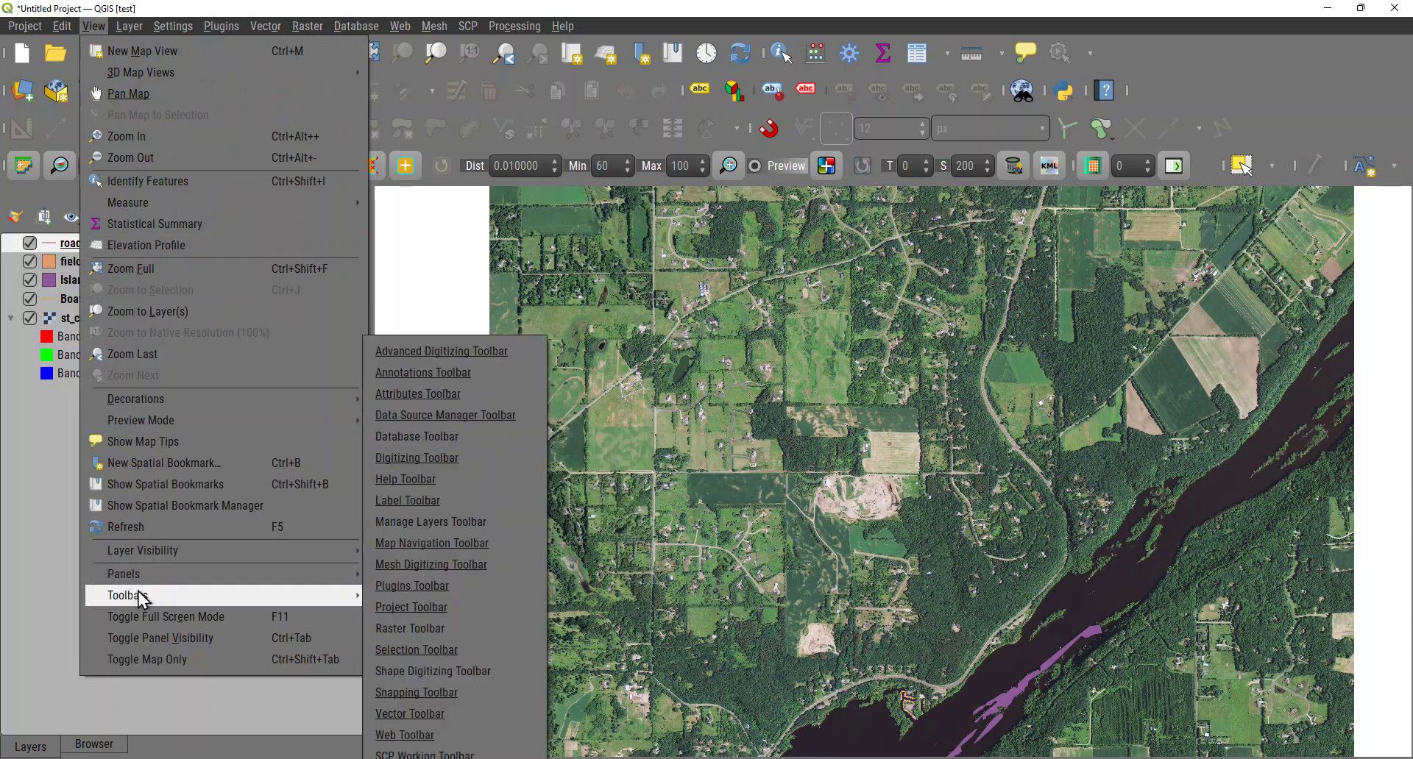
left_click(425, 350)
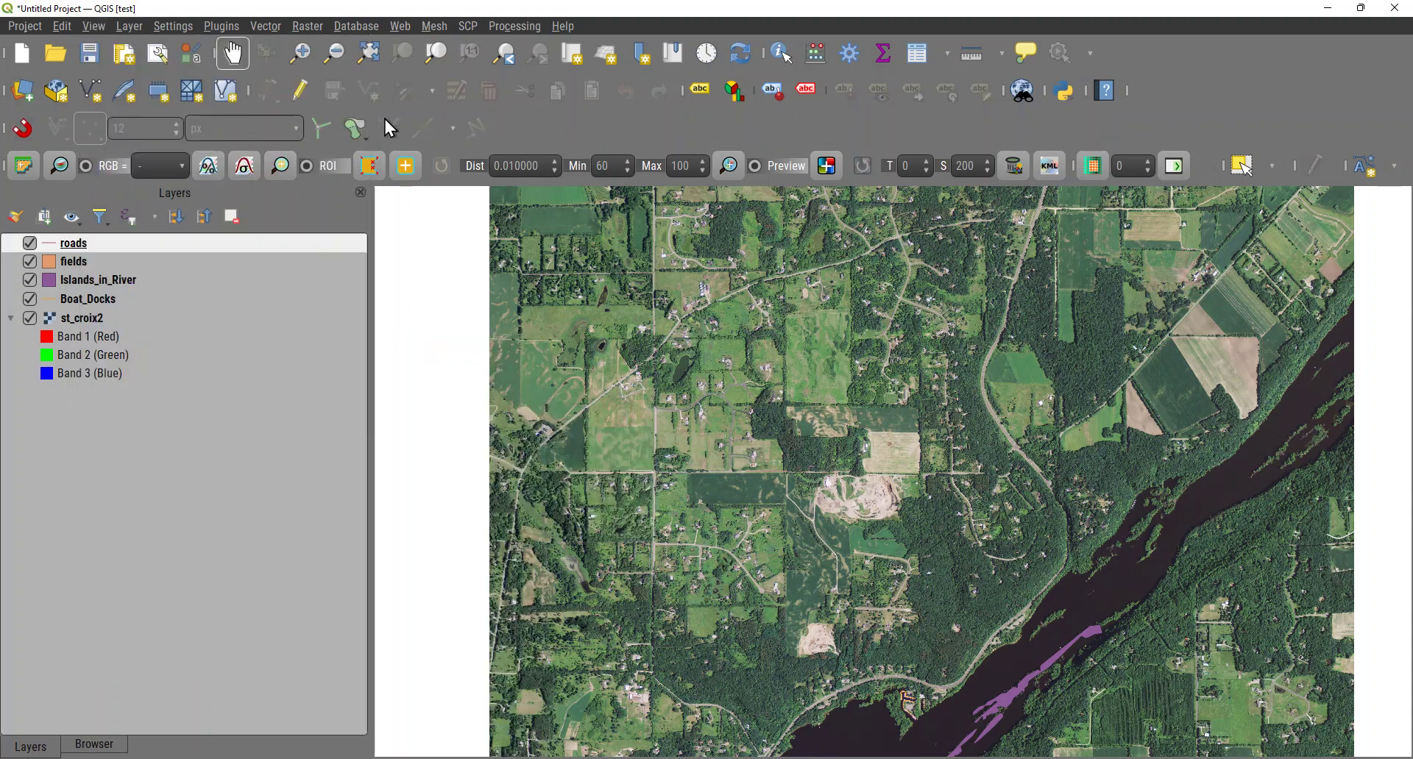
left_click(92, 26)
mouse_move(174, 599)
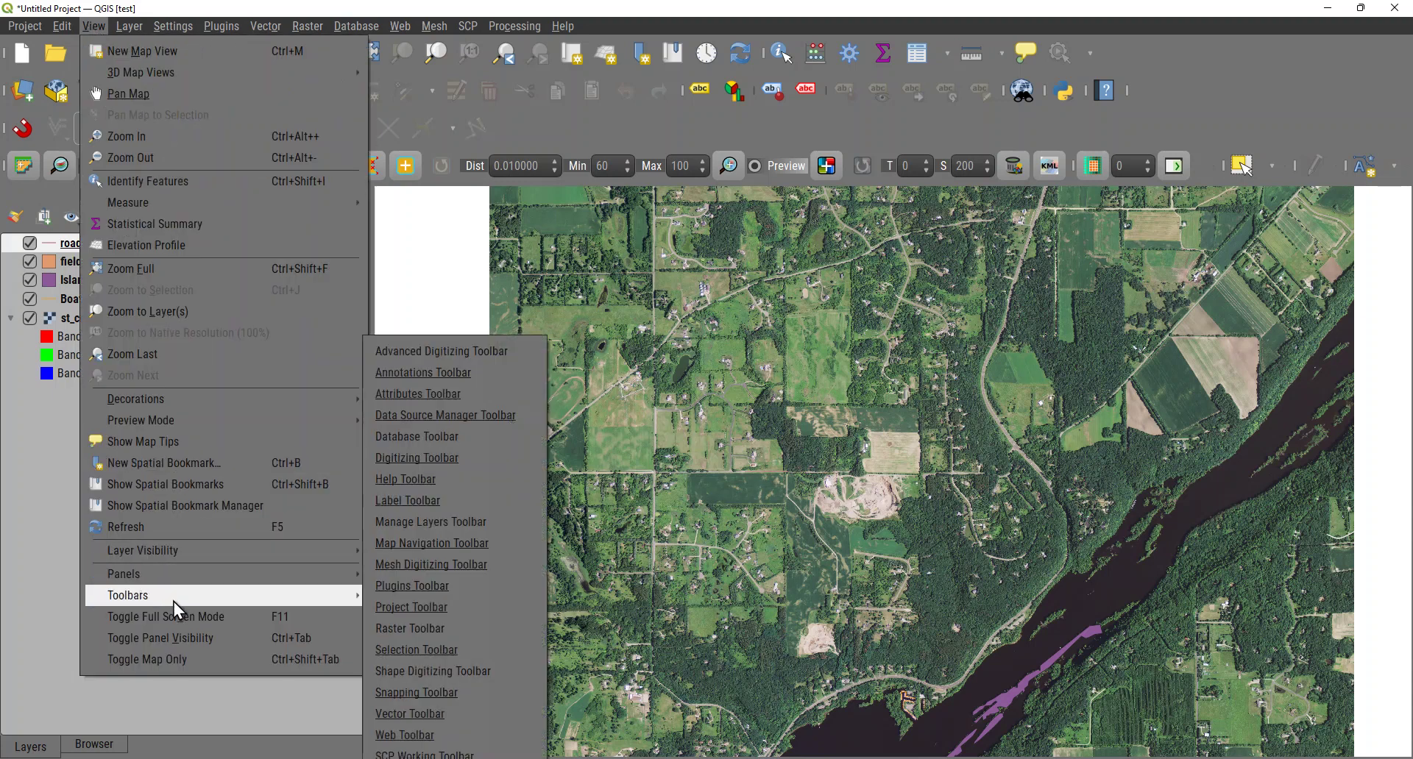
left_click(440, 358)
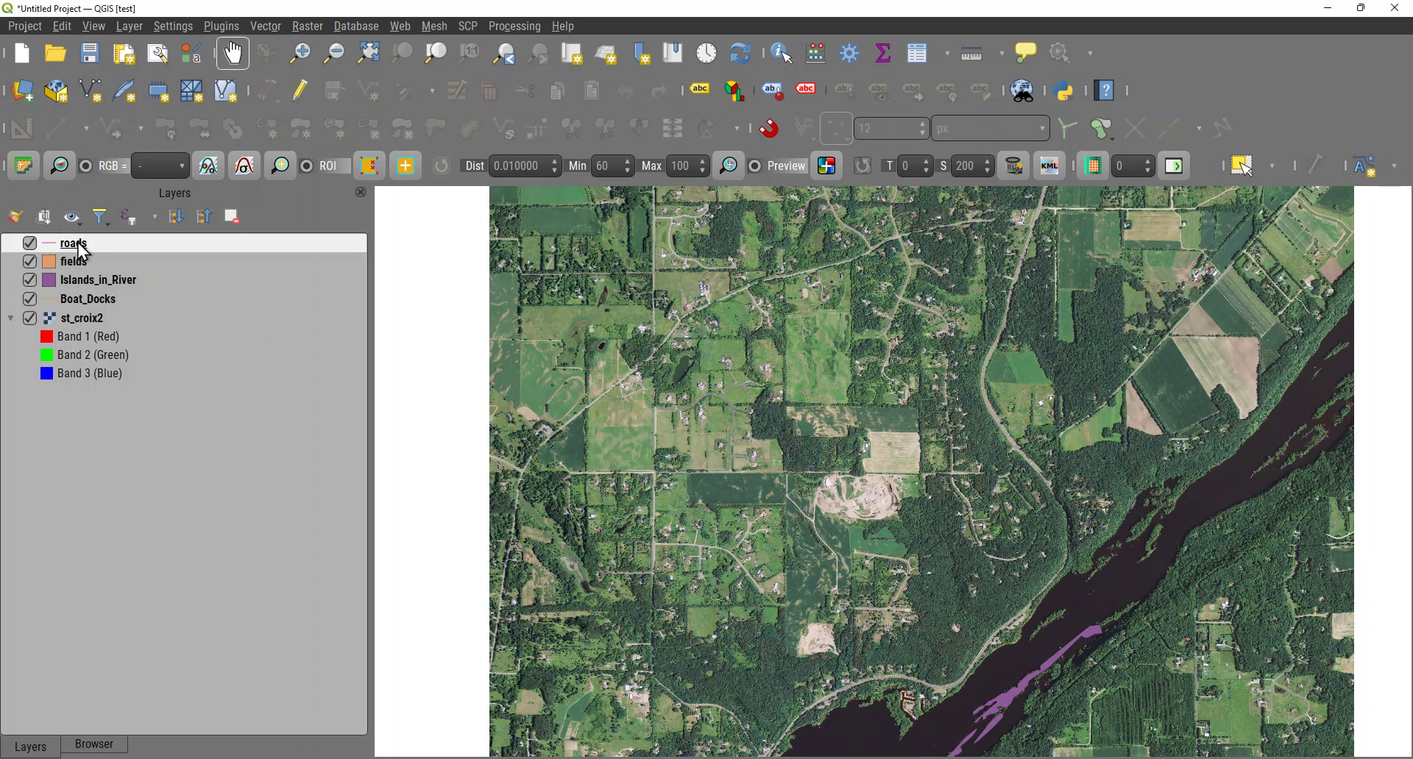
Enable editing on the roads layer and activate Add Line Feature at the main road's northern end.
left_click(300, 95)
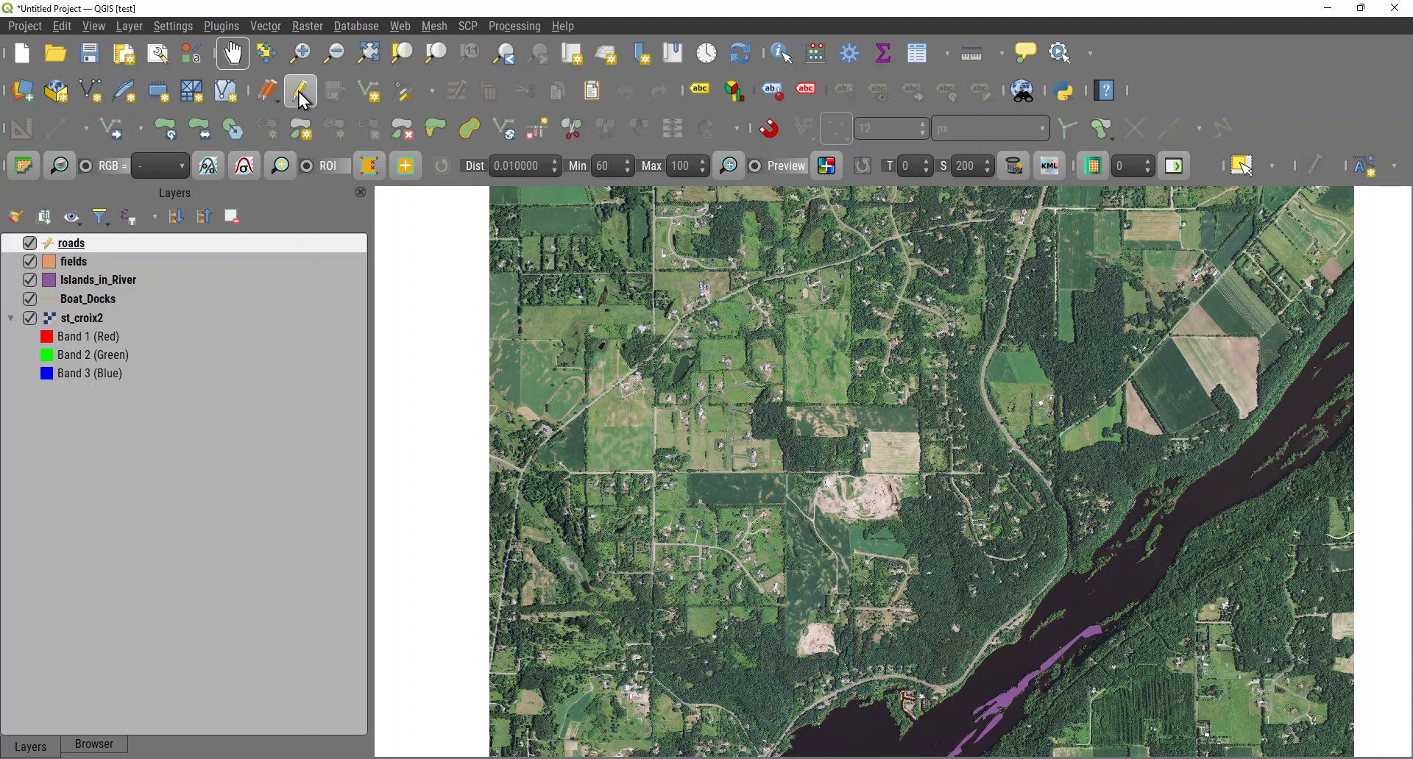
left_click(373, 99)
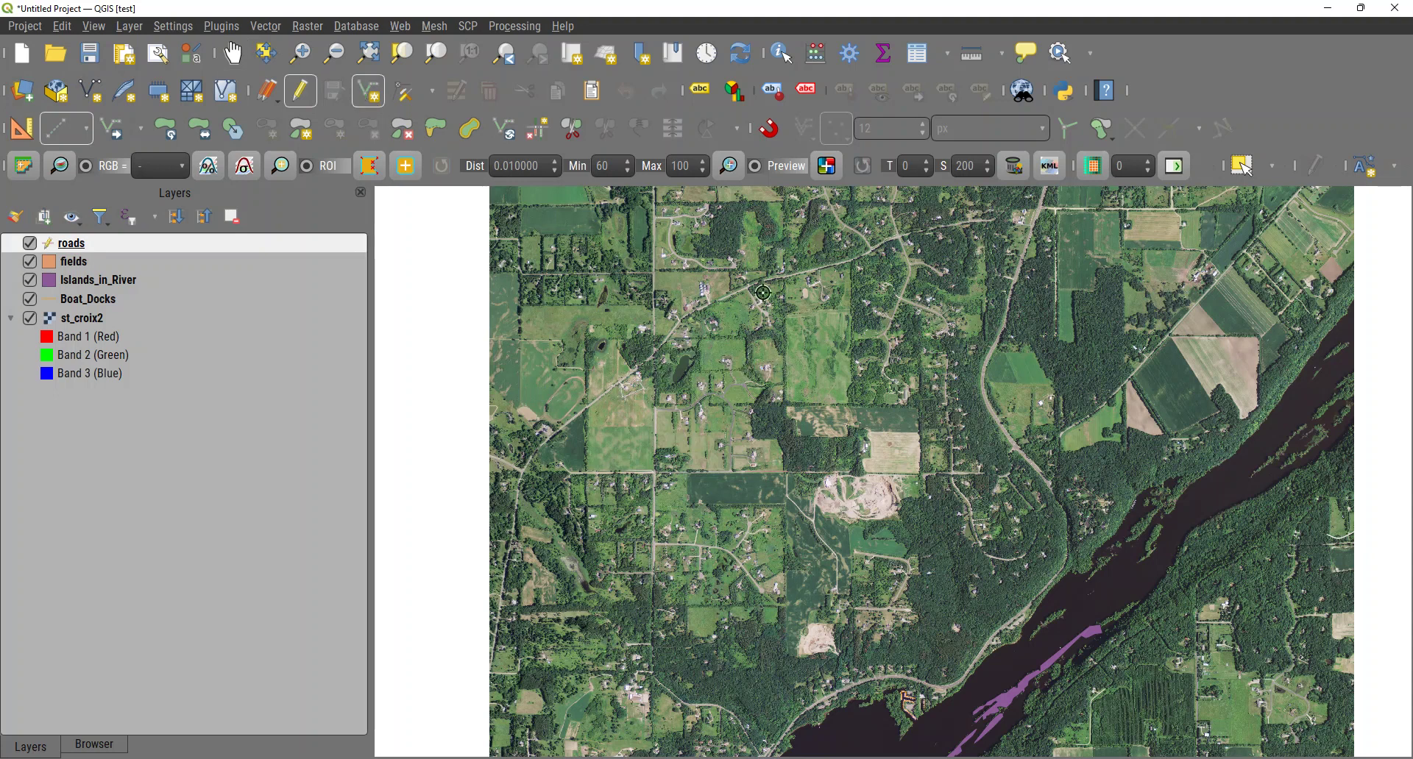
scroll(595, 355, "up", 2)
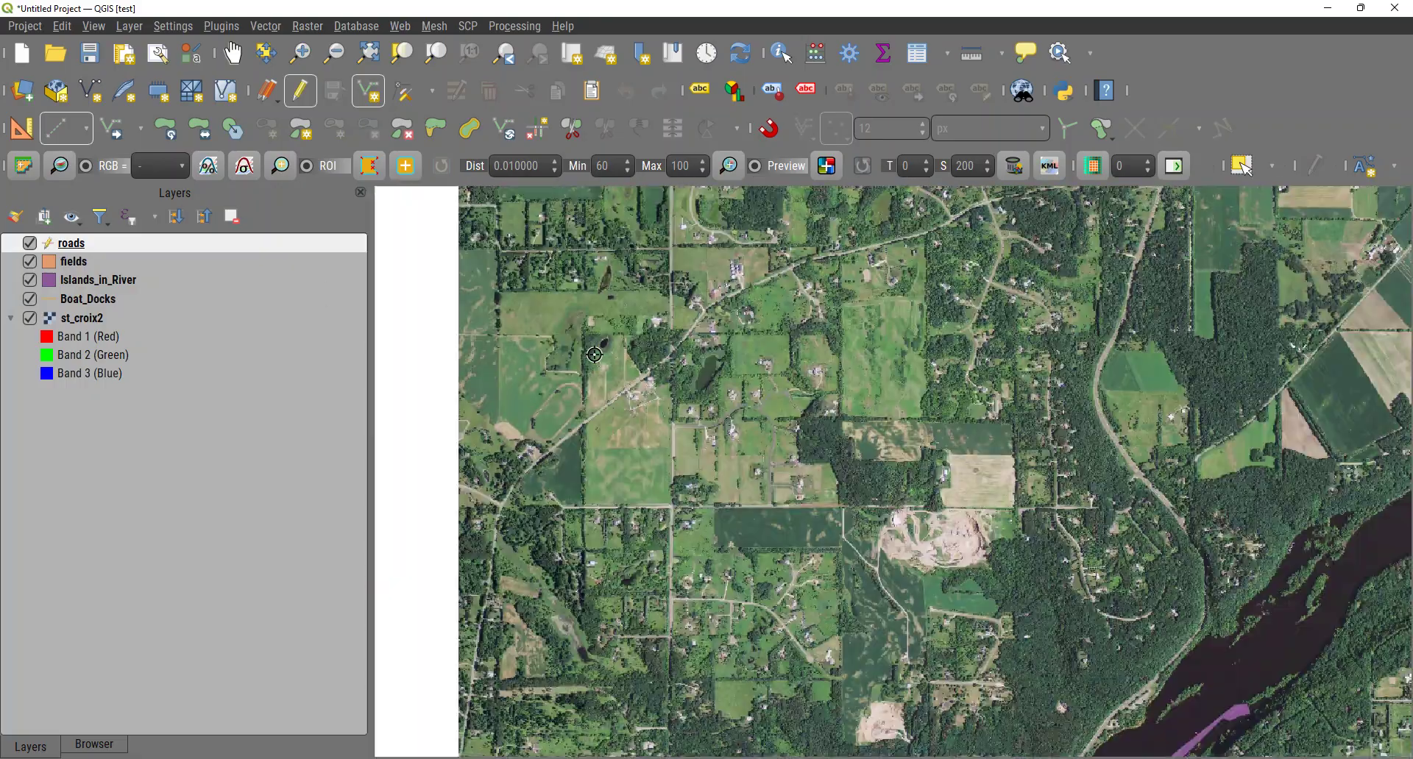
scroll(594, 354, "down", 3)
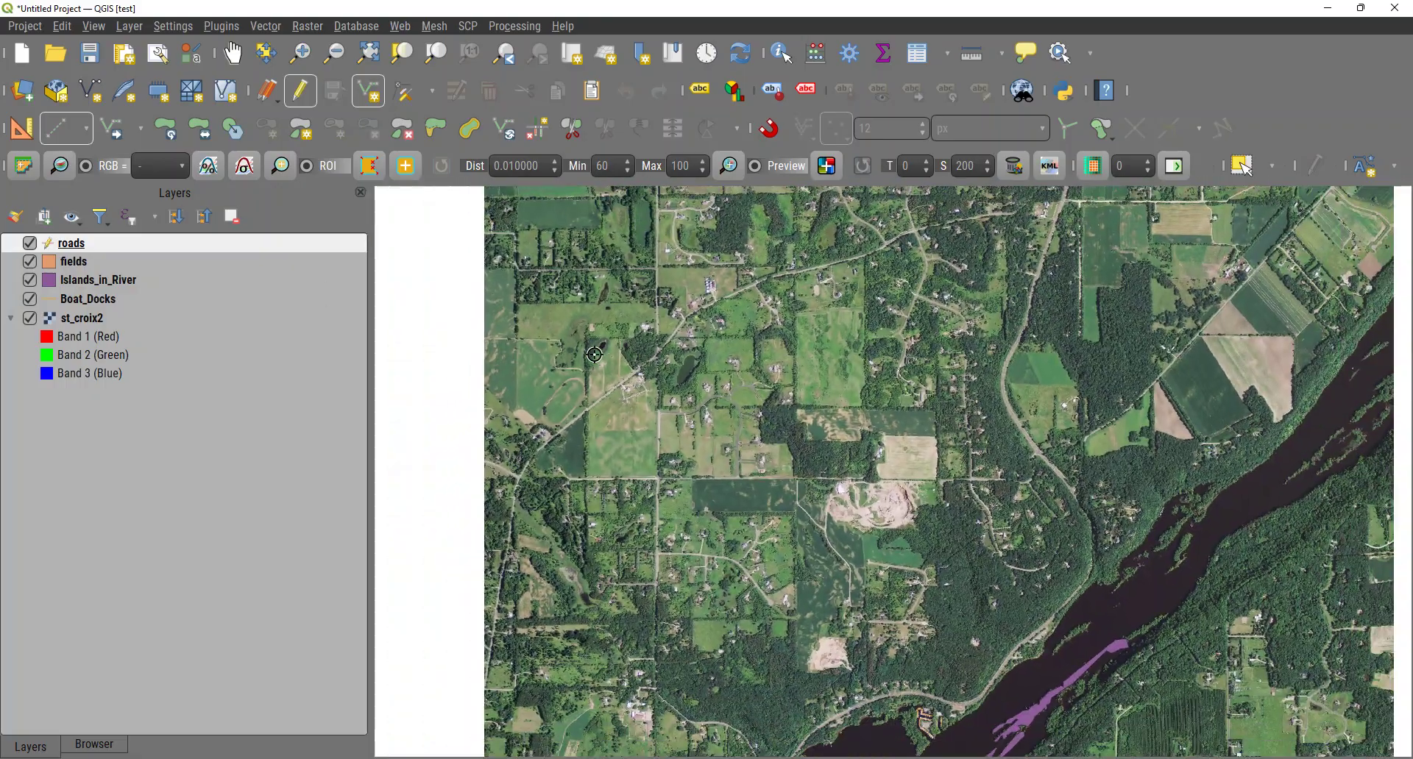
scroll(595, 355, "up", 1)
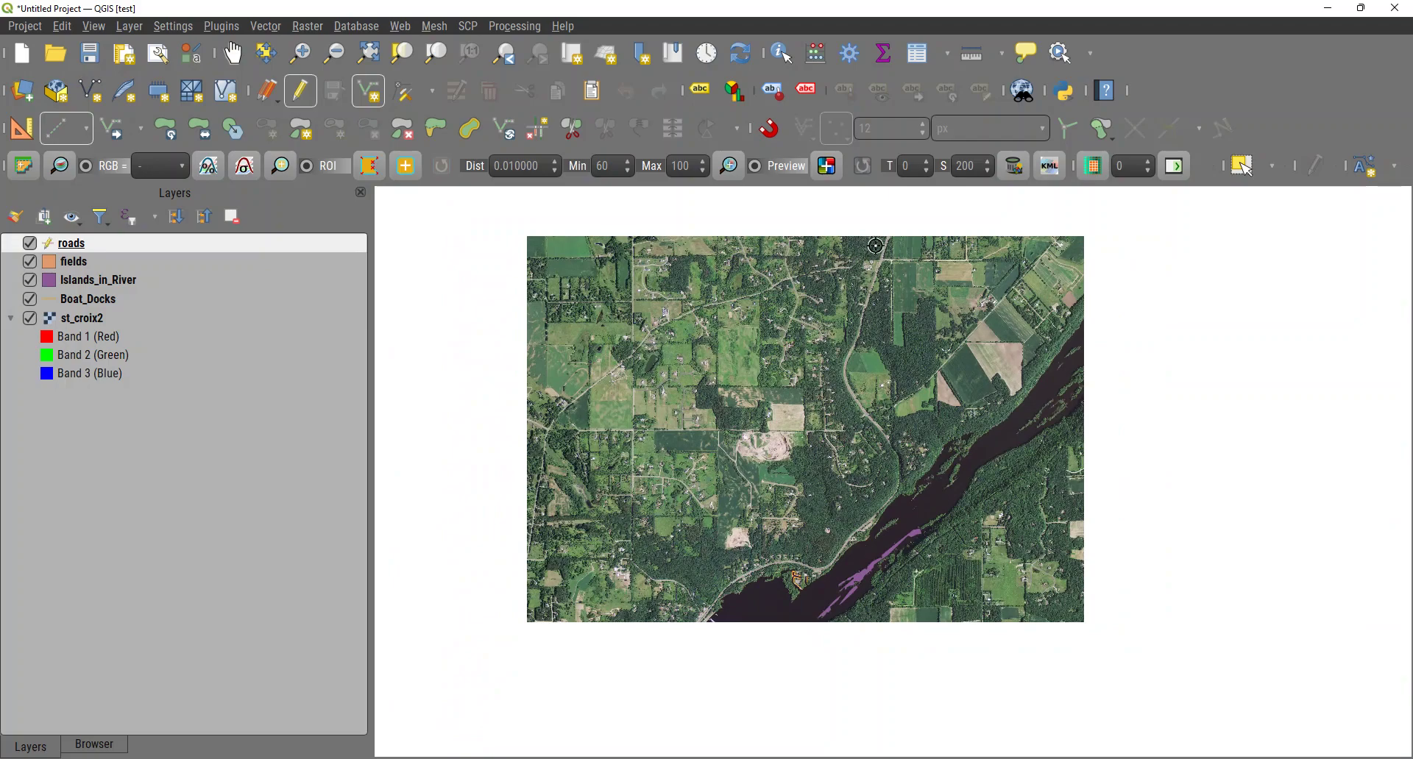
scroll(888, 239, "up", 4)
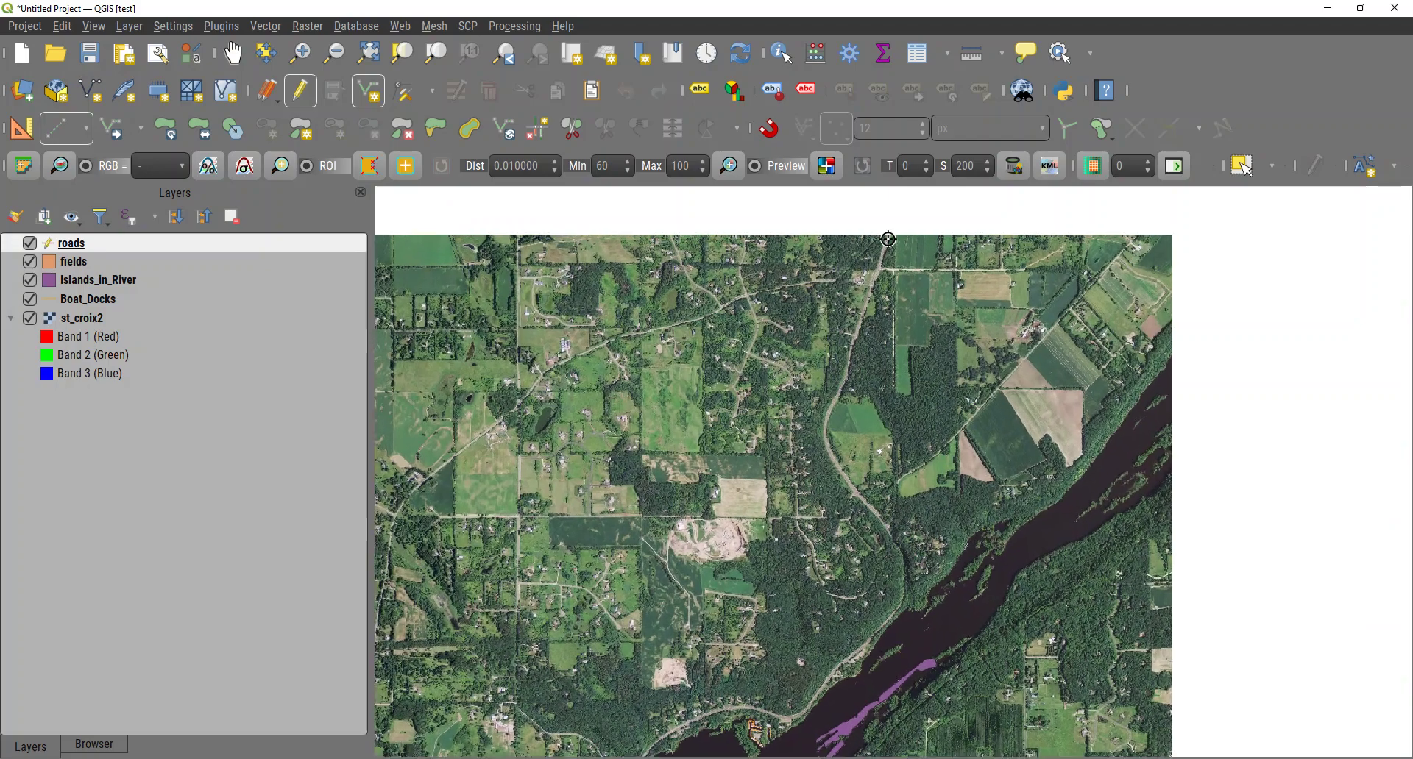
scroll(889, 239, "up", 1)
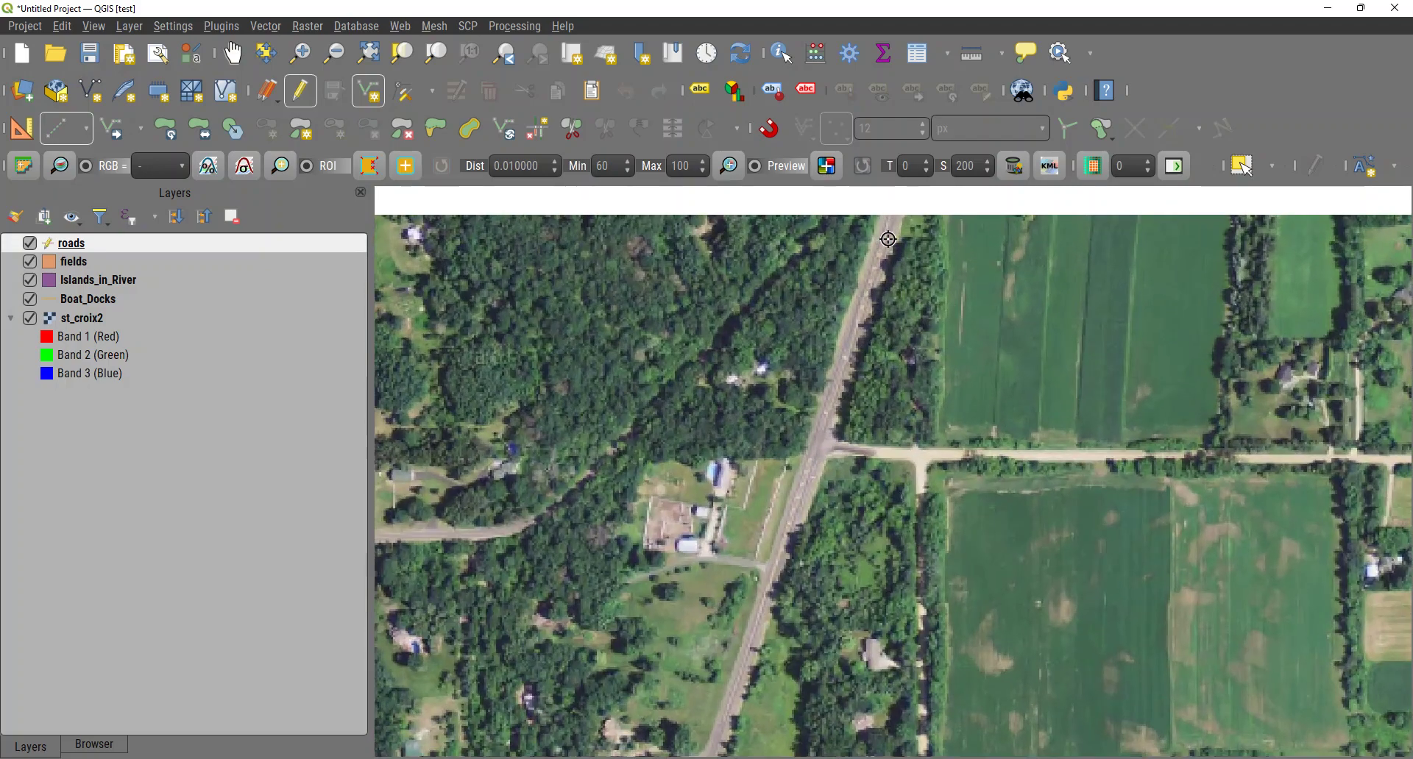
key("Down")
key("Down")
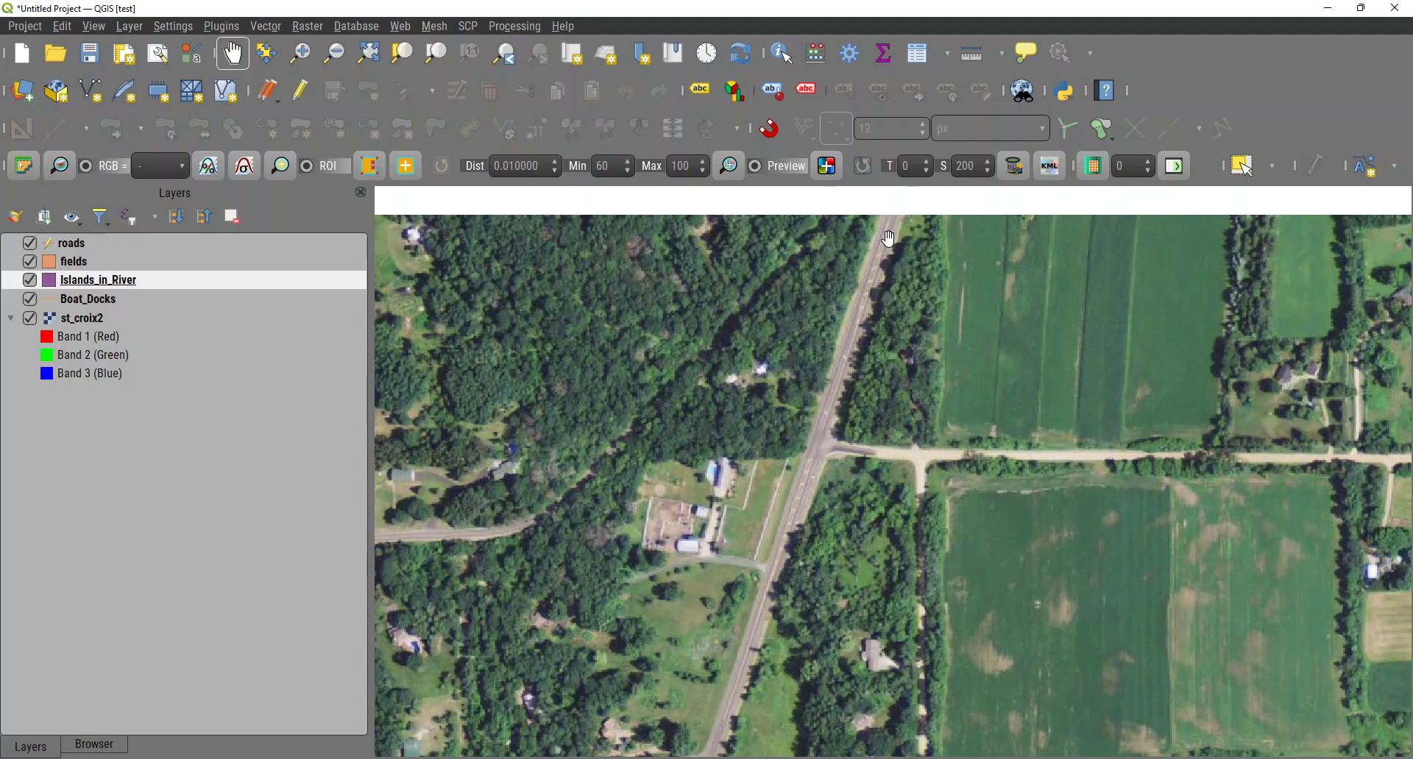
key("Up")
key("Up")
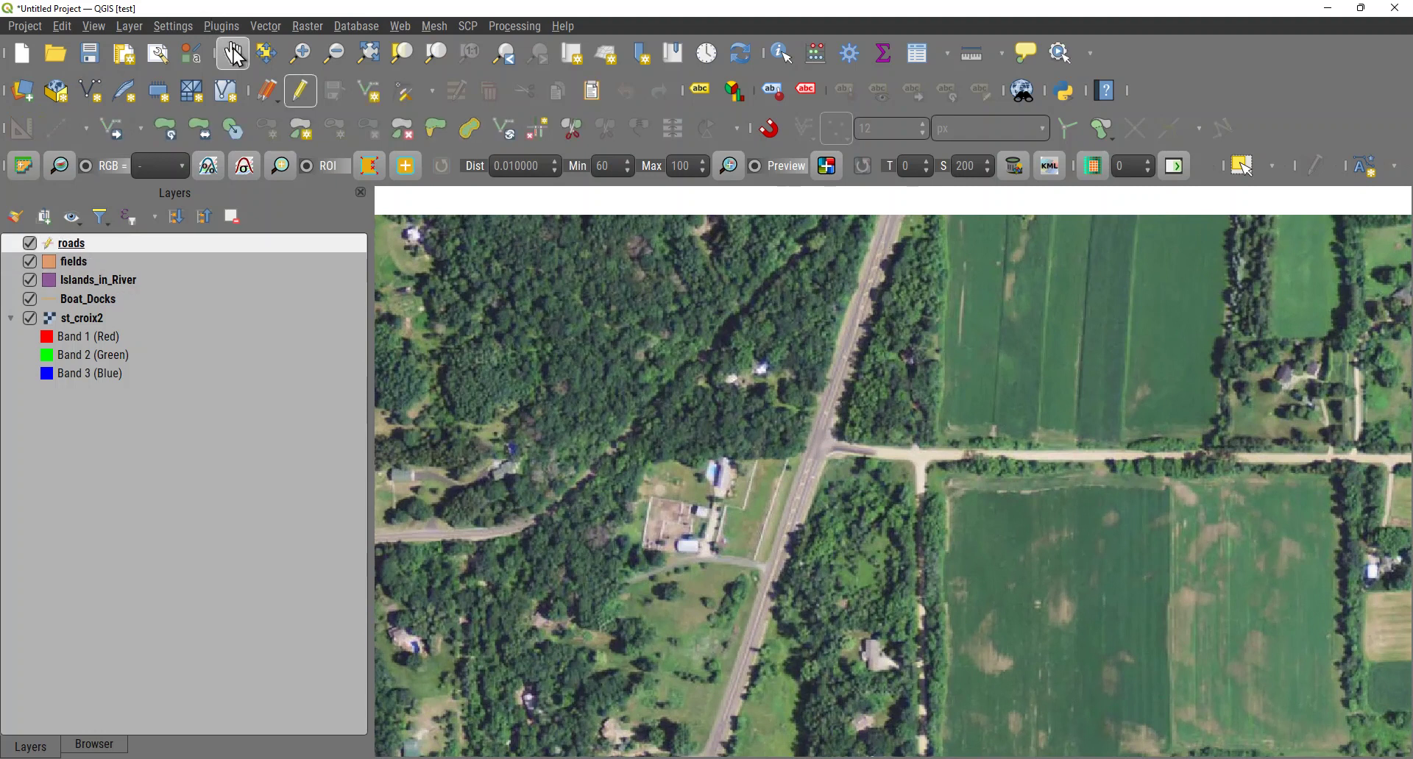
Start a road line feature at the imagery's northern edge and trace the main road south past the side-road junction to the first driveway.
left_click(234, 55)
left_click_drag(572, 287, 896, 472)
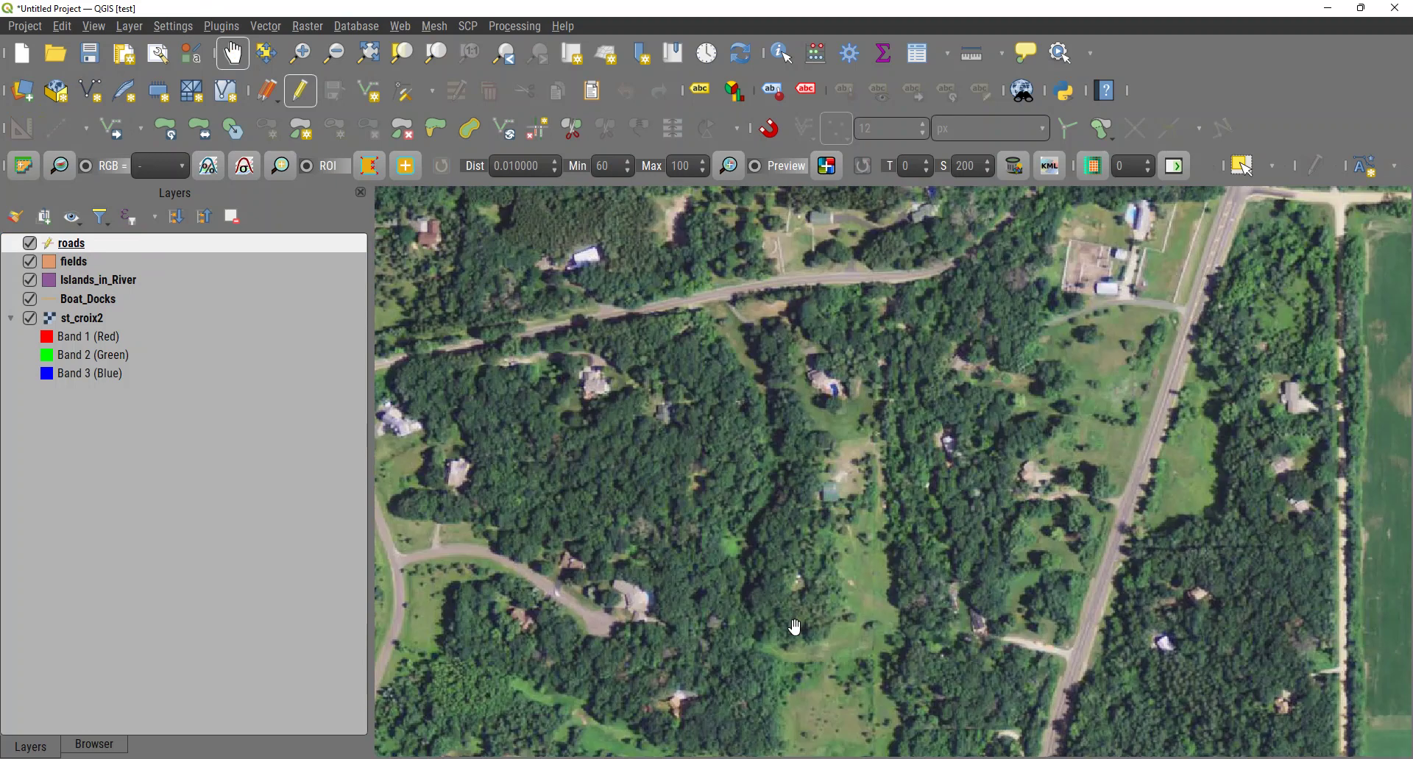
key("Down")
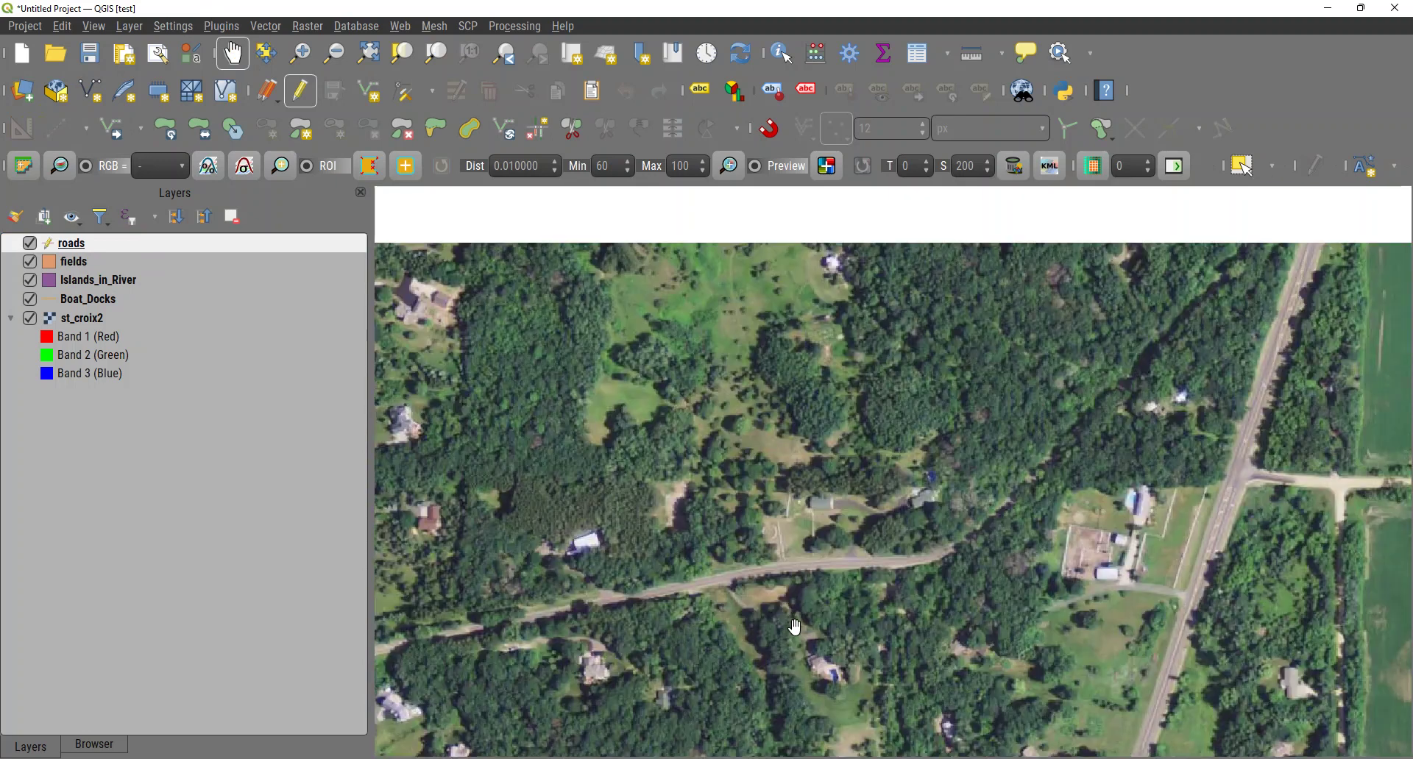
key("Right")
left_click(371, 104)
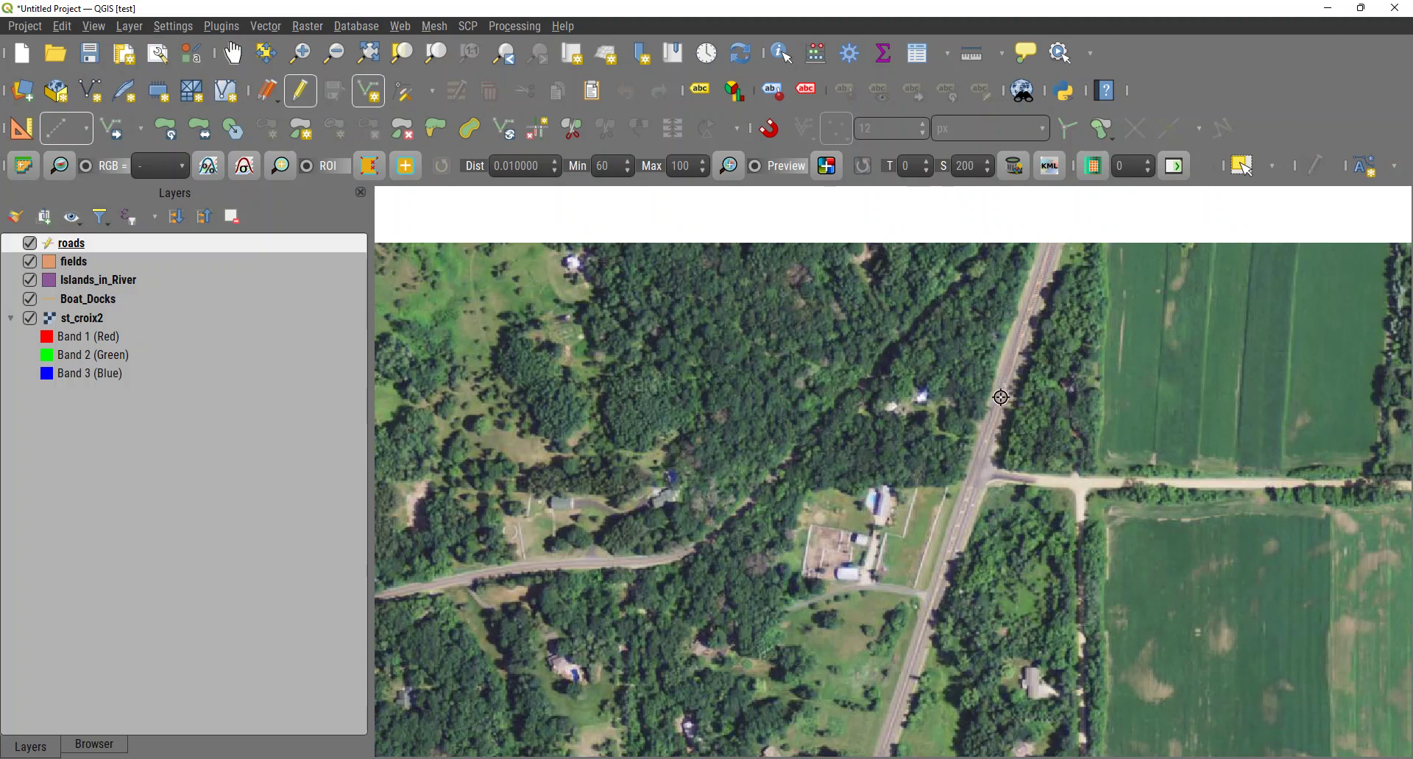
left_click(991, 425)
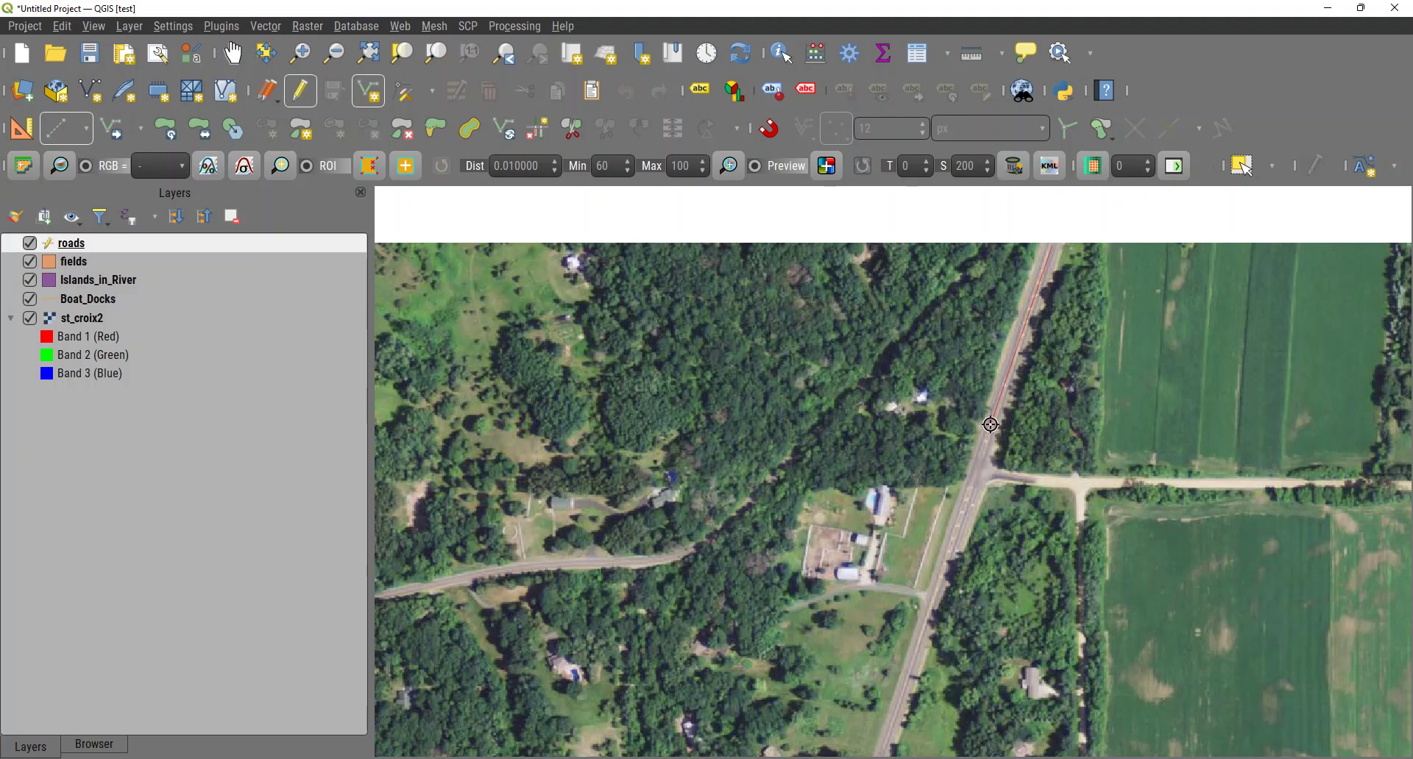
left_click(947, 557)
left_click(933, 597)
Extend the road line southwest along the centerline to the driveway junction beside the dense woods.
key("Down")
key("Down")
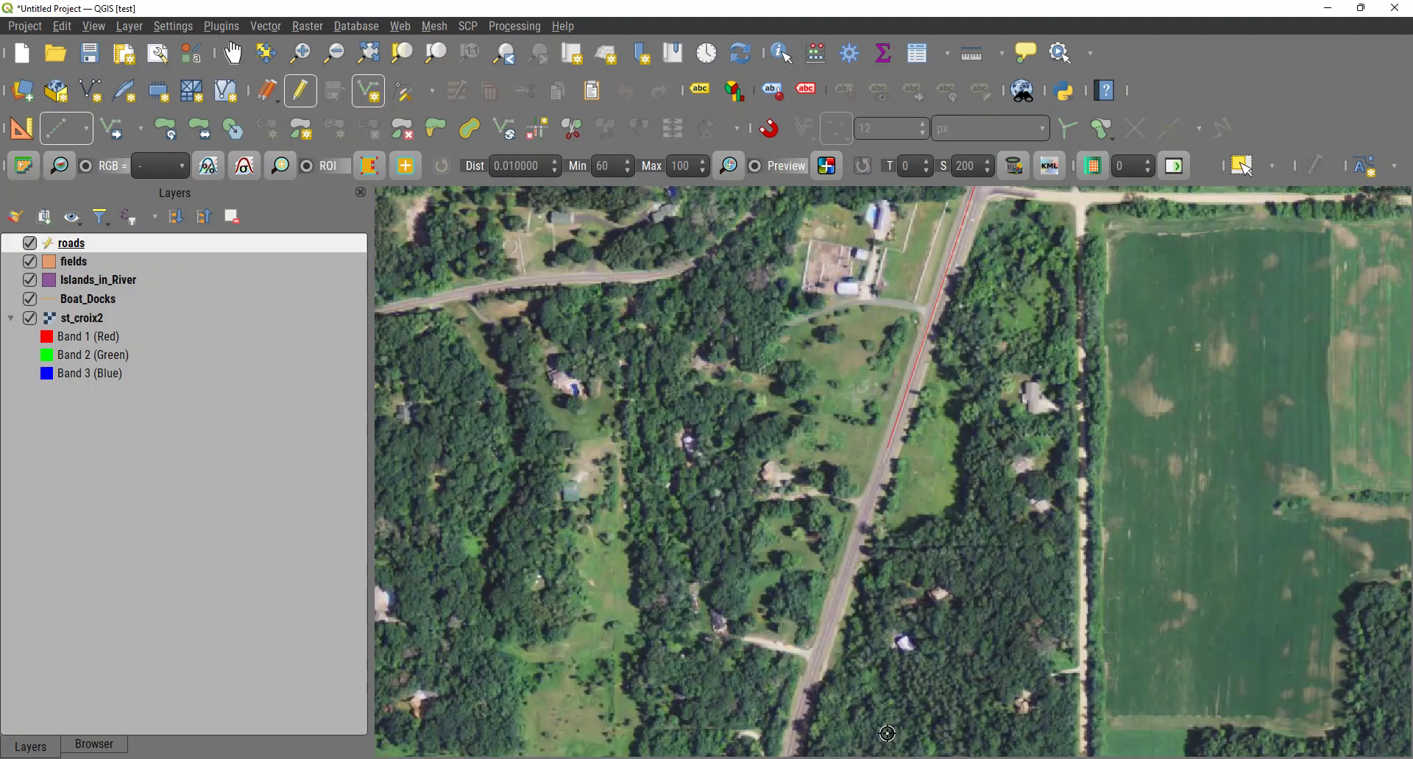
scroll(844, 693, "down", 3)
scroll(844, 693, "up", 1)
scroll(844, 693, "up", 5)
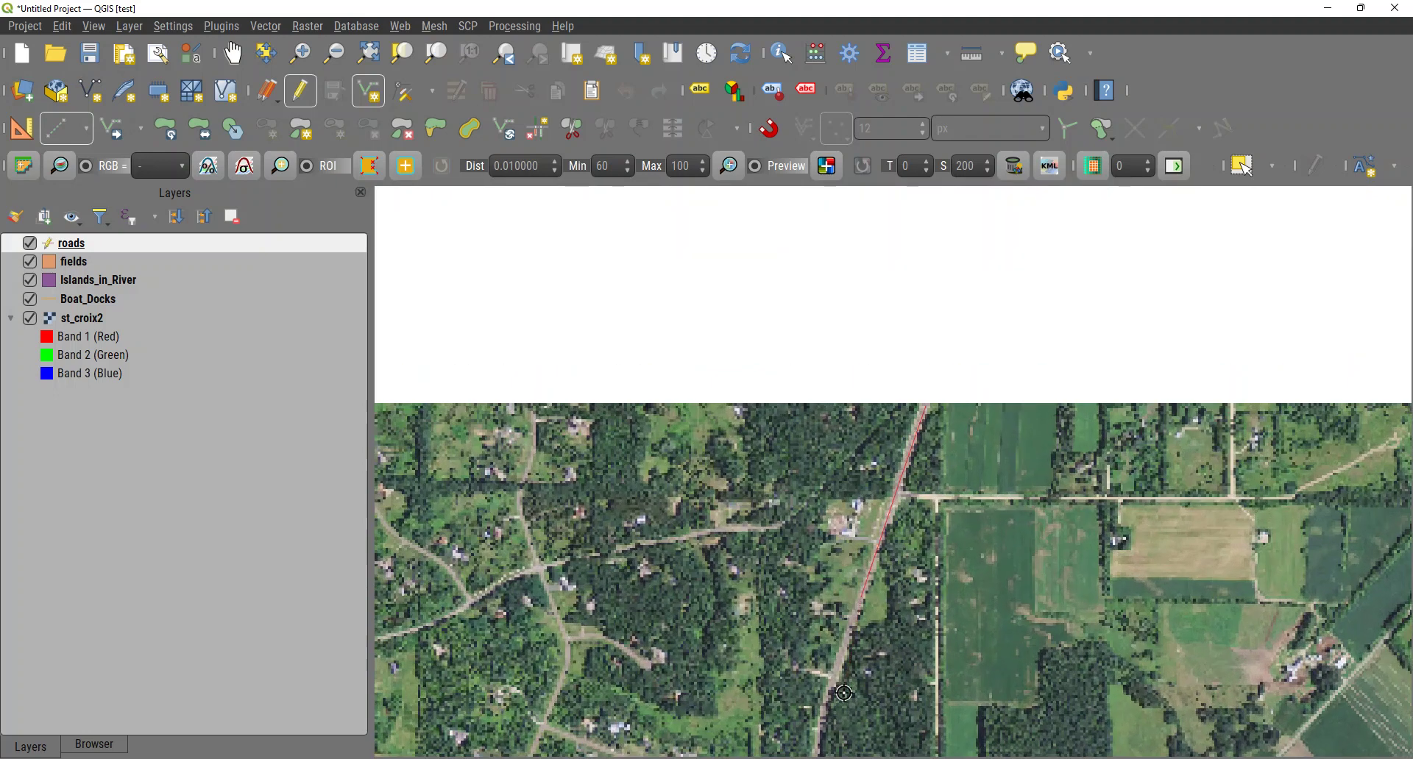
scroll(845, 693, "up", 2)
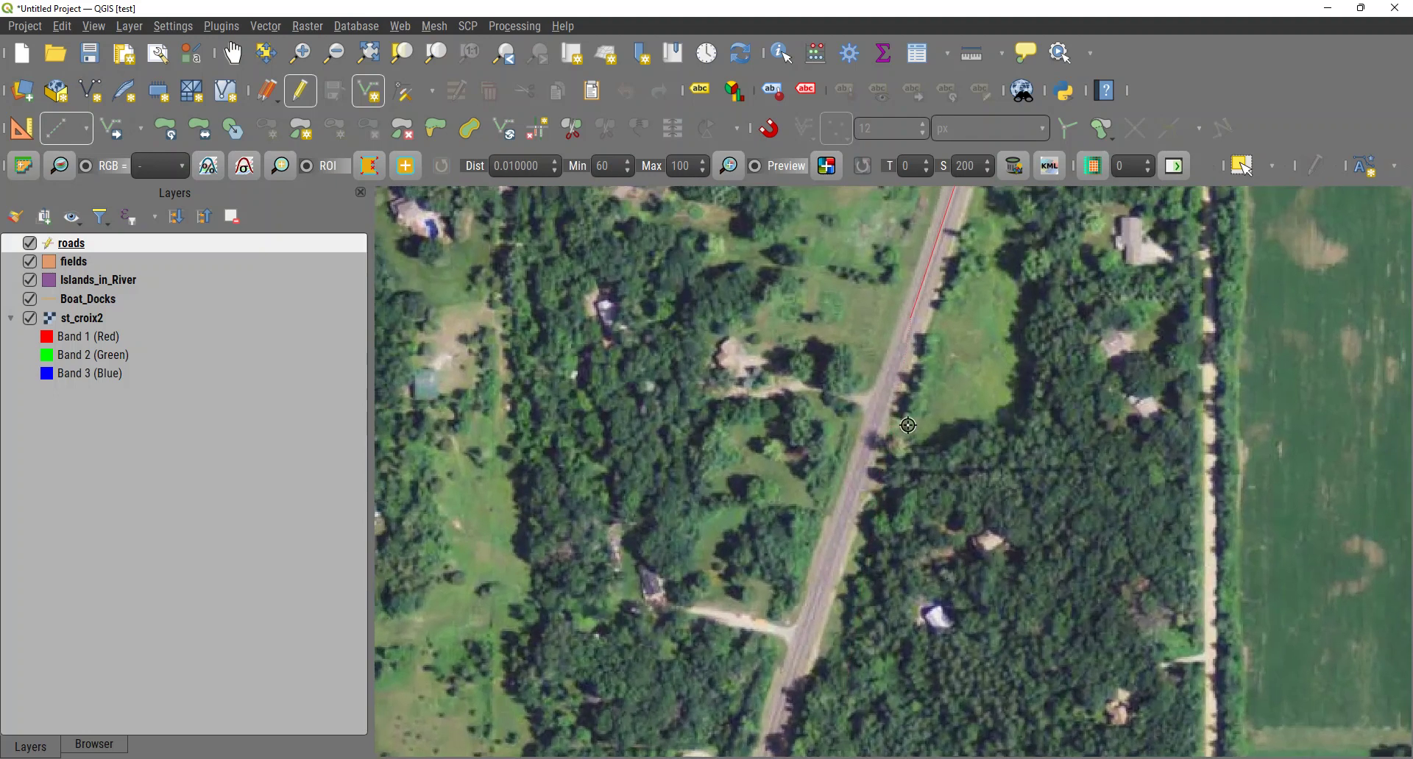
left_click(805, 632)
Trace the road line through the wooded stretch and into its southwest bend.
key("Down")
key("Down")
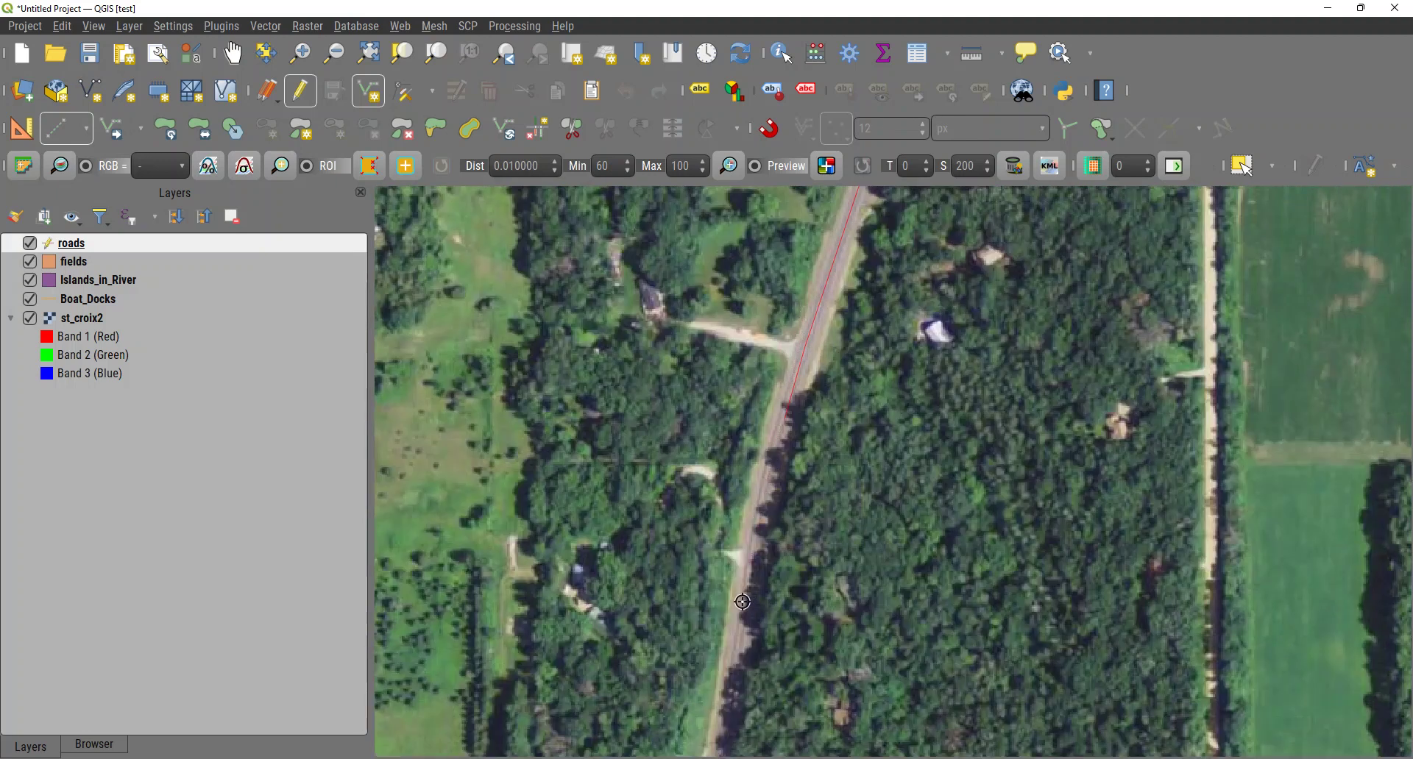
key("Down")
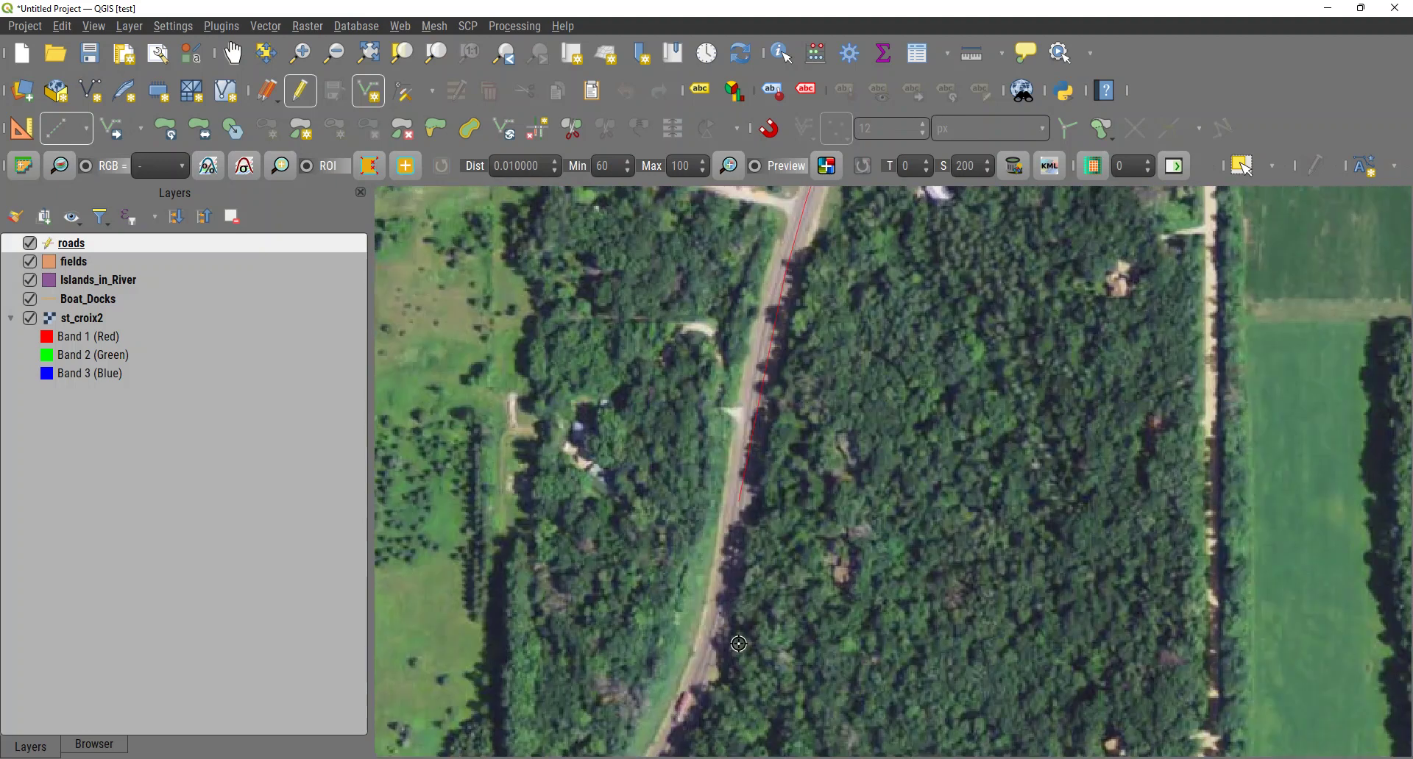
left_click(720, 598)
key("Down")
key("Left")
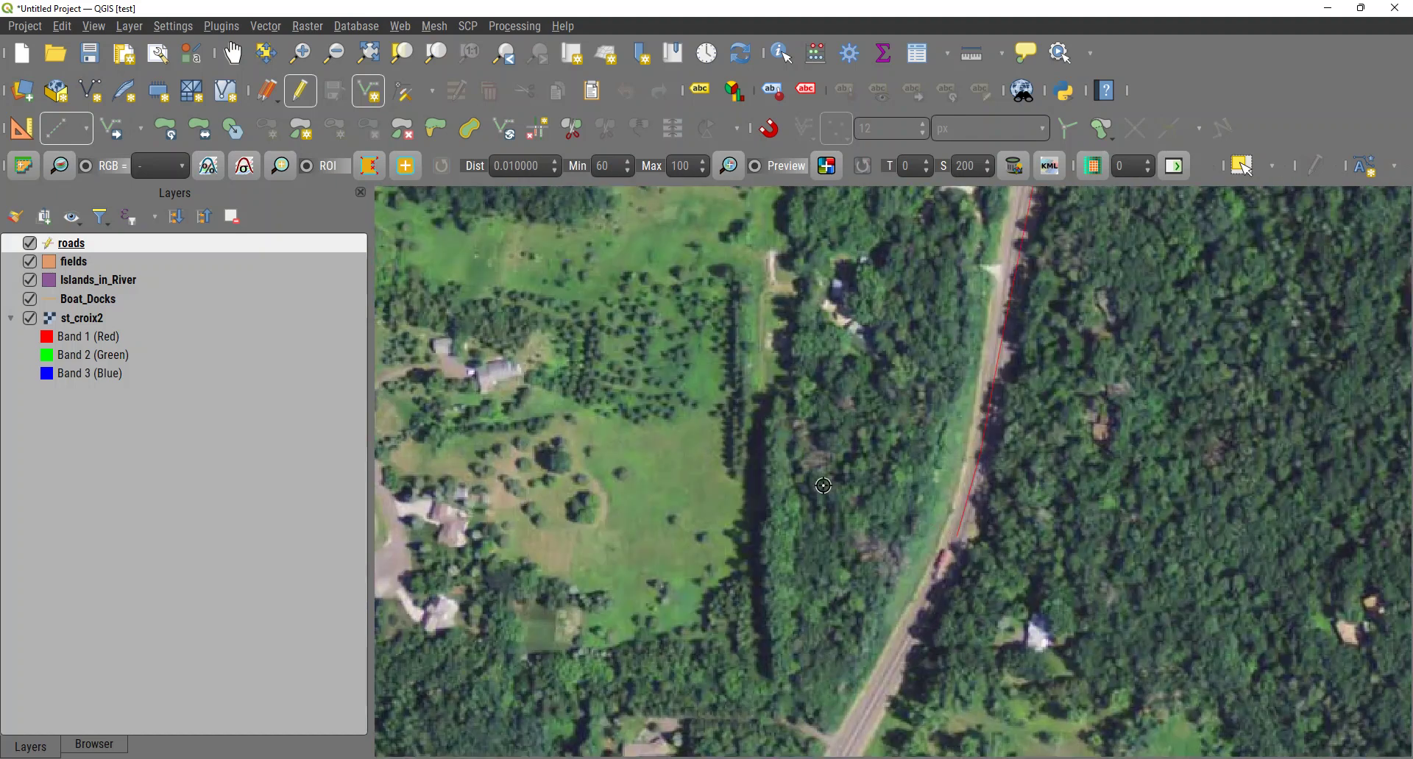
left_click(920, 622)
Trace the road line around the long curve west of the green crop field.
key("Down")
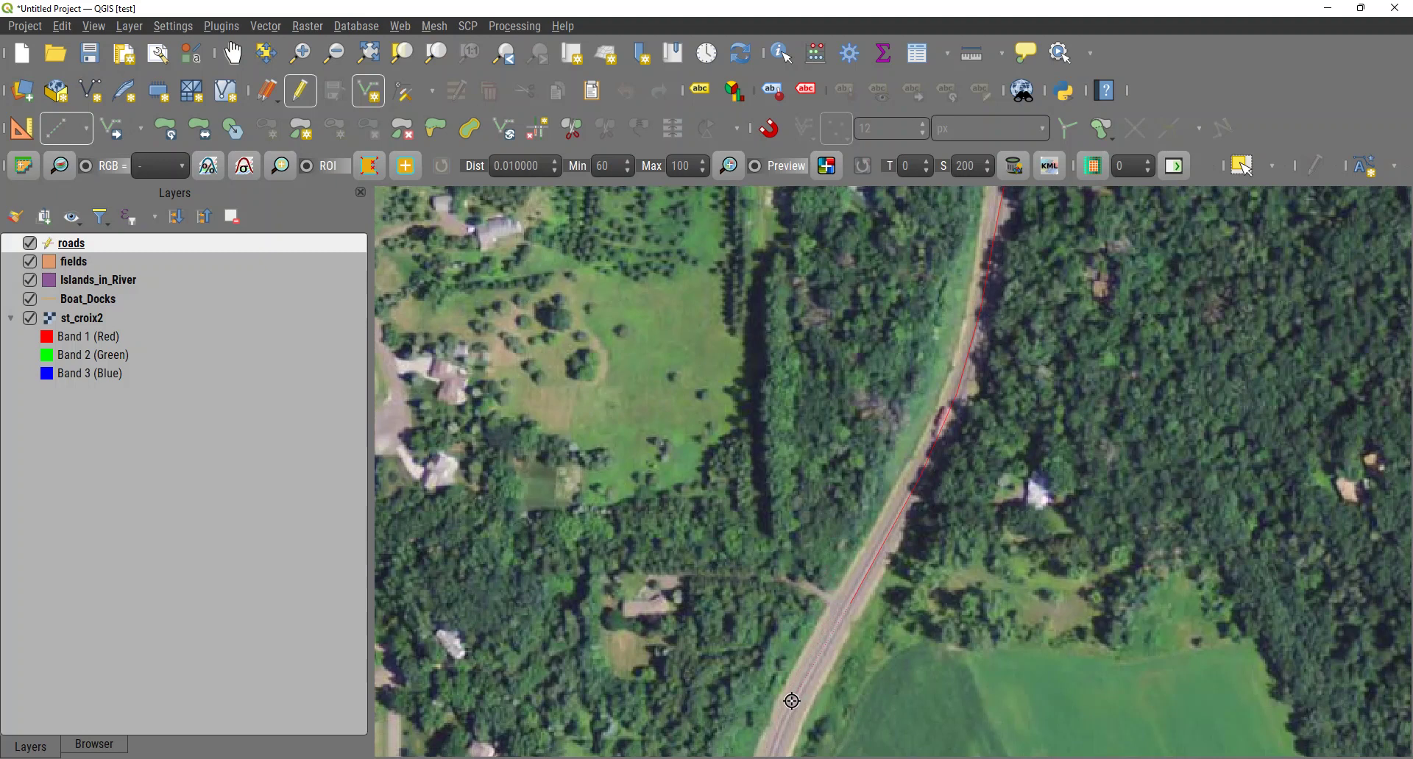
key("Down")
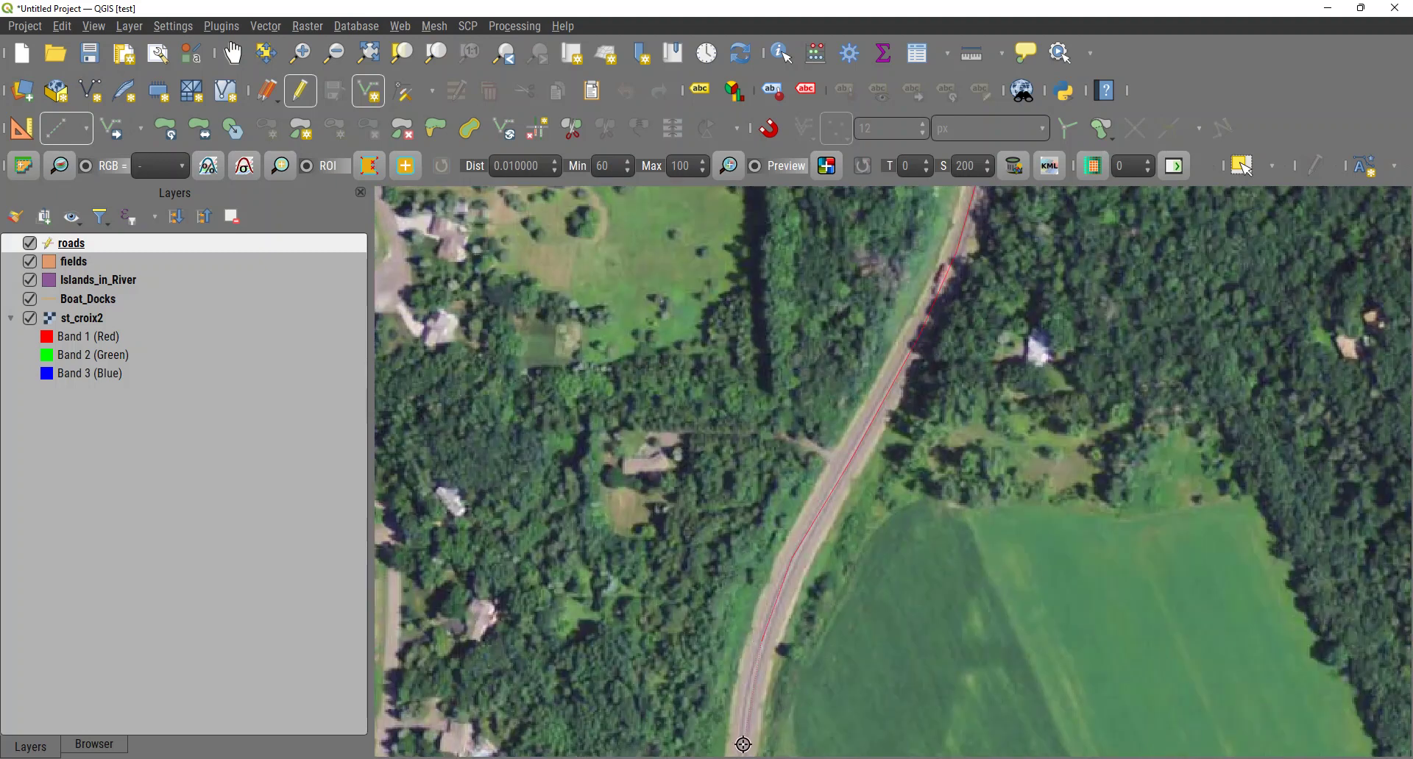
key("Down")
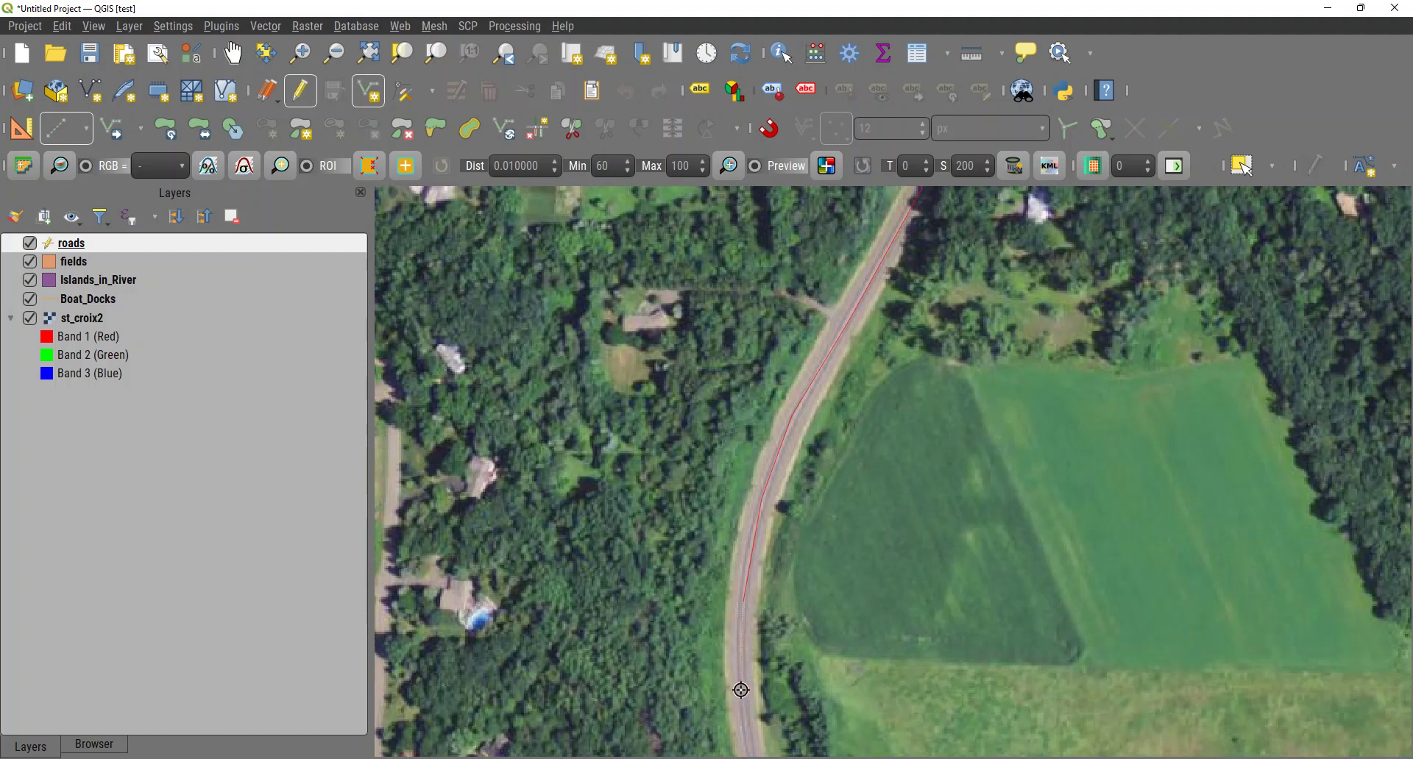
key("Down")
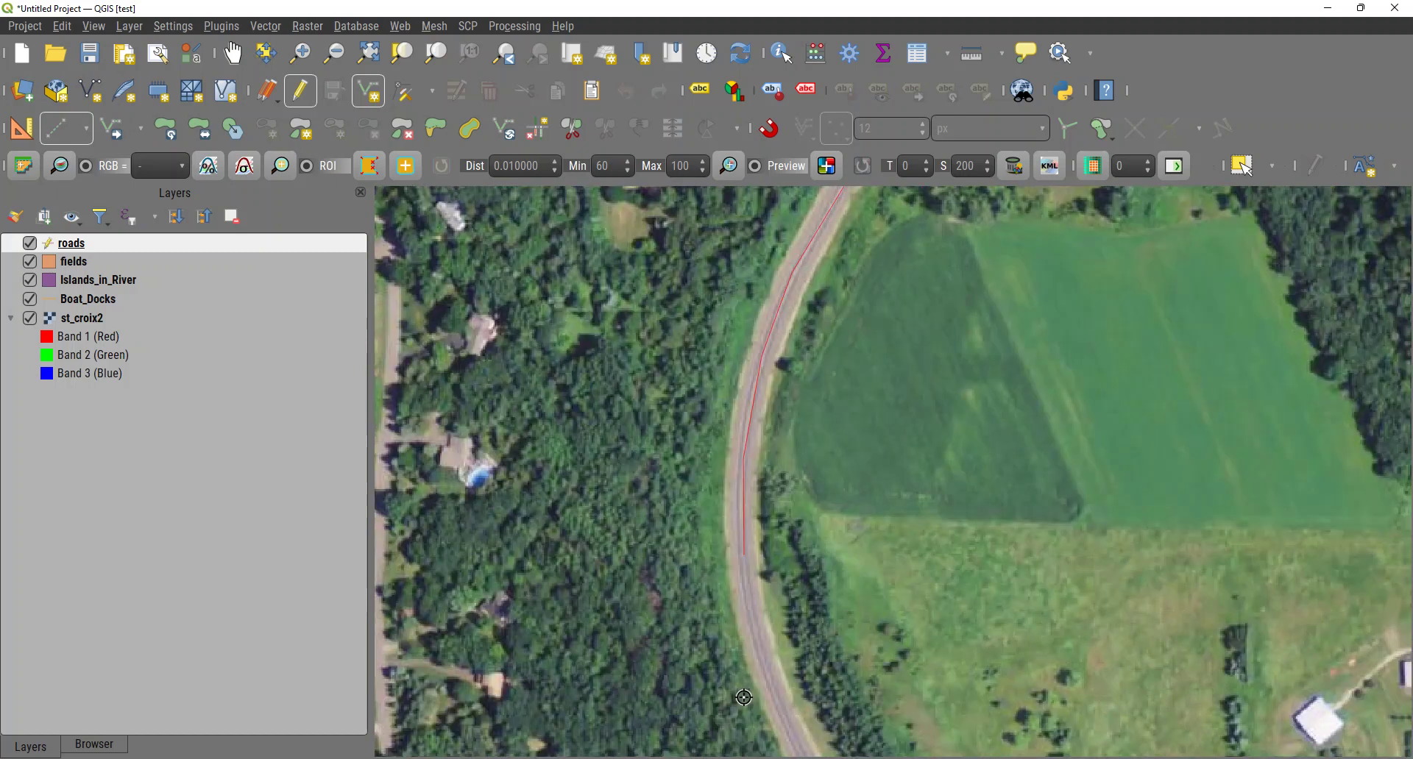
left_click(755, 627)
key("Down")
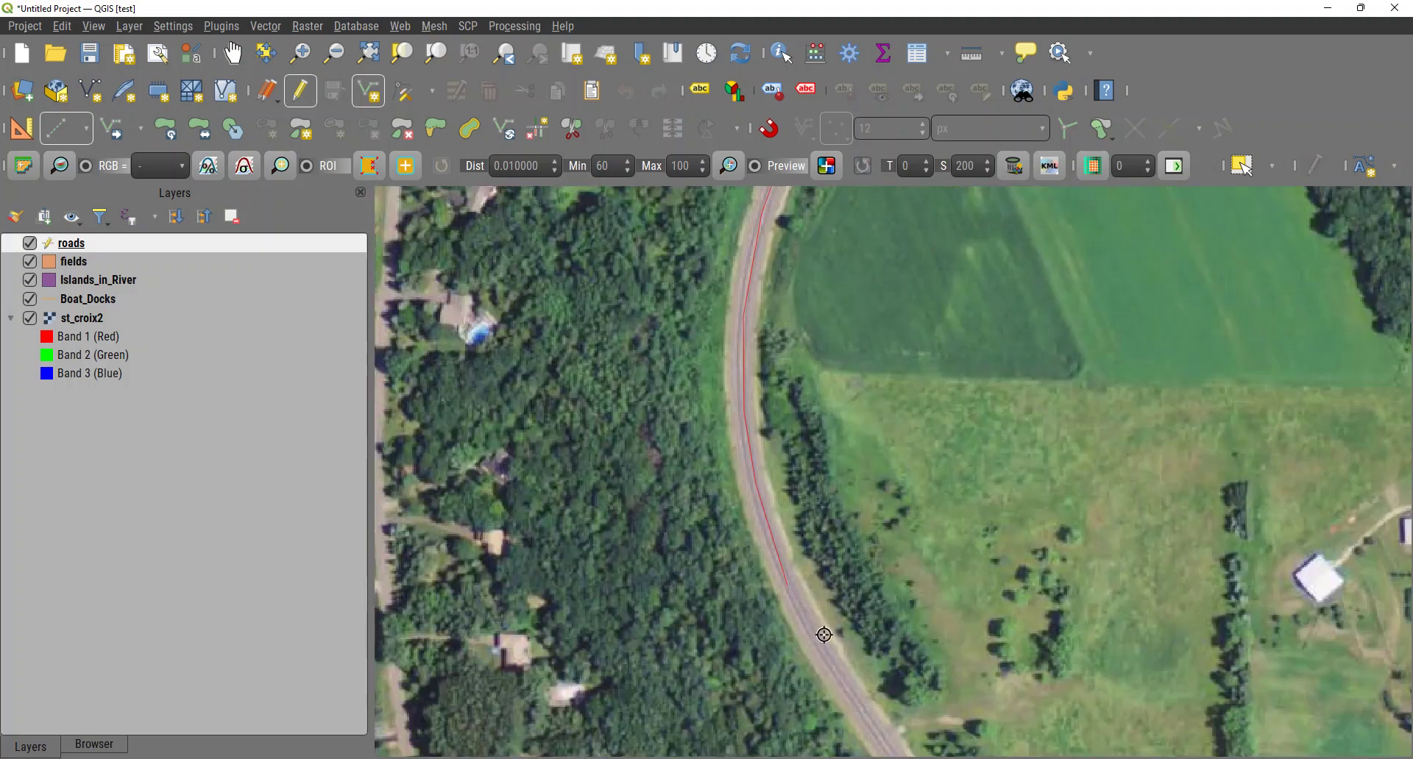
Extend the road line southeast along the grassy field toward the side-road junction.
left_click(881, 739)
key("Down")
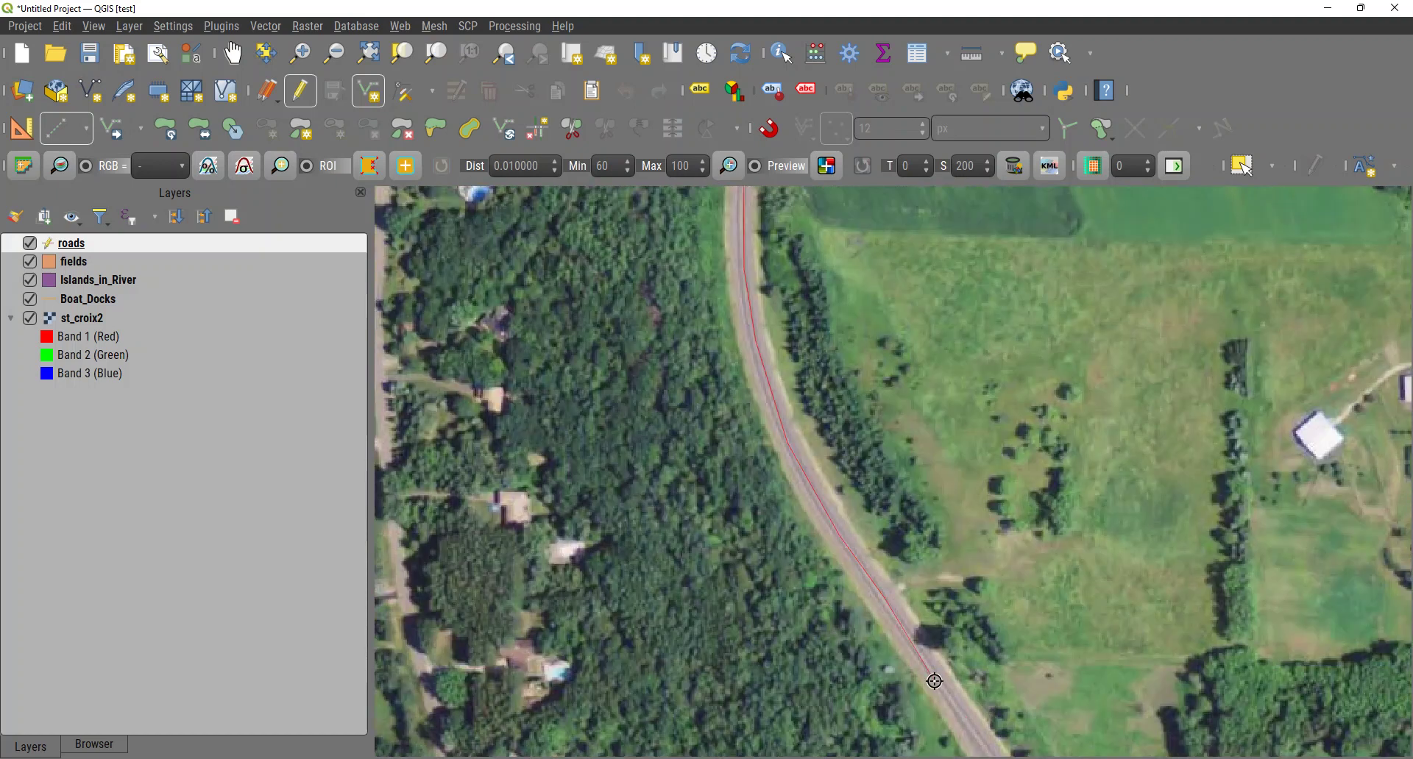
key("Down")
key("Right")
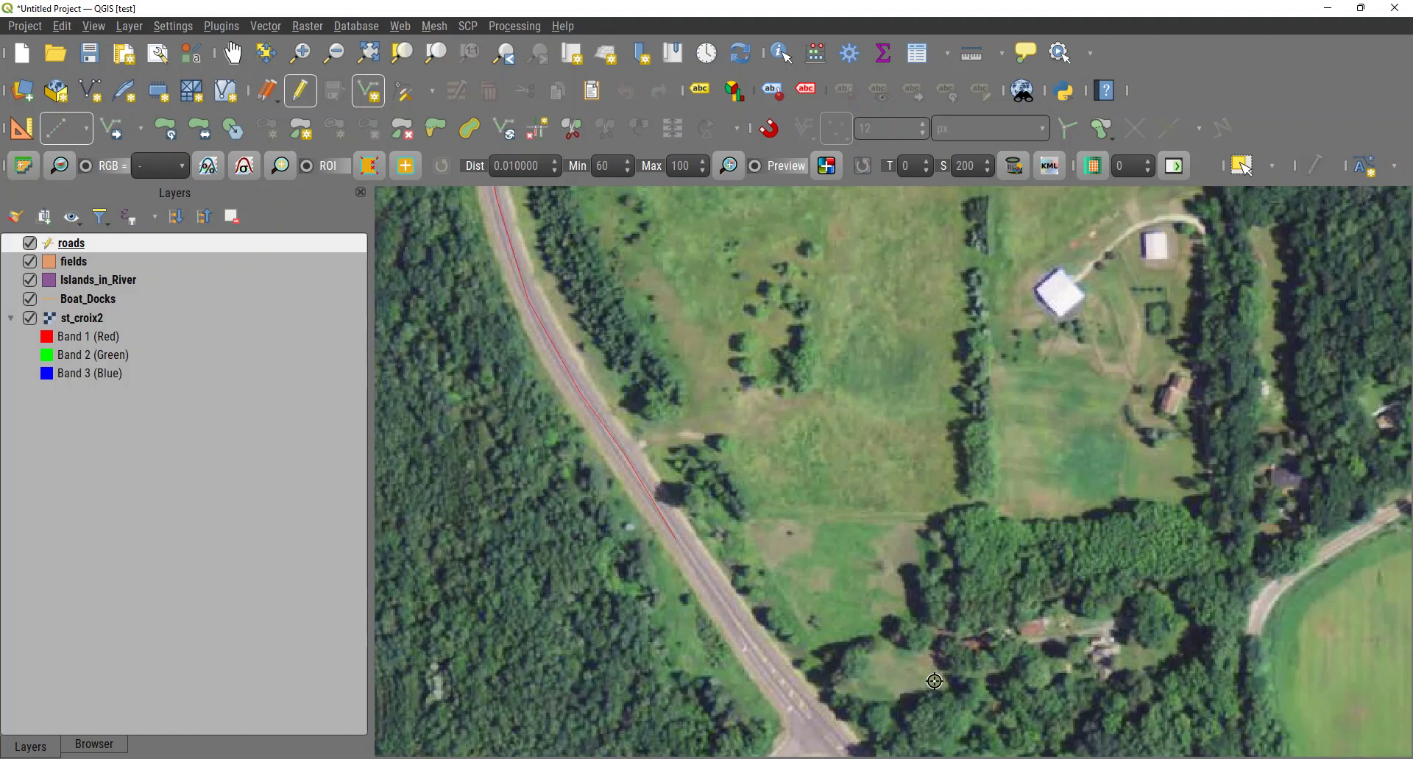
left_click(737, 629)
scroll(814, 723, "down", 3)
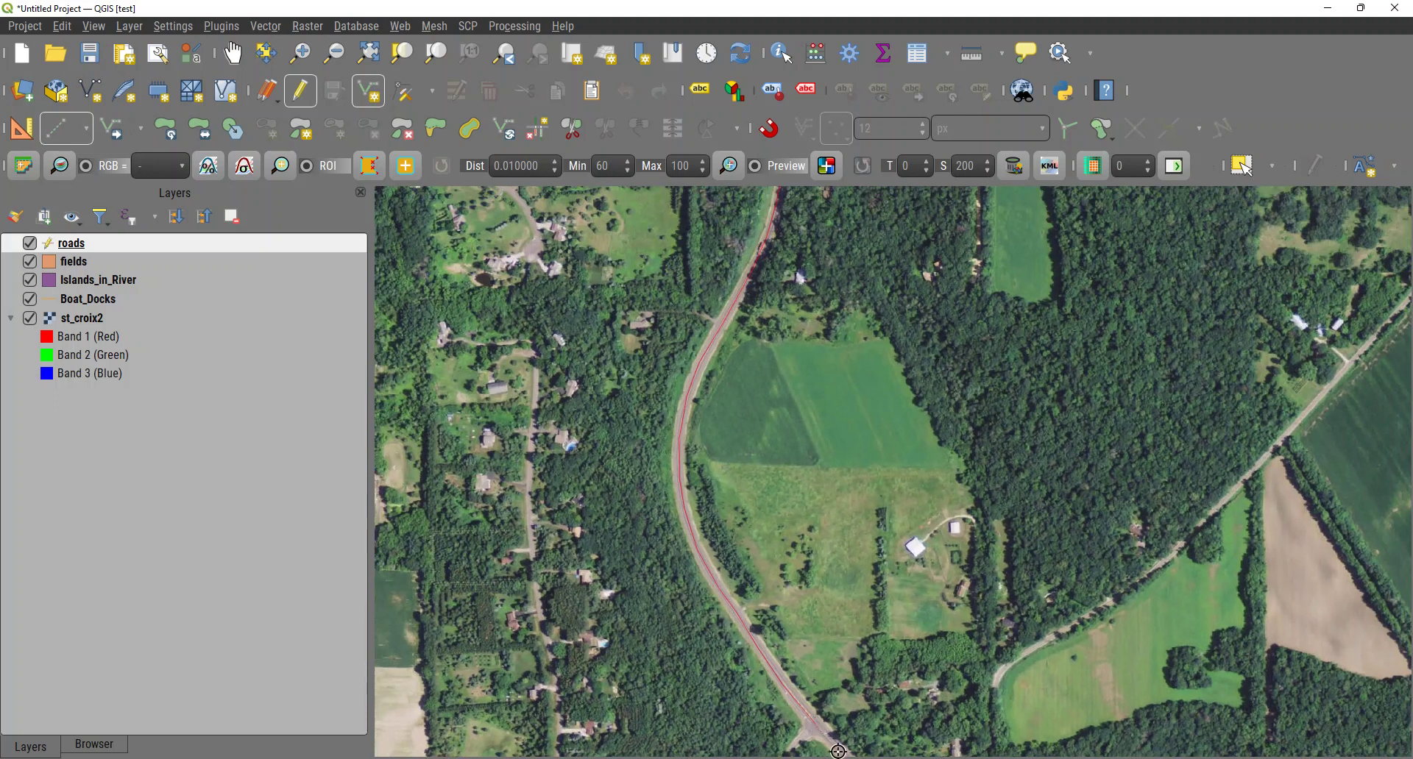
Trace the road line southeast past the side-road junction and south into the woods west of the riverside houses.
key("Down")
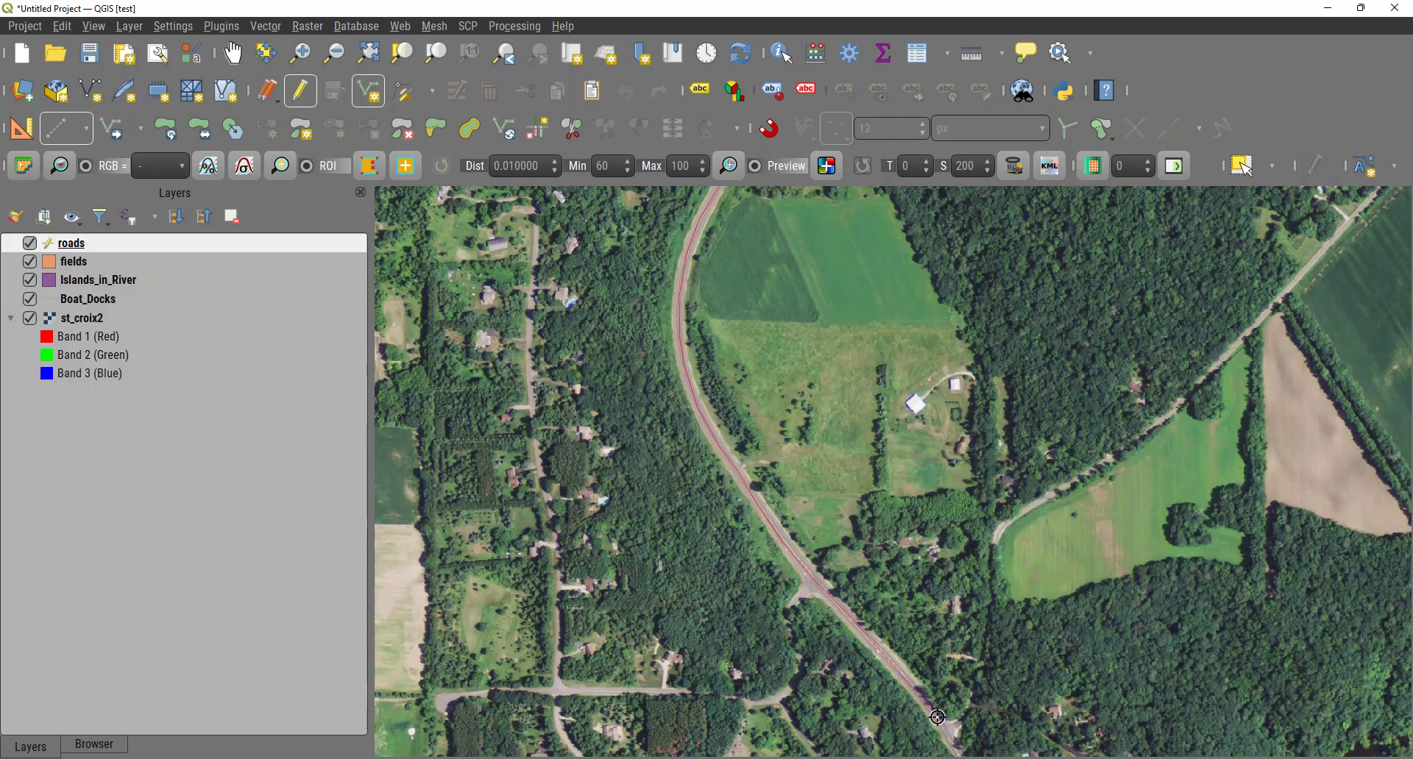
key("Down")
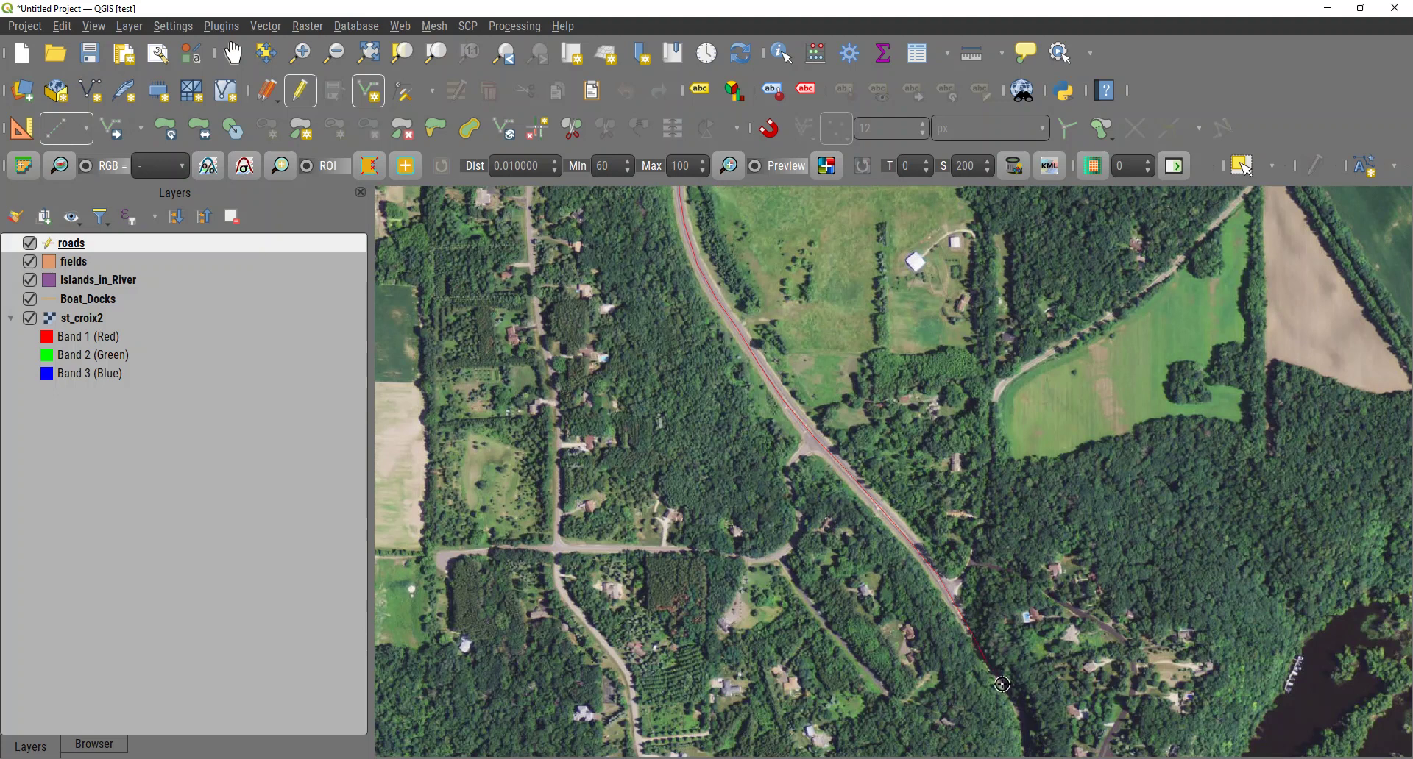
key("Down")
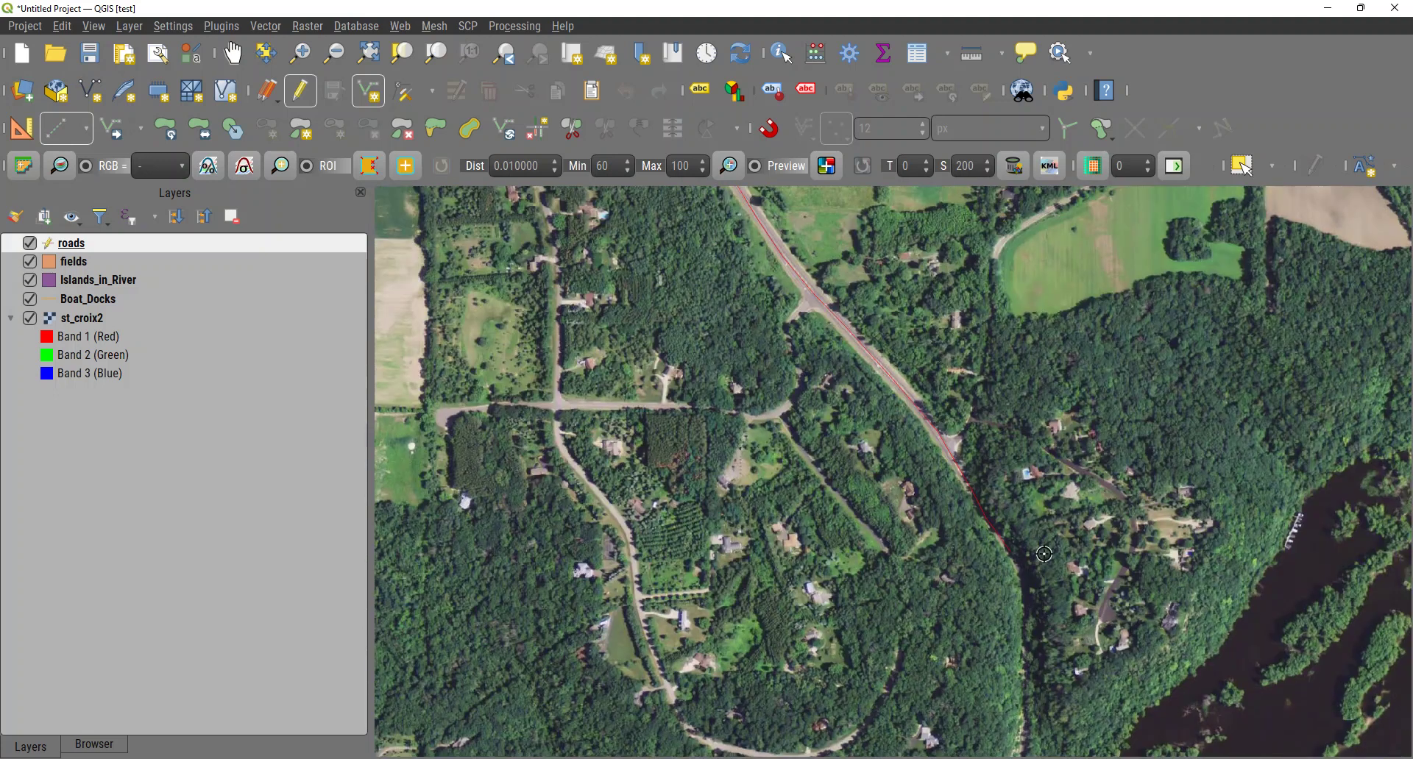
left_click(1029, 595)
left_click(1024, 691)
Trace the road line around the bend at the river and southwest past the long riverside parking area.
key("Down")
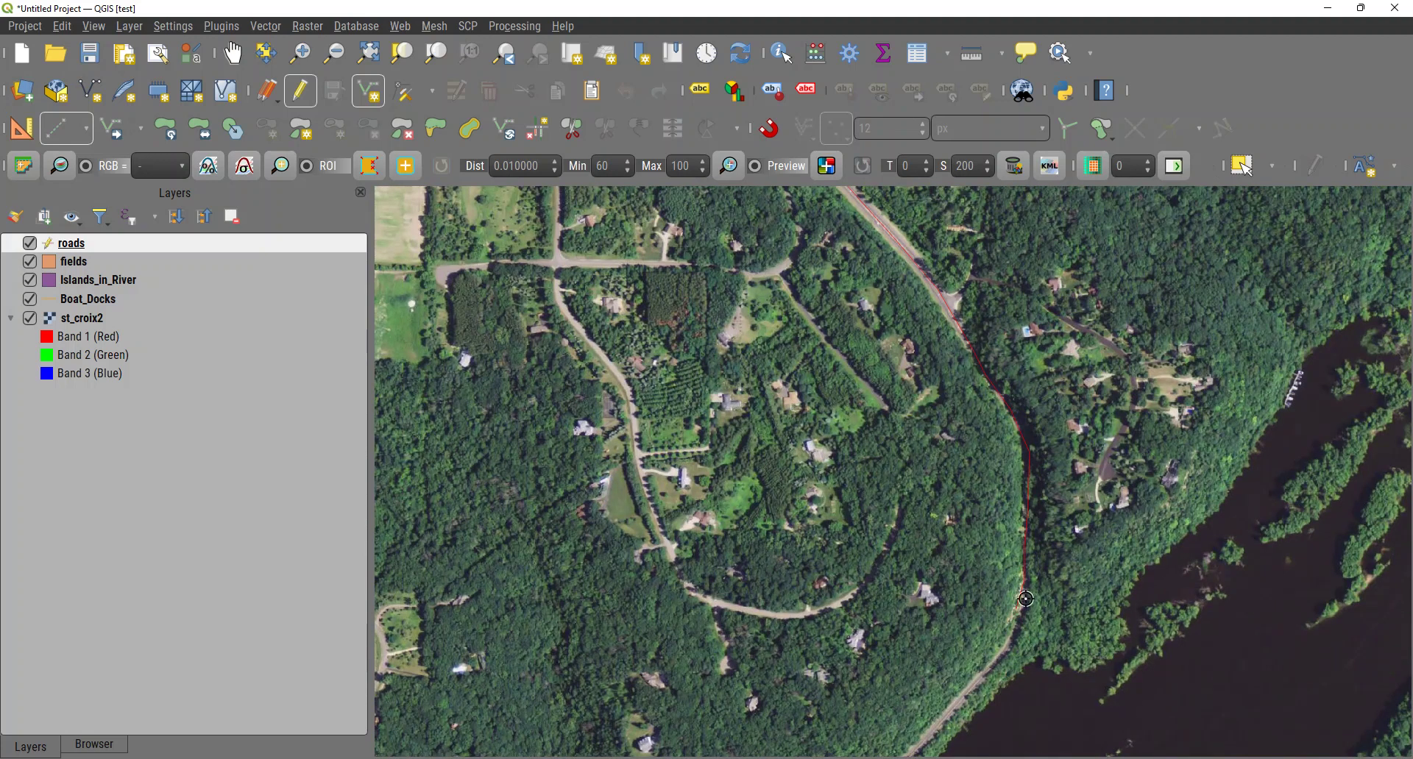
scroll(1008, 638, "up", 5)
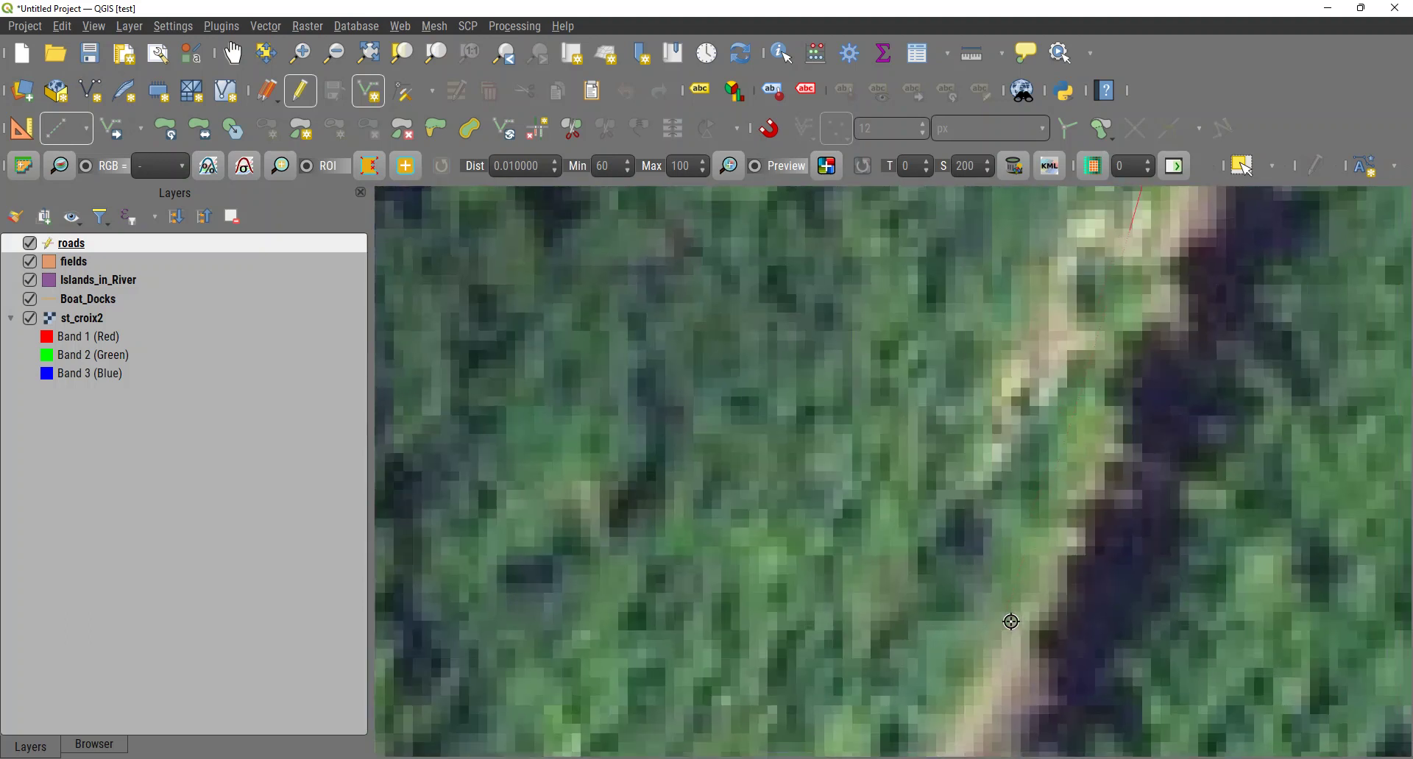
scroll(1079, 425, "down", 3)
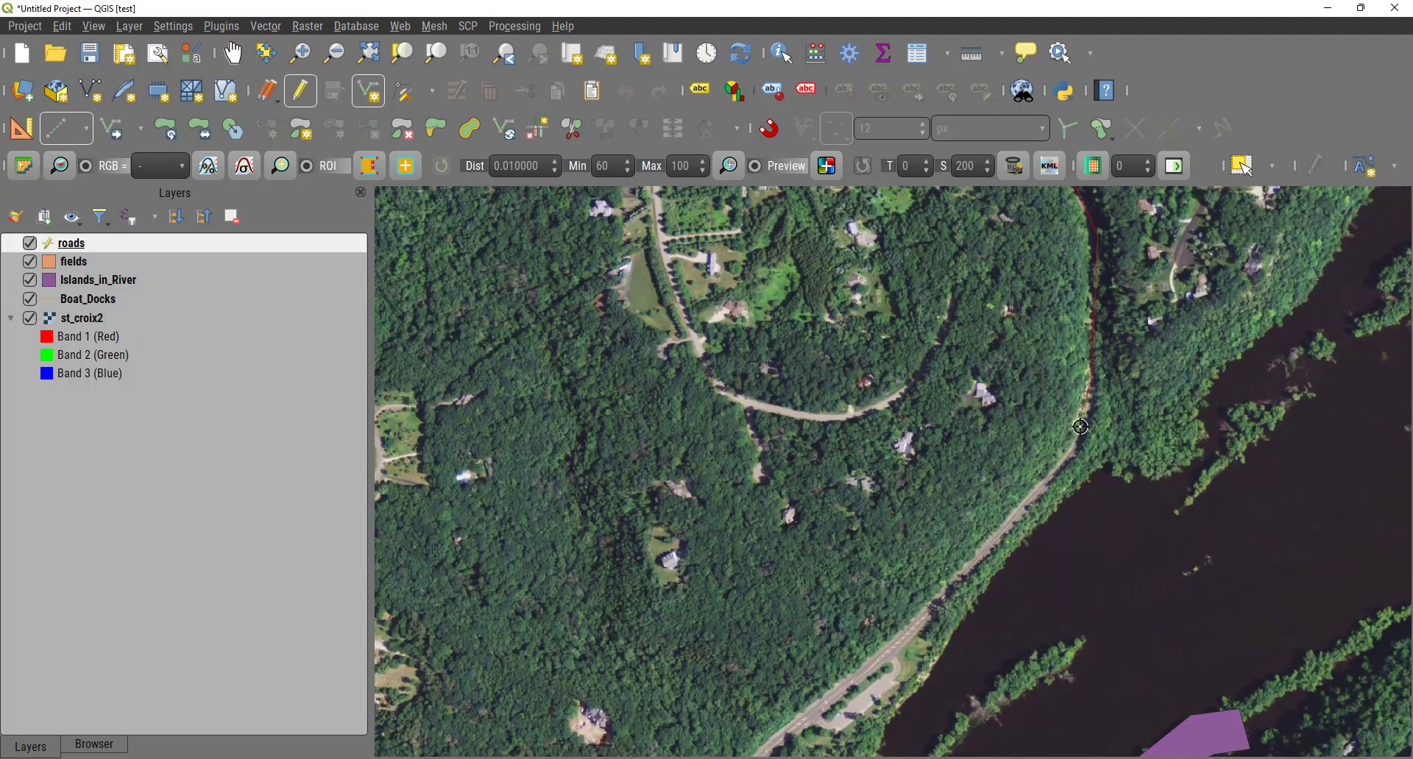
left_click(1063, 465)
left_click(932, 607)
key("Left")
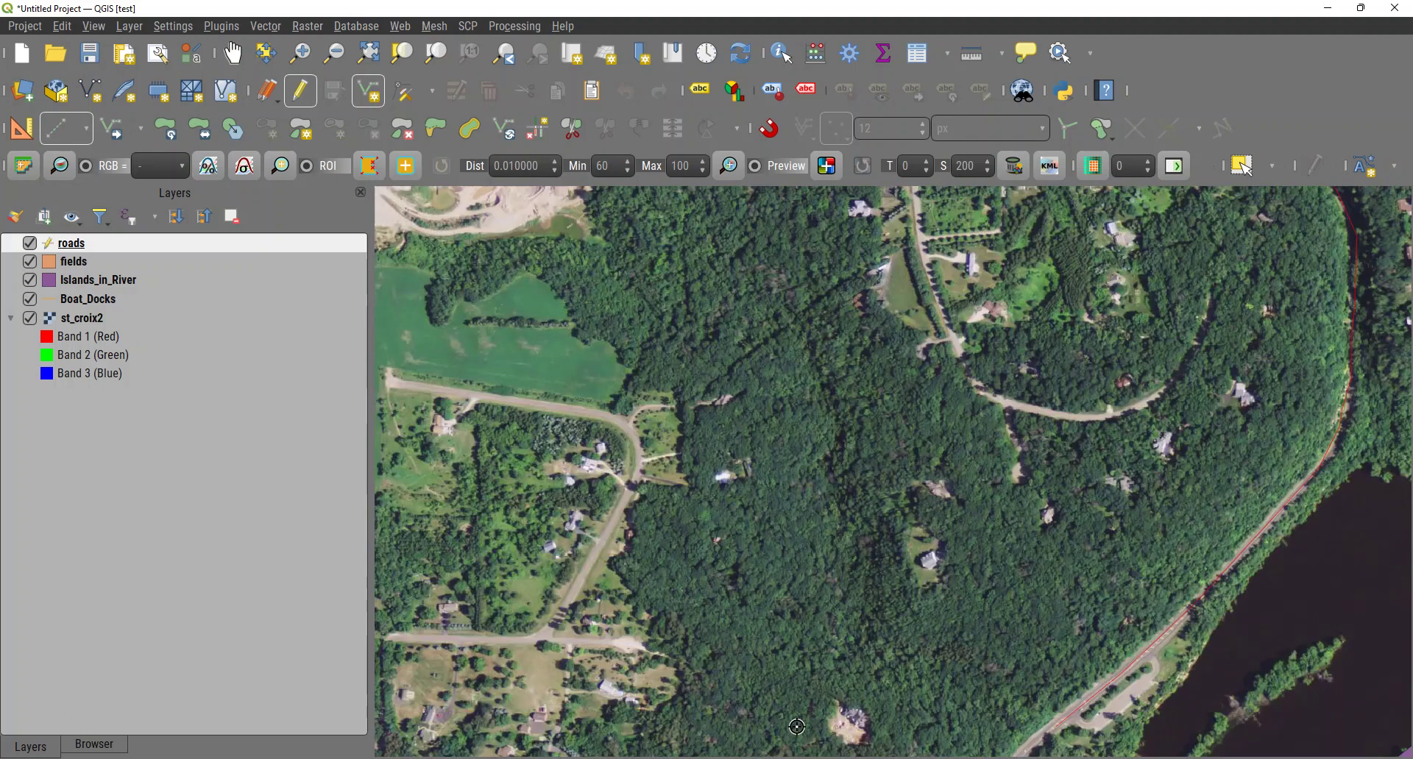
key("Down")
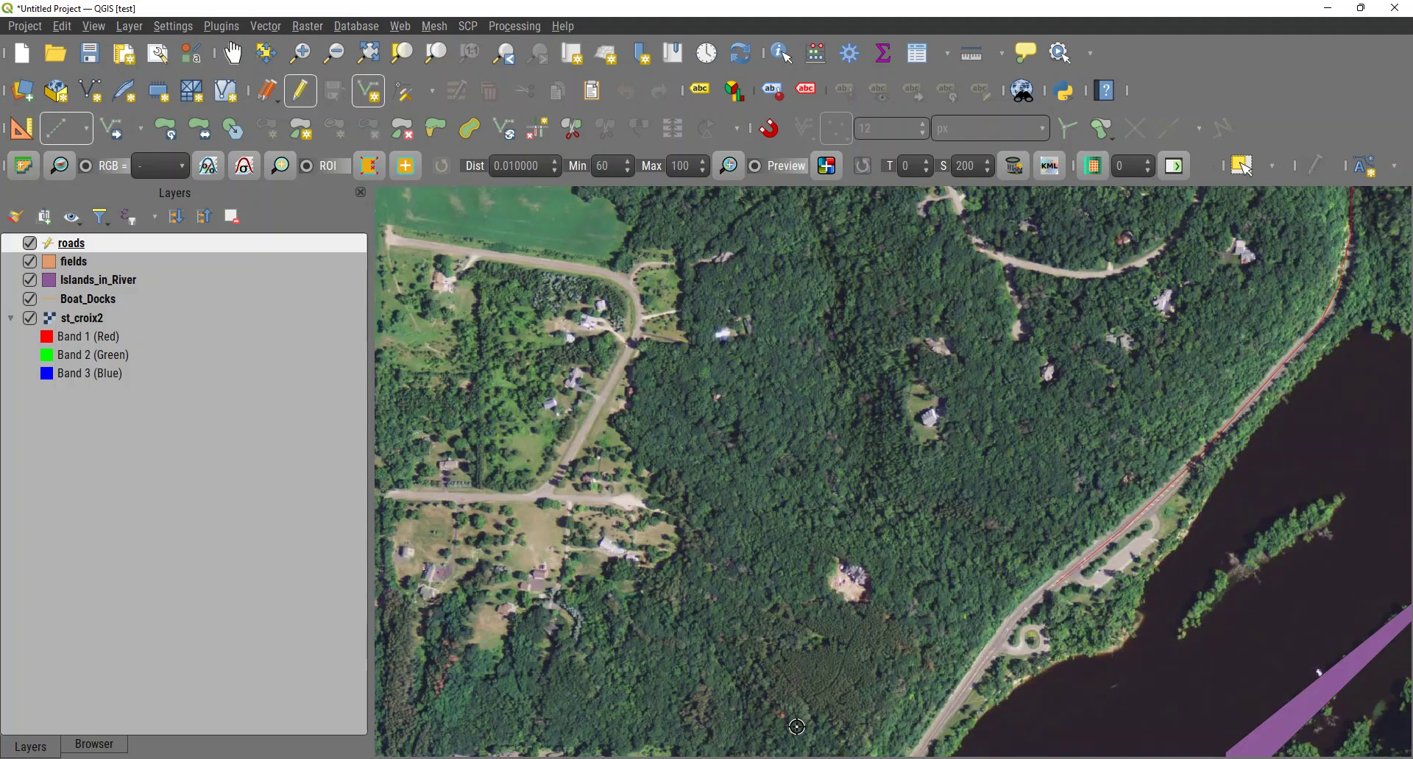
left_click(1035, 597)
Extend the road line southwest along the riverbank past the small loop turnaround to the start of the westward curve.
scroll(983, 665, "up", 1)
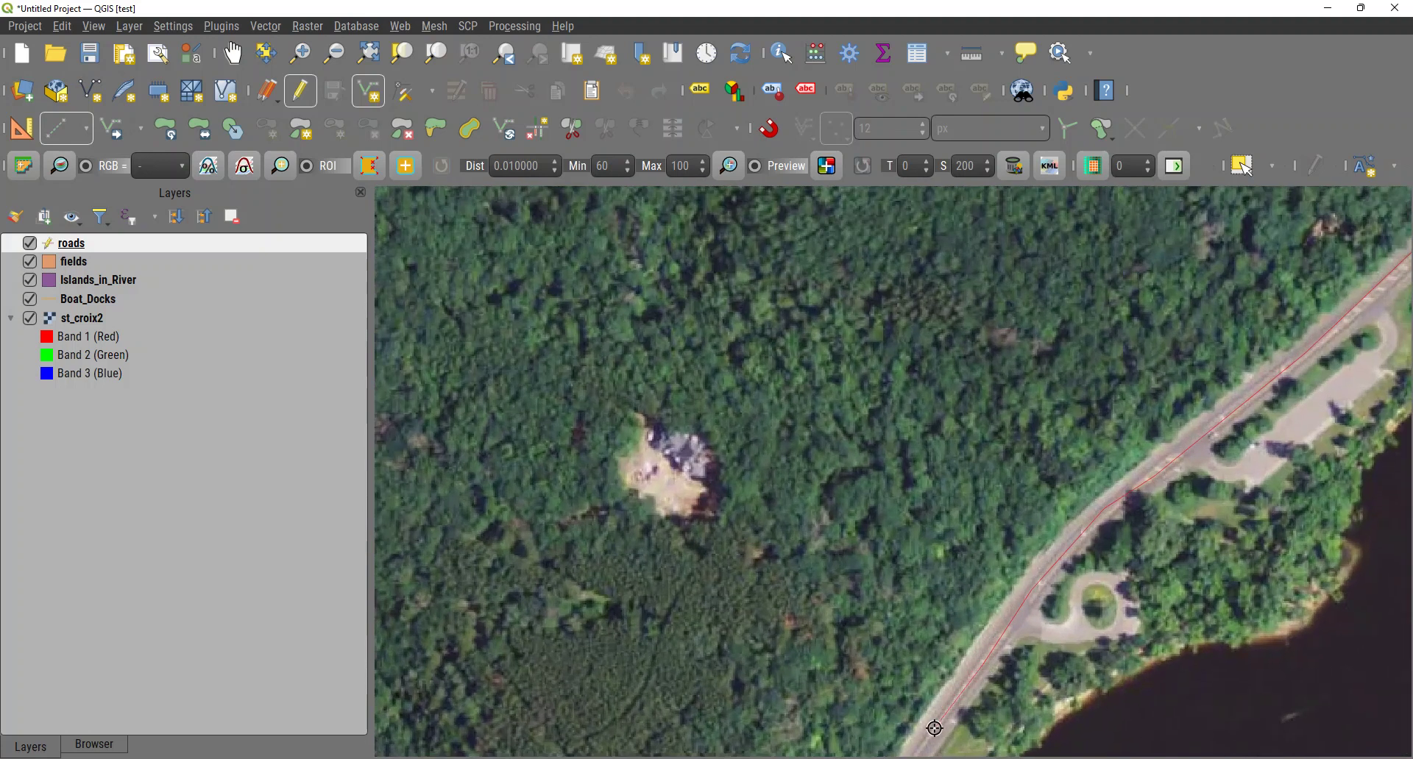
key("Left")
key("Down")
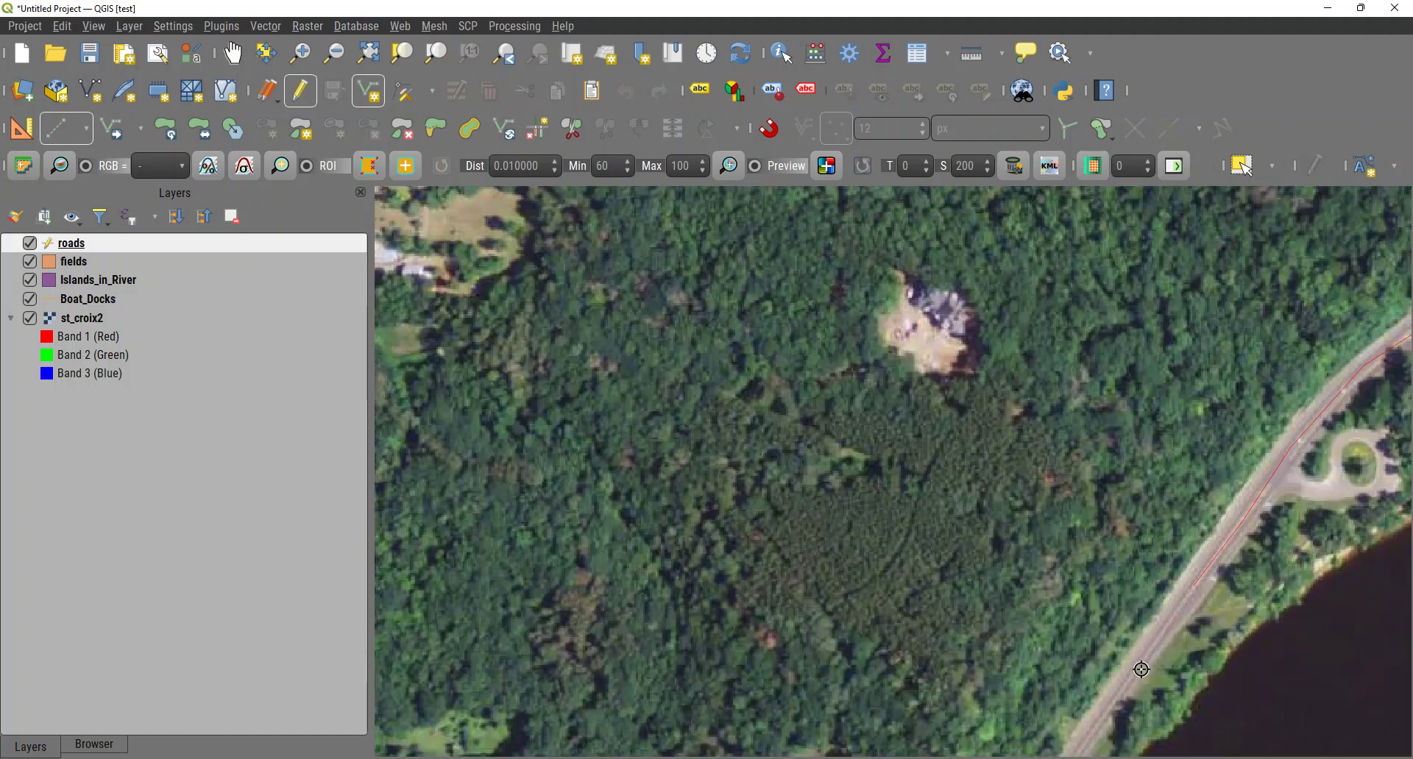
key("Left")
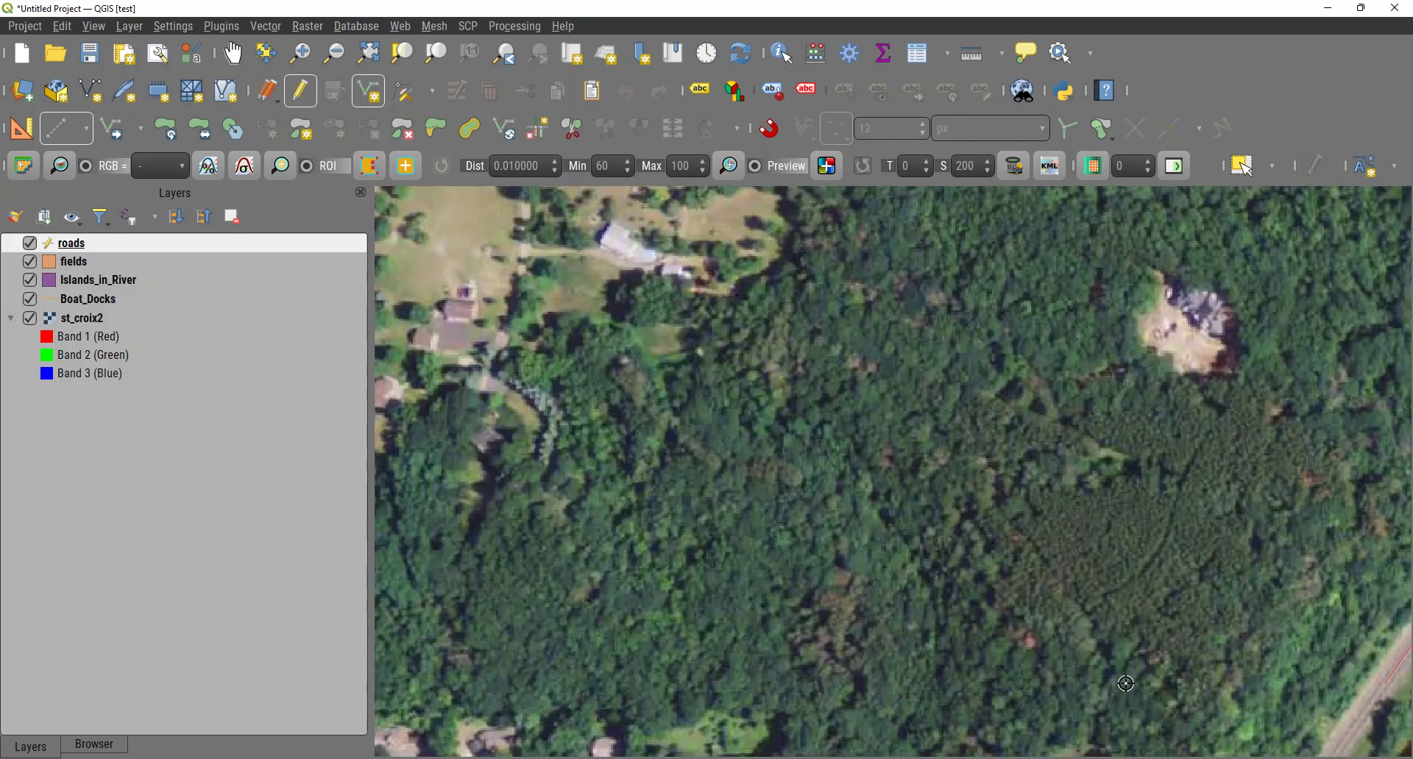
key("Down")
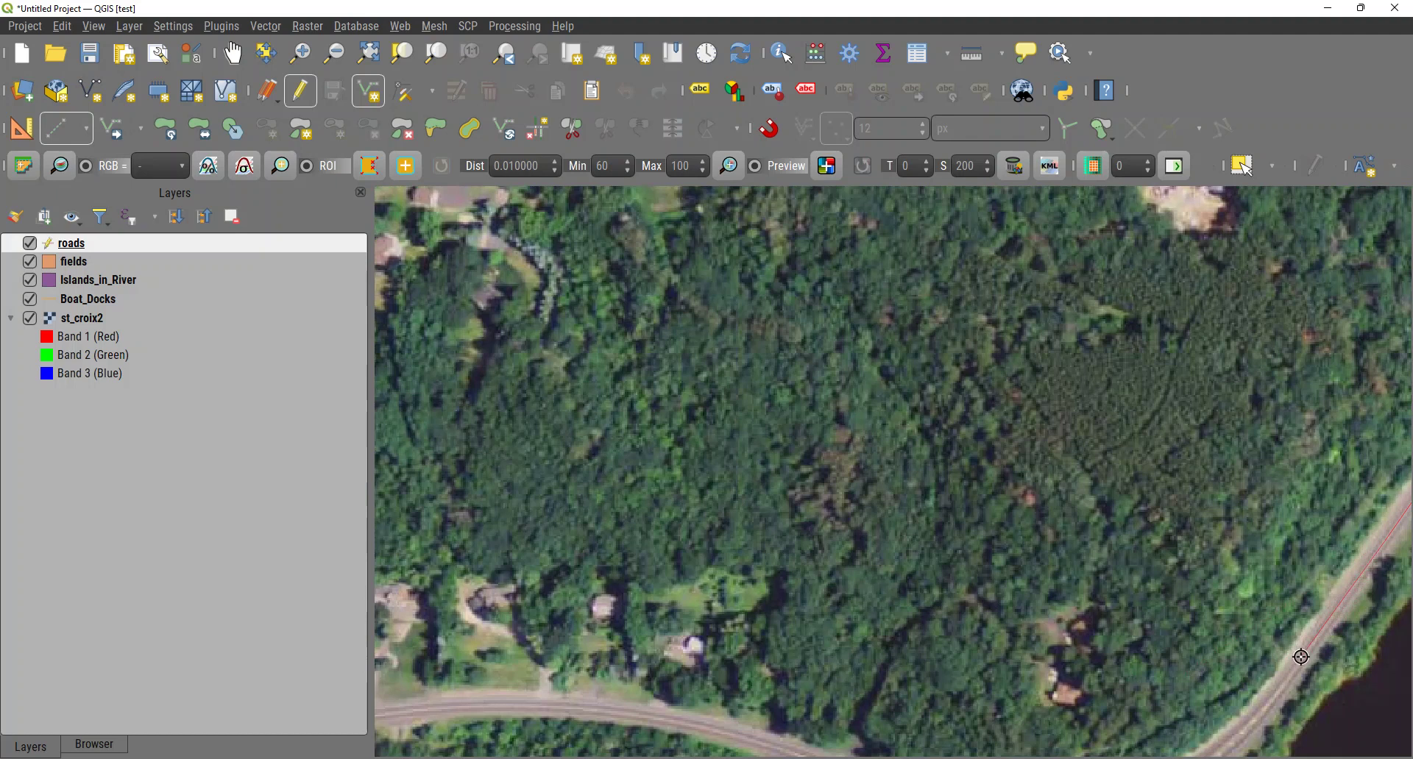
scroll(1301, 657, "down", 1)
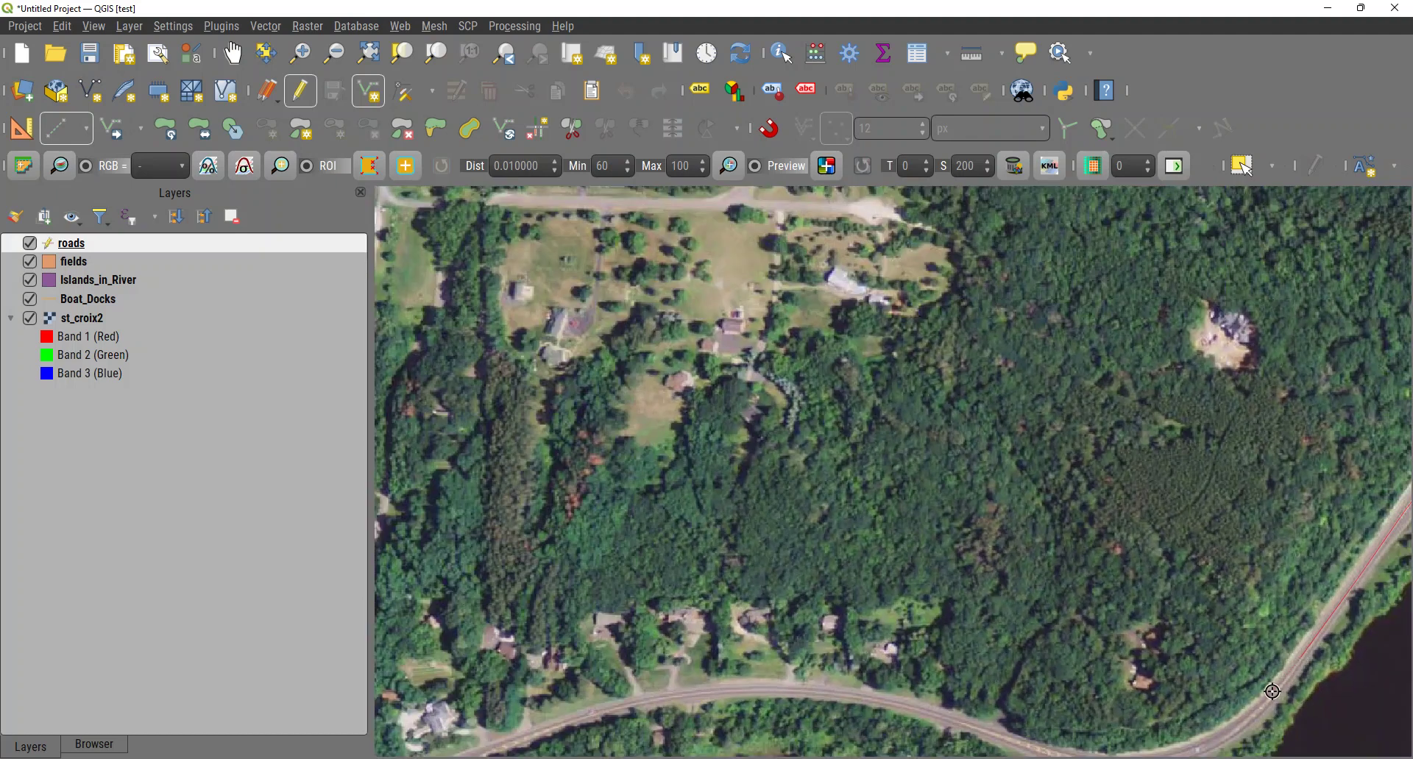
left_click(1226, 735)
key("Down")
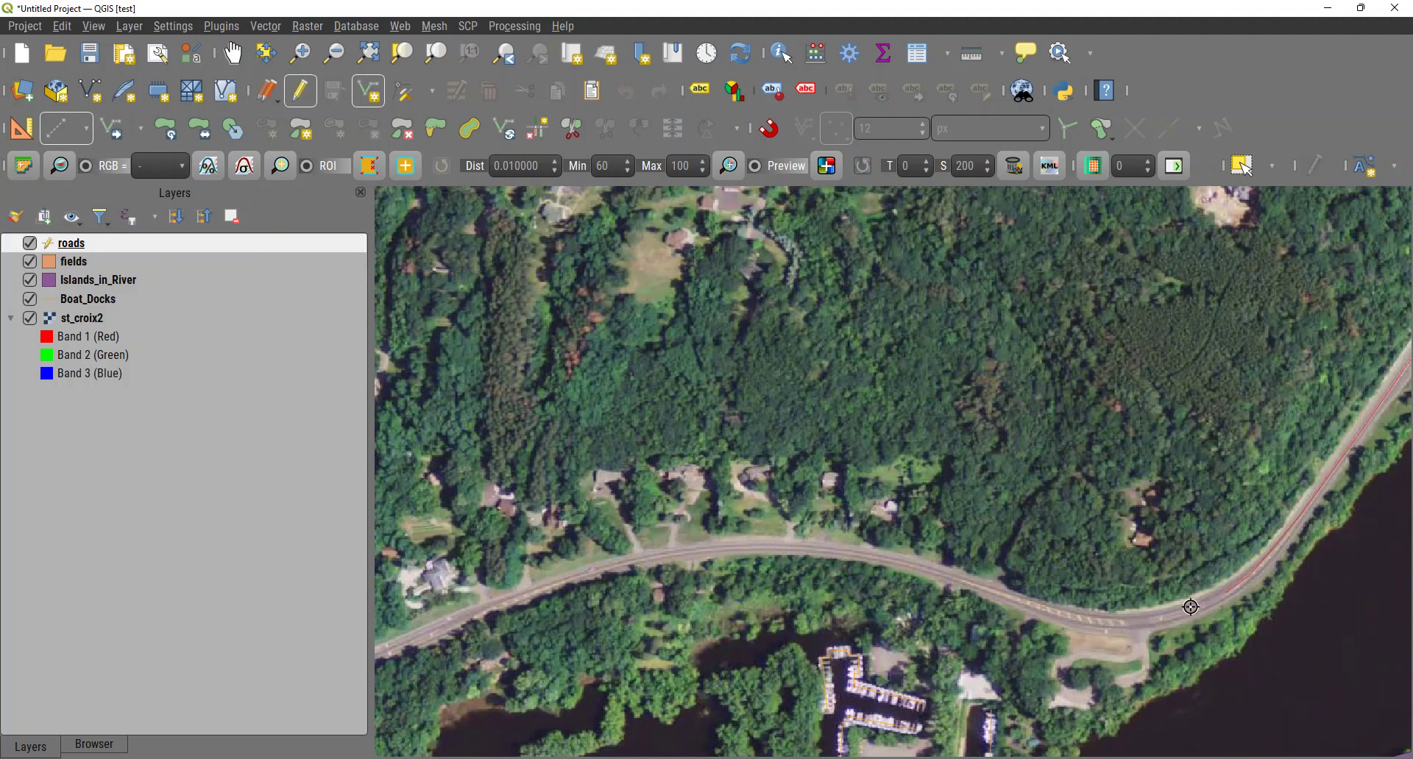
Trace the road line around the curve above the marina entrance and northwest along the wooded stretch.
scroll(1185, 607, "up", 1)
scroll(1185, 607, "up", 1)
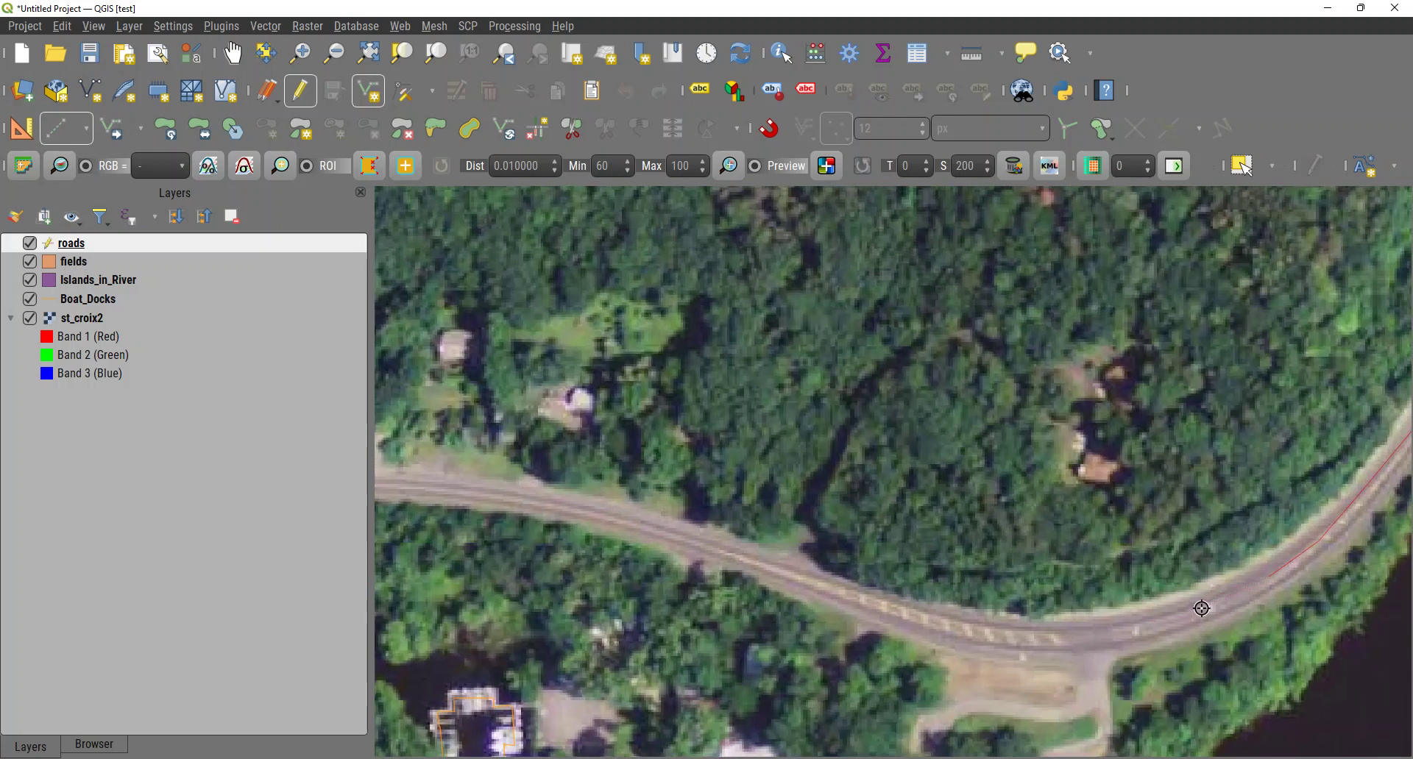
left_click(1095, 638)
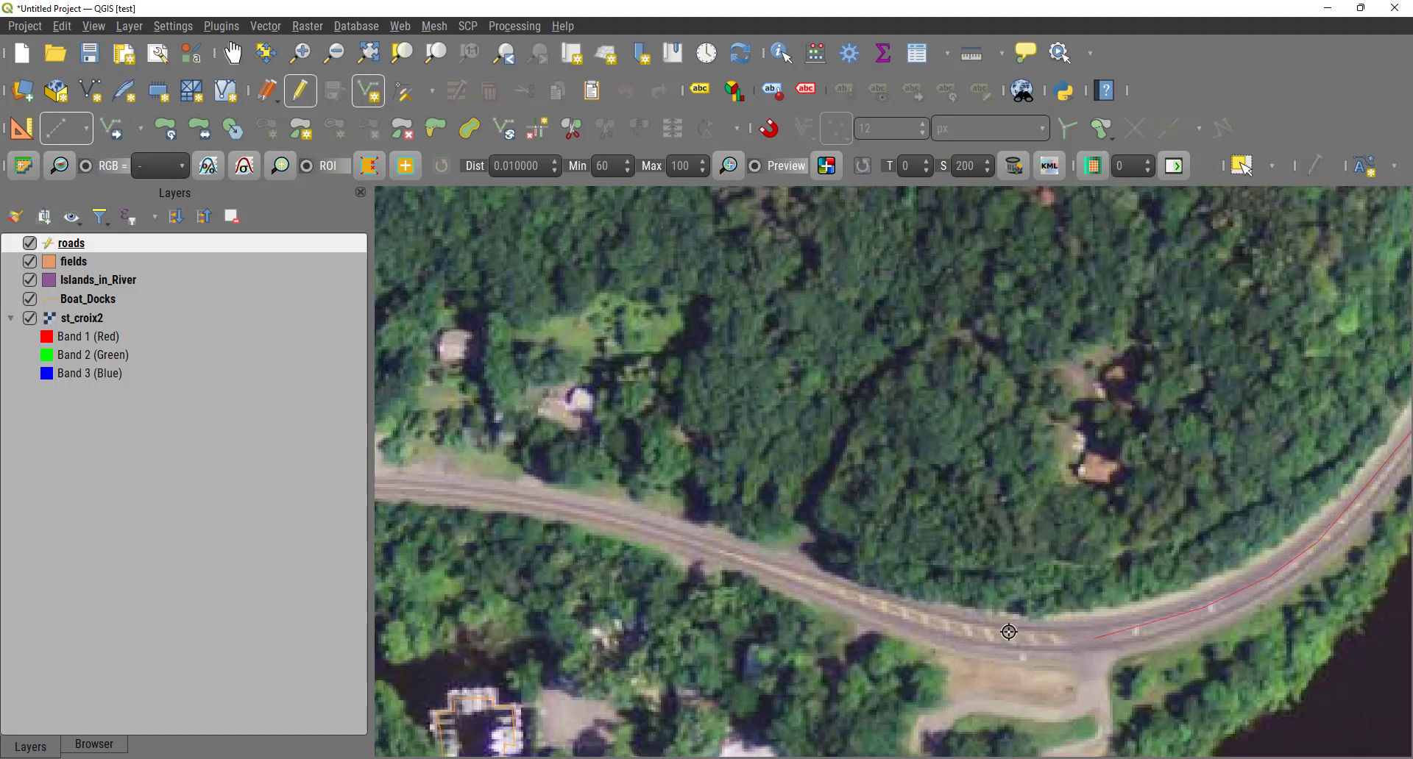
left_click(970, 634)
left_click(909, 619)
left_click(835, 593)
left_click(747, 558)
left_click(664, 531)
left_click(564, 508)
left_click(431, 493)
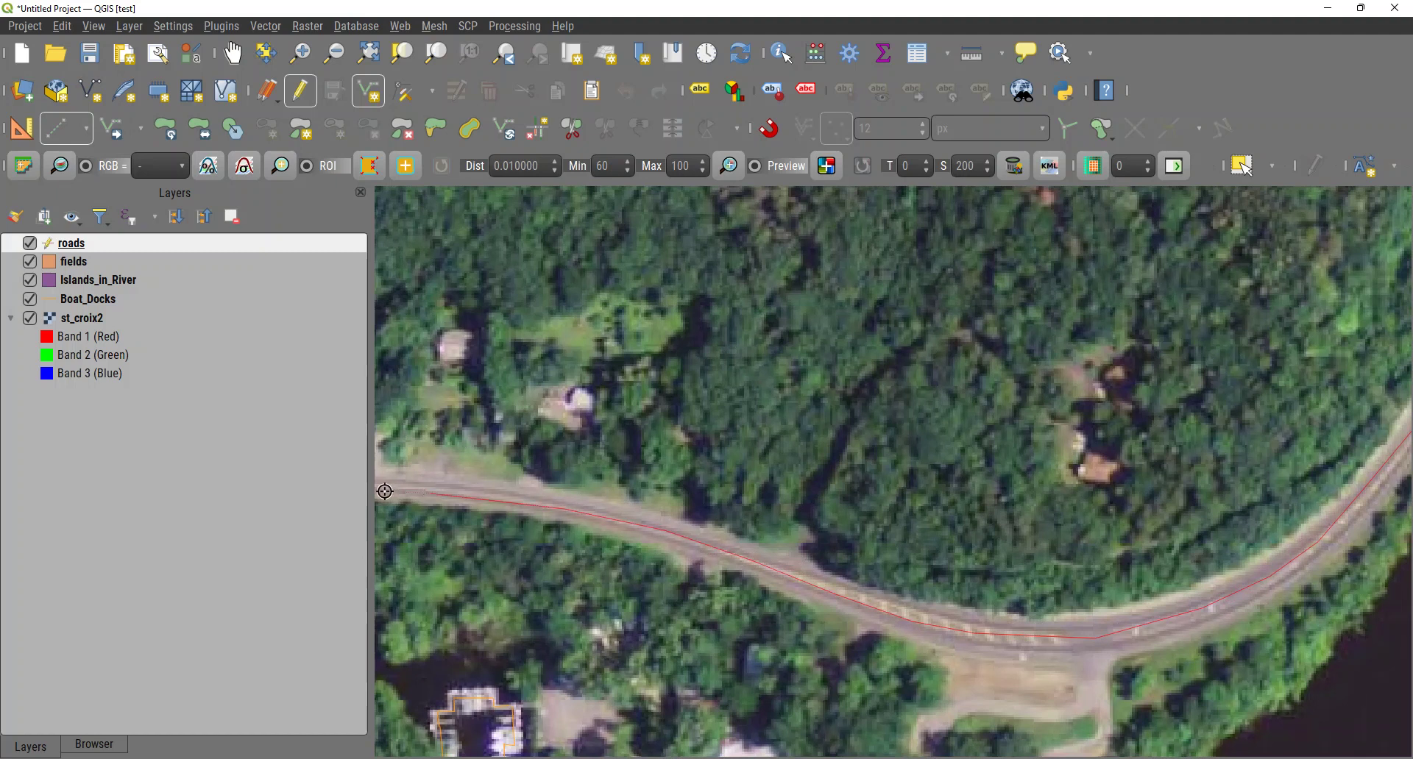
Continue the road line west over the broad curve past the house driveways north of the marina.
key("Left")
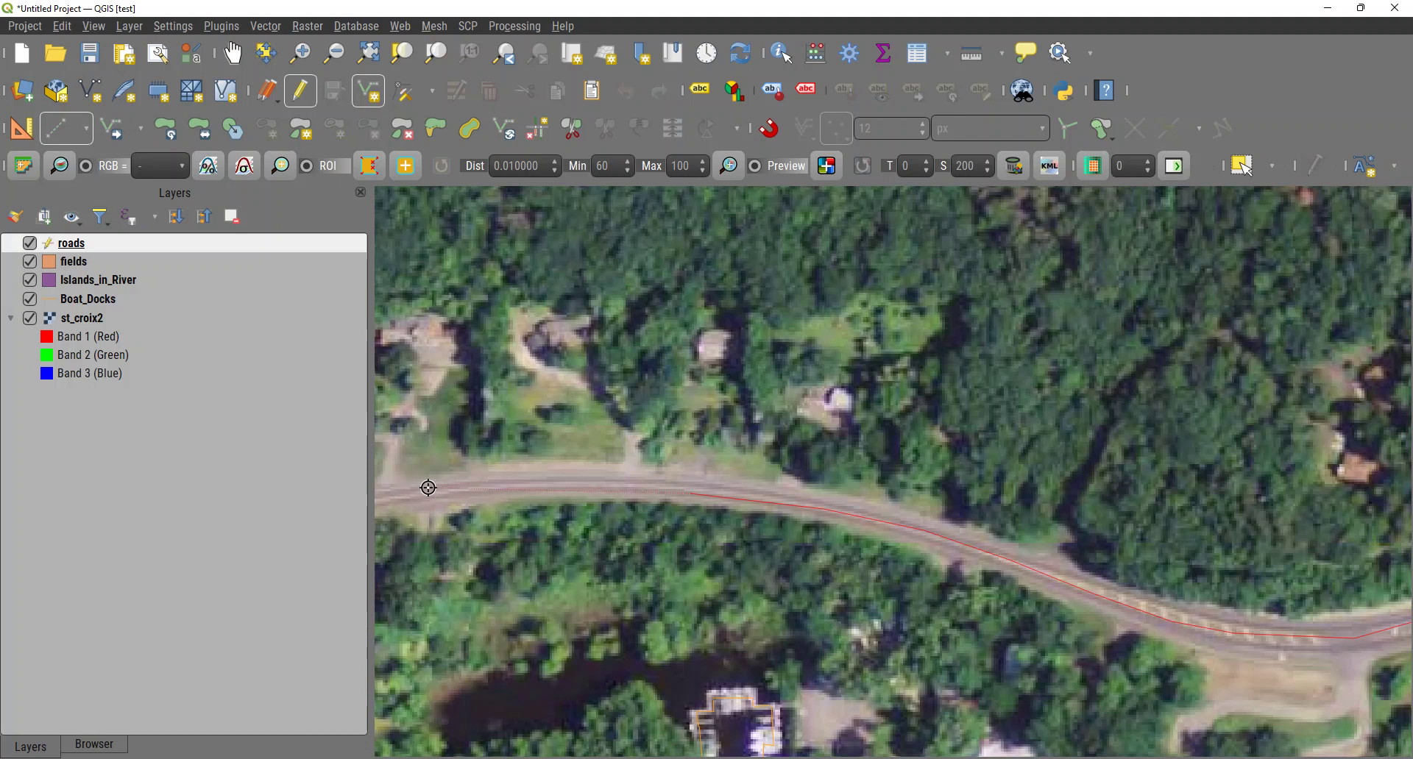
left_click(420, 495)
key("Left")
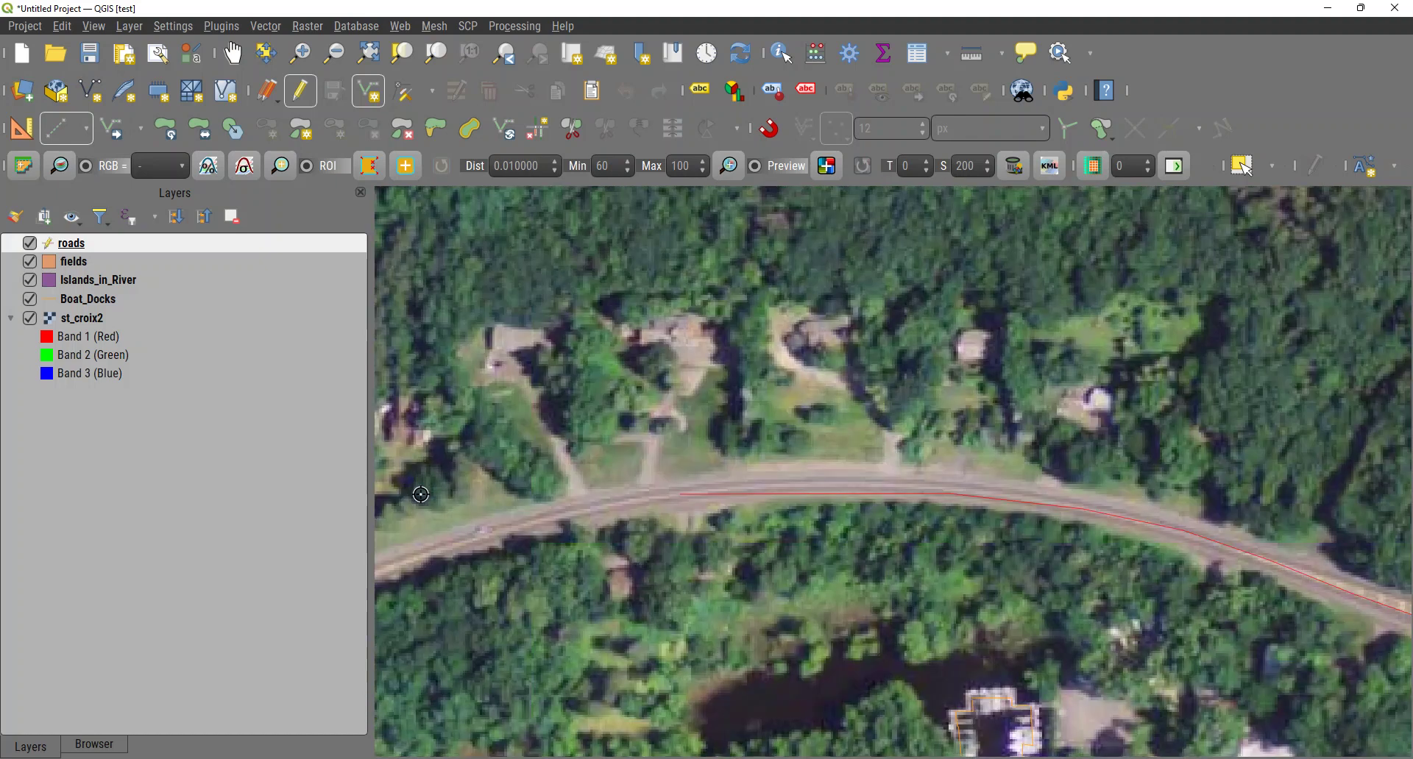
left_click(556, 514)
key("Left")
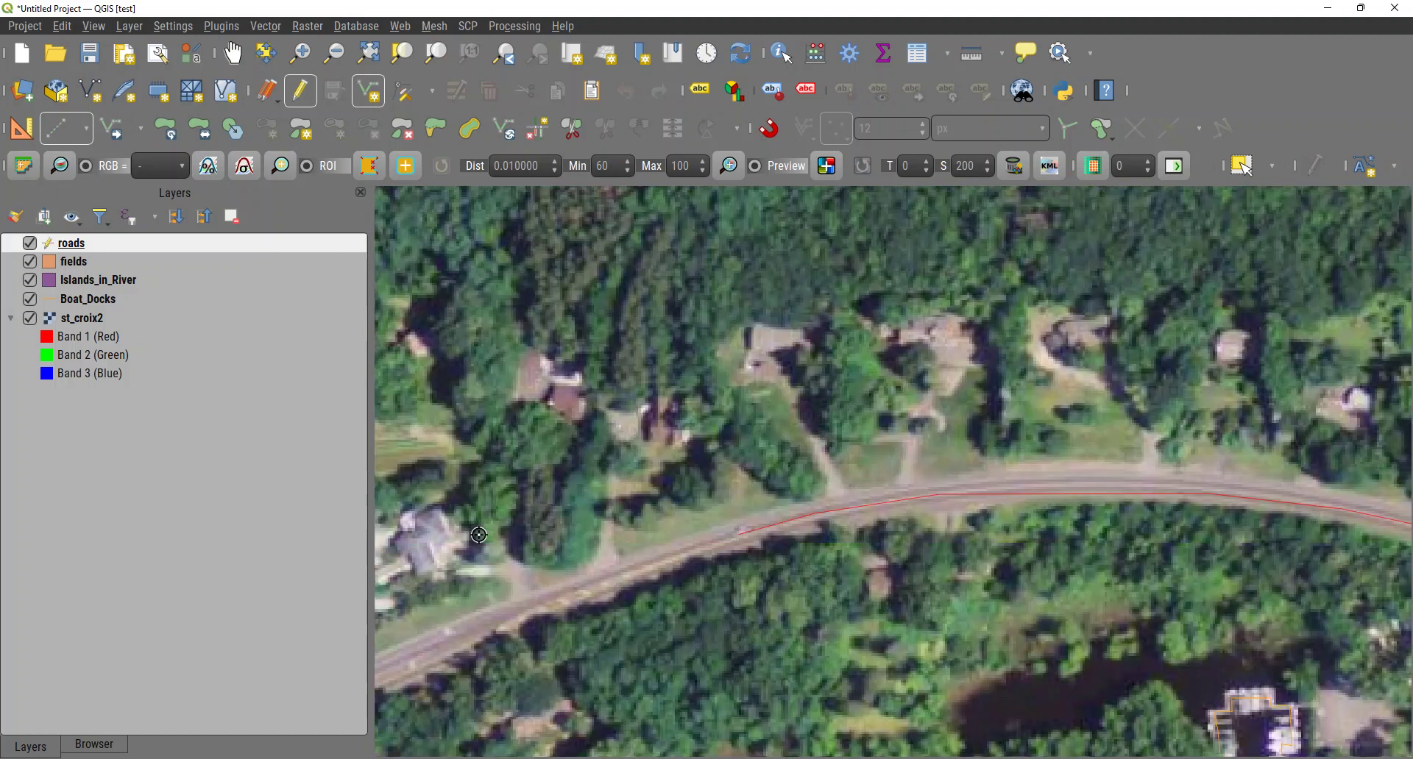
key("Down")
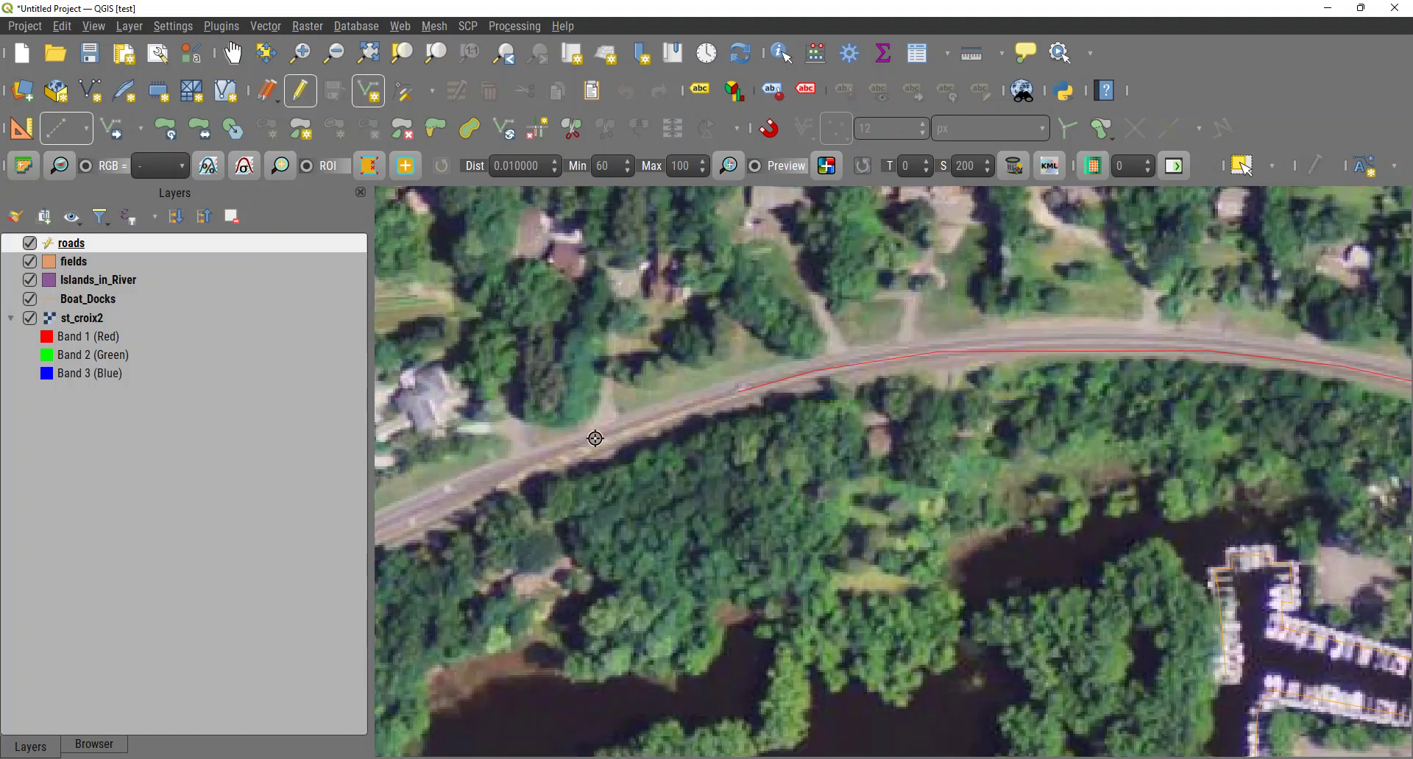
Extend the road line southwest past the large grey-roofed house and the next driveway entrance.
left_click(513, 465)
left_click(433, 493)
left_click(383, 524)
key("Left")
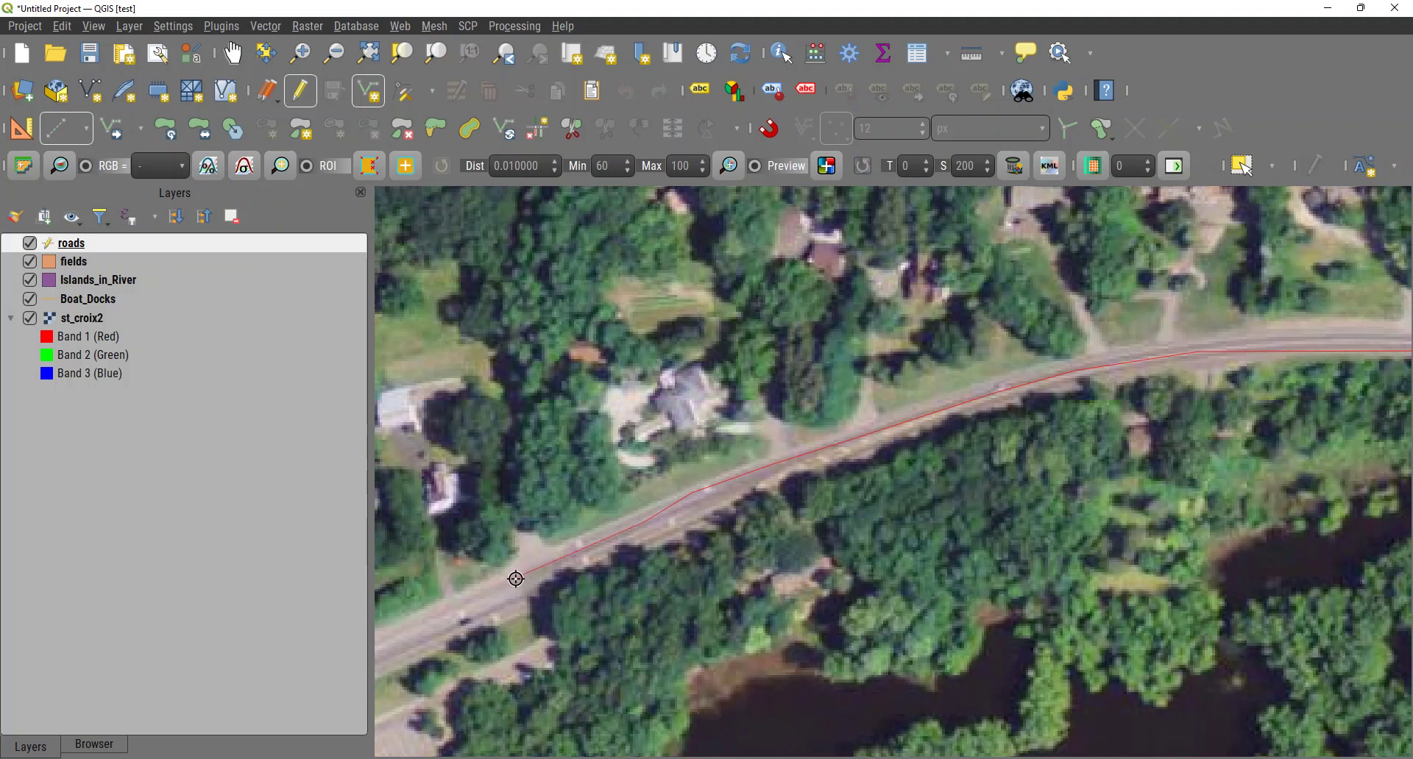
left_click(435, 618)
key("Left")
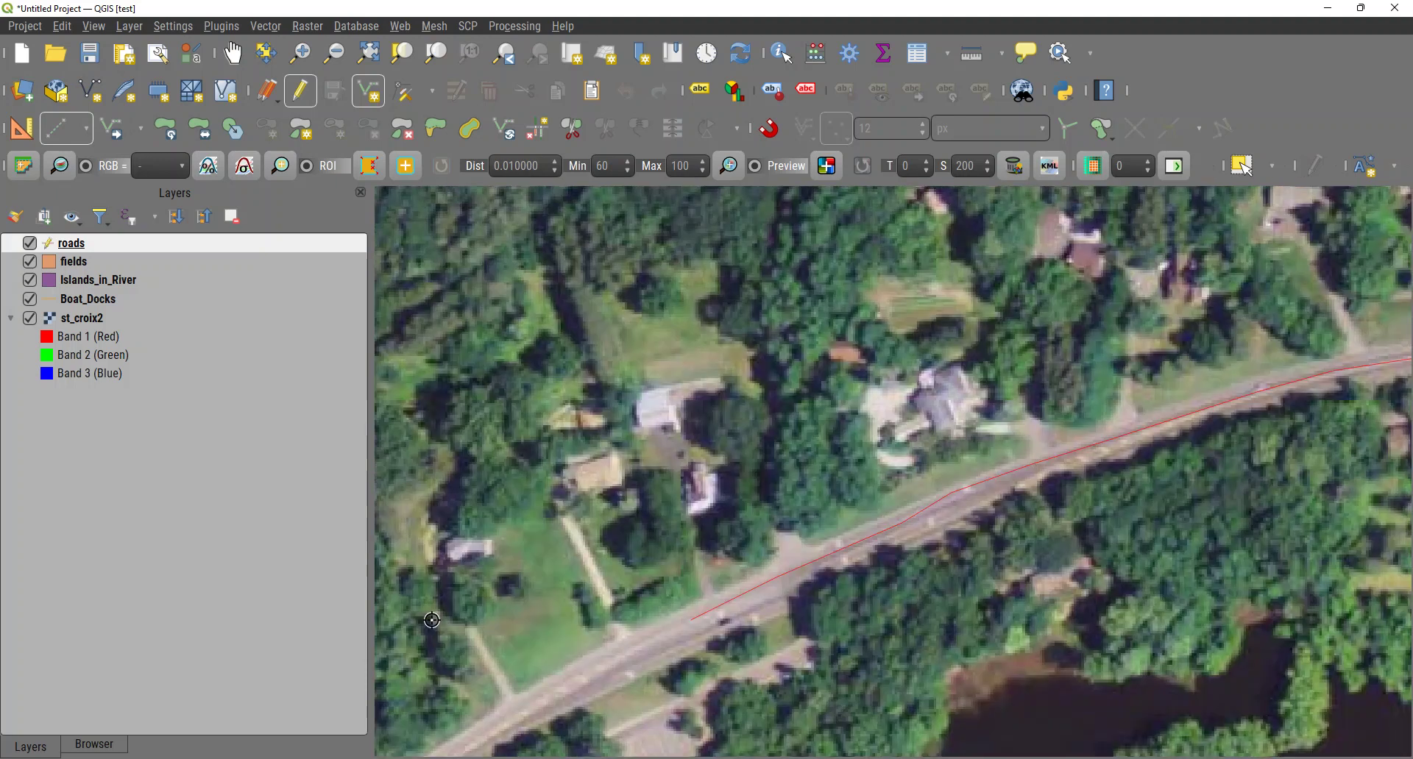
Trace the road line southwest past the riverside parking lot and into the wooded stretch.
left_click(507, 717)
left_click(468, 747)
key("Left")
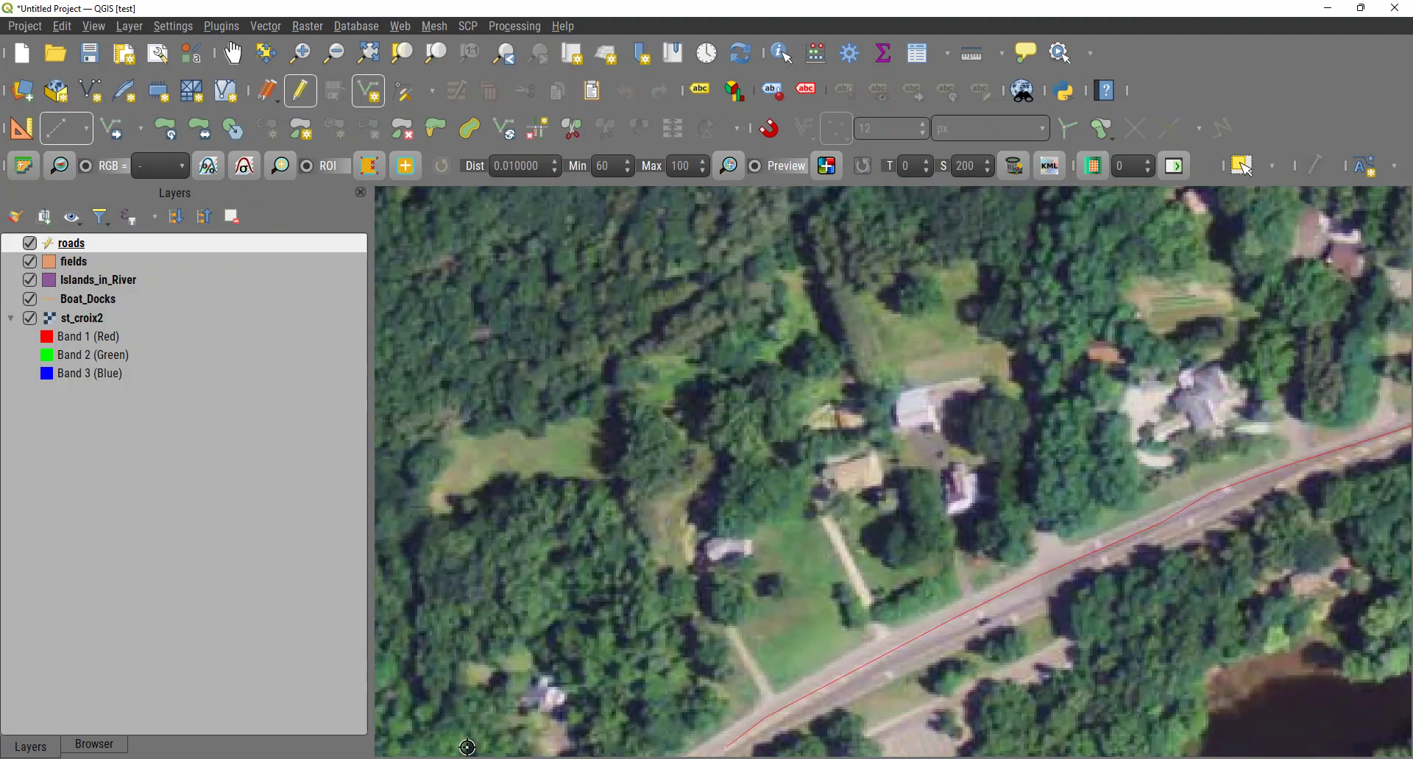
key("Down")
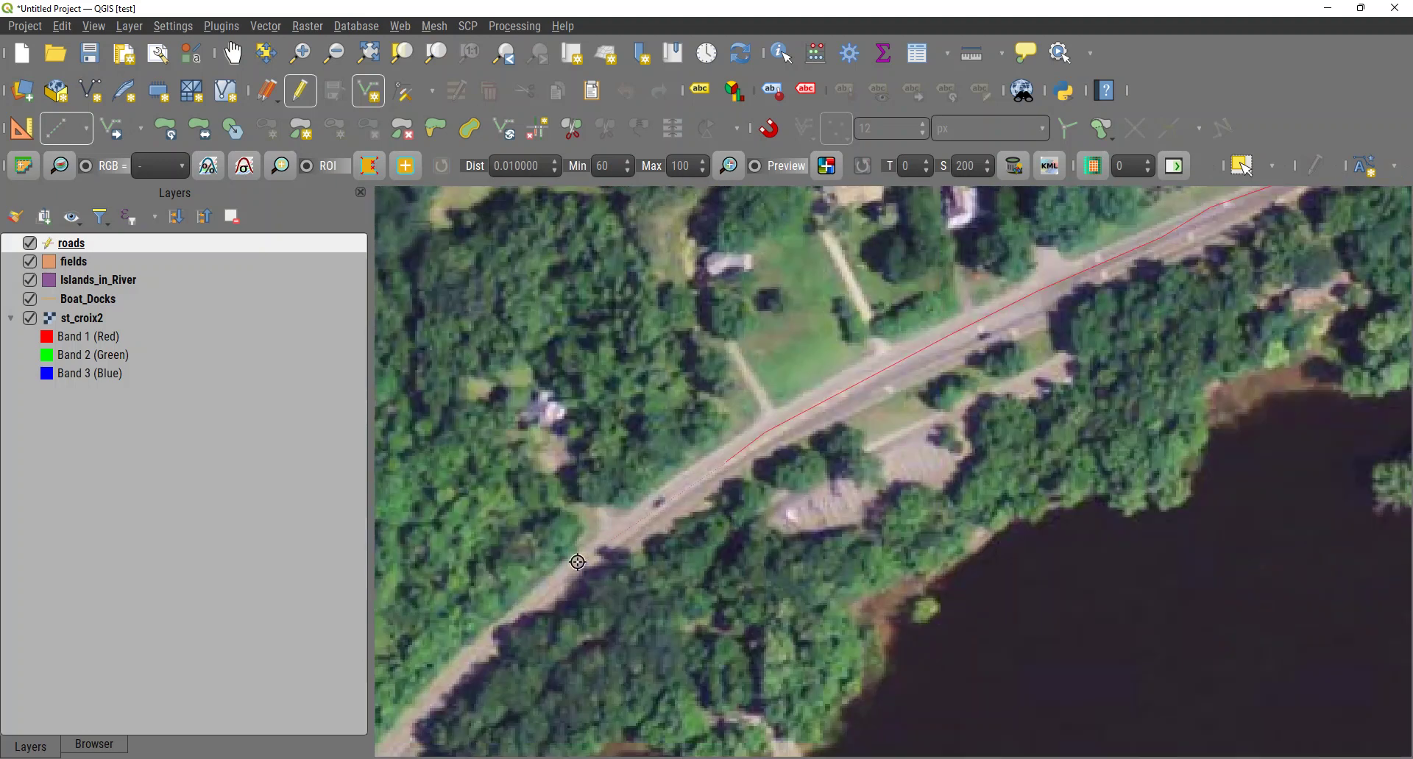
left_click(578, 562)
left_click(525, 604)
Follow the road's southwest bend through the woods along the shore beyond the narrow pier.
key("Down")
key("Left")
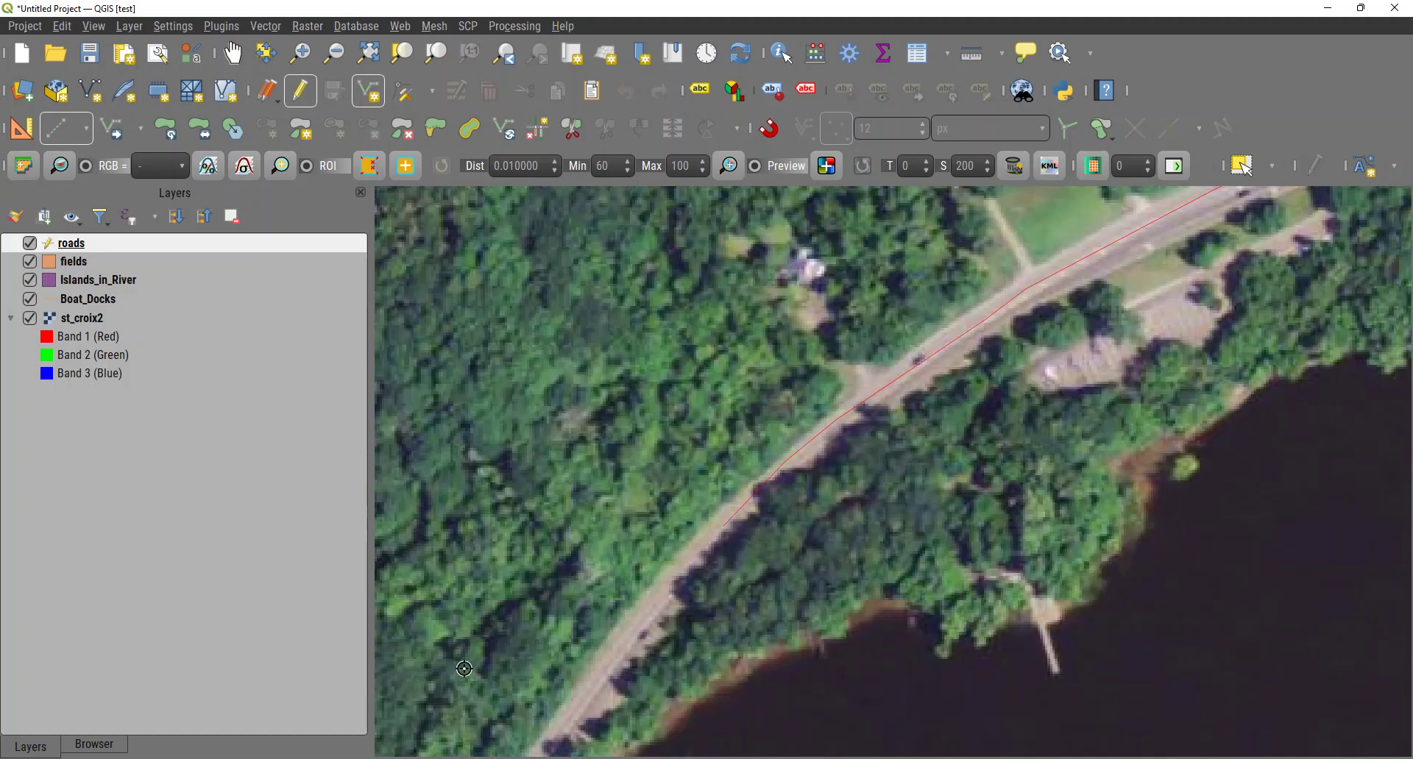
left_click(697, 552)
left_click(635, 636)
left_click(586, 705)
key("Down")
key("Left")
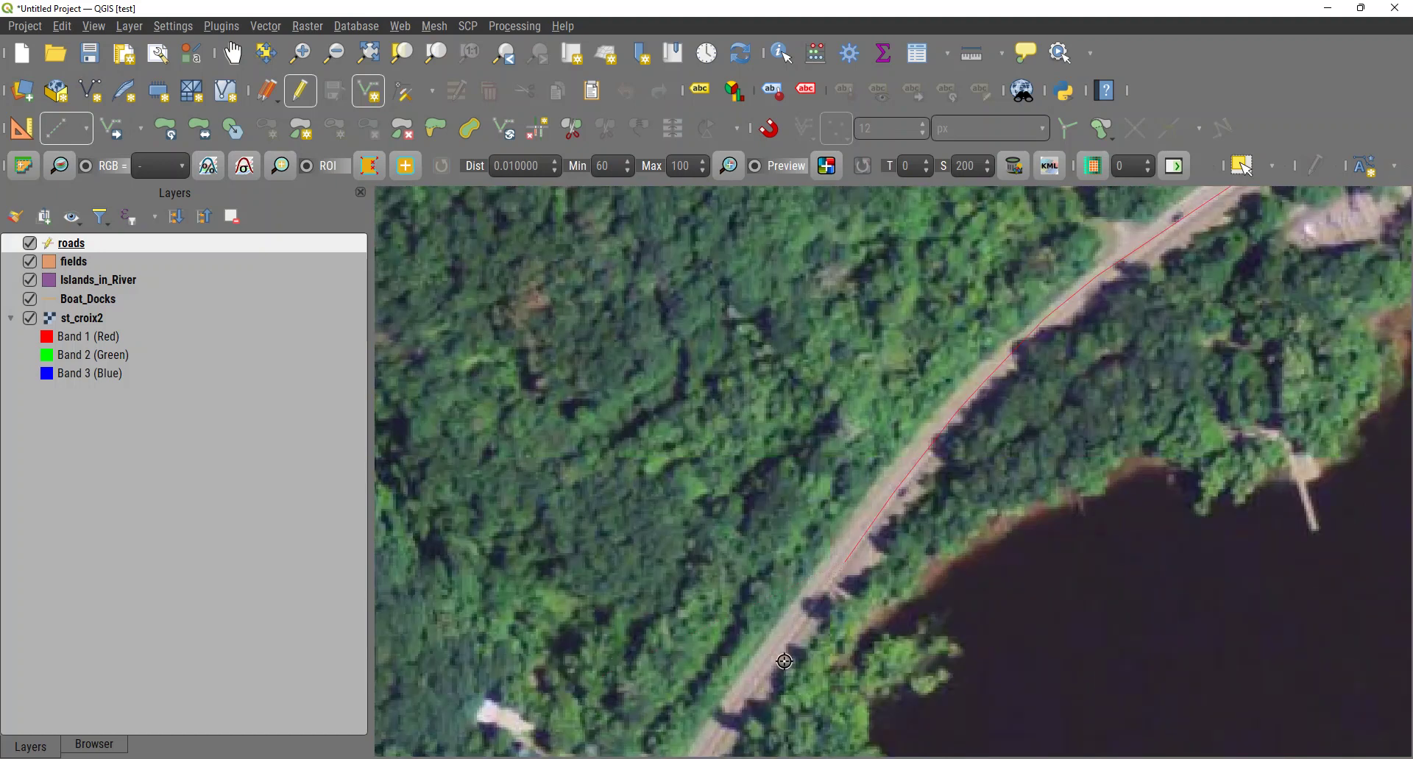
Extend the road line southwest along the shore to beside the side-road junction near the boat docks.
scroll(773, 654, "down", 3)
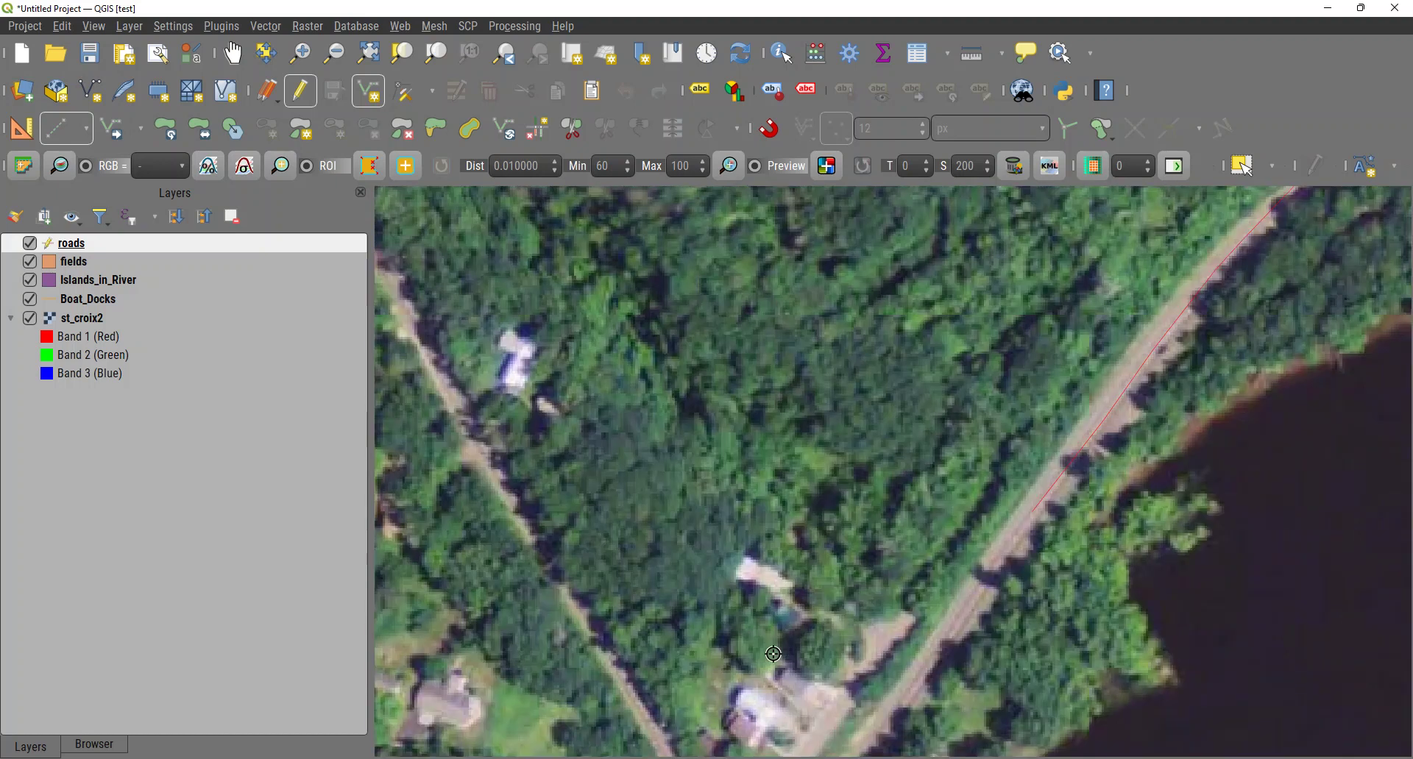
scroll(886, 674, "down", 4)
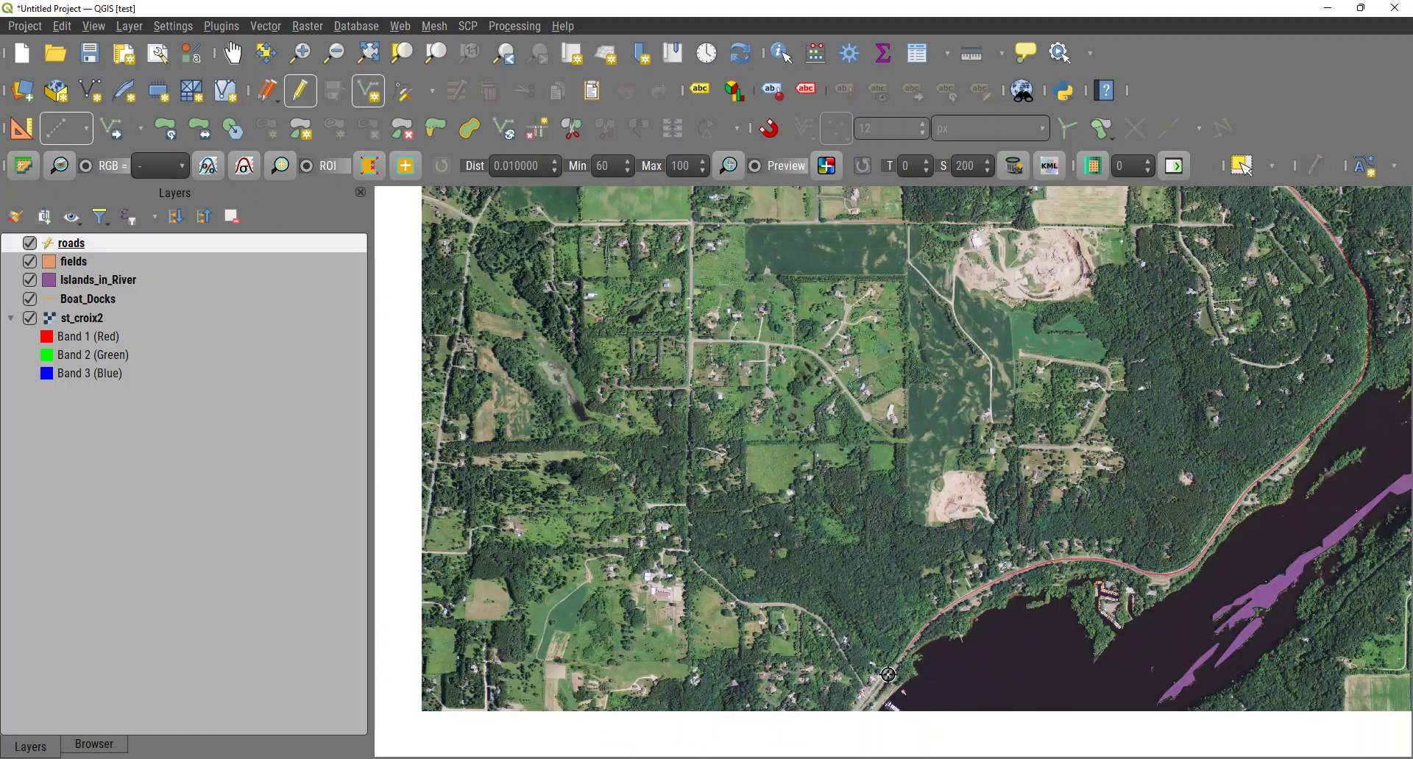
scroll(891, 672, "up", 4)
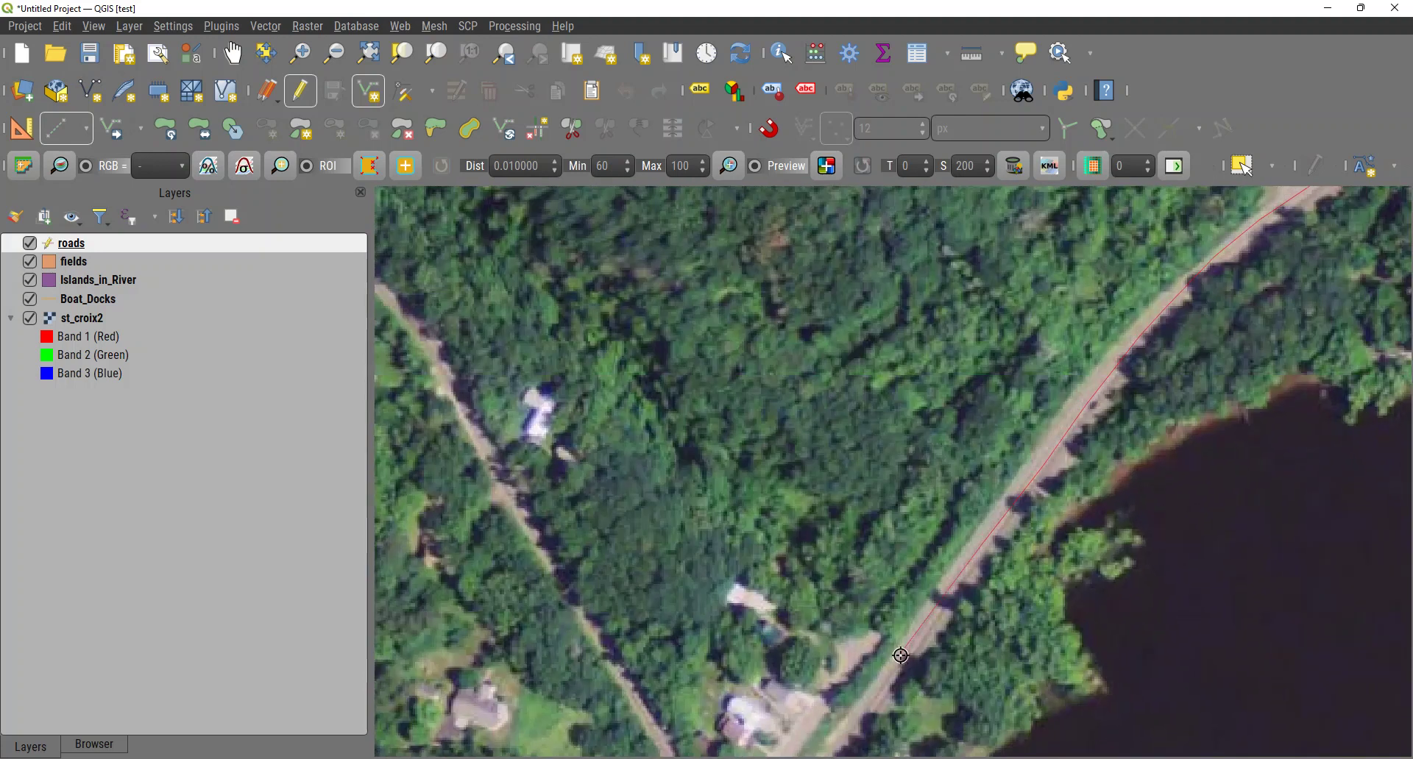
key("Down")
key("Down")
key("Left")
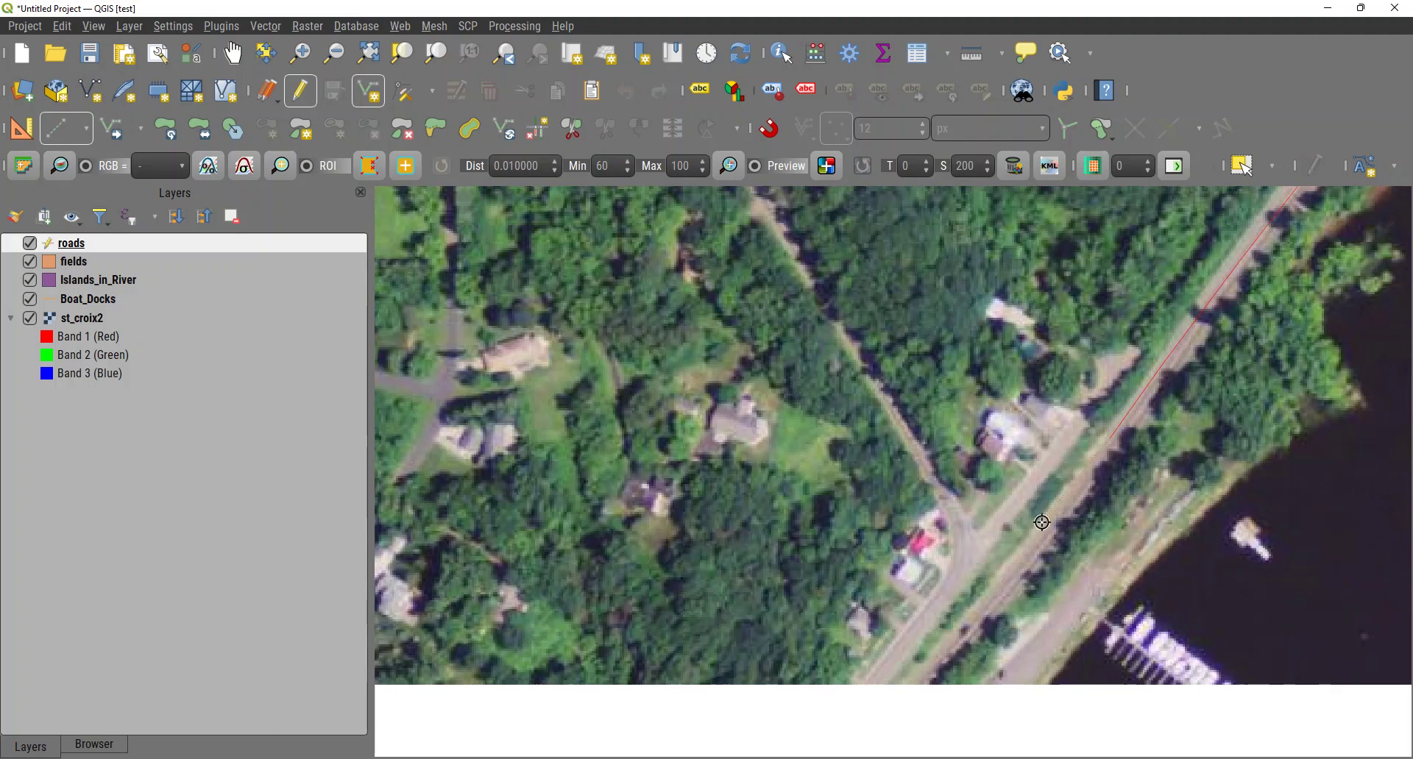
left_click(1041, 535)
Finish the road line at the southern edge of the imagery and save the feature with its autogenerated fid.
key("Left")
key("Down")
key("Down")
key("Down")
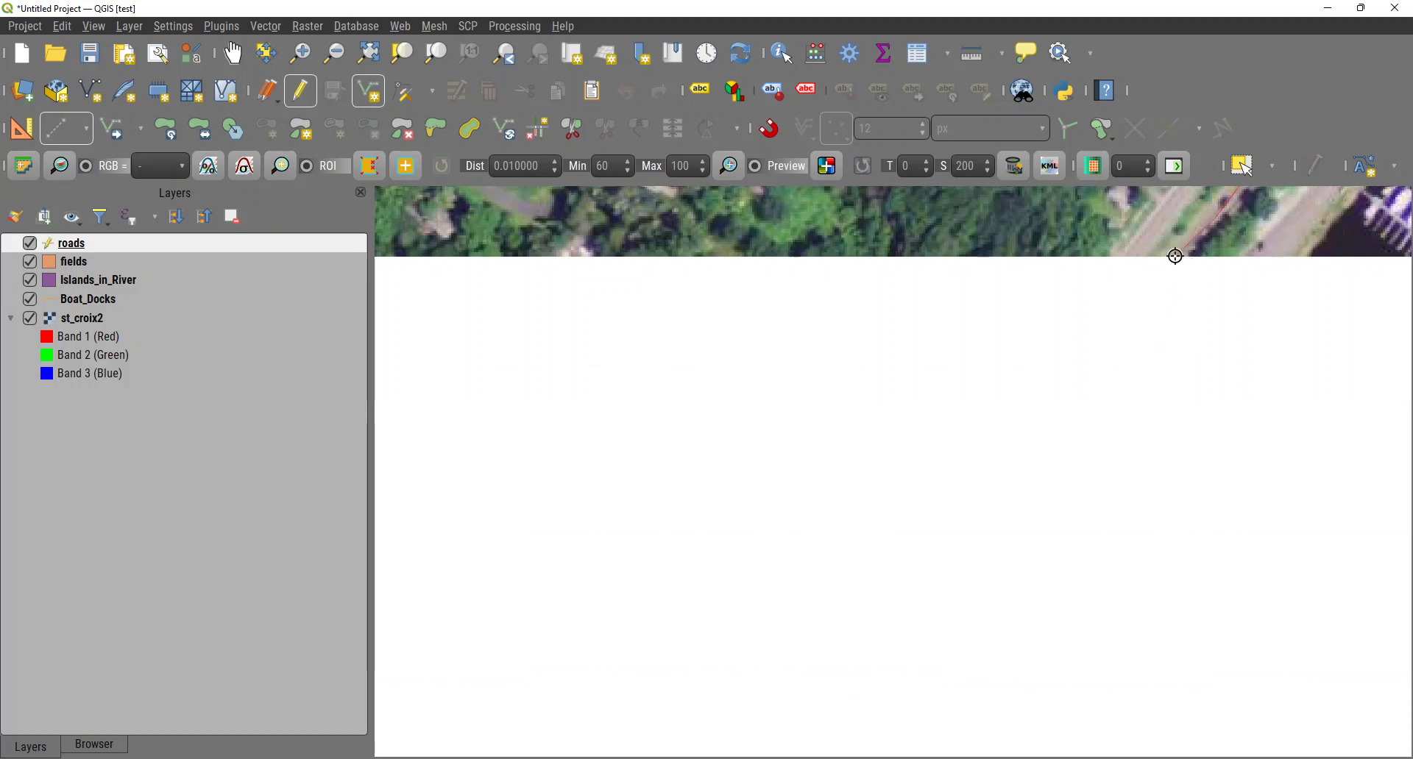
right_click(1175, 256)
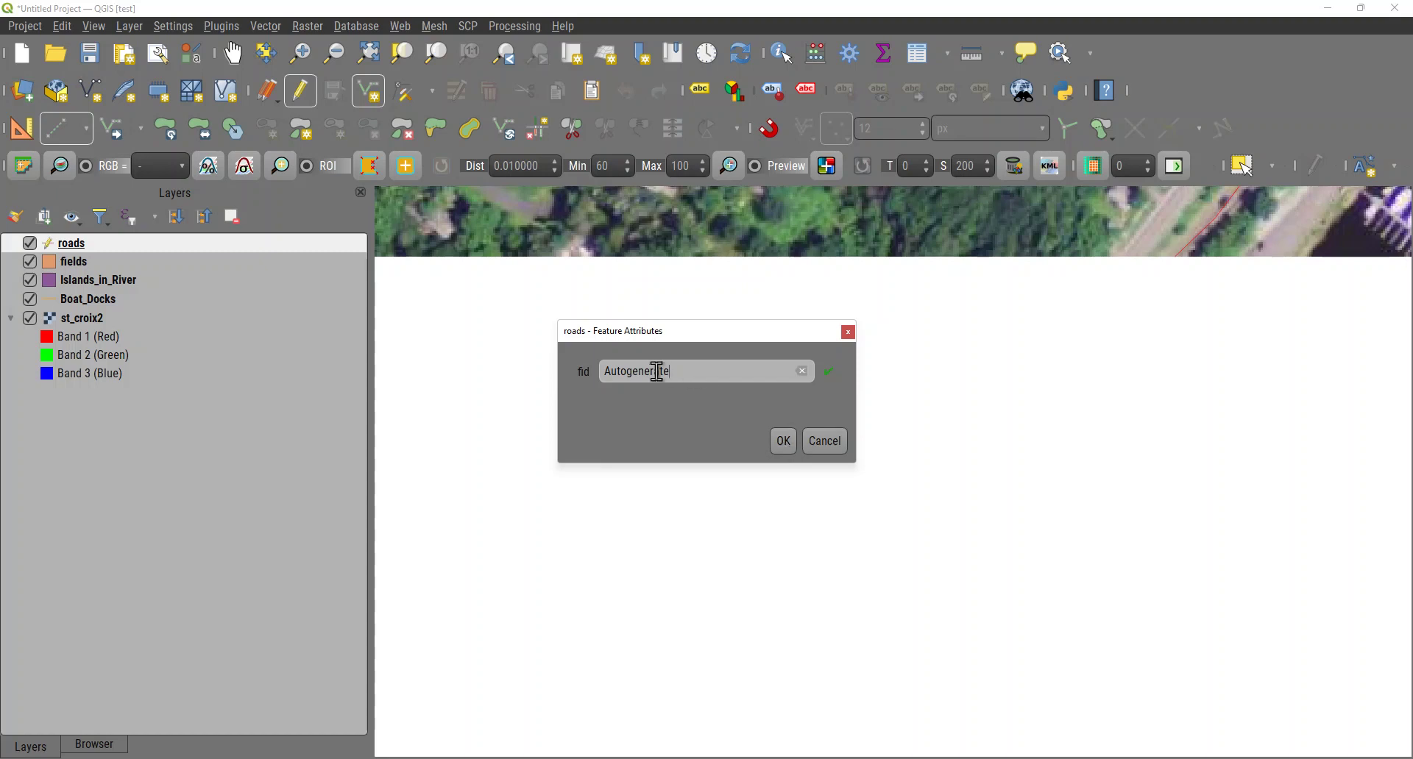
left_click(784, 442)
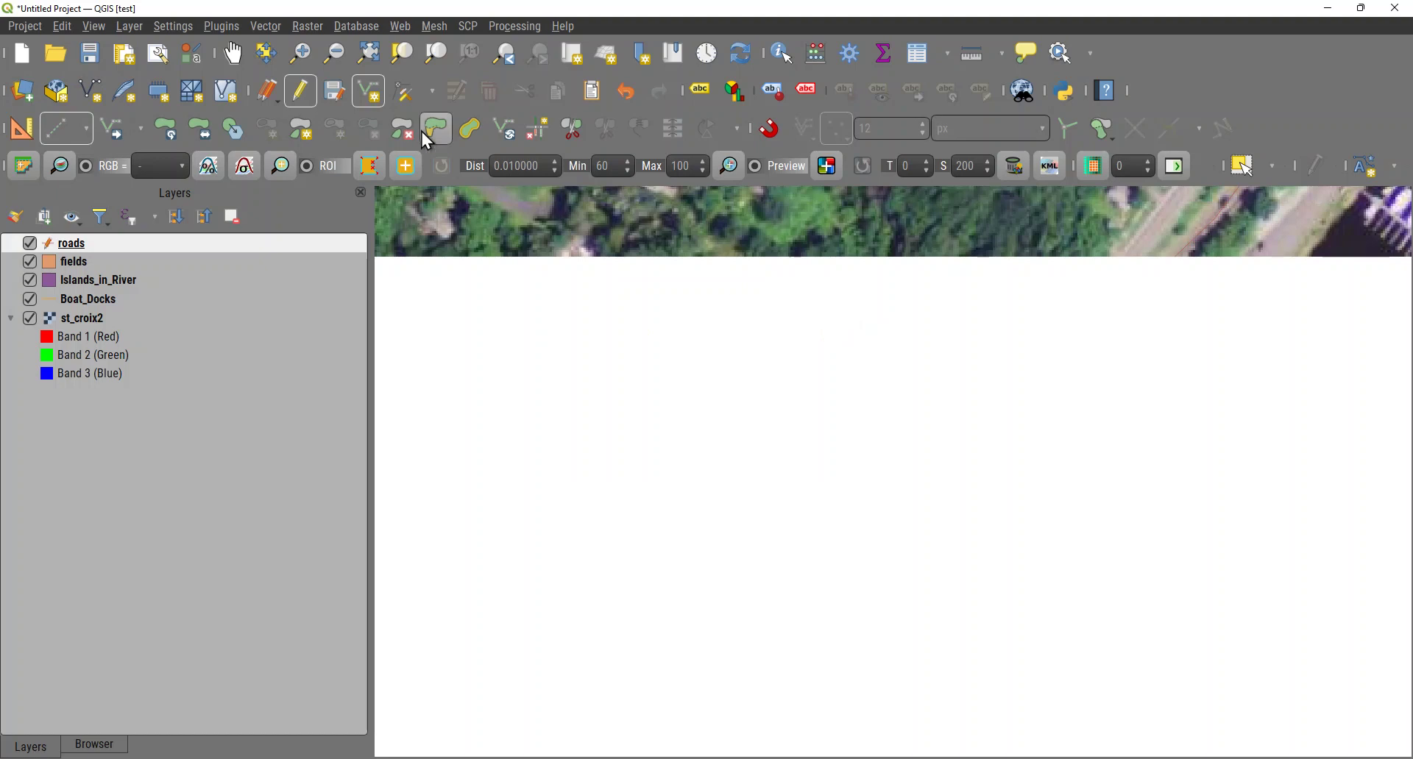
Show the full imagery extent and restyle the roads layer with a red line 0.66 millimeters wide.
left_click(301, 53)
left_click(367, 53)
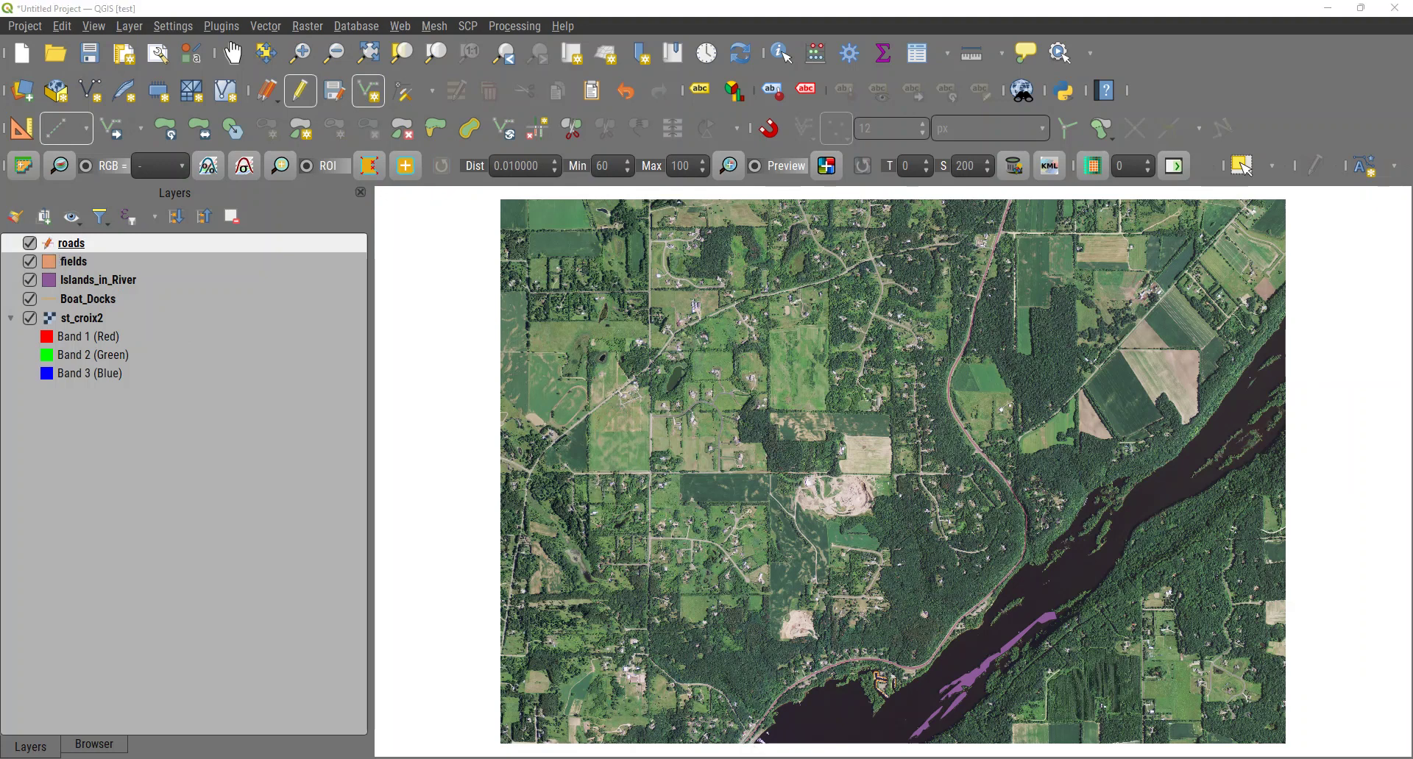
left_click_drag(684, 496, 711, 227)
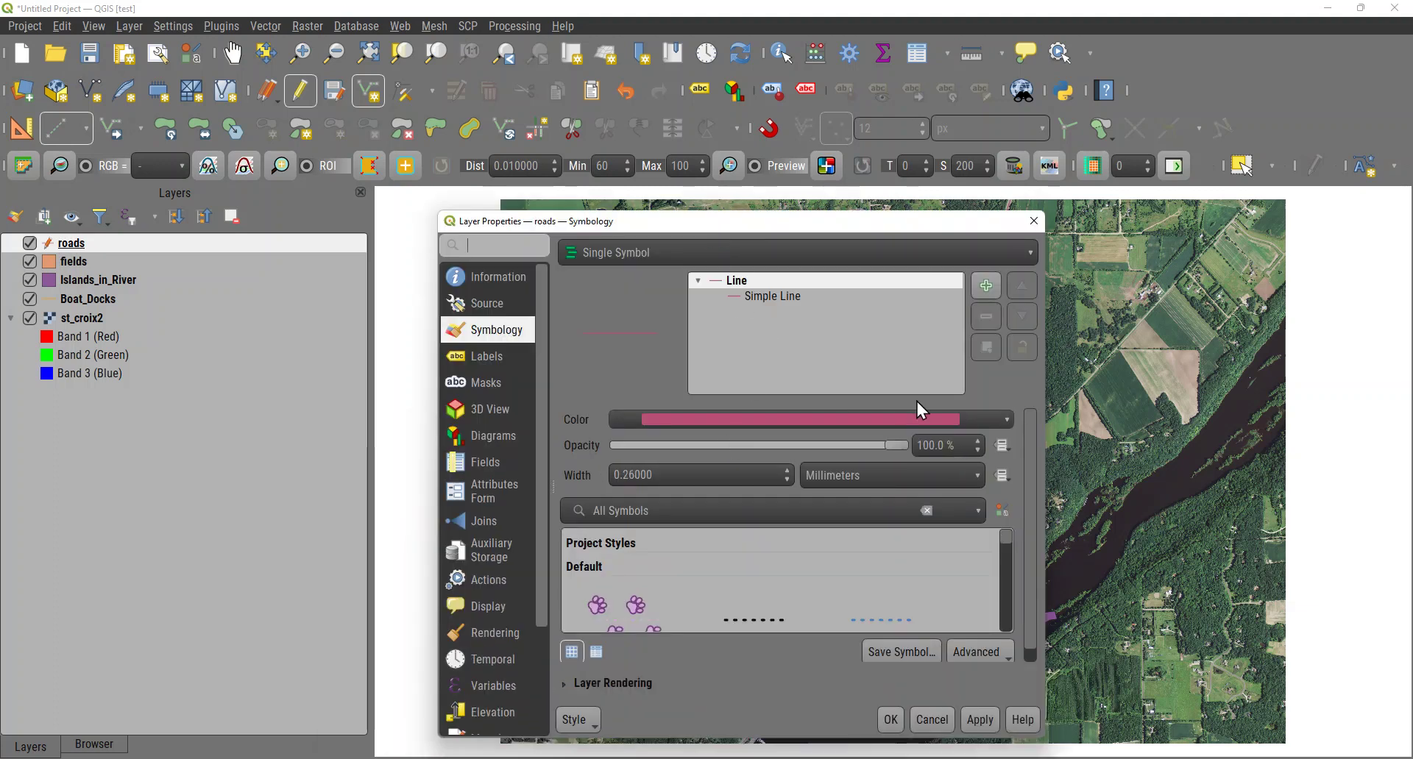
left_click(1005, 420)
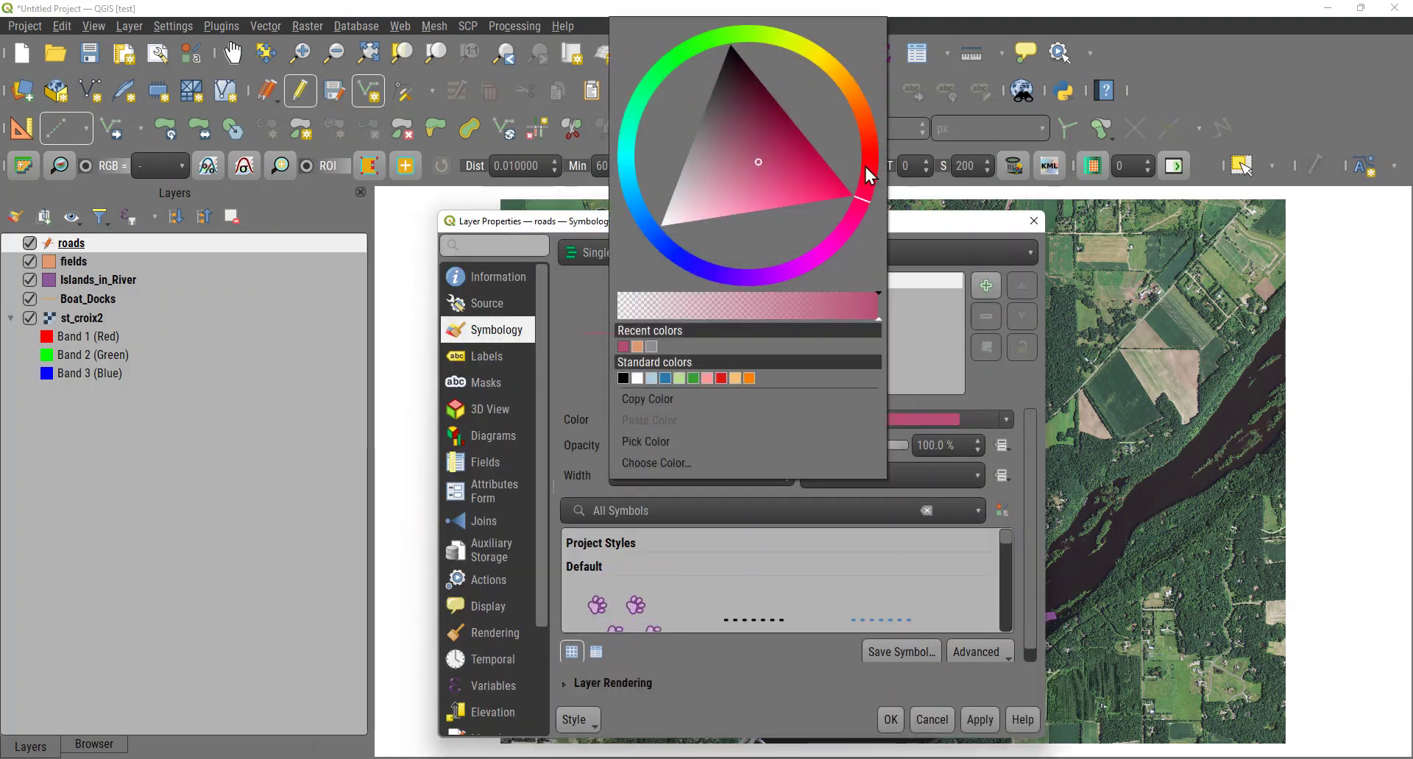
left_click(871, 147)
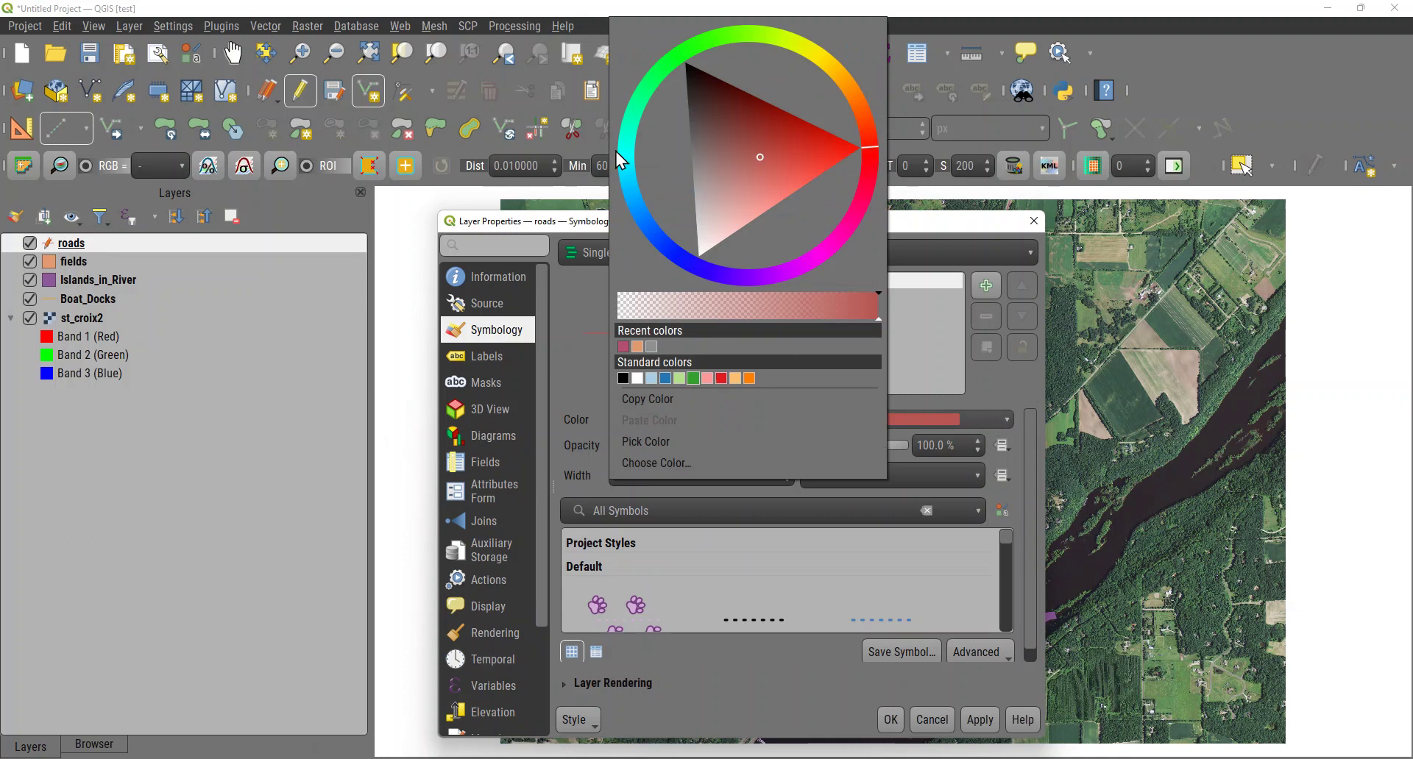
left_click(578, 314)
left_click(788, 470)
left_click(788, 470)
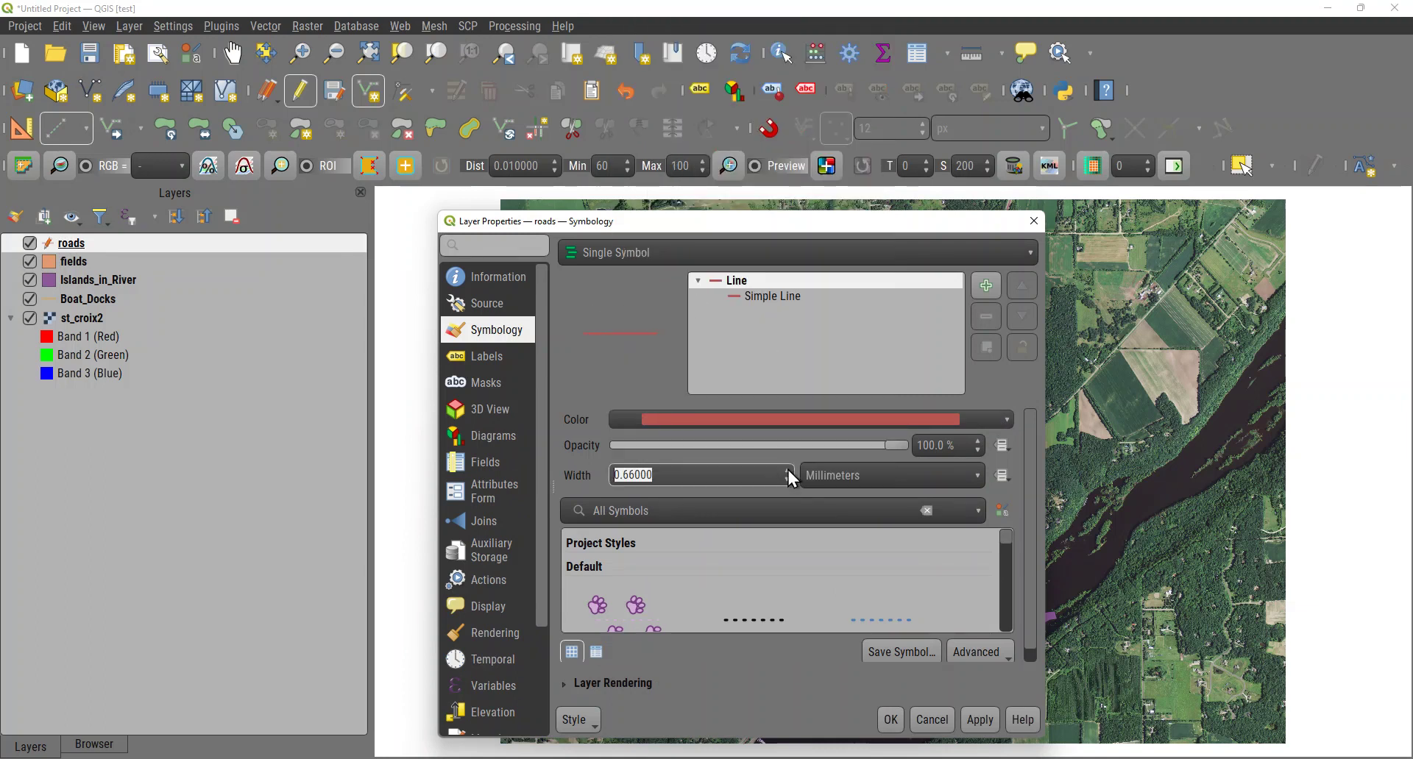
left_click(890, 721)
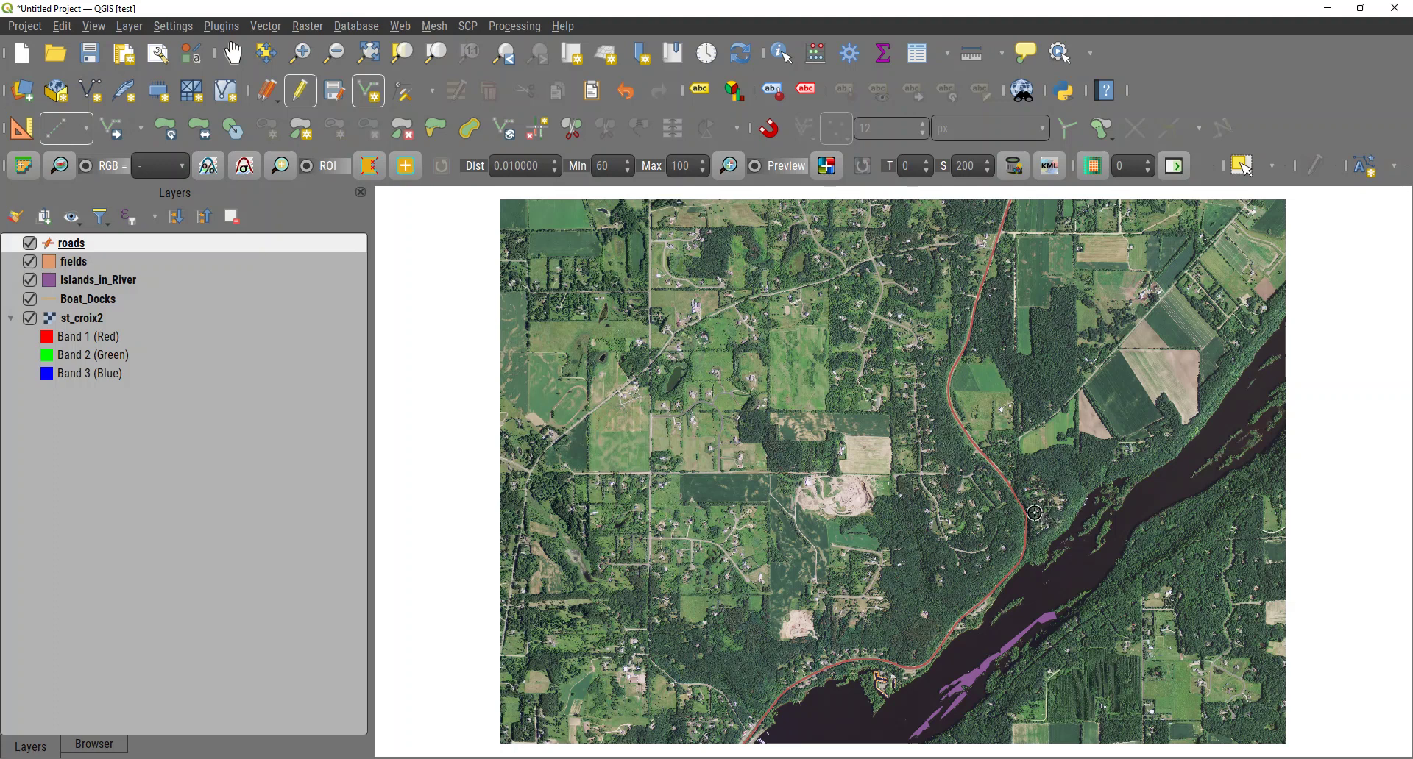
Use the Vertex Tool to move the road line's vertex at the sharp wooded bend west onto the shaded road.
left_click(370, 96)
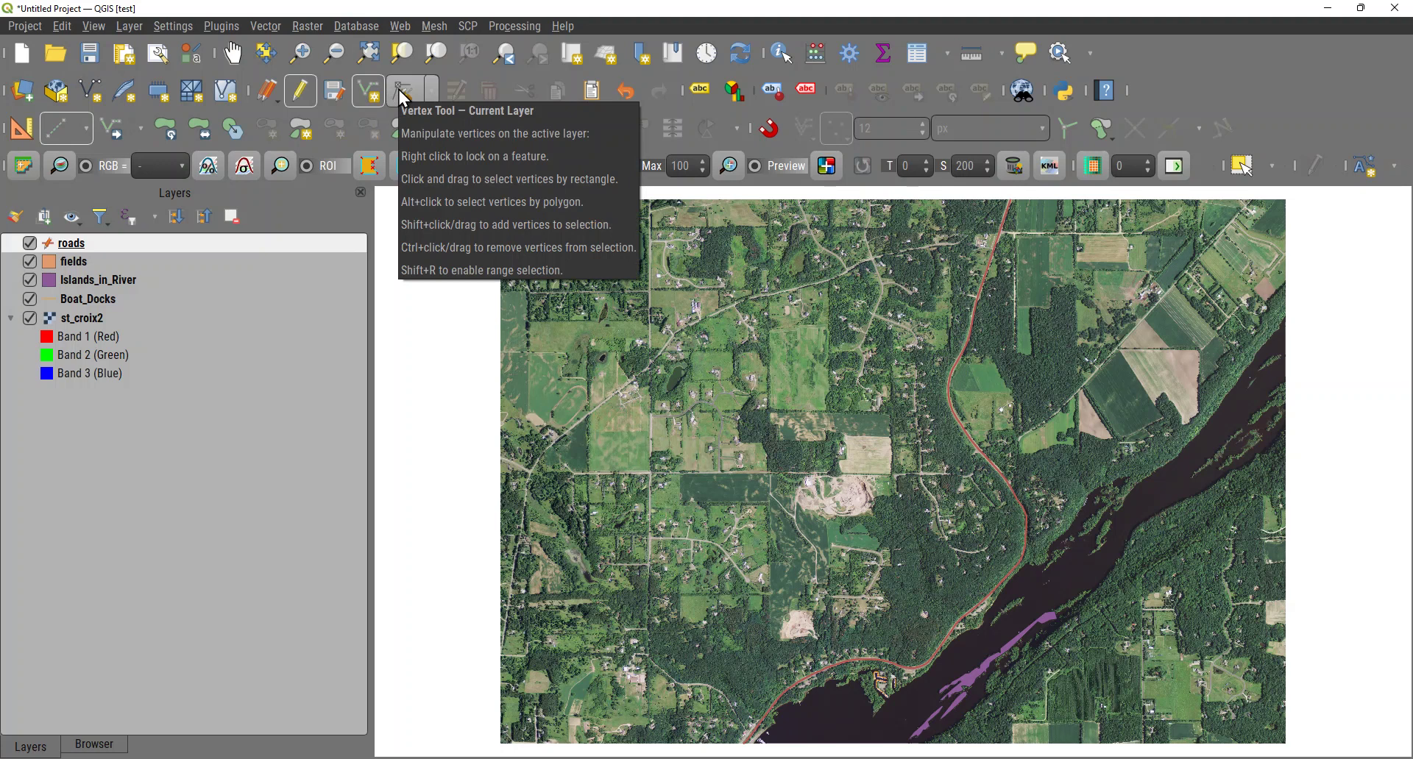
left_click(399, 89)
mouse_move(970, 328)
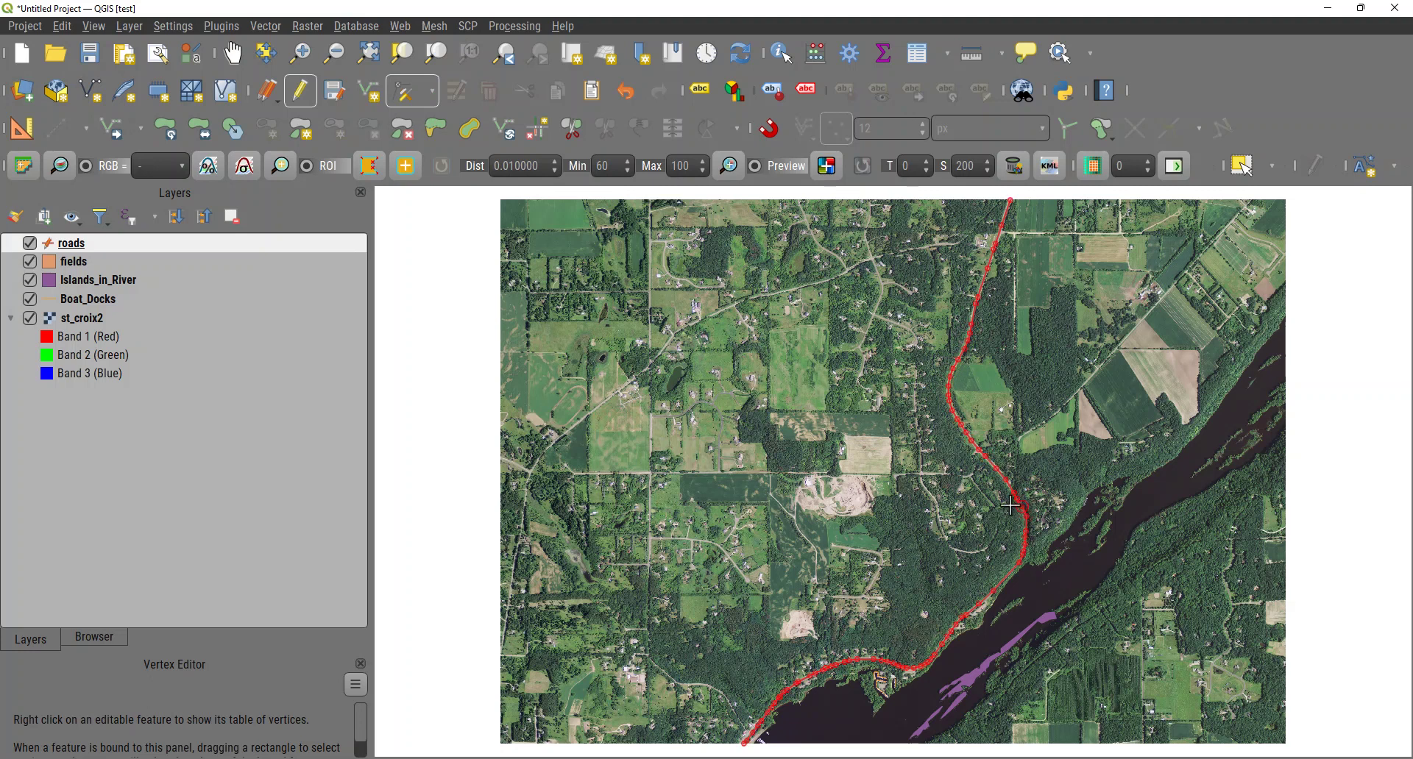
scroll(1025, 515, "up", 5)
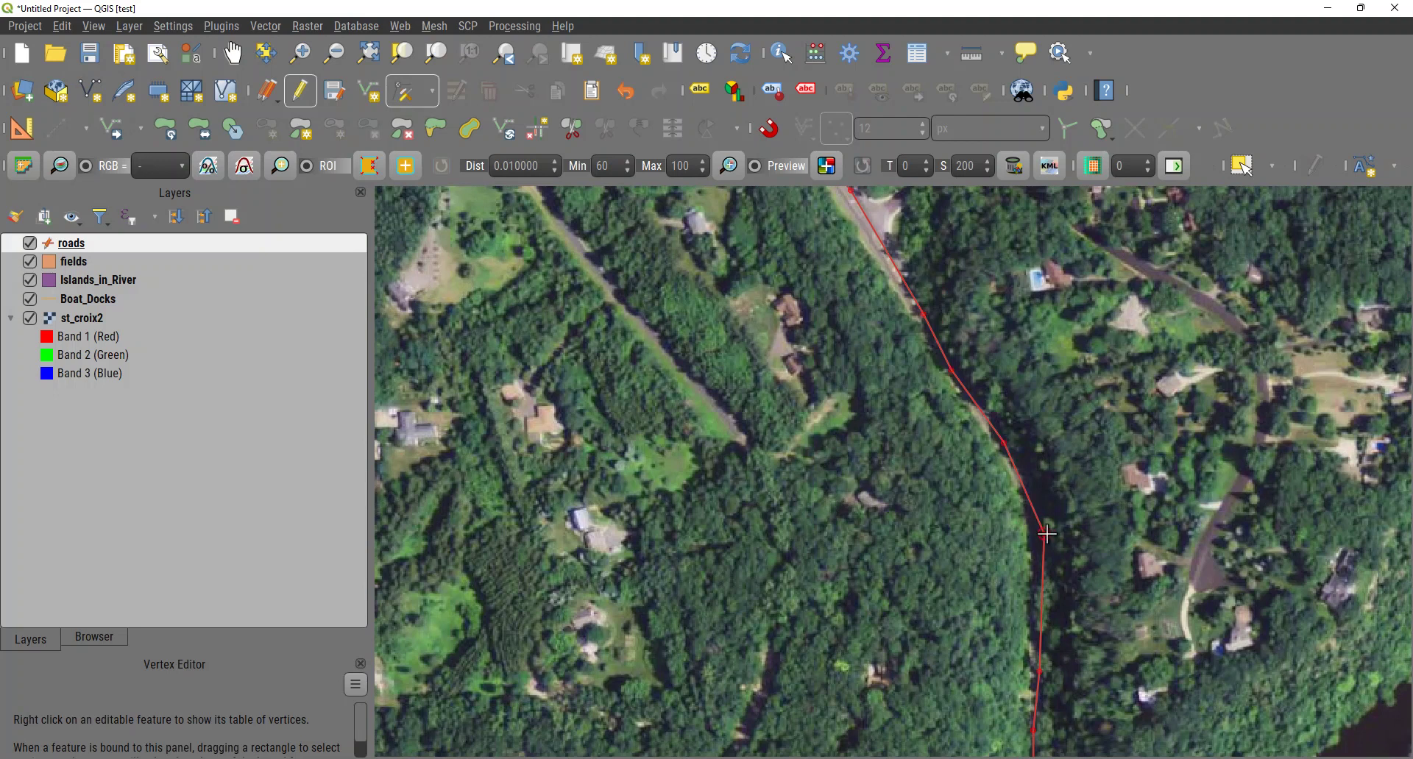
scroll(1058, 539, "up", 2)
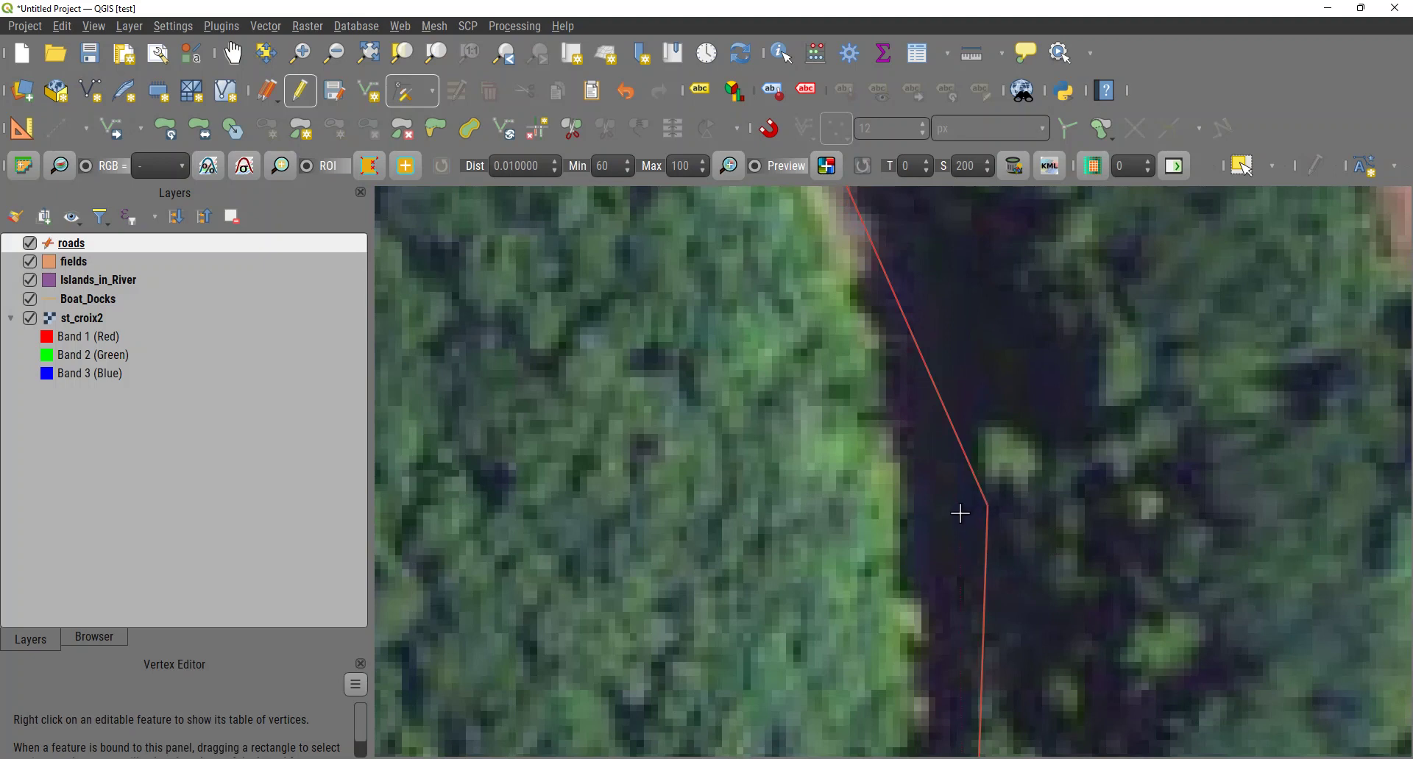
left_click(961, 513)
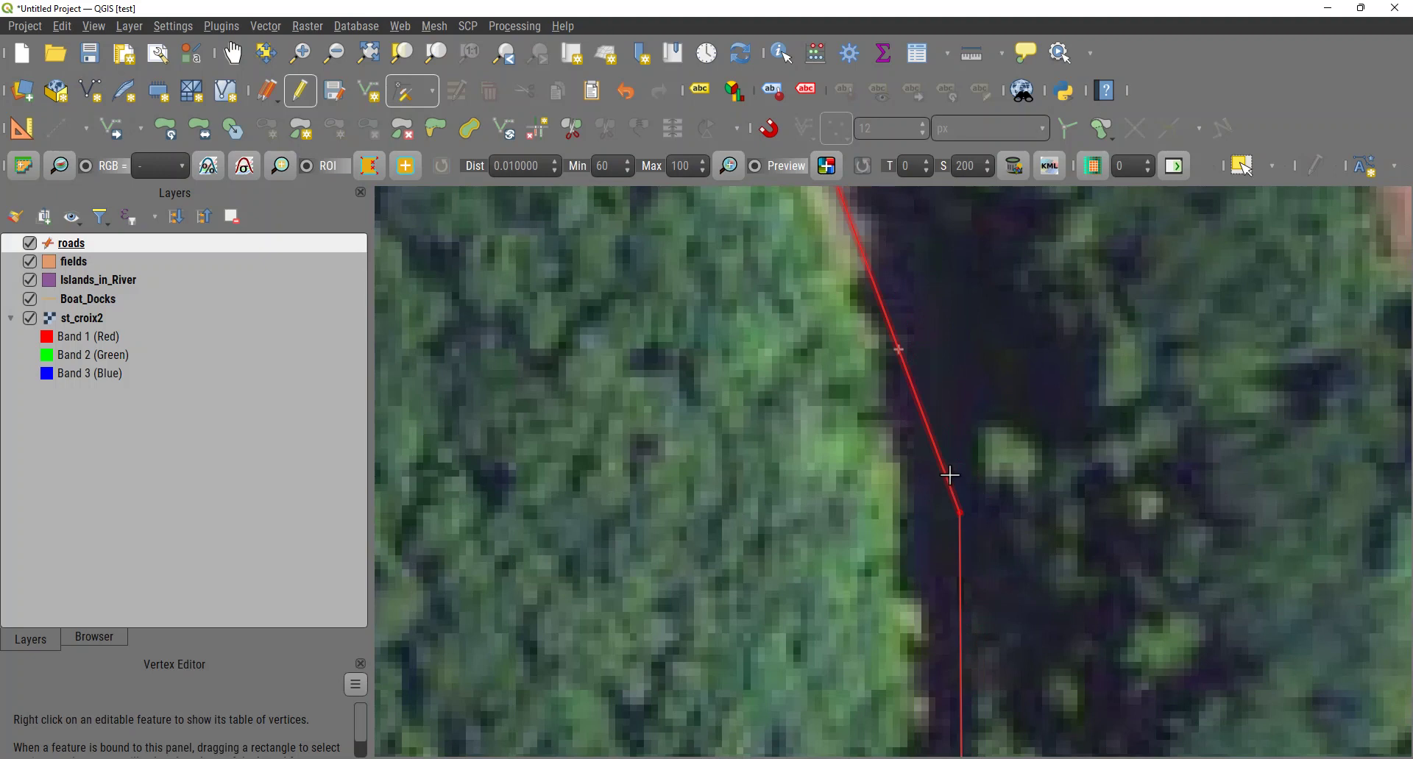
Add a vertex to the road line just north of the wooded bend to smooth the curve.
scroll(948, 474, "down", 2)
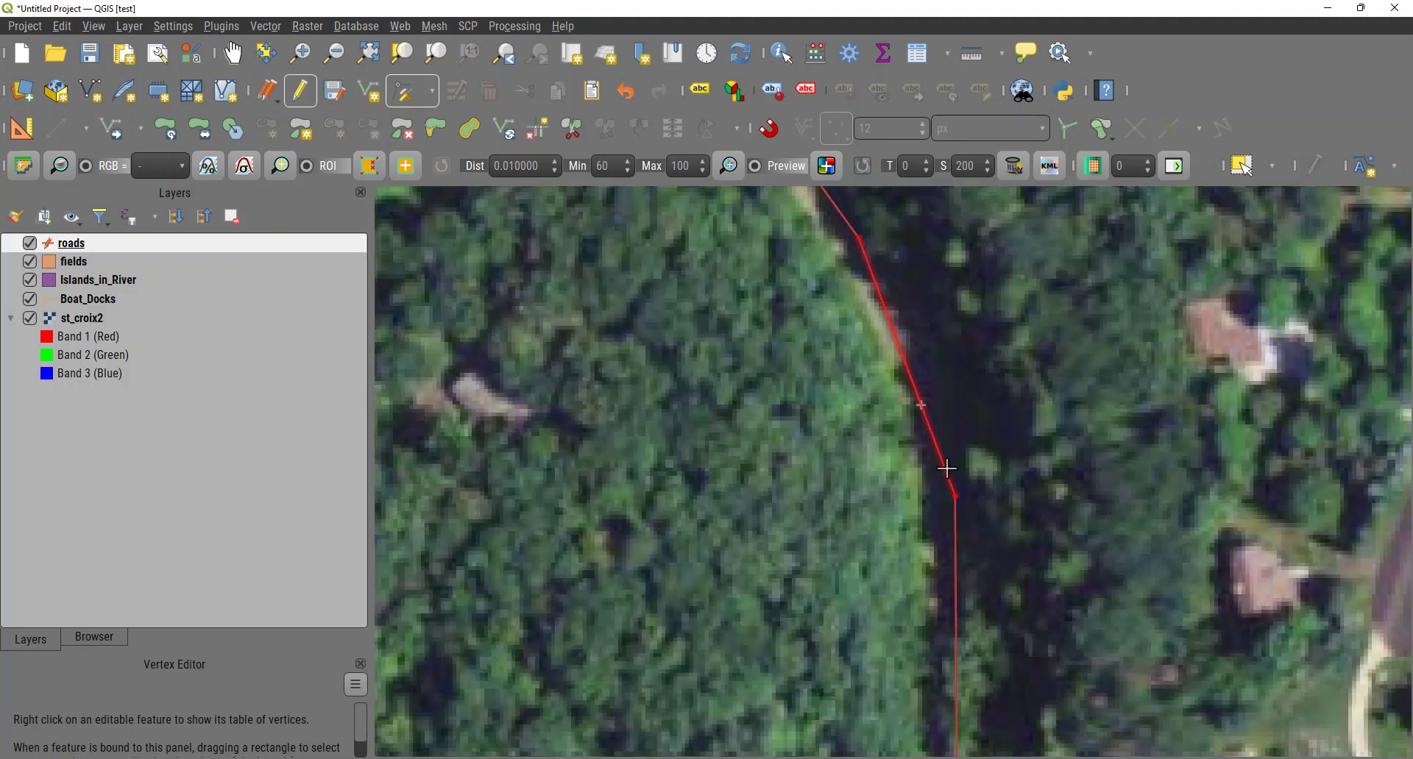
left_click(928, 350)
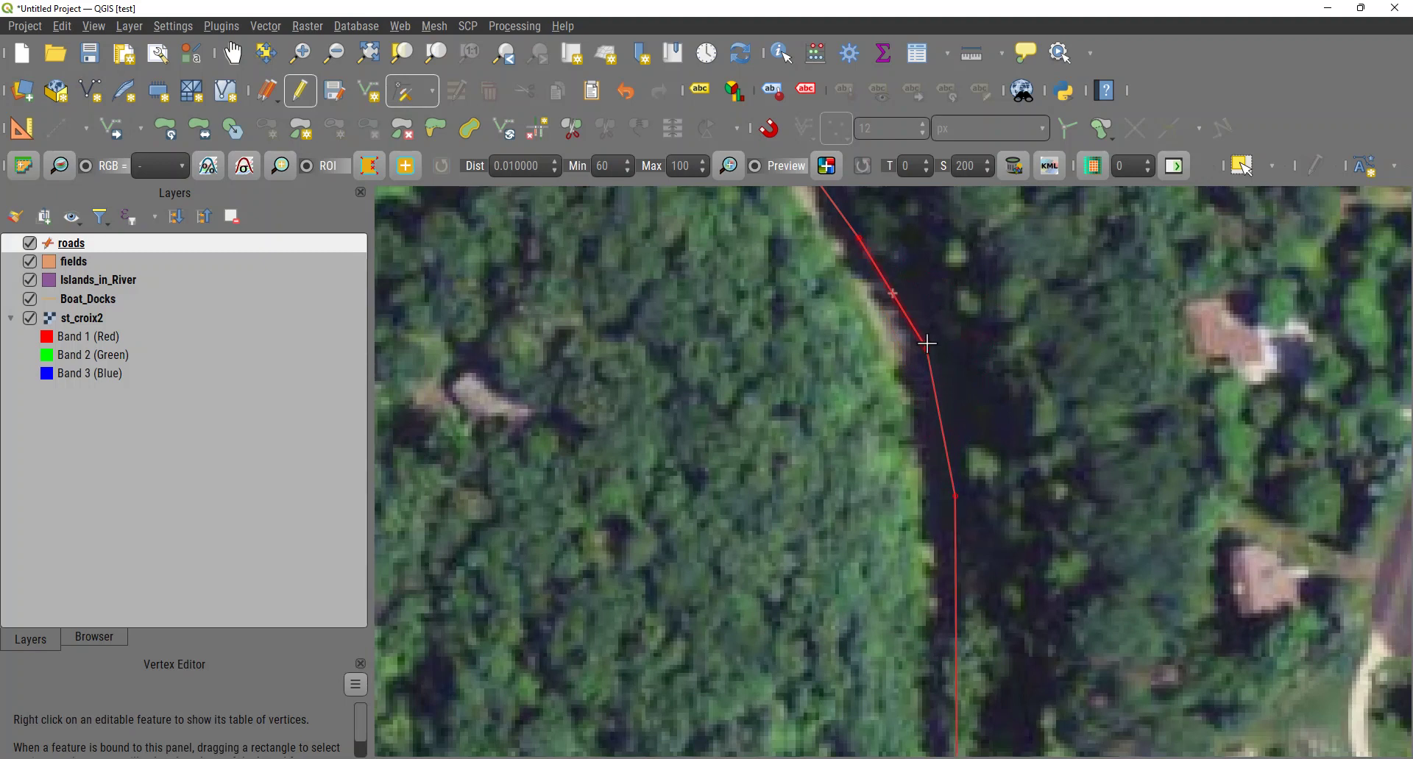
scroll(967, 541, "down", 2)
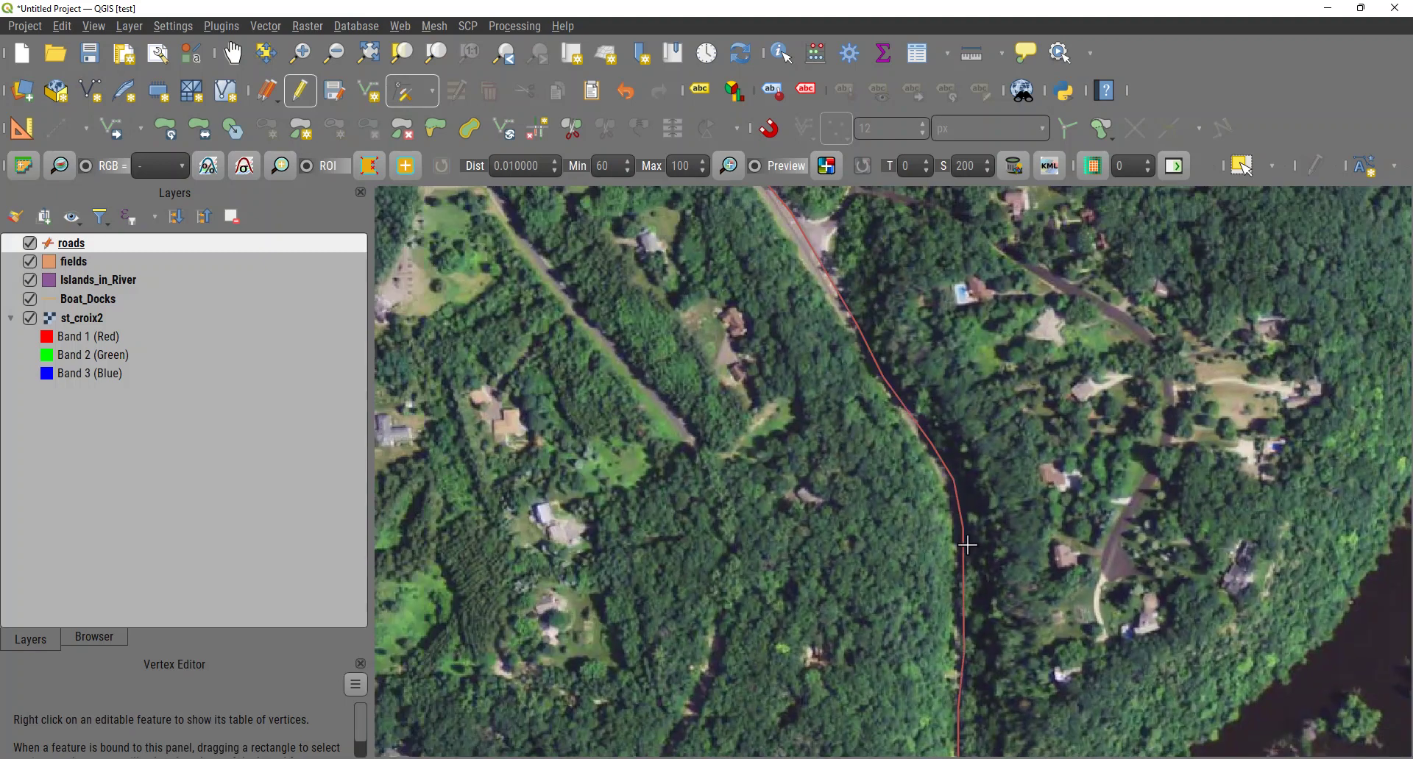
scroll(967, 545, "up", 2)
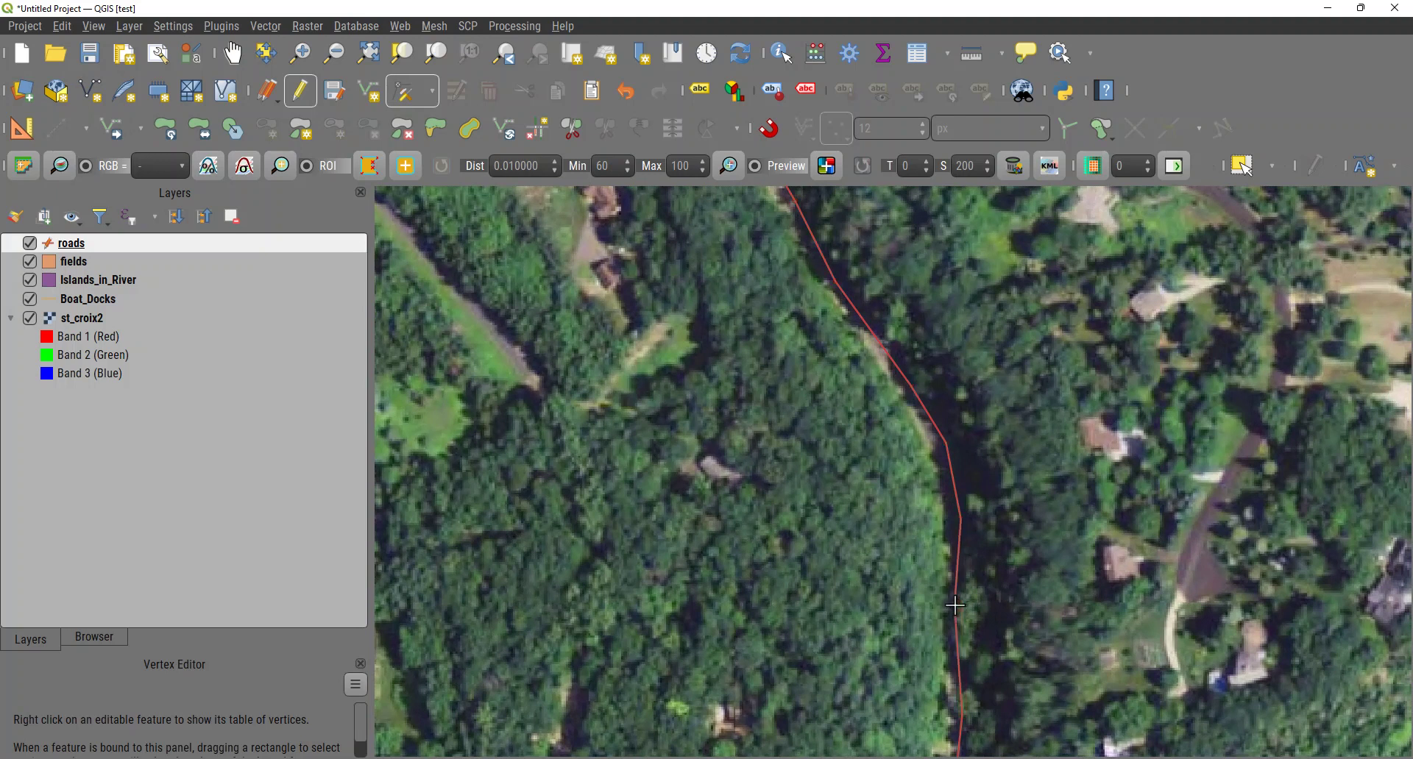
scroll(967, 655, "down", 2)
scroll(971, 660, "up", 1)
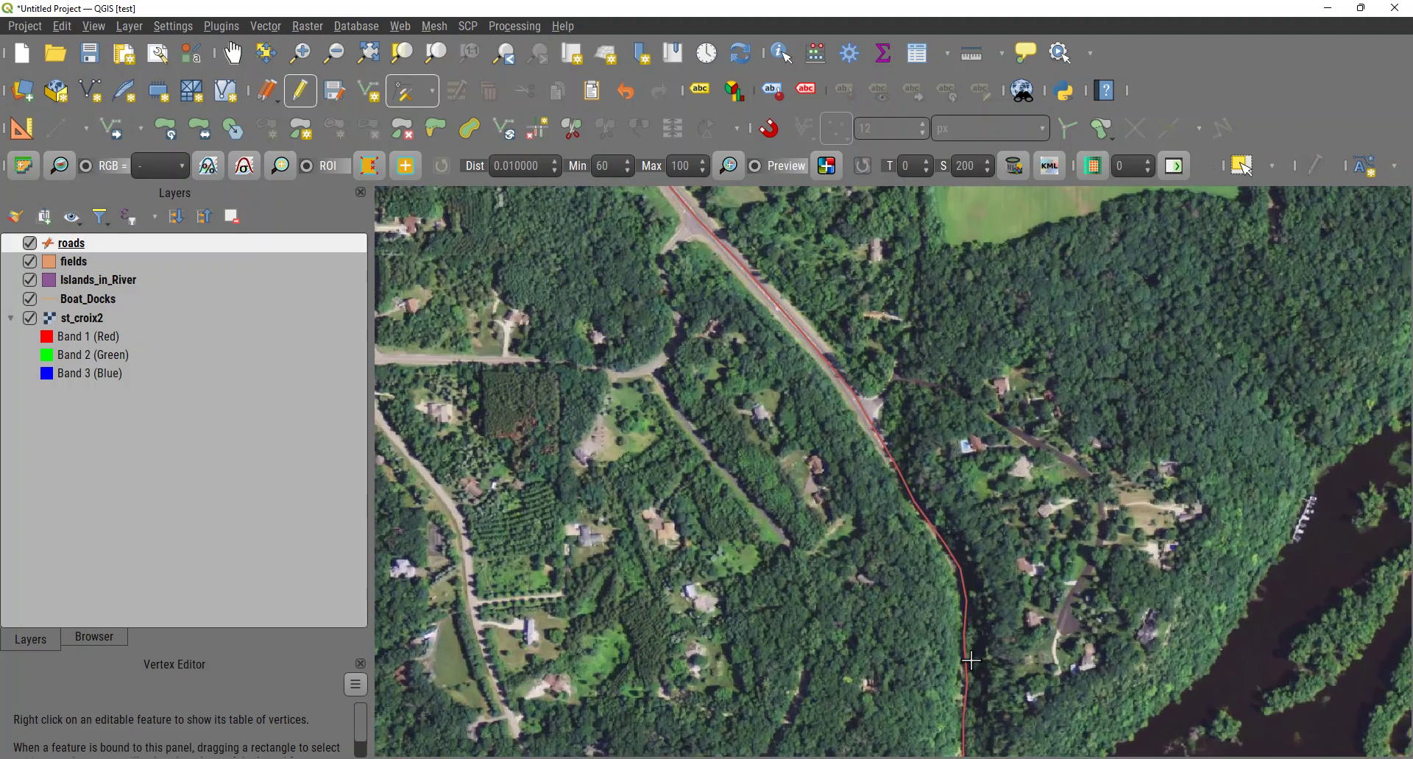
Follow the road line south along the river and adjust it with a vertex edit just southwest of the riverside parking lot.
key("Down")
key("Down")
key("Down")
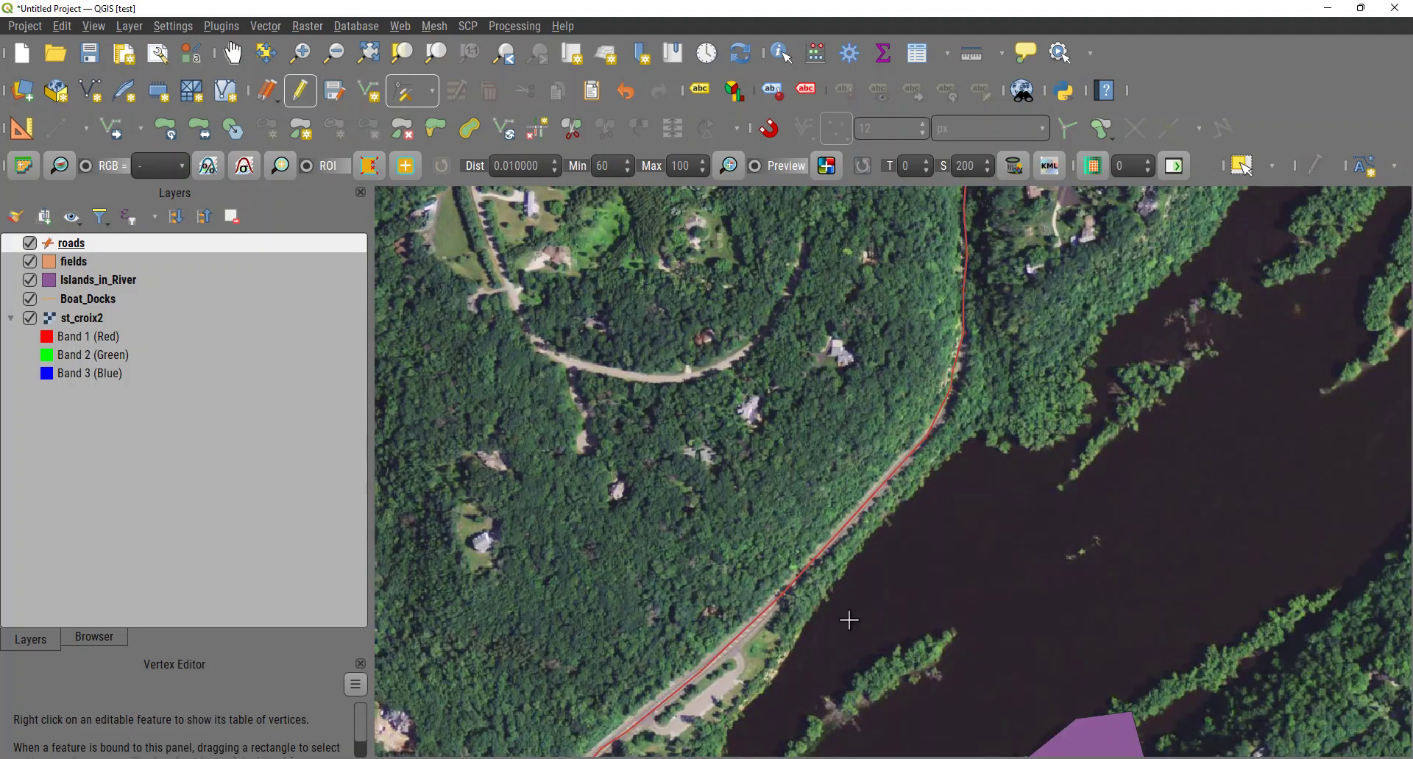
key("Left")
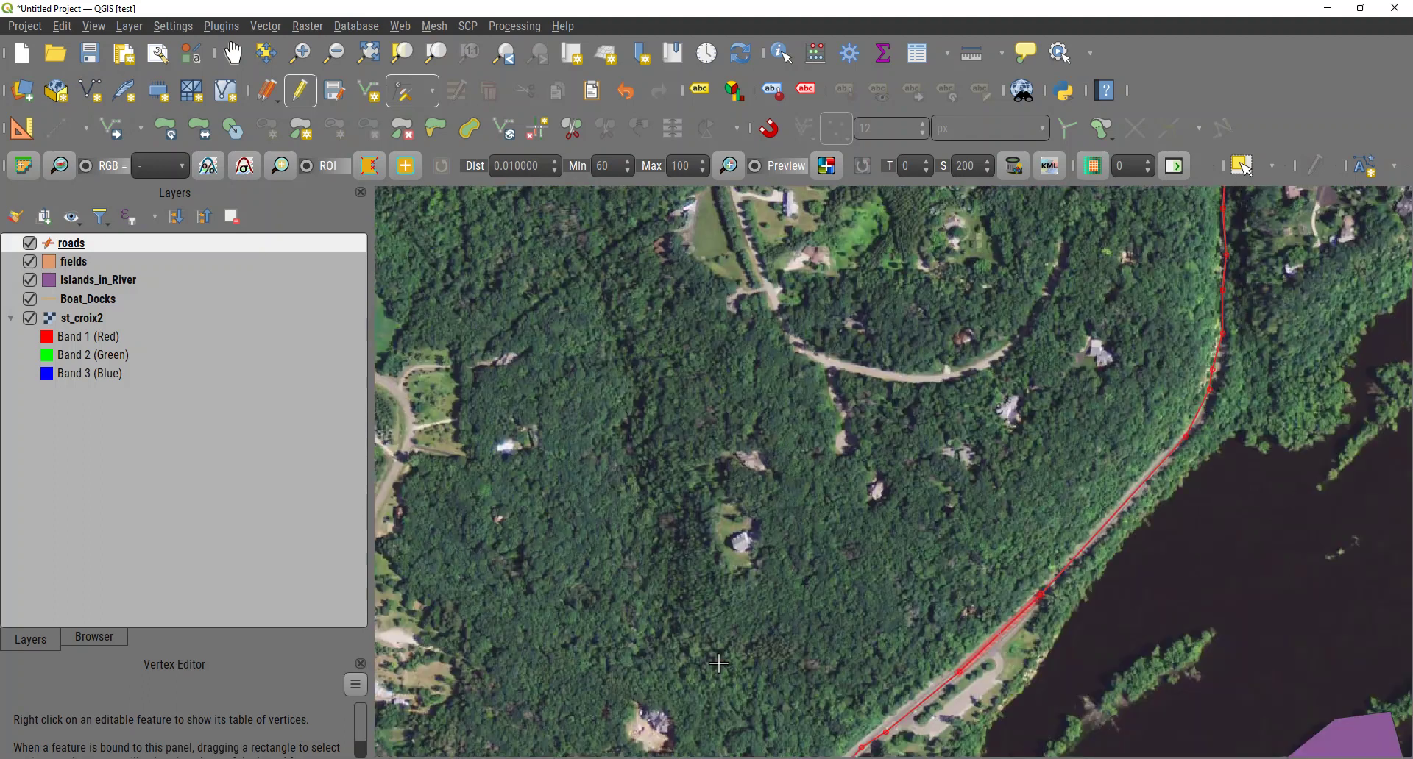
key("Down")
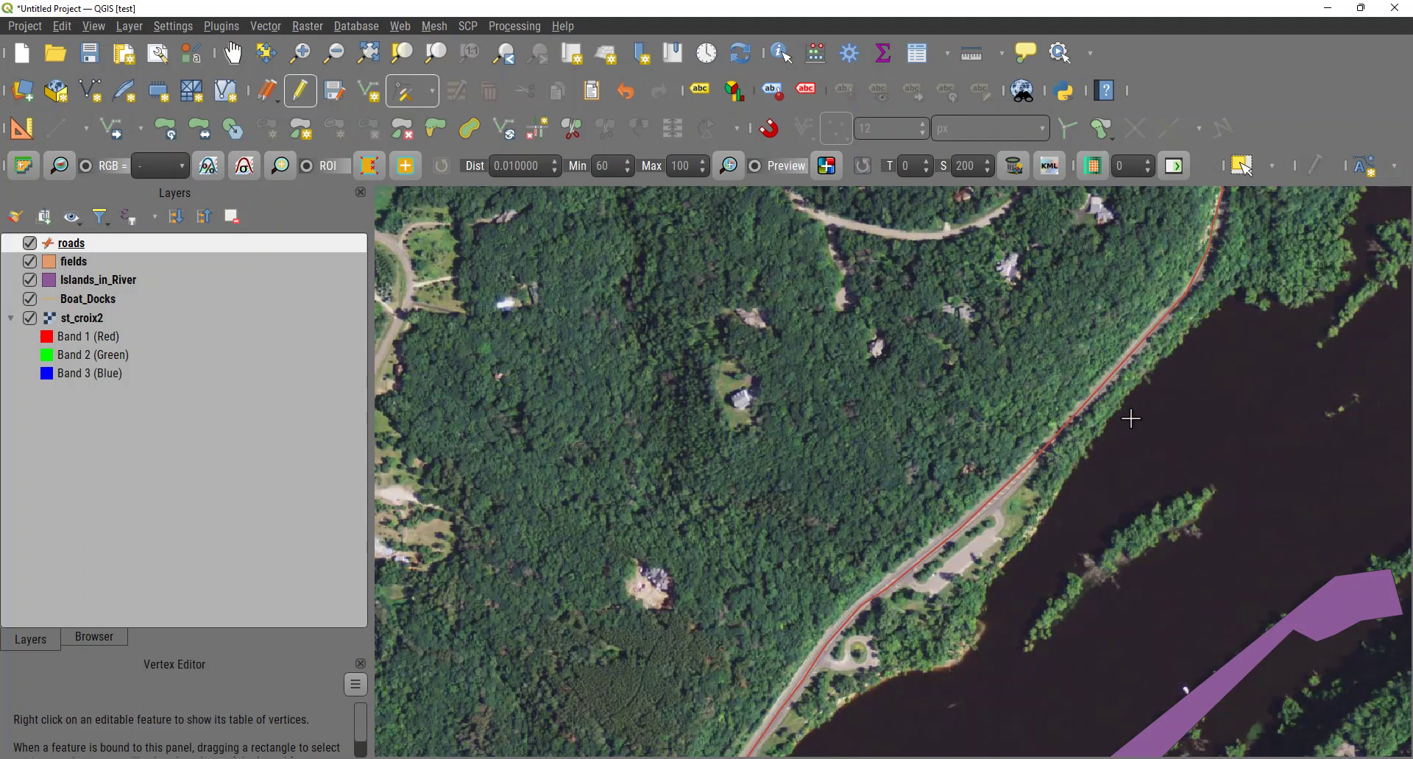
key("Left")
key("Right")
key("Right")
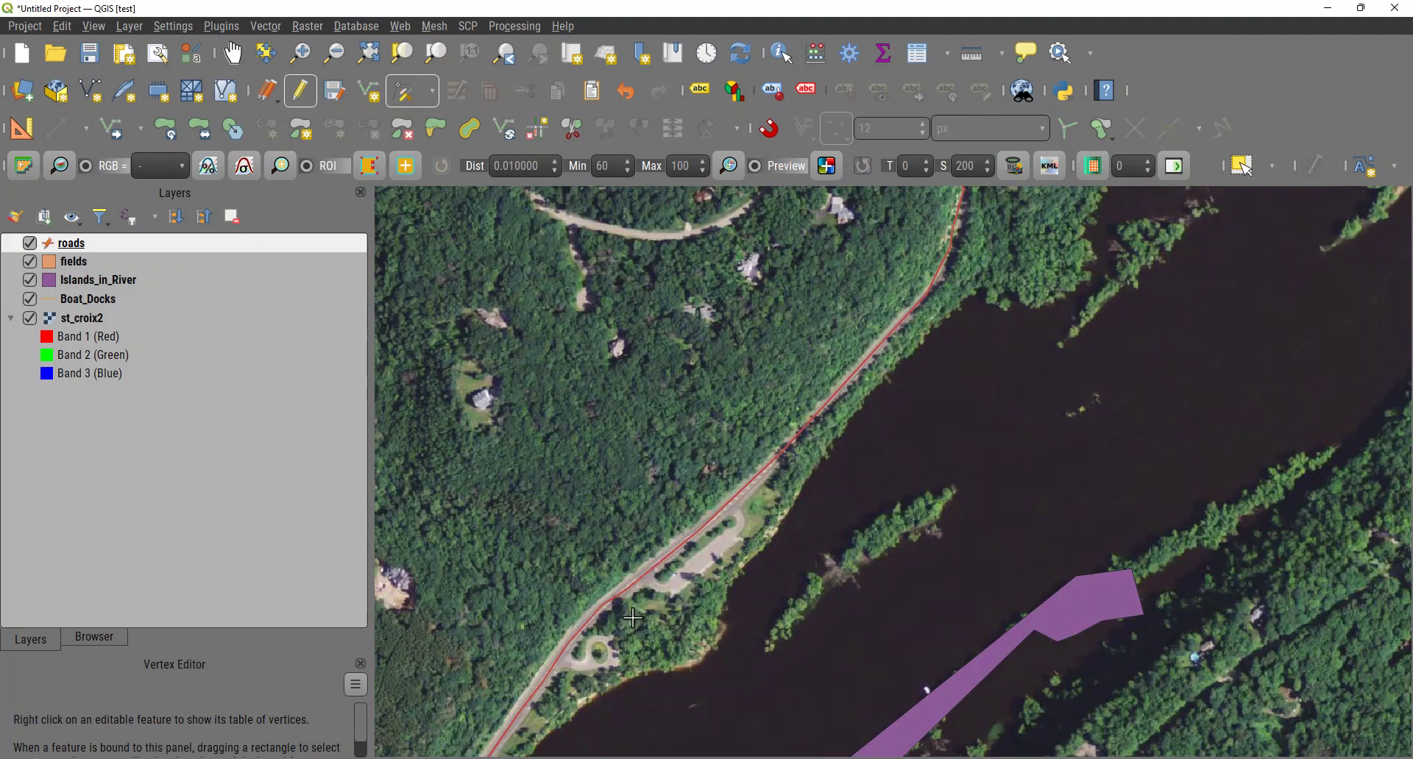
scroll(633, 616, "up", 3)
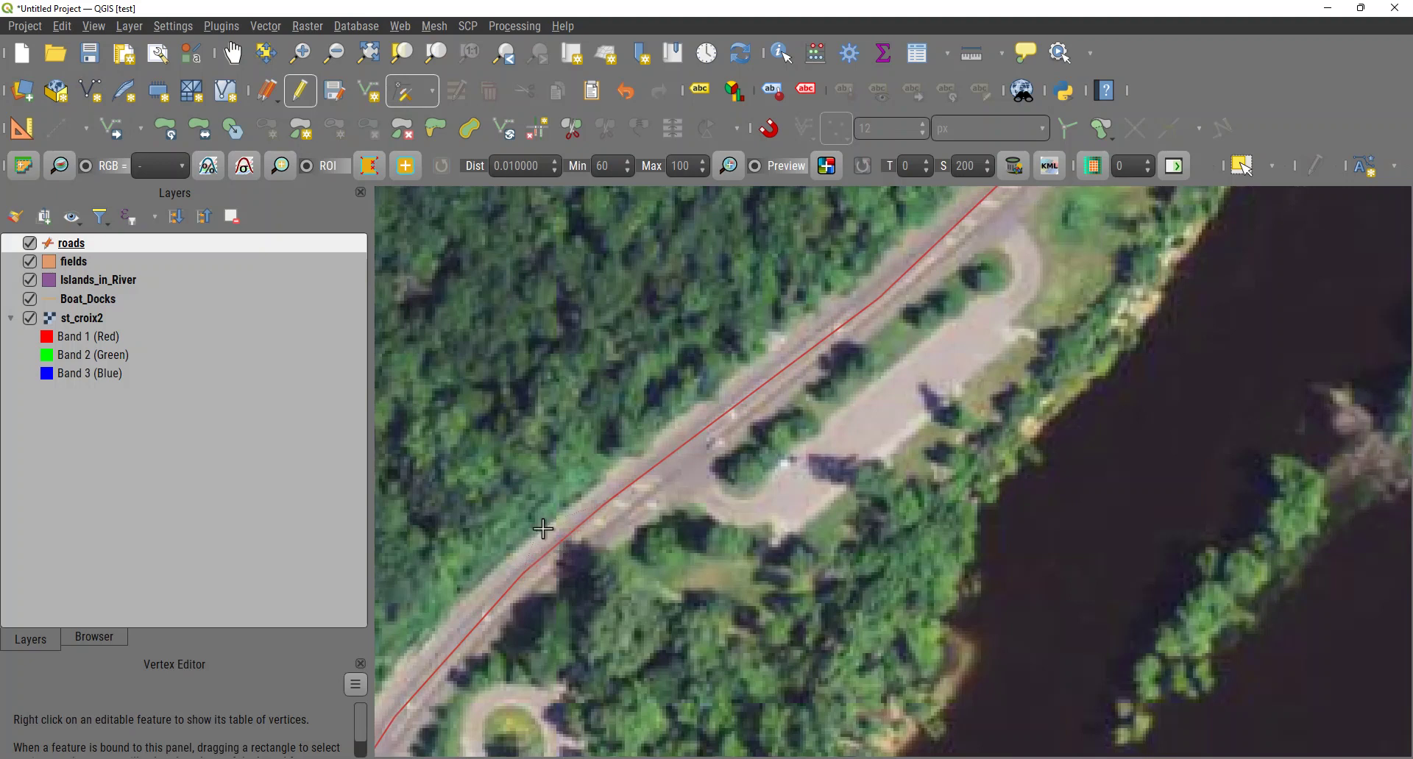
left_click(551, 538)
left_click(549, 537)
scroll(611, 528, "down", 2)
scroll(611, 527, "down", 1)
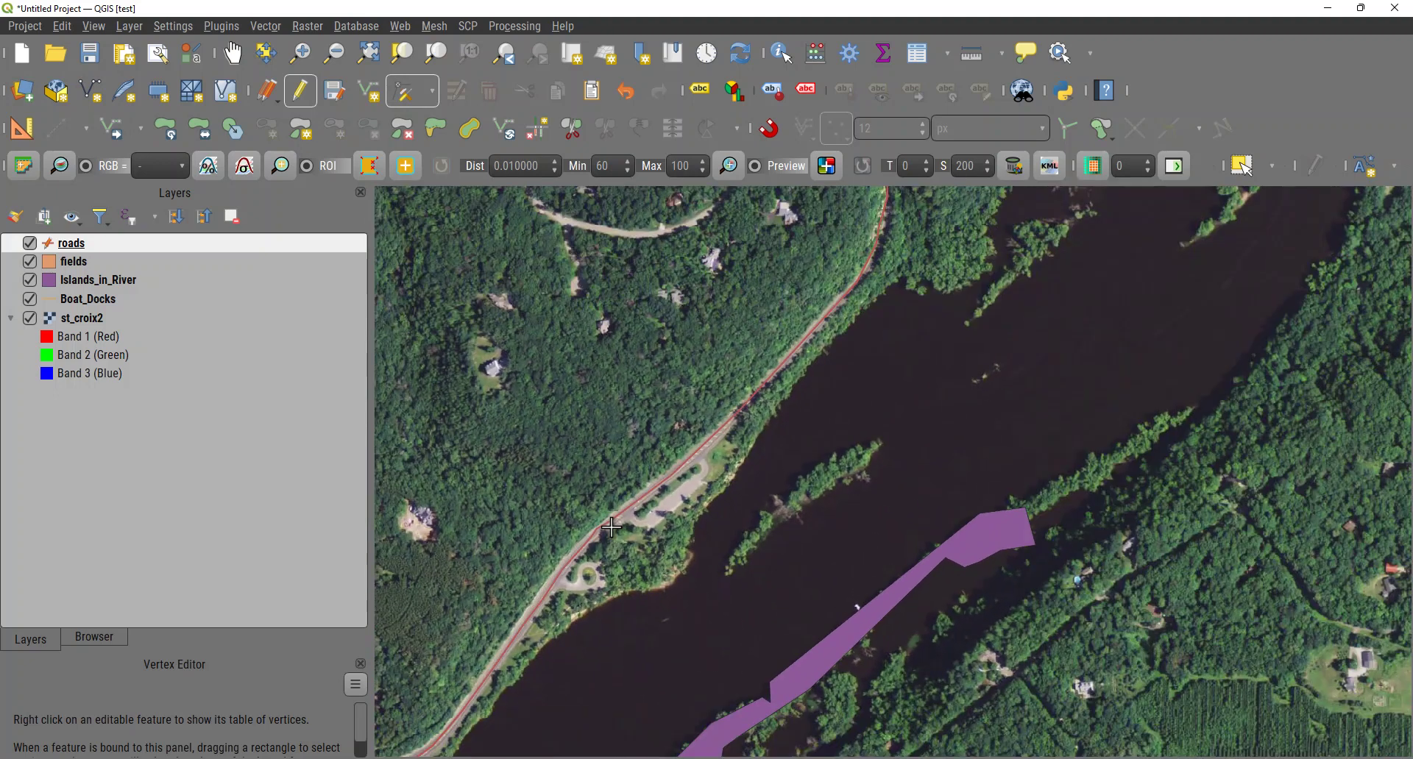
Review the whole road line against the imagery, save the roads layer edits and end its editing session.
key("Left")
key("Up")
key("Up")
key("Up")
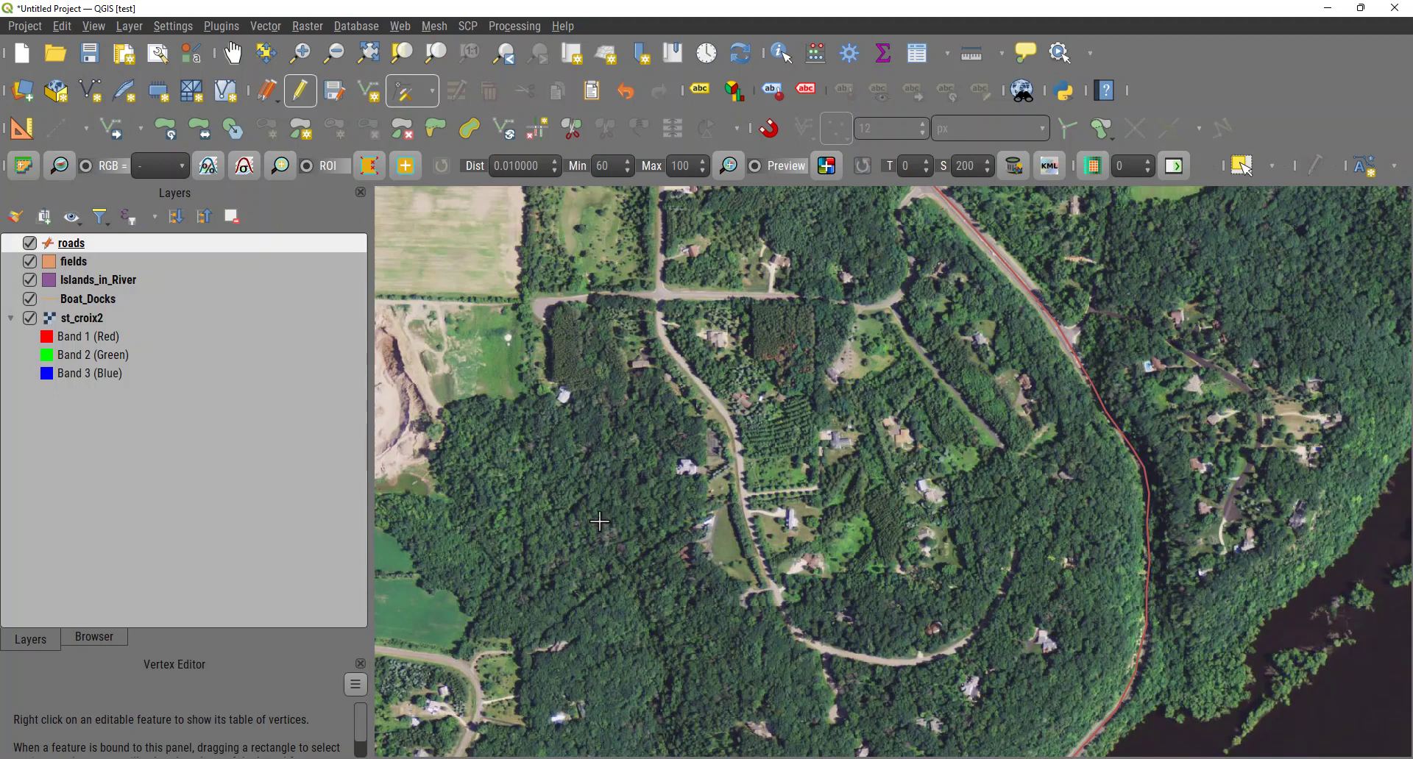
scroll(691, 368, "down", 2)
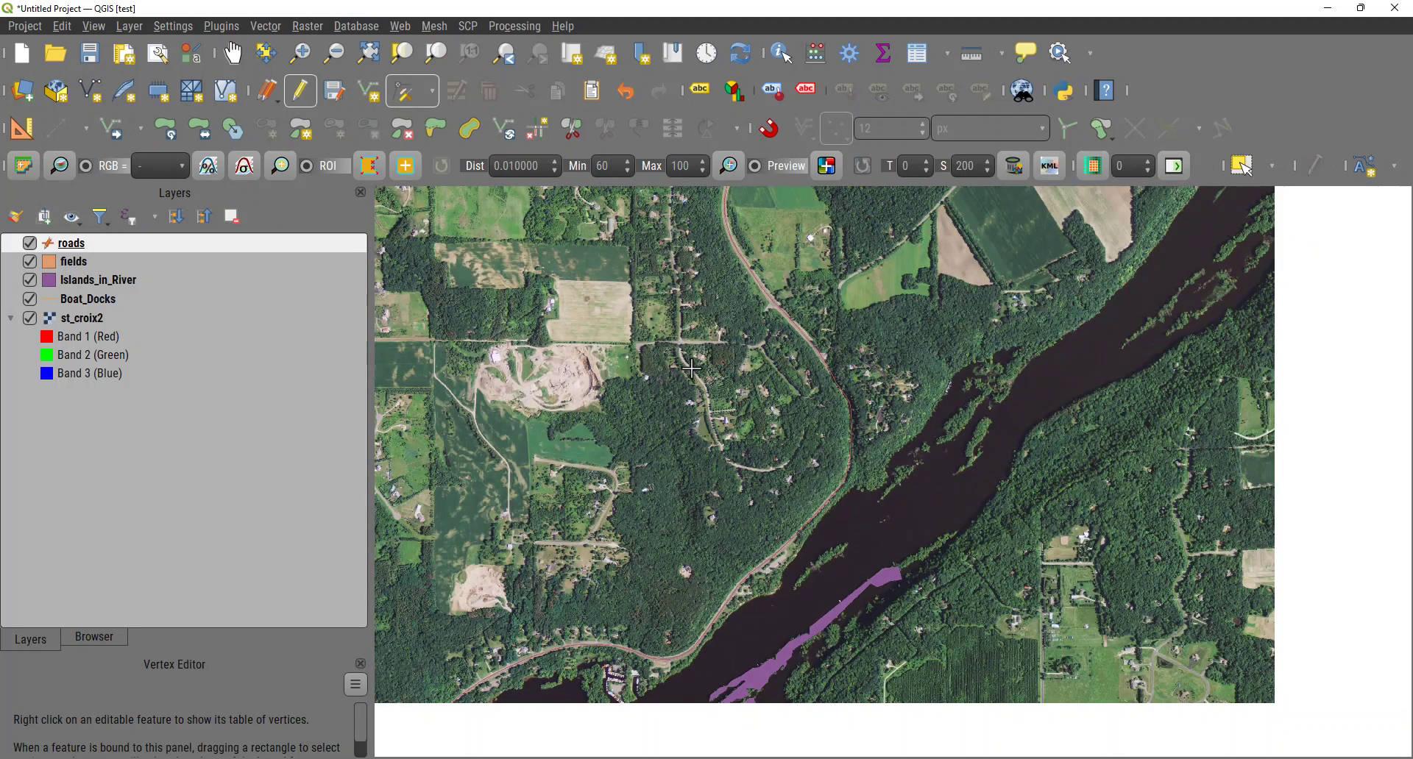
scroll(692, 368, "down", 1)
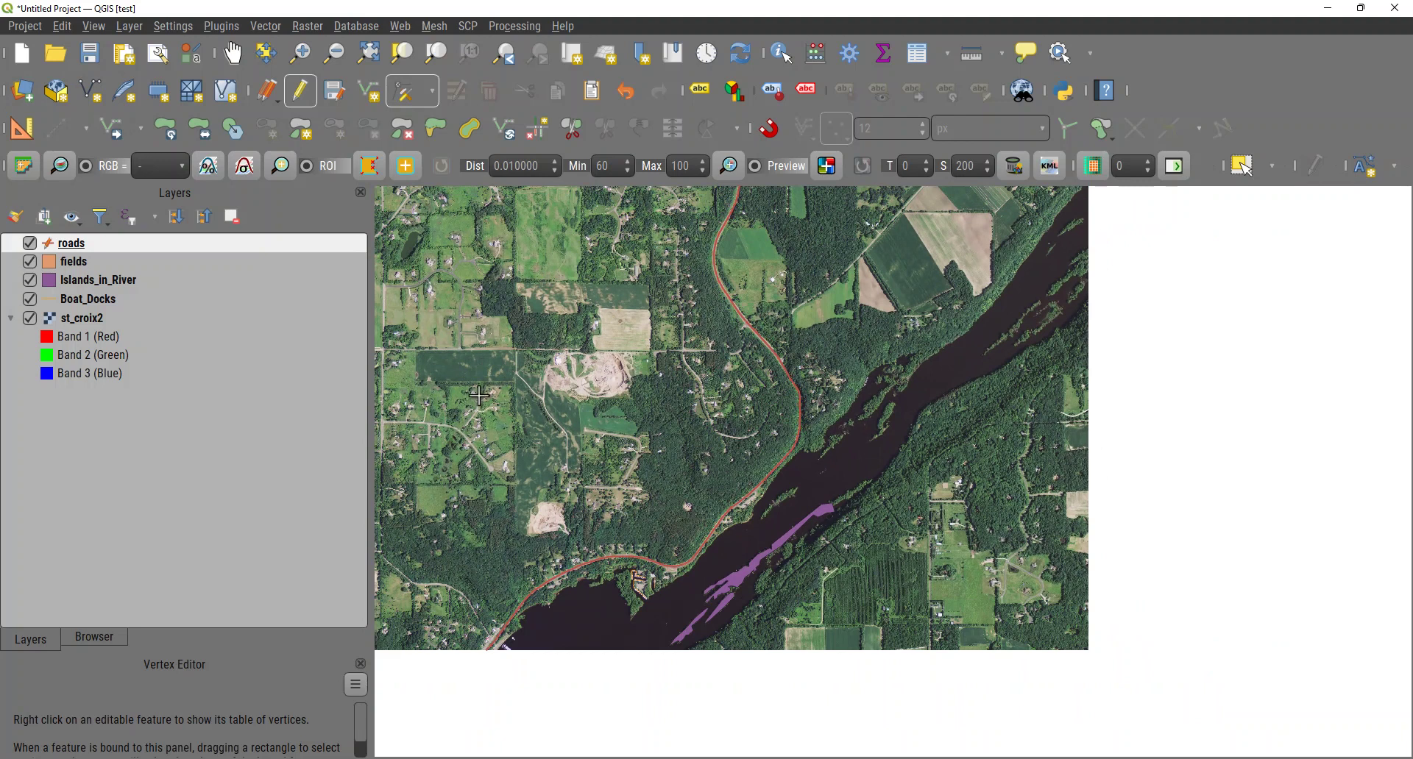
scroll(490, 302, "down", 1)
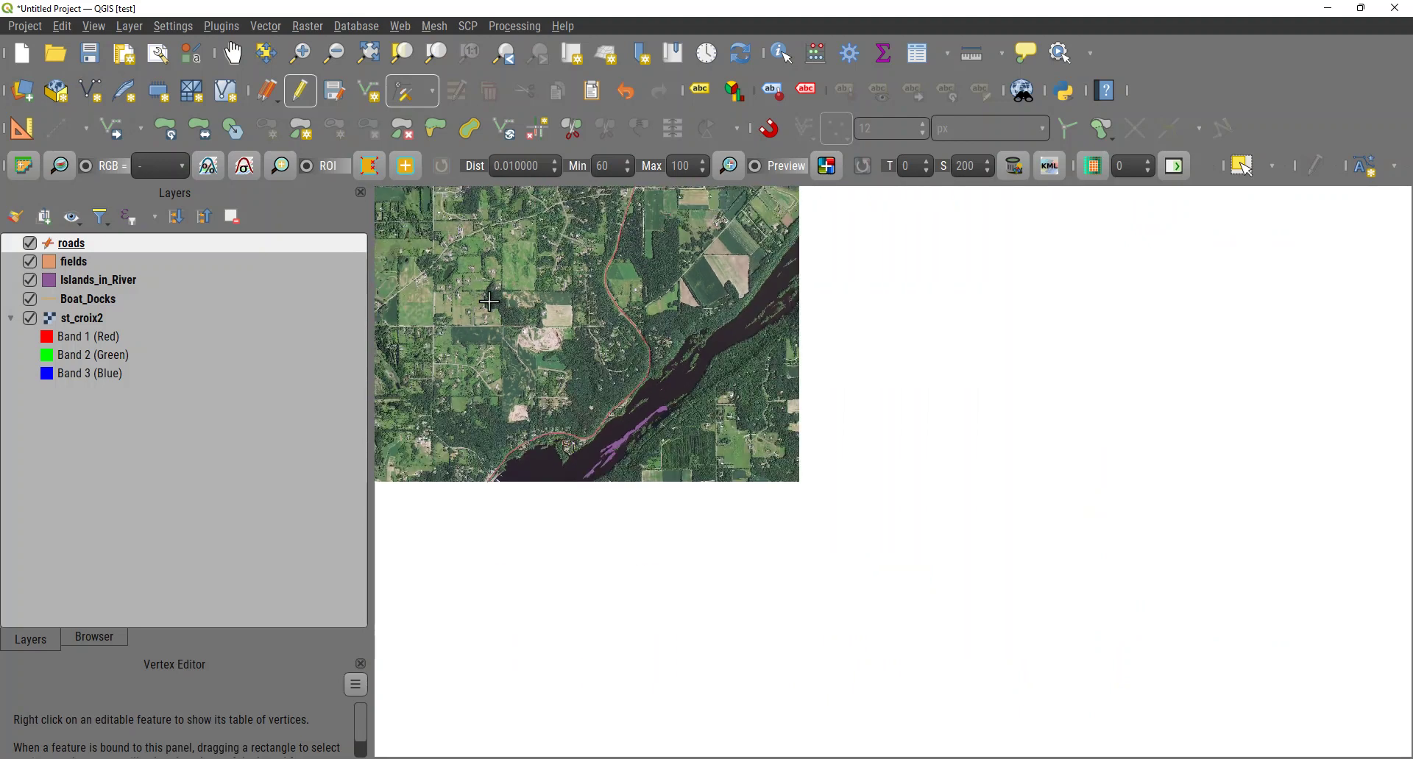
scroll(489, 302, "up", 1)
key("Left")
key("Up")
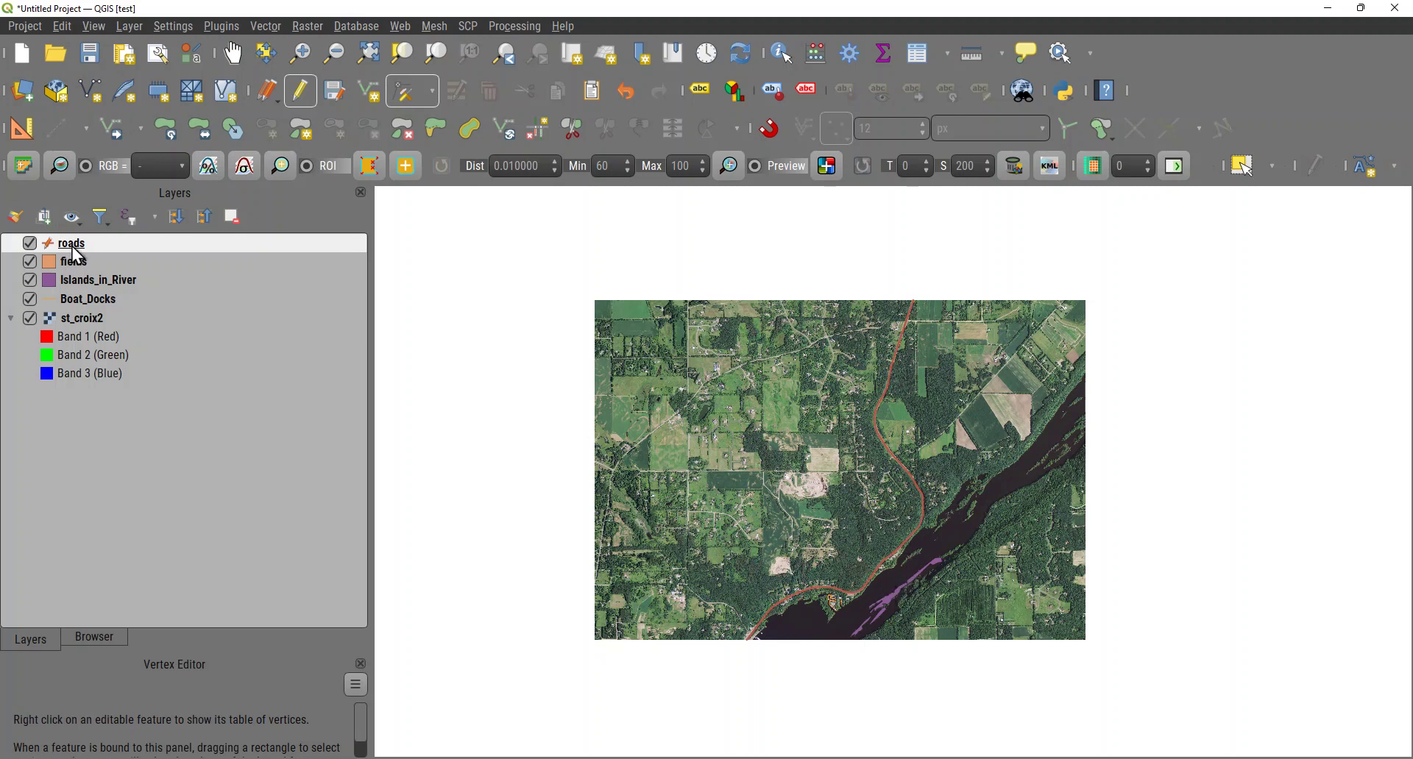
left_click(302, 94)
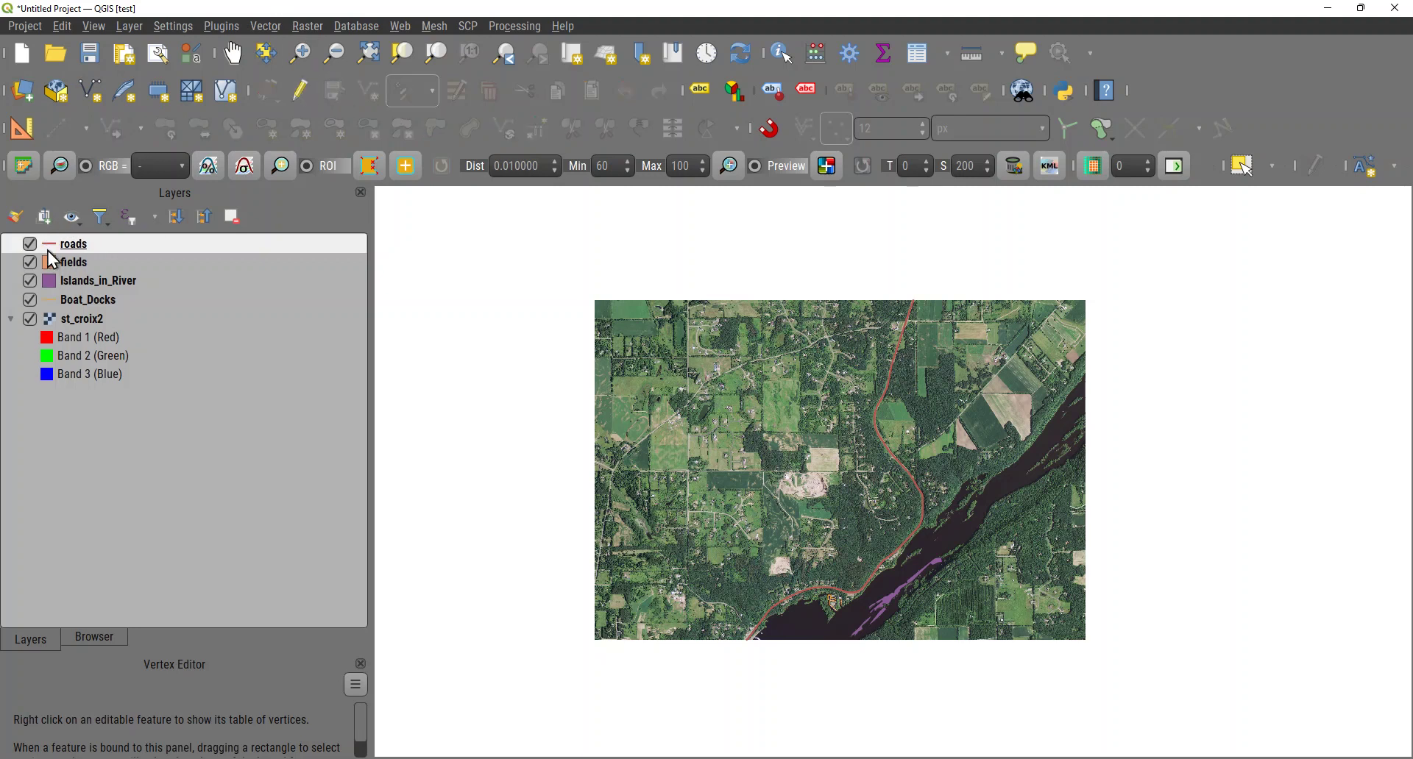
Start editing the Islands_in_River layer with the Vertex Tool on the narrow neck of the long island polygon.
left_click(86, 281)
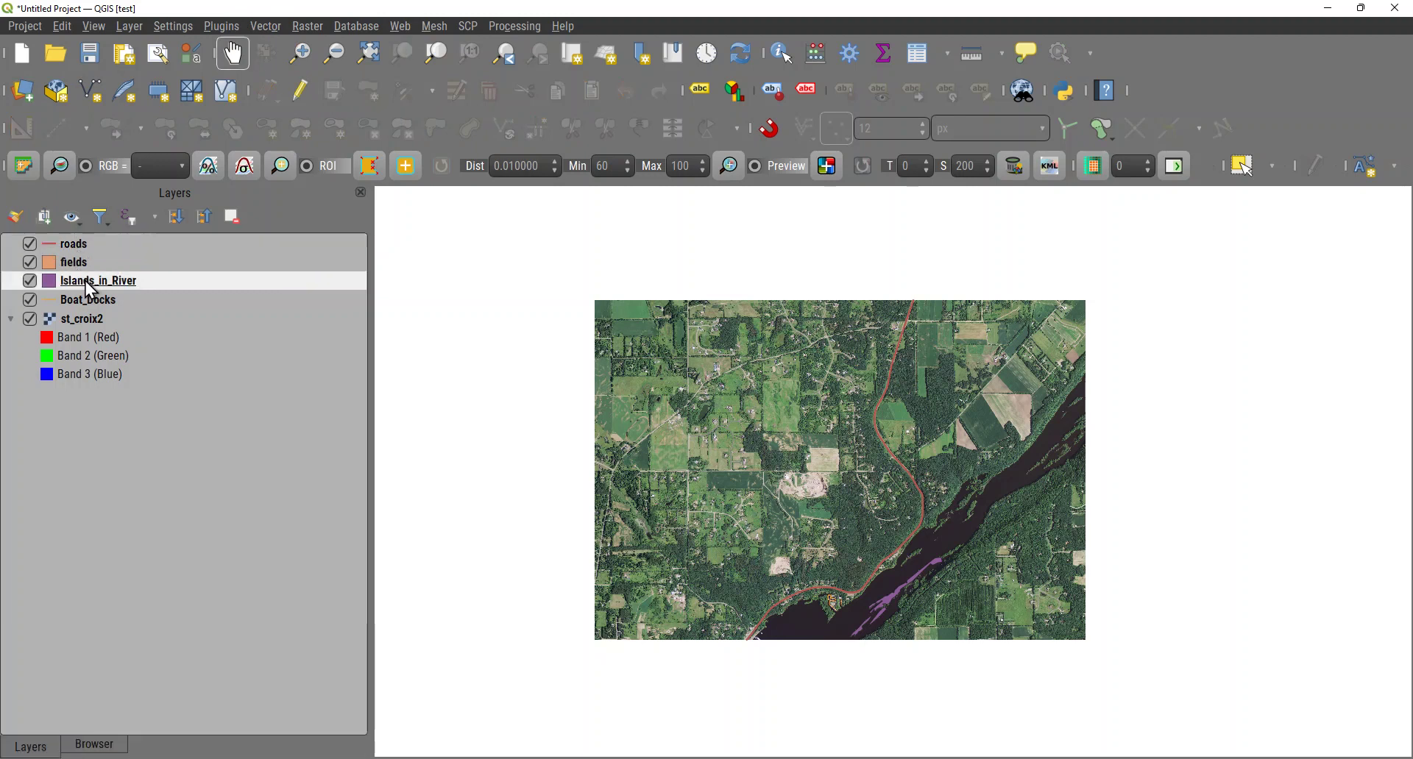
left_click(303, 93)
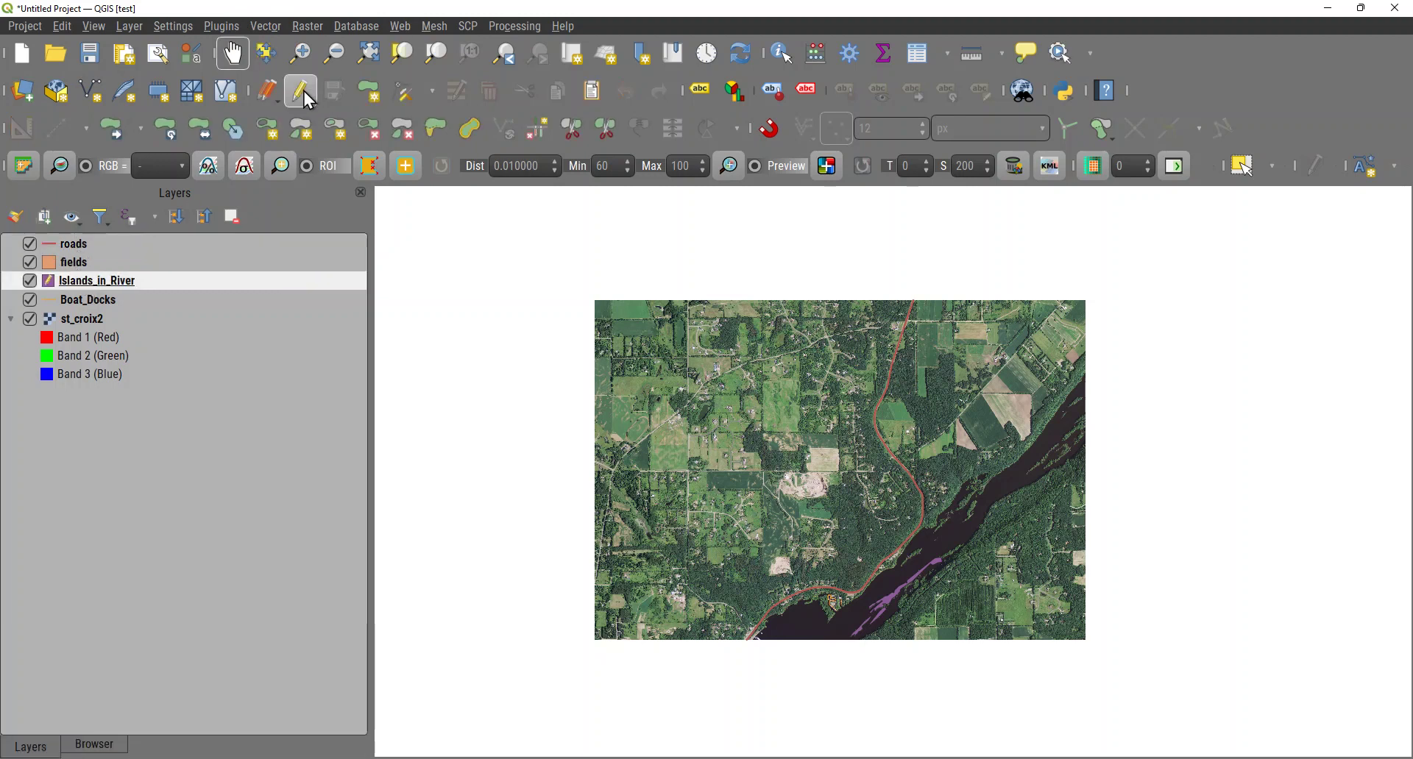
left_click(406, 92)
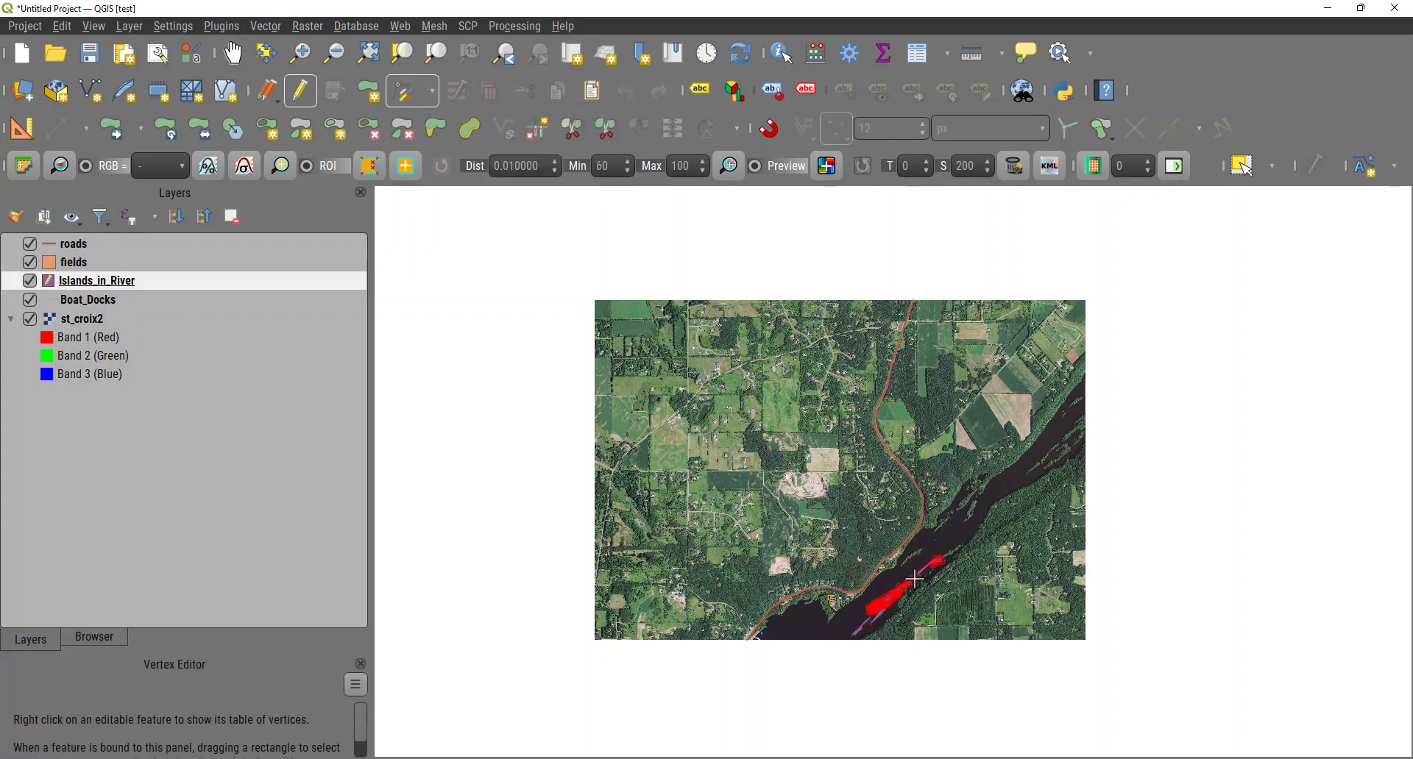
scroll(914, 580, "up", 2)
scroll(915, 580, "up", 2)
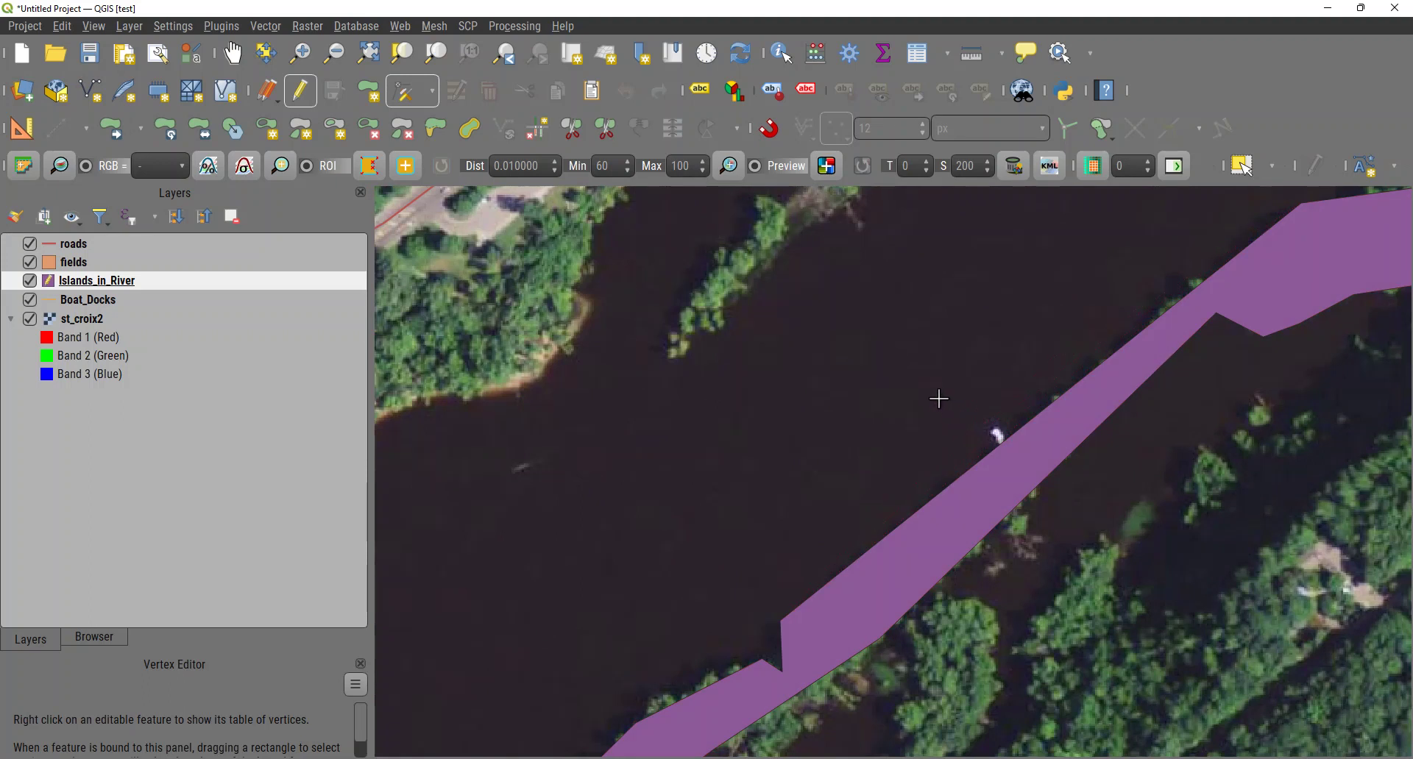
Try to reshape the long island's narrow neck by moving its vertices onto the tree line, and undo the last move.
double_click(935, 499)
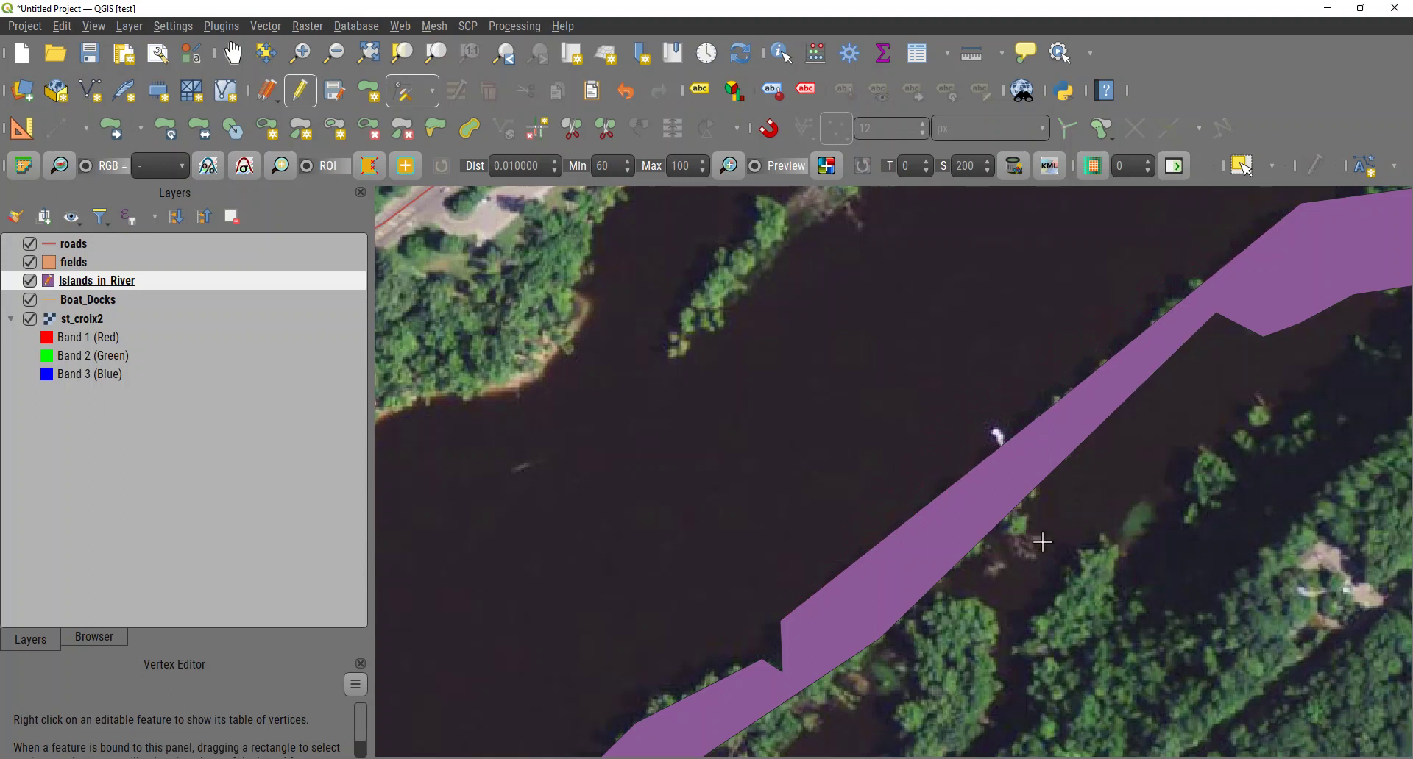
left_click(1032, 505)
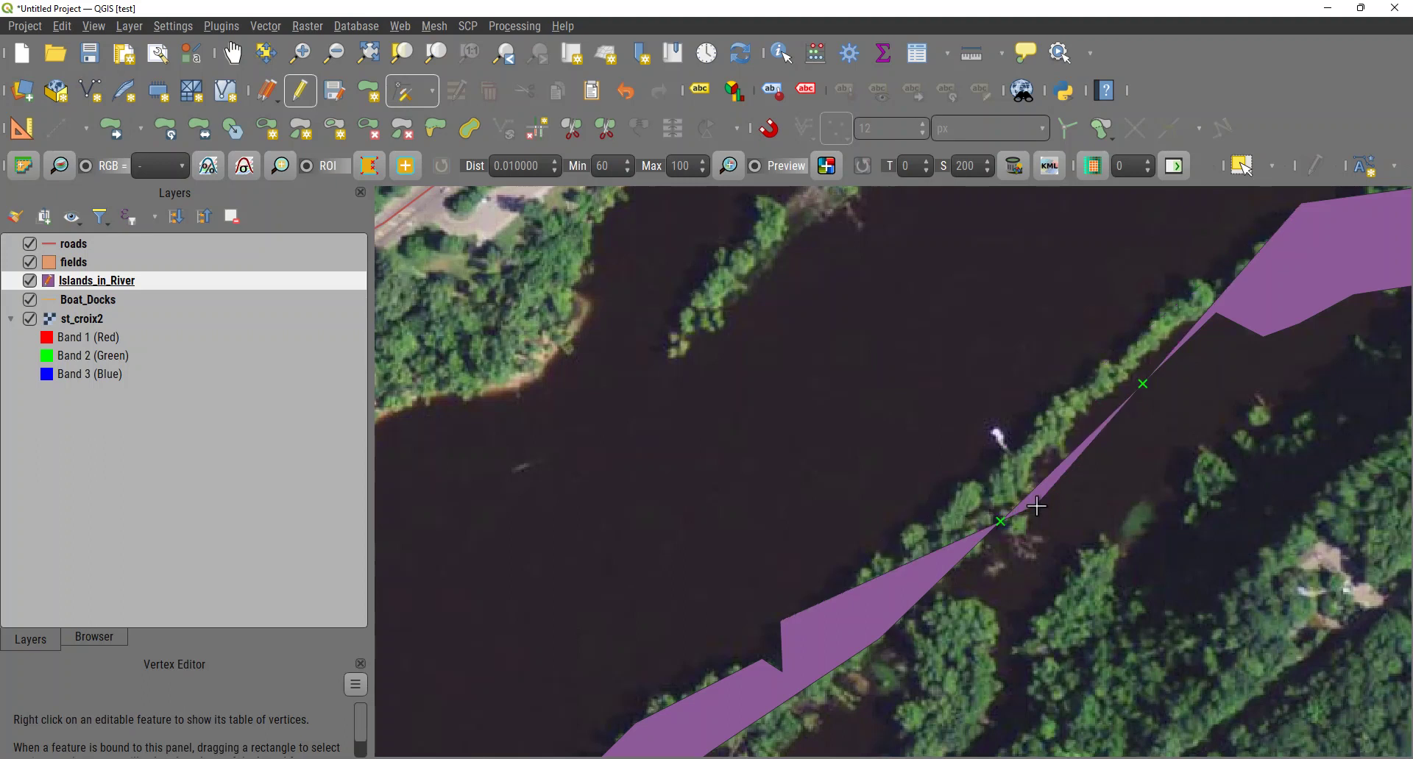
left_click(1036, 506)
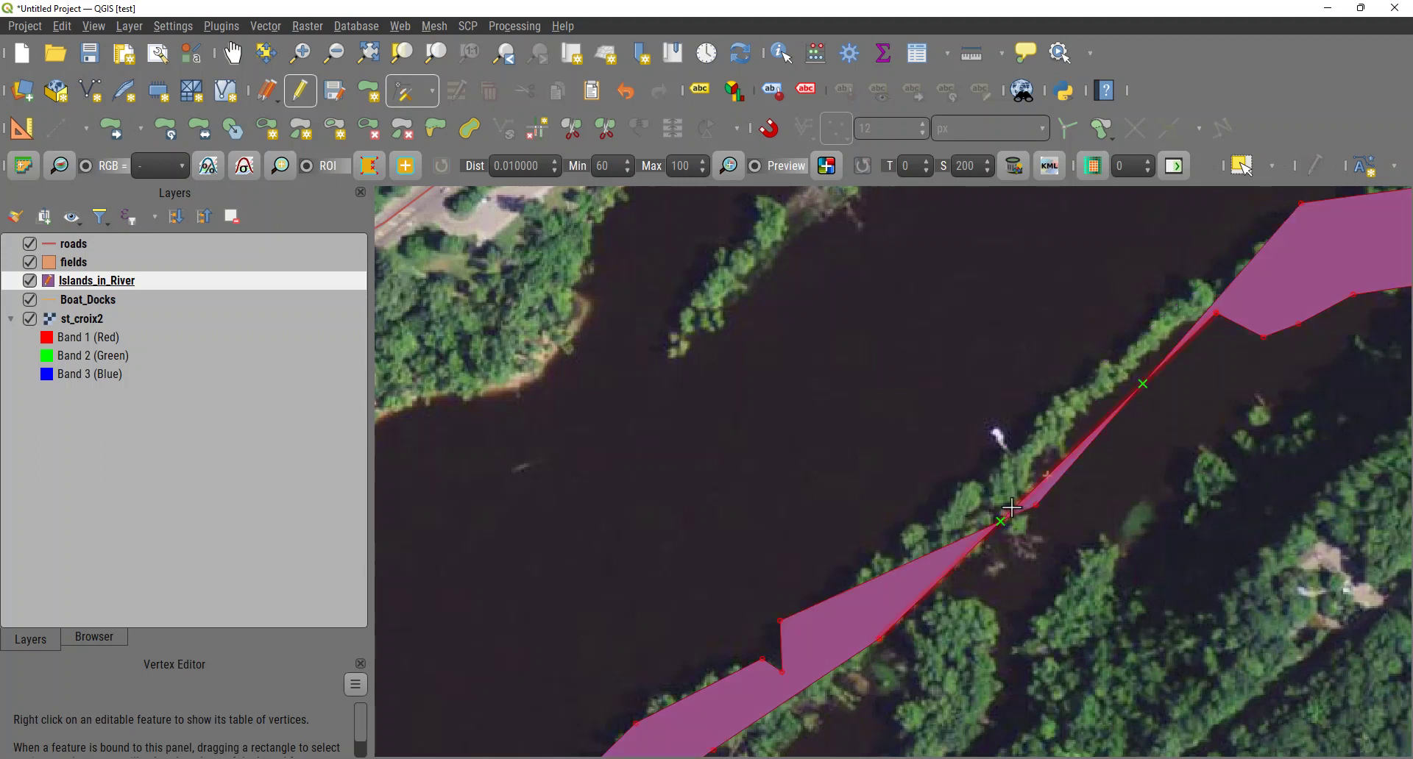
key("ctrl+z")
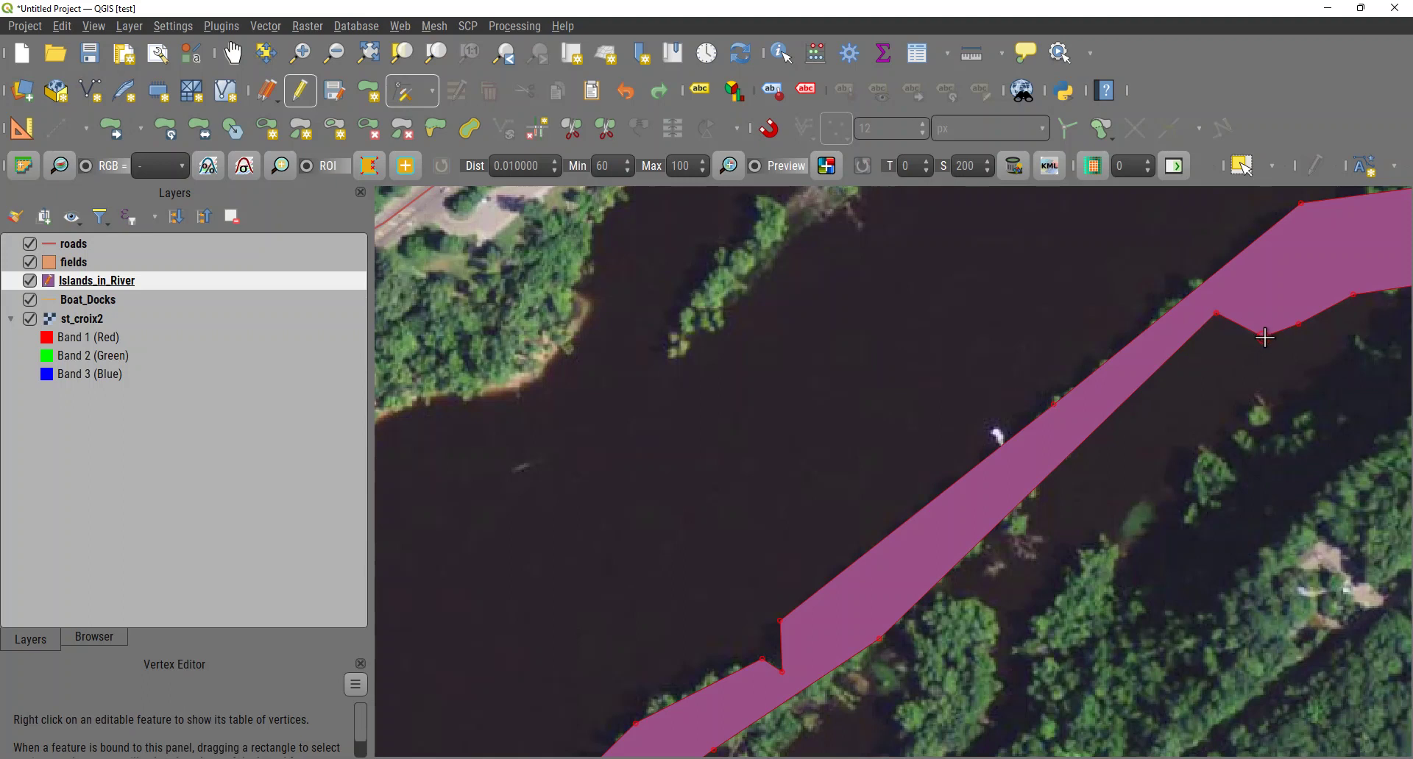
Delete the surplus vertices along the southeast edge of the long island's northeast end, including its outer southeast corner.
left_click(1265, 337)
key("Delete")
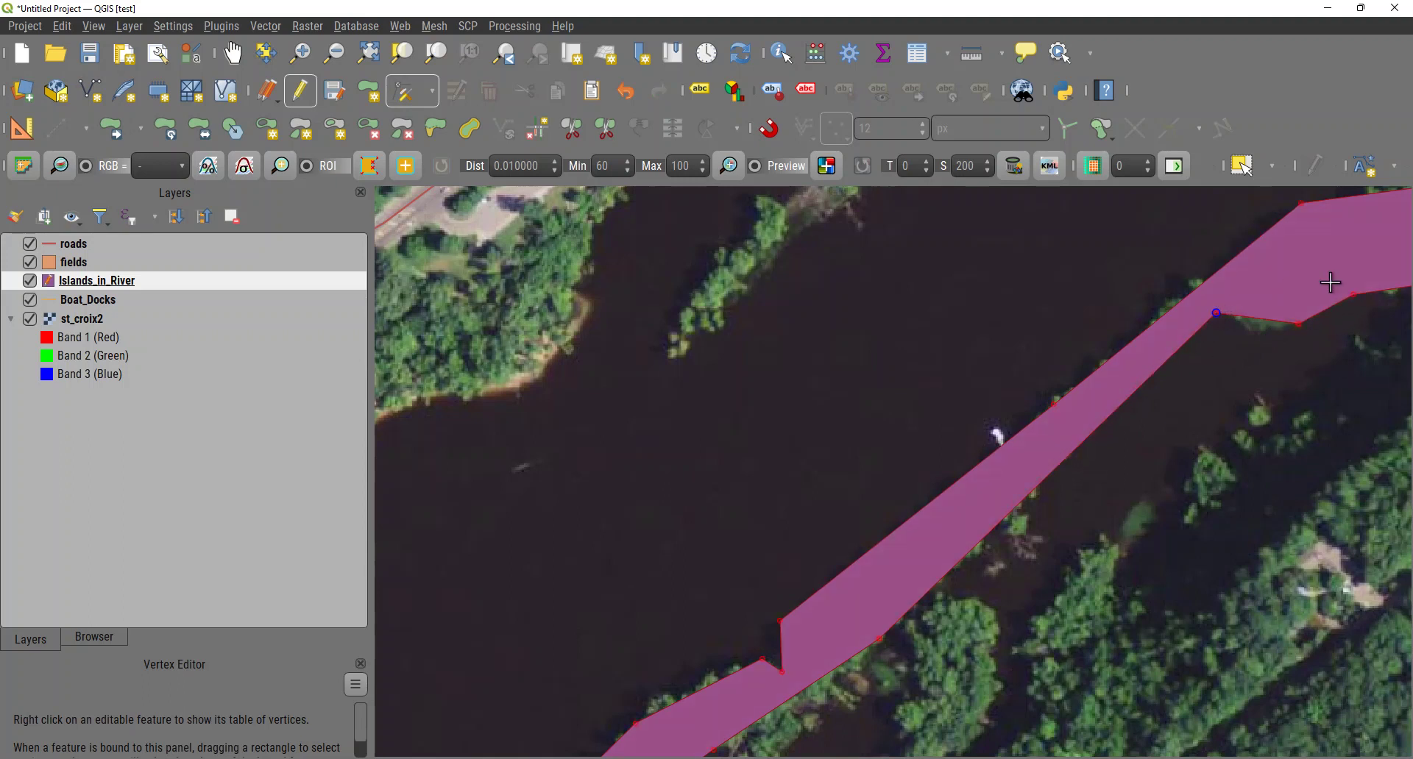
left_click(1300, 324)
key("Delete")
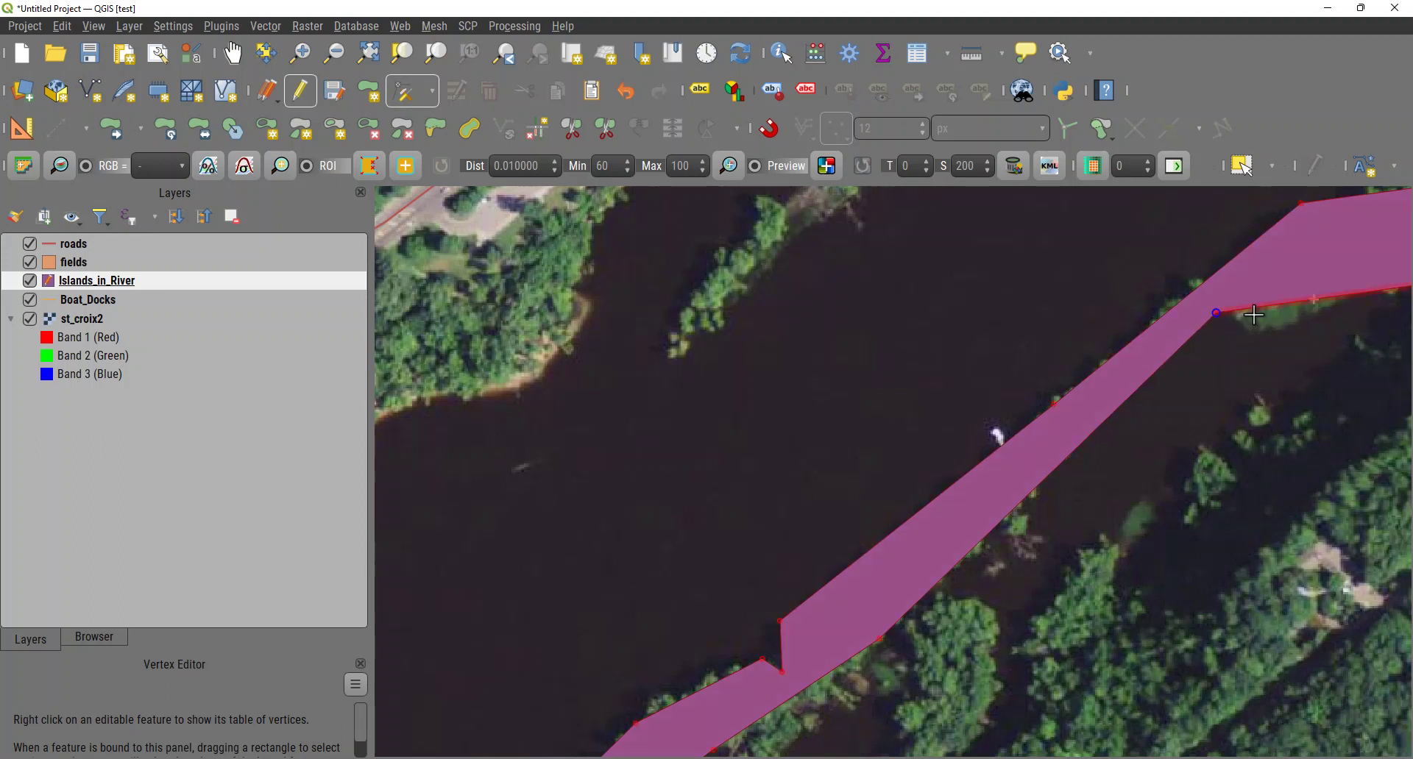
key("Right")
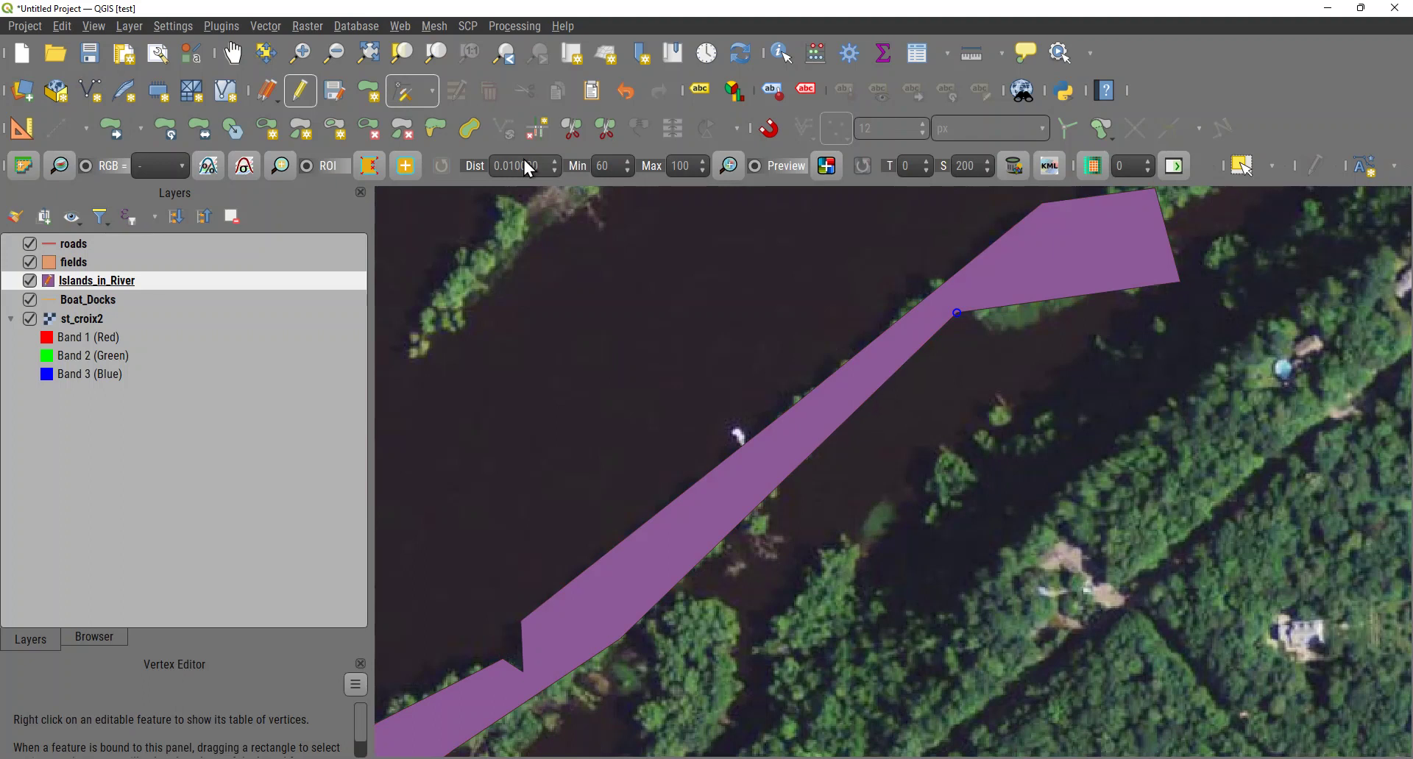
left_click(412, 90)
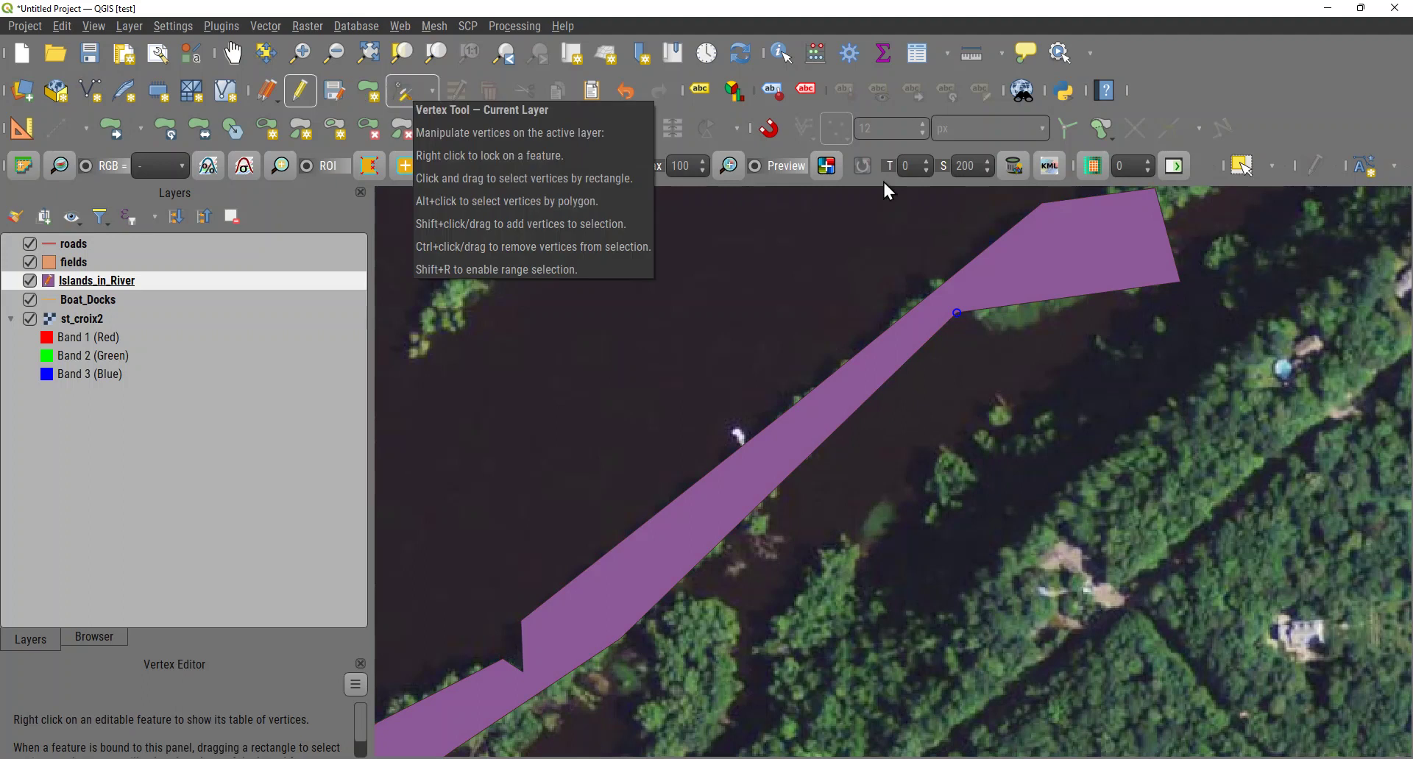
left_click(1178, 282)
key("Delete")
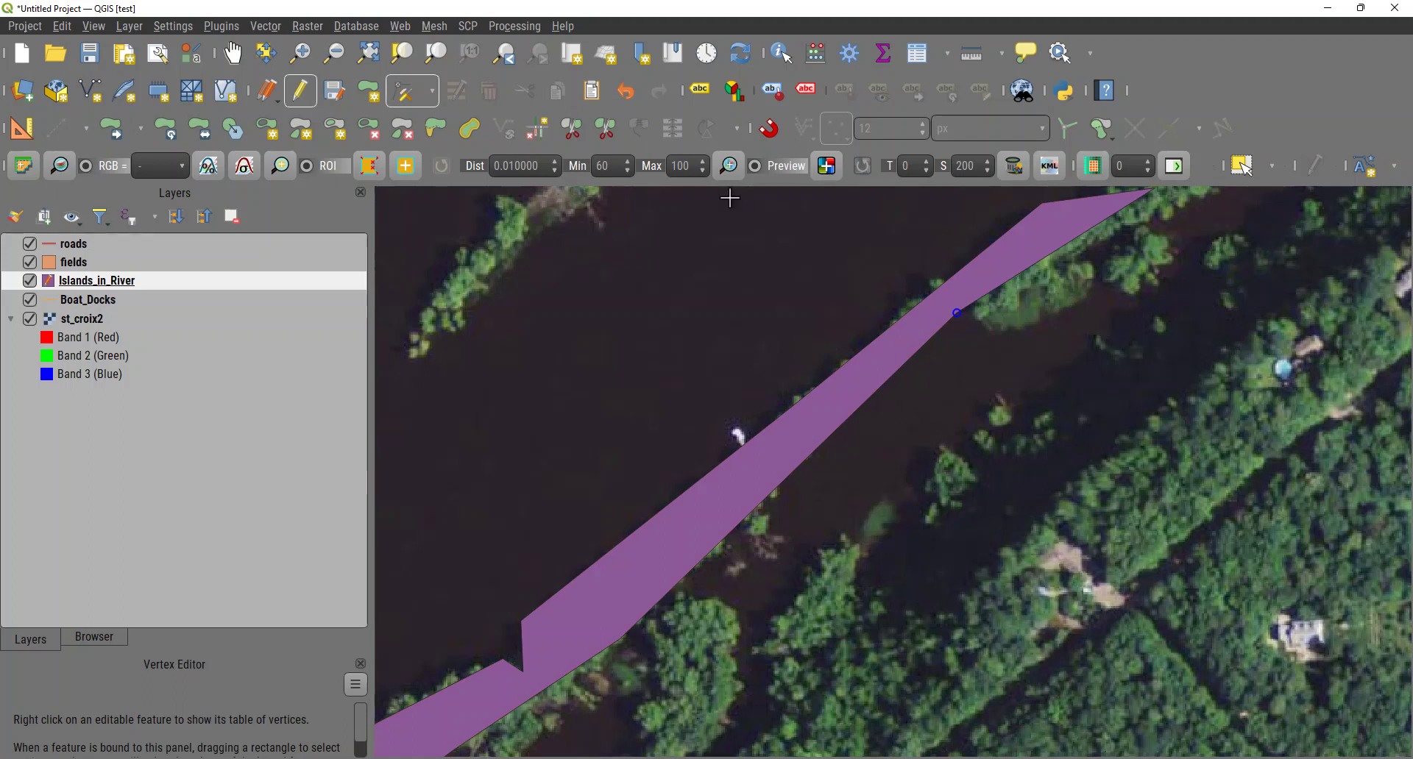
Outline the small wooded islet southeast of the long island as a new Islands_in_River polygon and discard the feature.
left_click(368, 90)
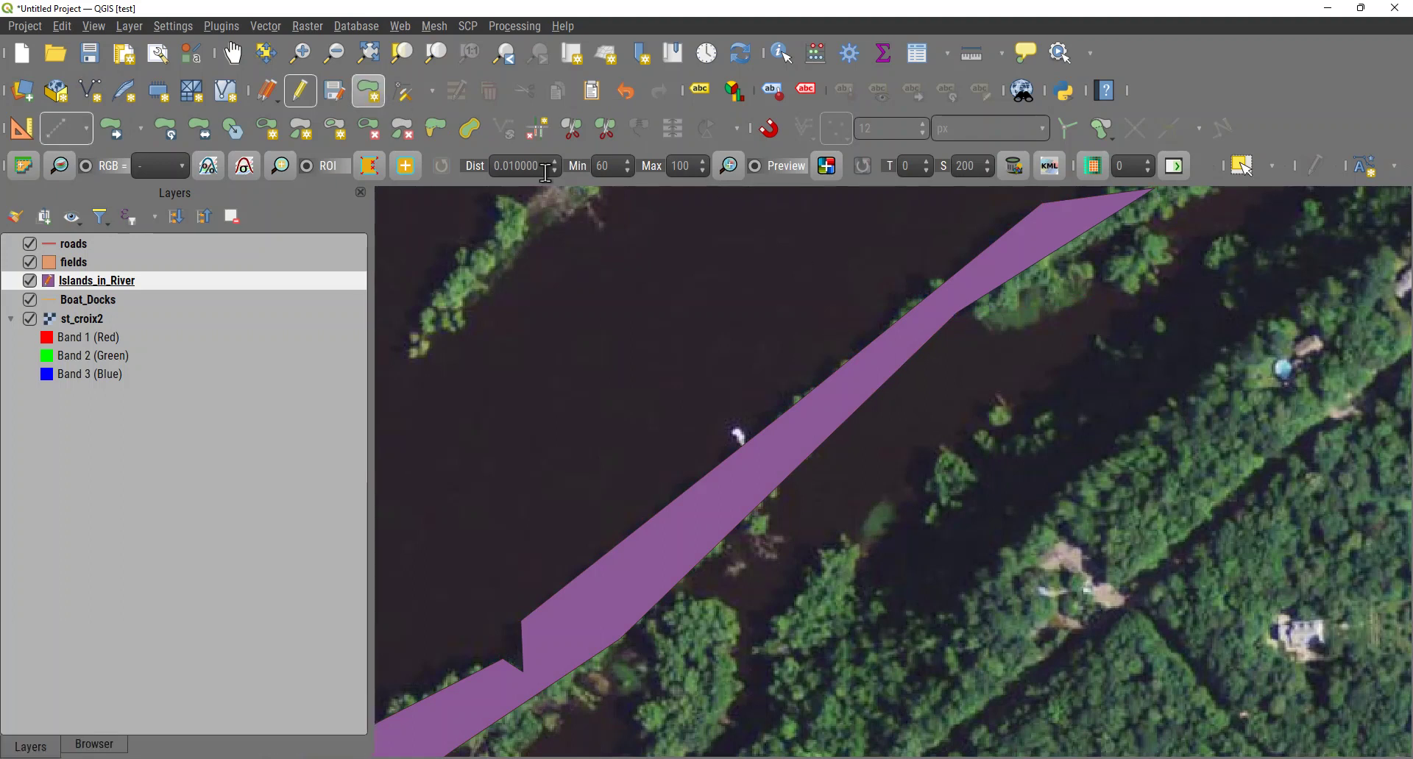
left_click(943, 450)
left_click(932, 474)
left_click(941, 503)
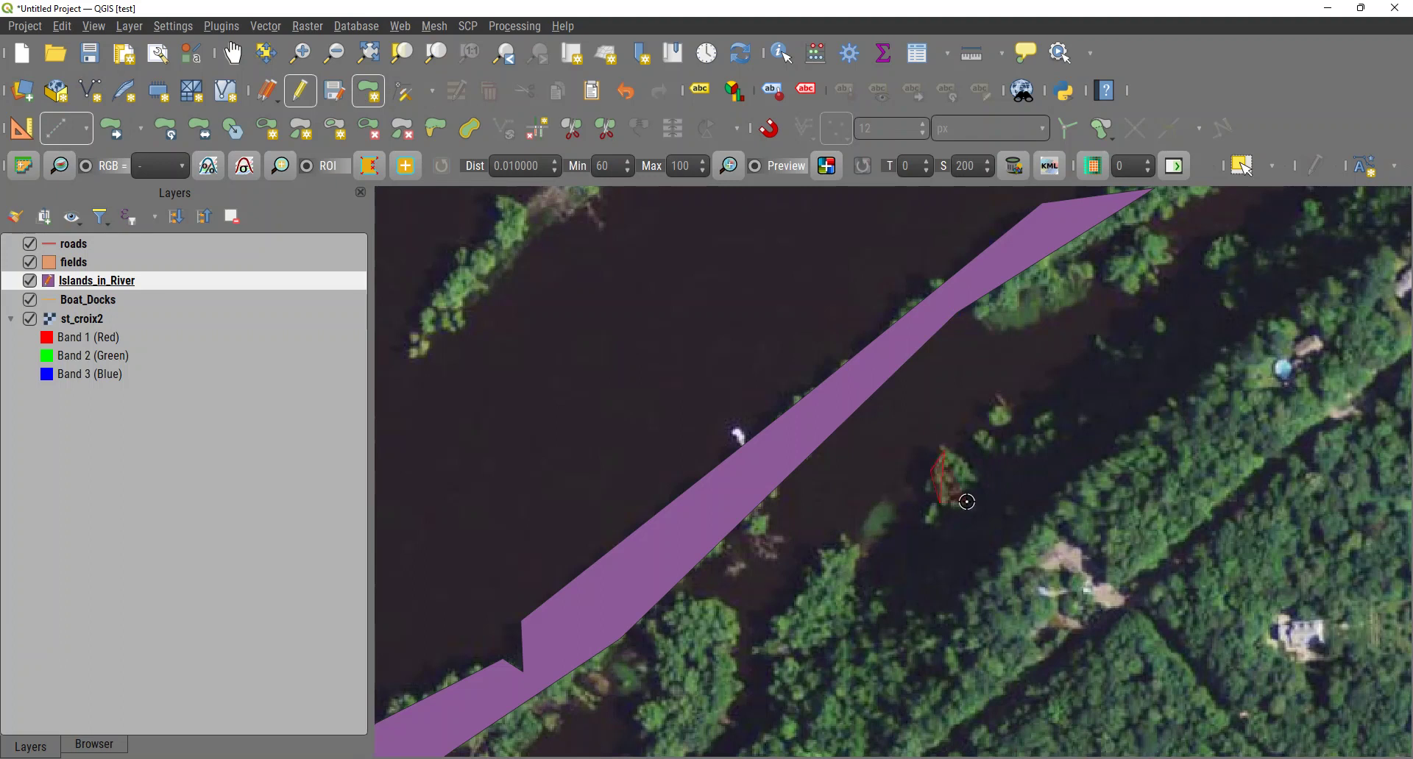
left_click(966, 501)
left_click(976, 480)
right_click(977, 480)
right_click(962, 458)
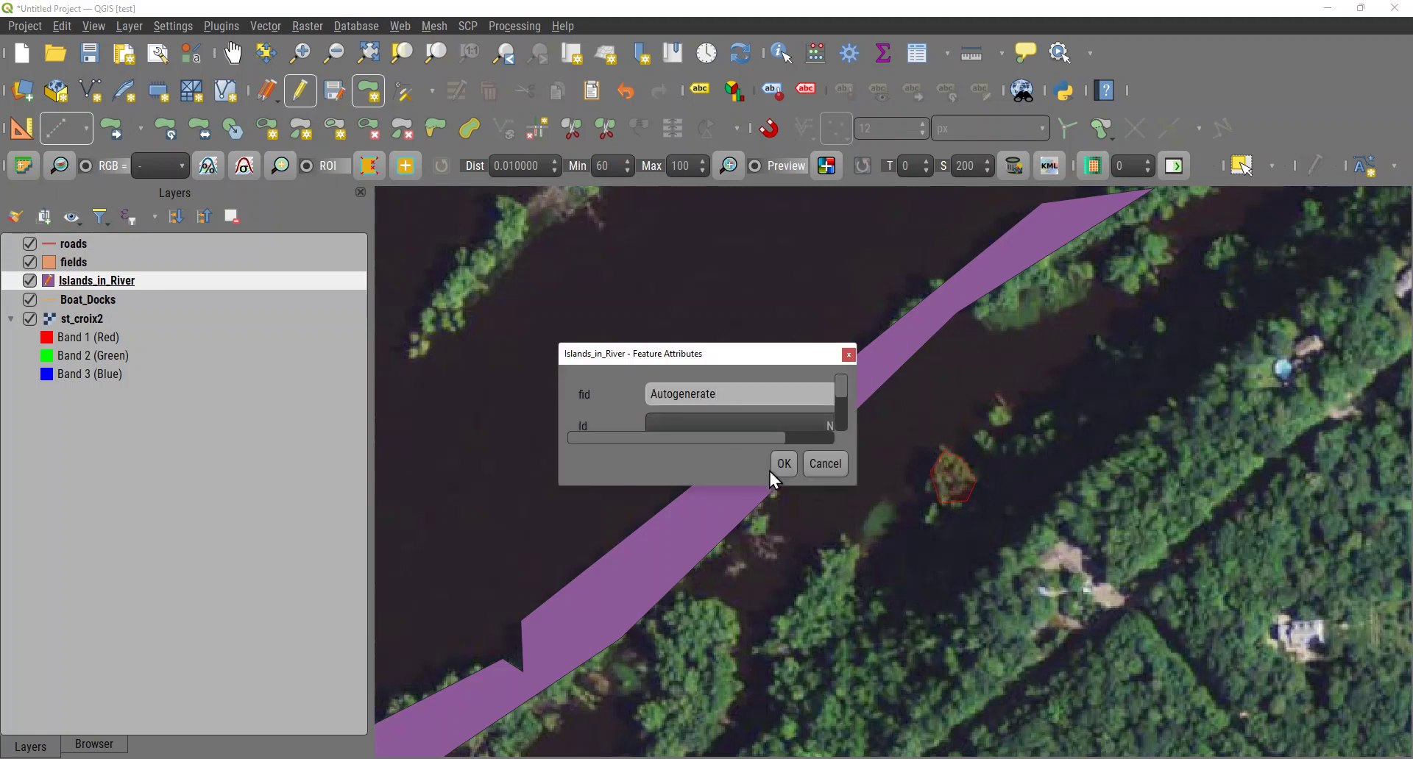
left_click(804, 468)
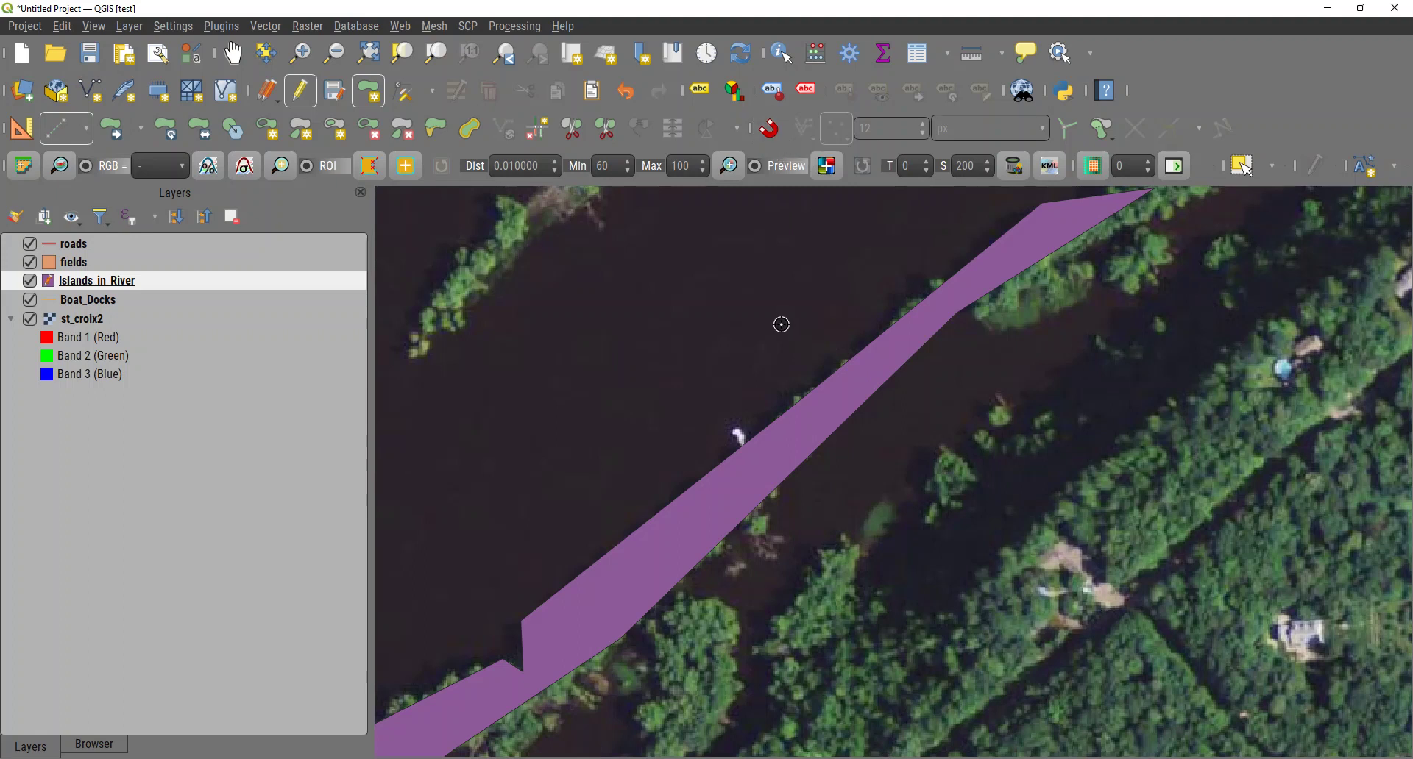
Enable snapping and apply it to all layers.
scroll(778, 322, "down", 3)
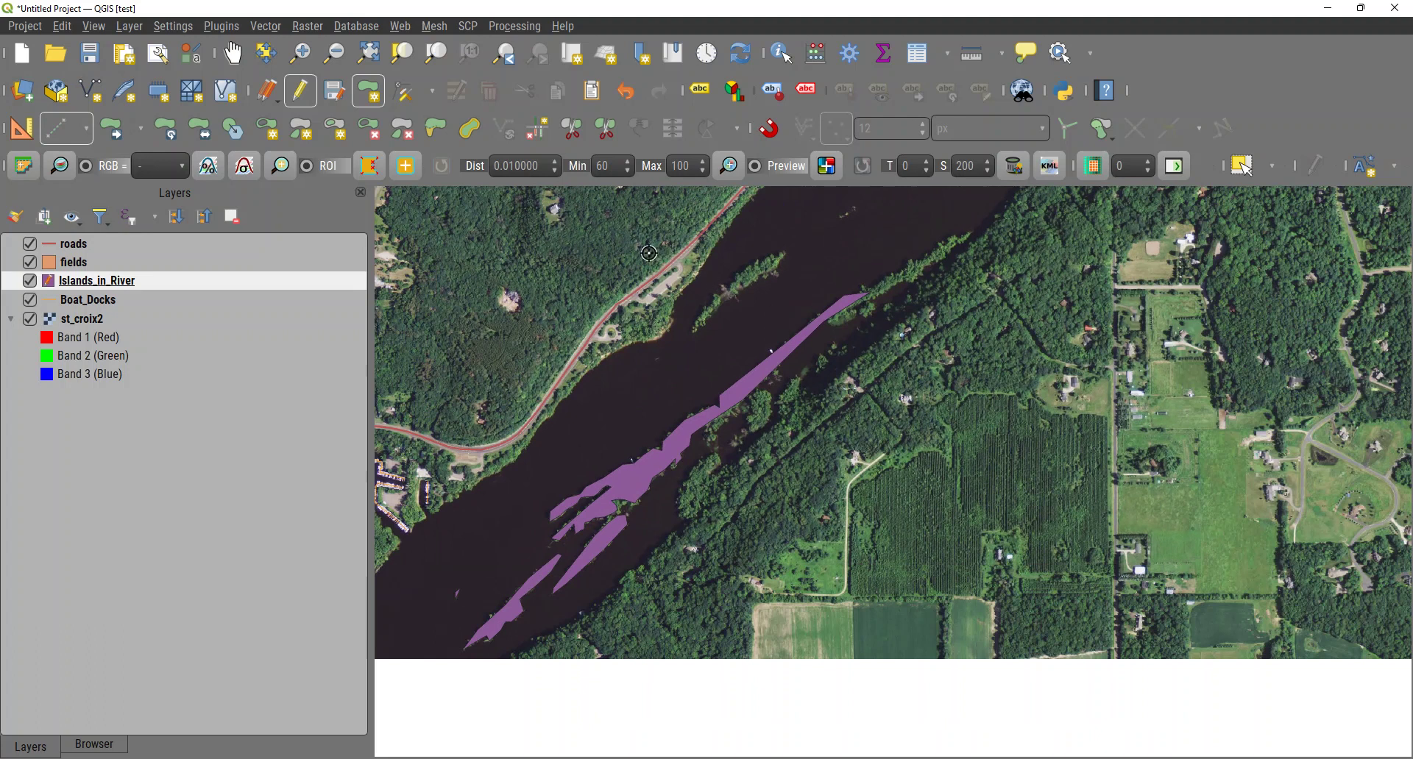
left_click(777, 135)
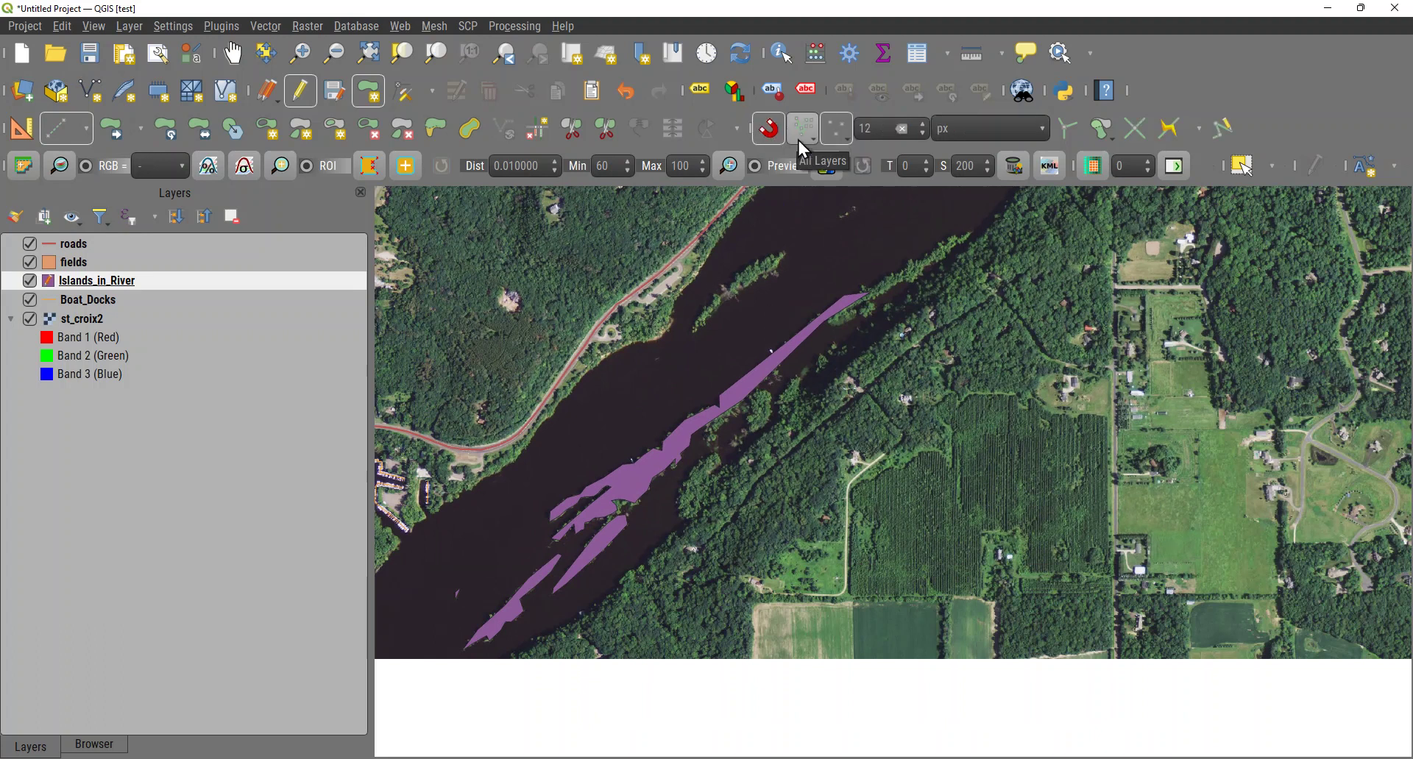
left_click(809, 137)
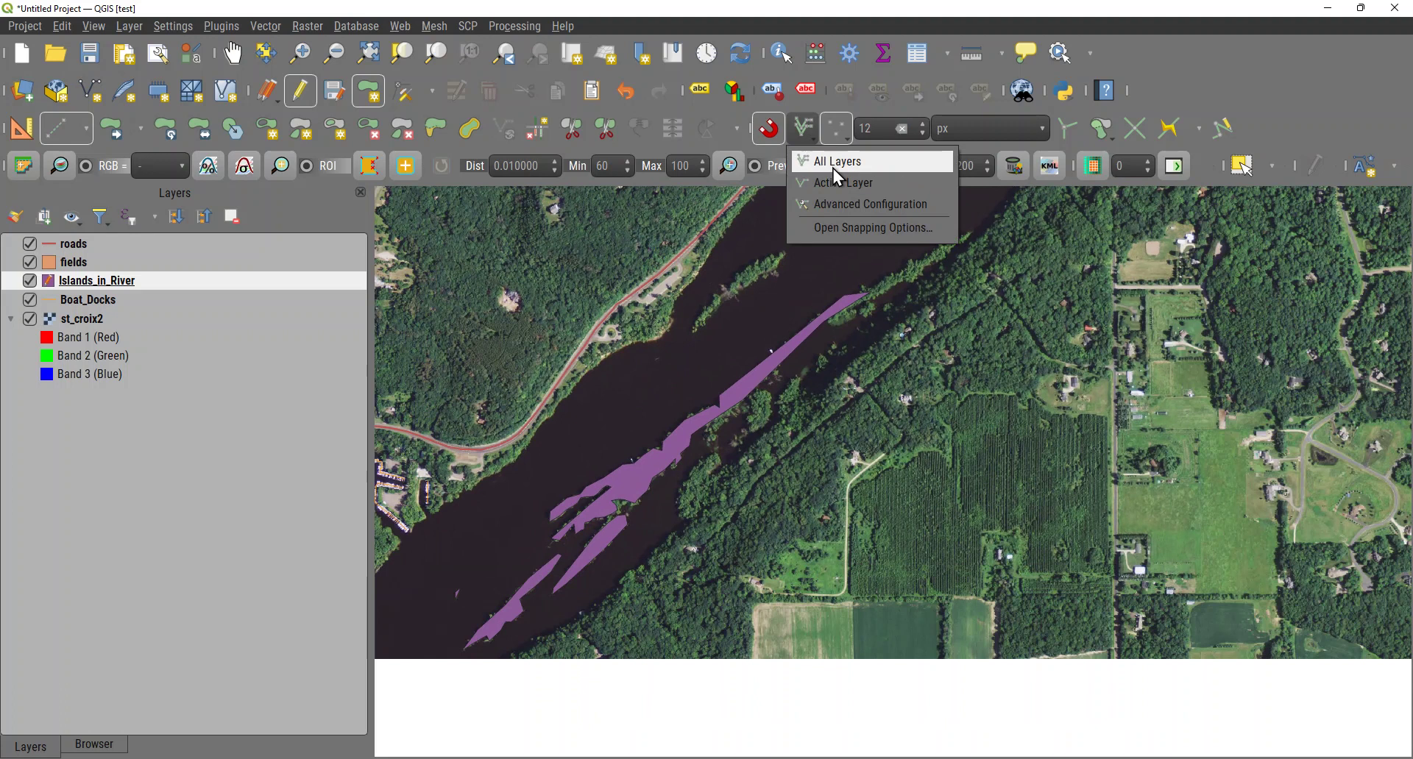
left_click(833, 169)
Switch the snapping type to Segment and back to Vertex, and make the roads layer active.
left_click(839, 133)
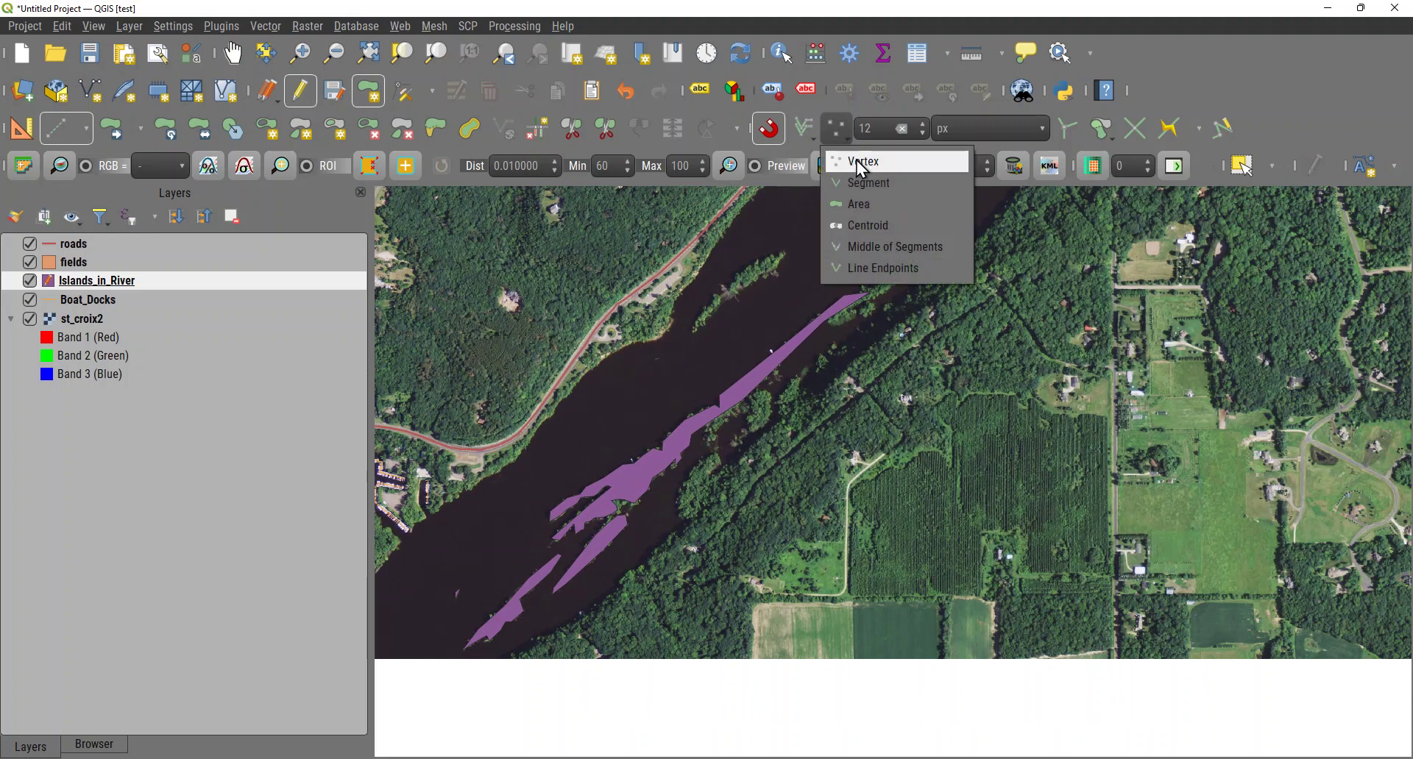
left_click(867, 186)
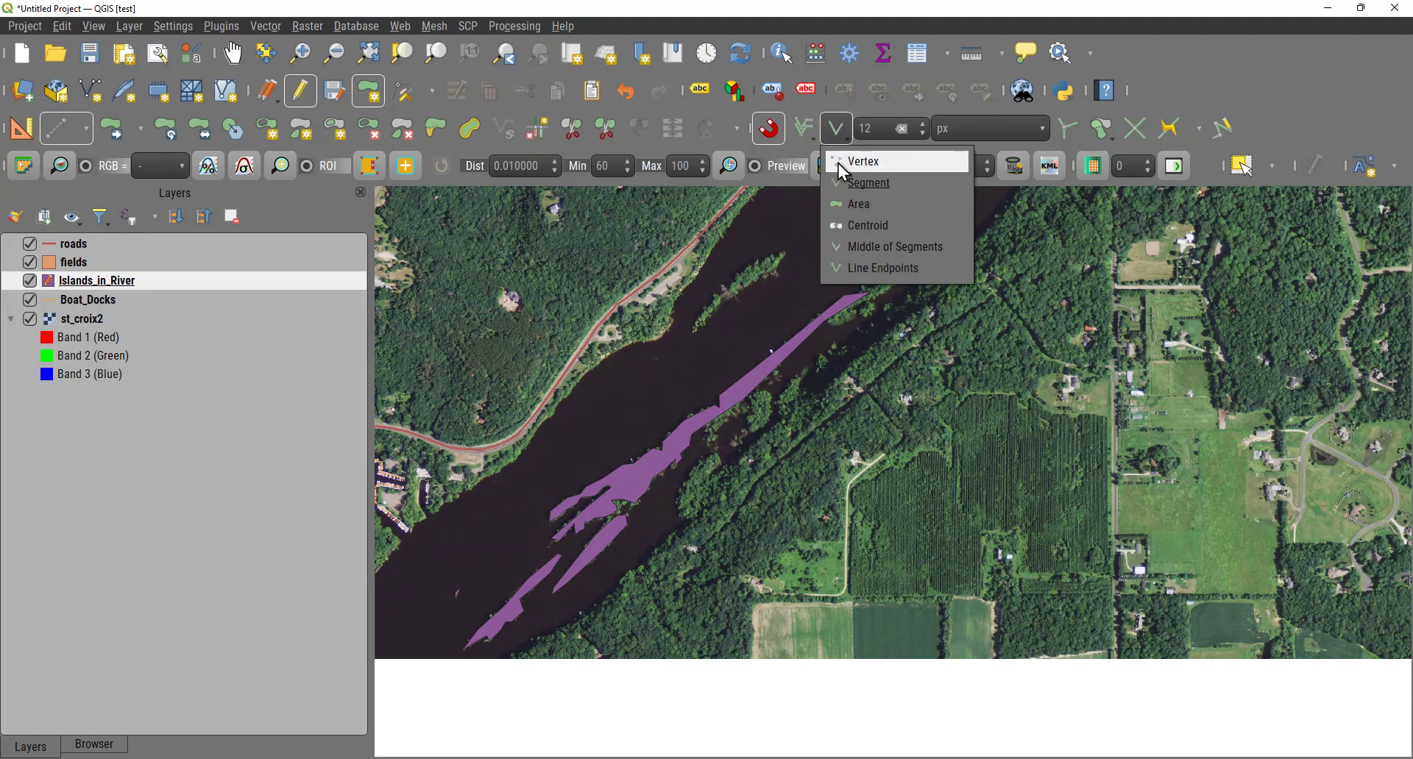
left_click(843, 165)
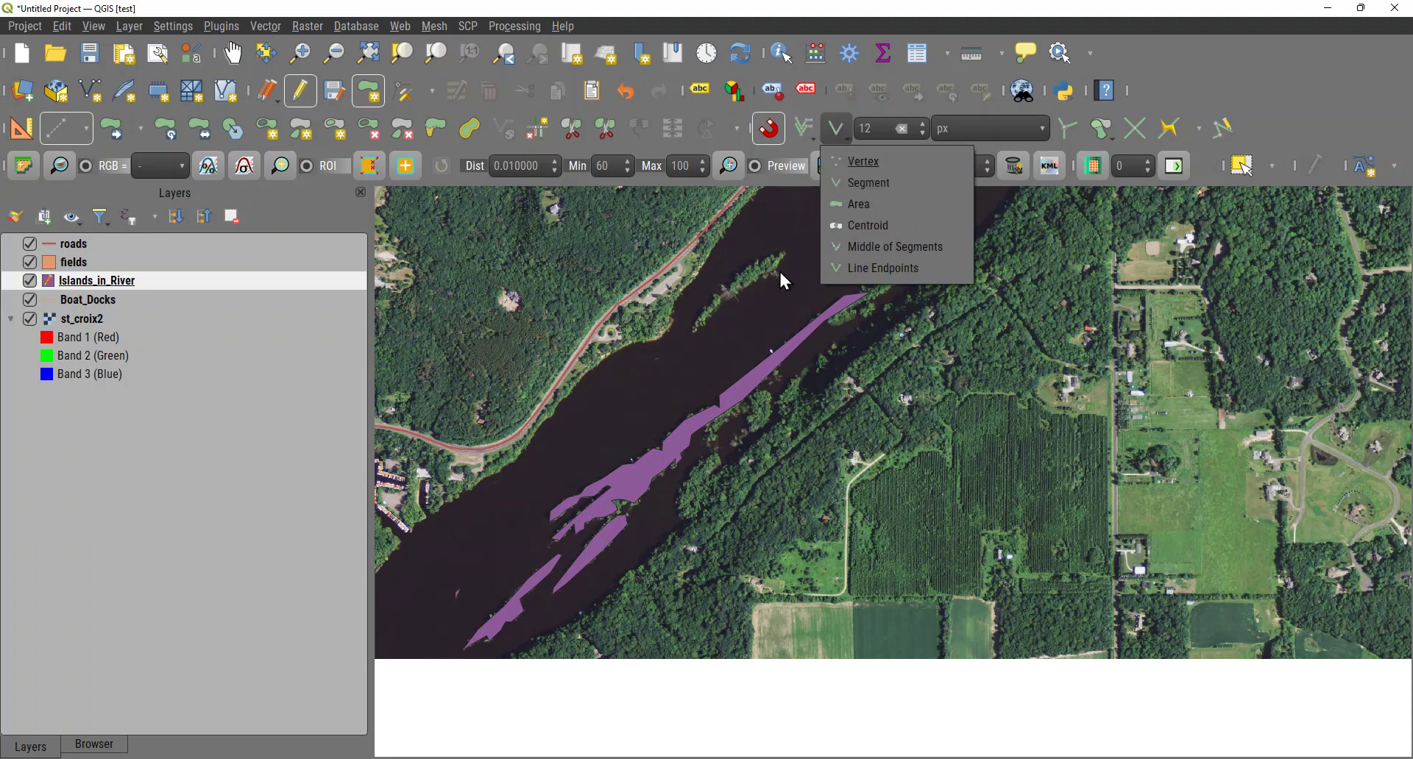
left_click(841, 185)
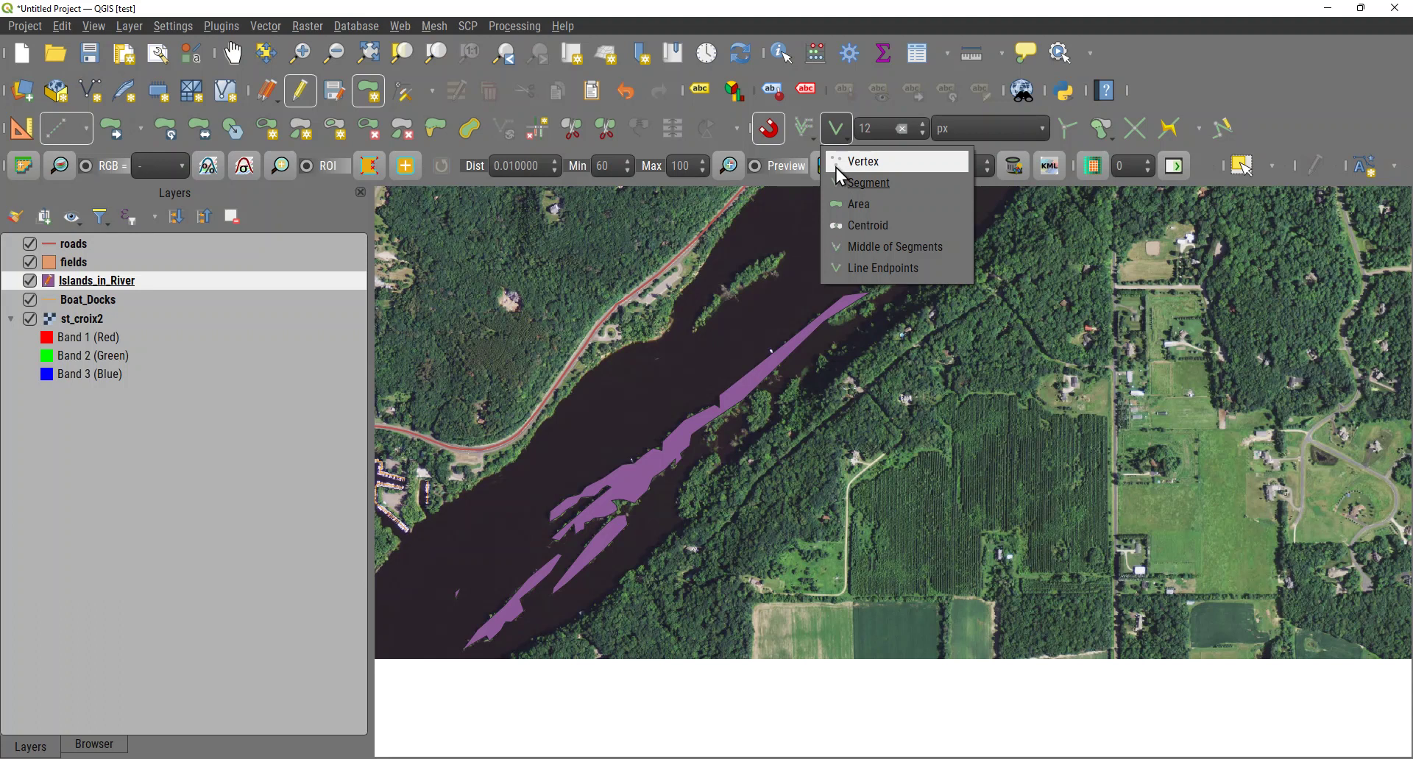
left_click(65, 244)
left_click(844, 128)
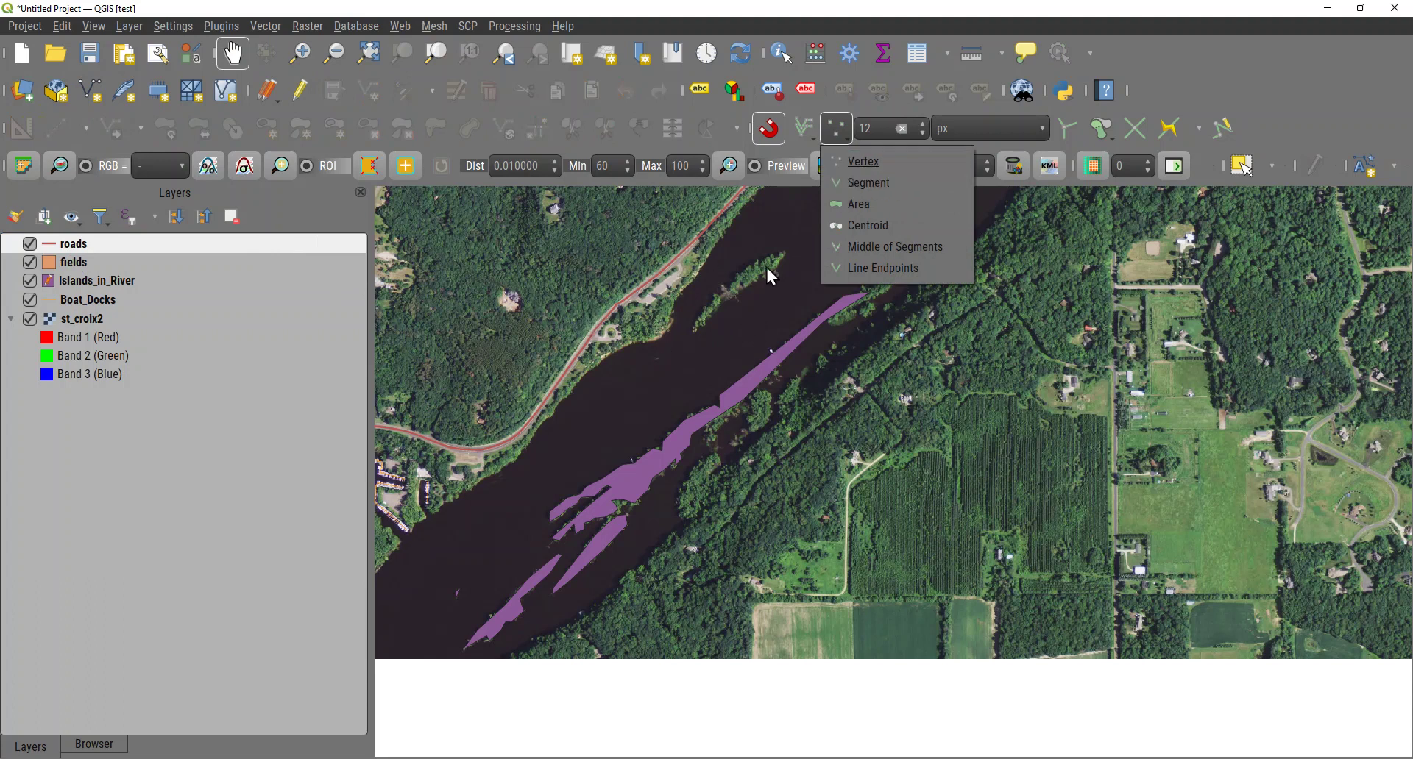
Switch snapping to Advanced Configuration and enable it for the roads layer only.
left_click_drag(754, 285, 879, 492)
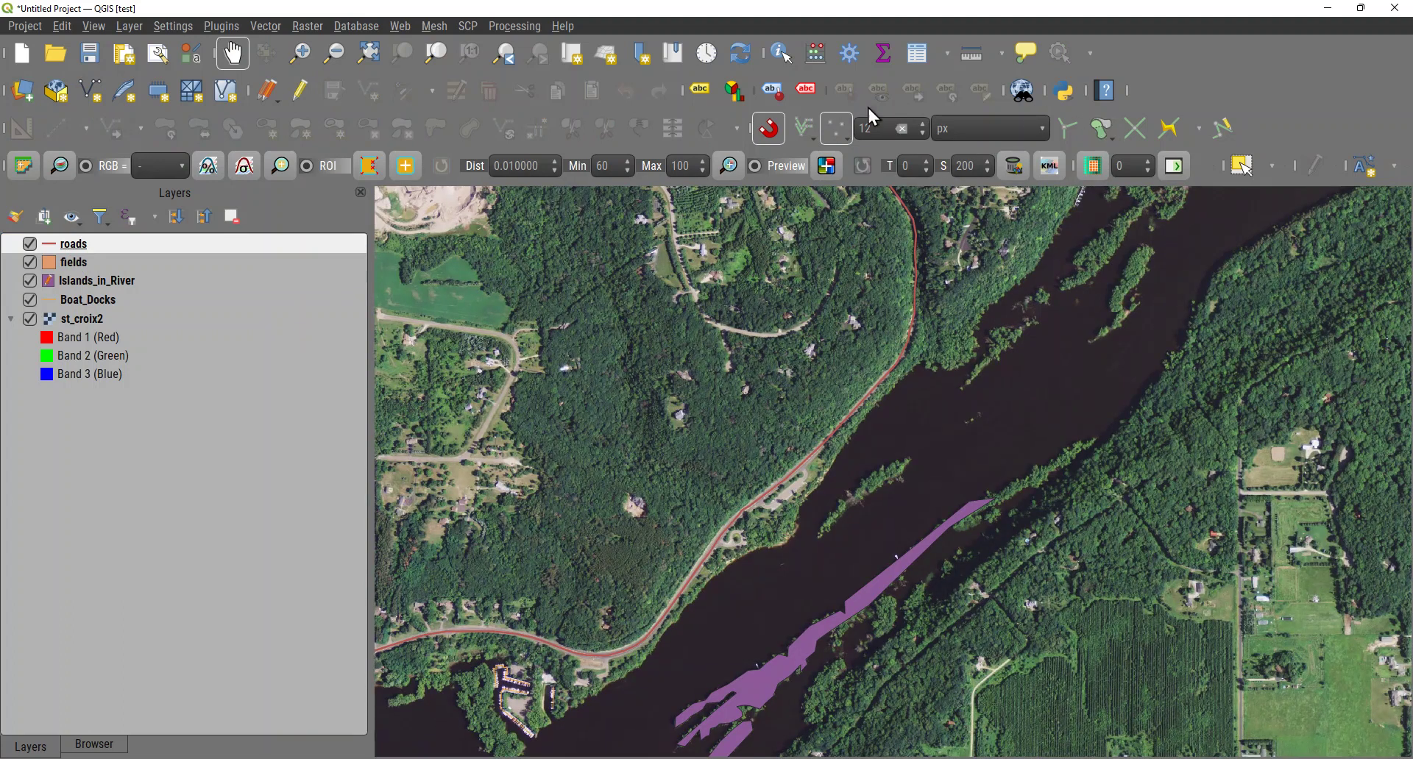
left_click(815, 136)
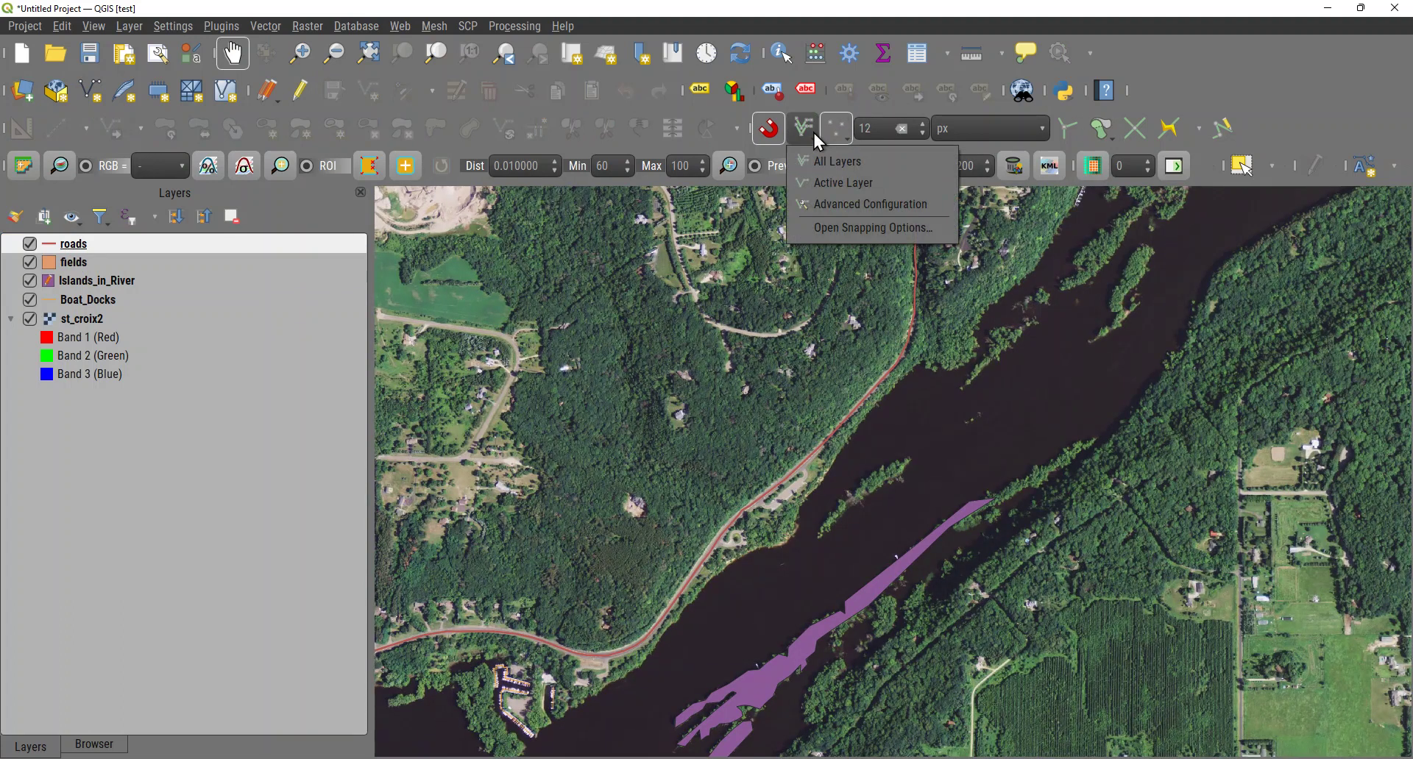
left_click(845, 206)
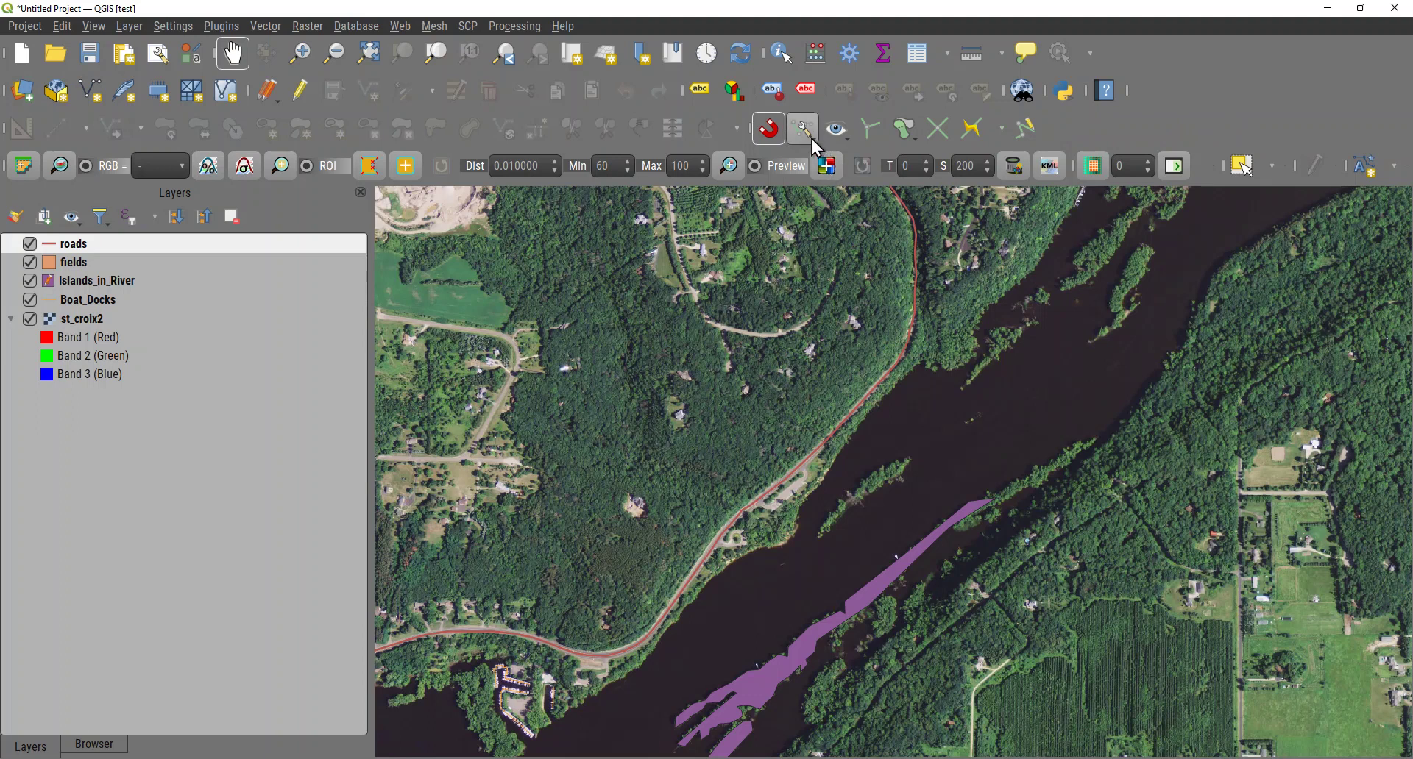
left_click(844, 138)
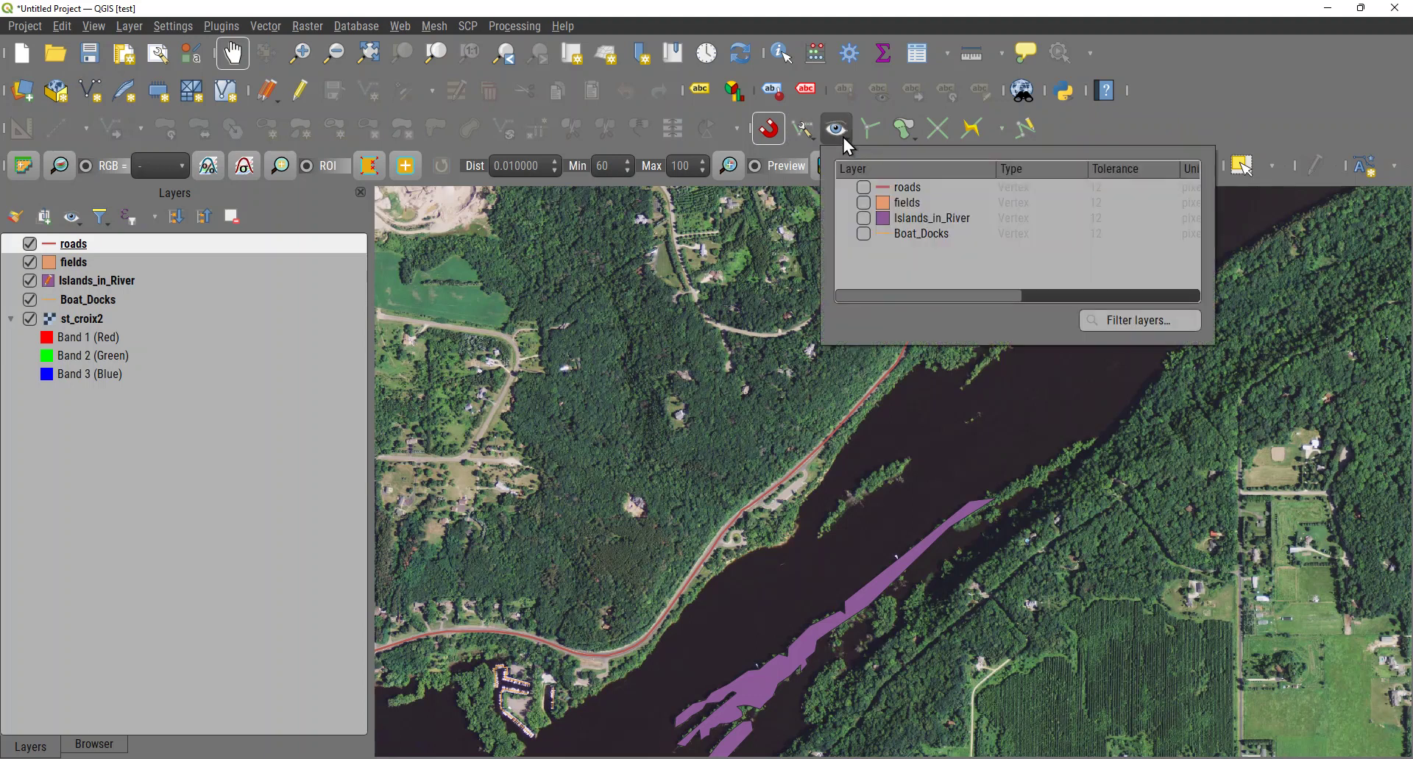
left_click(863, 188)
Set the roads layer's snapping type to Vertex and check its tolerance, units and overlap options.
left_click(1036, 189)
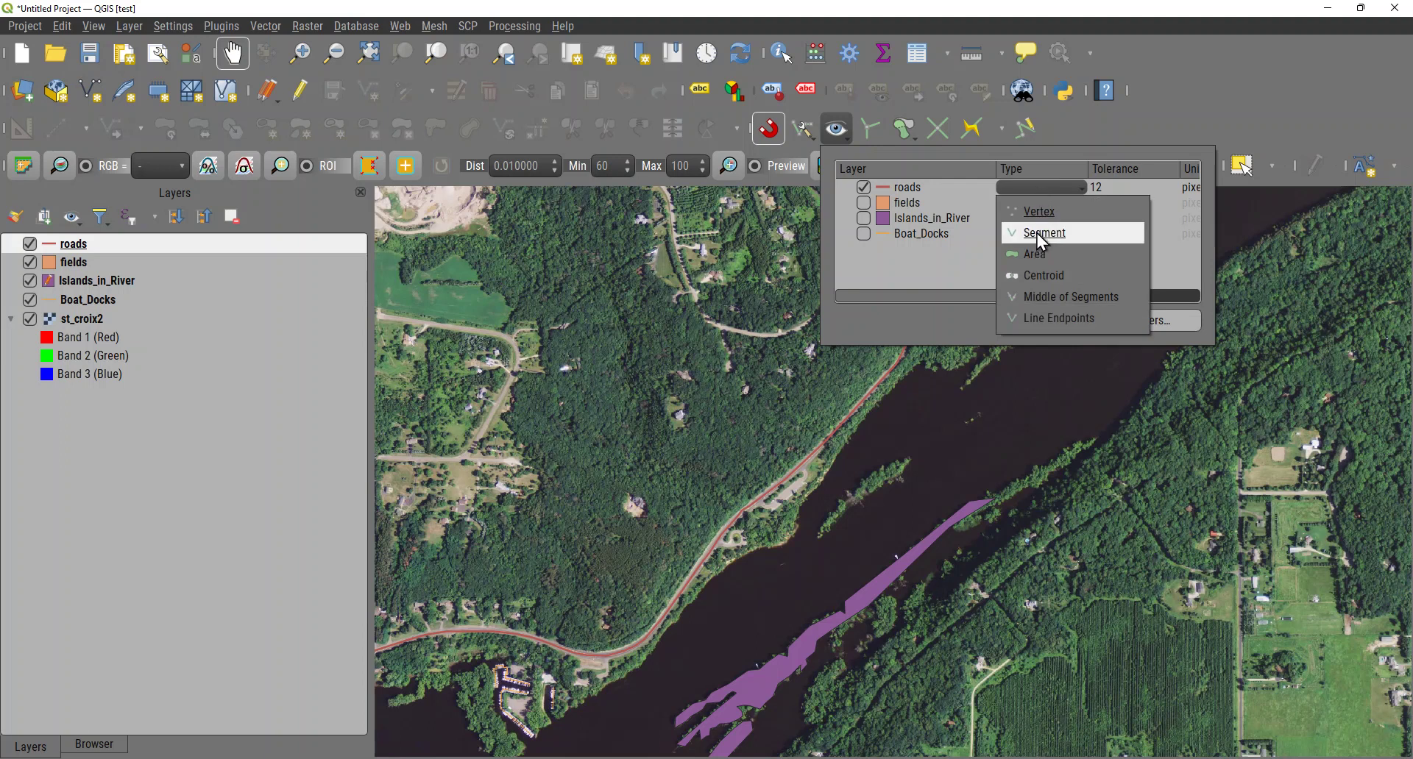
left_click(1054, 215)
left_click(964, 251)
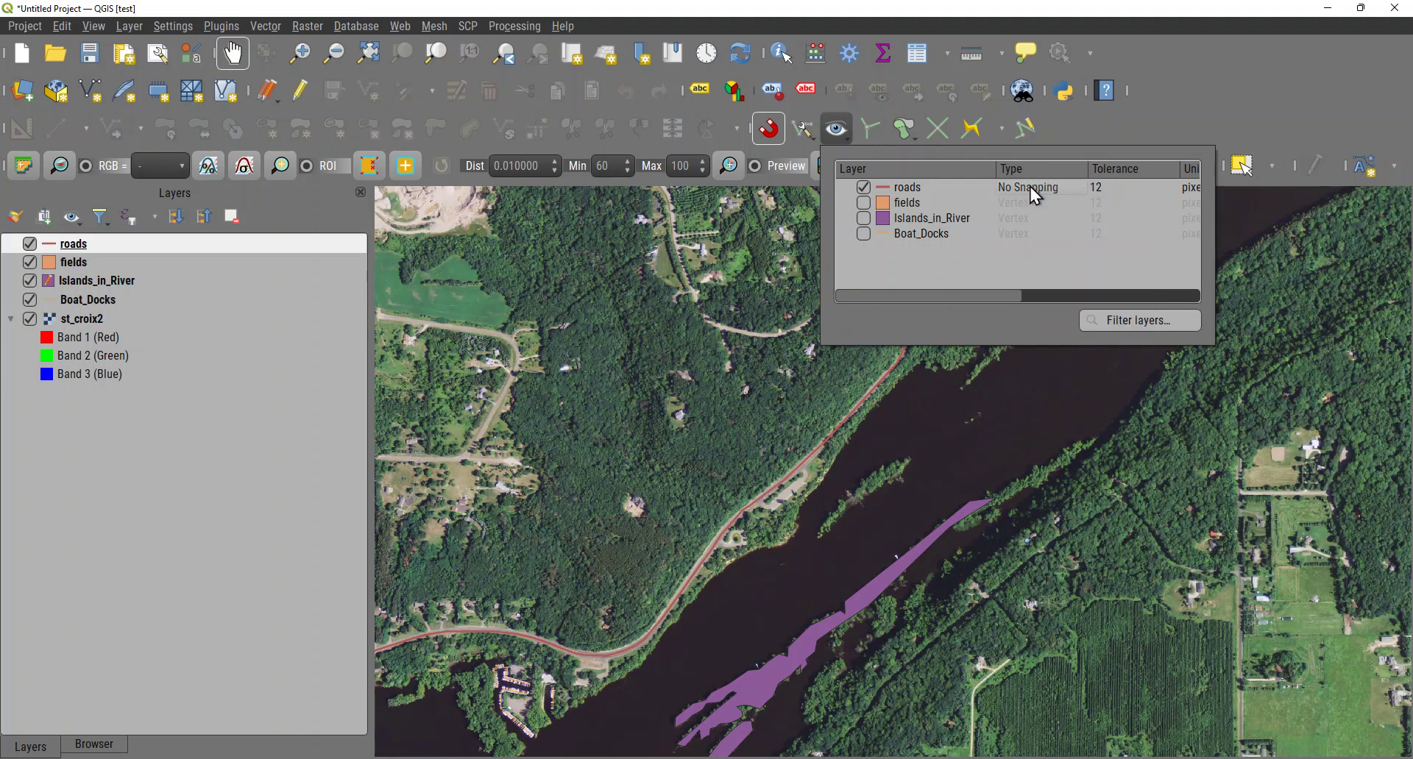
left_click(1081, 189)
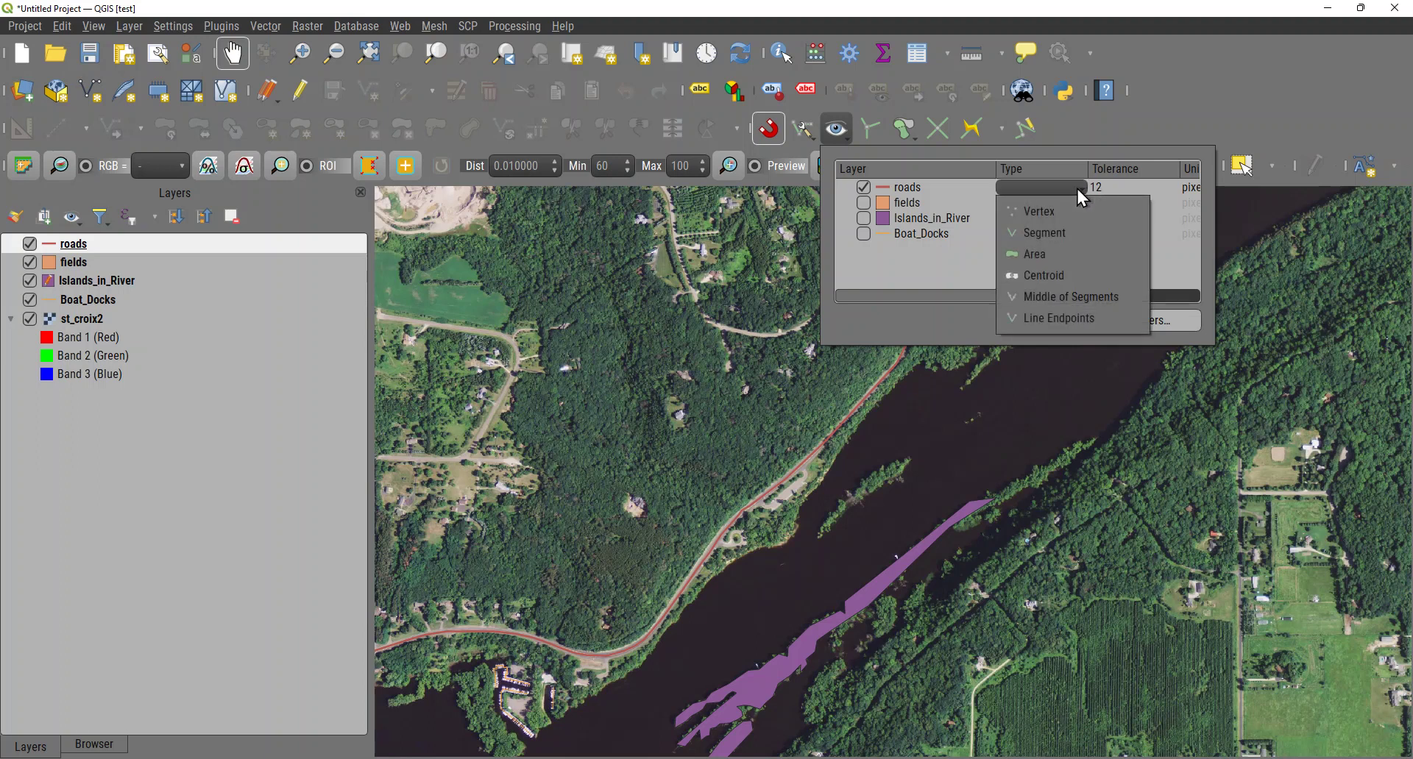
left_click(1054, 213)
left_click(961, 266)
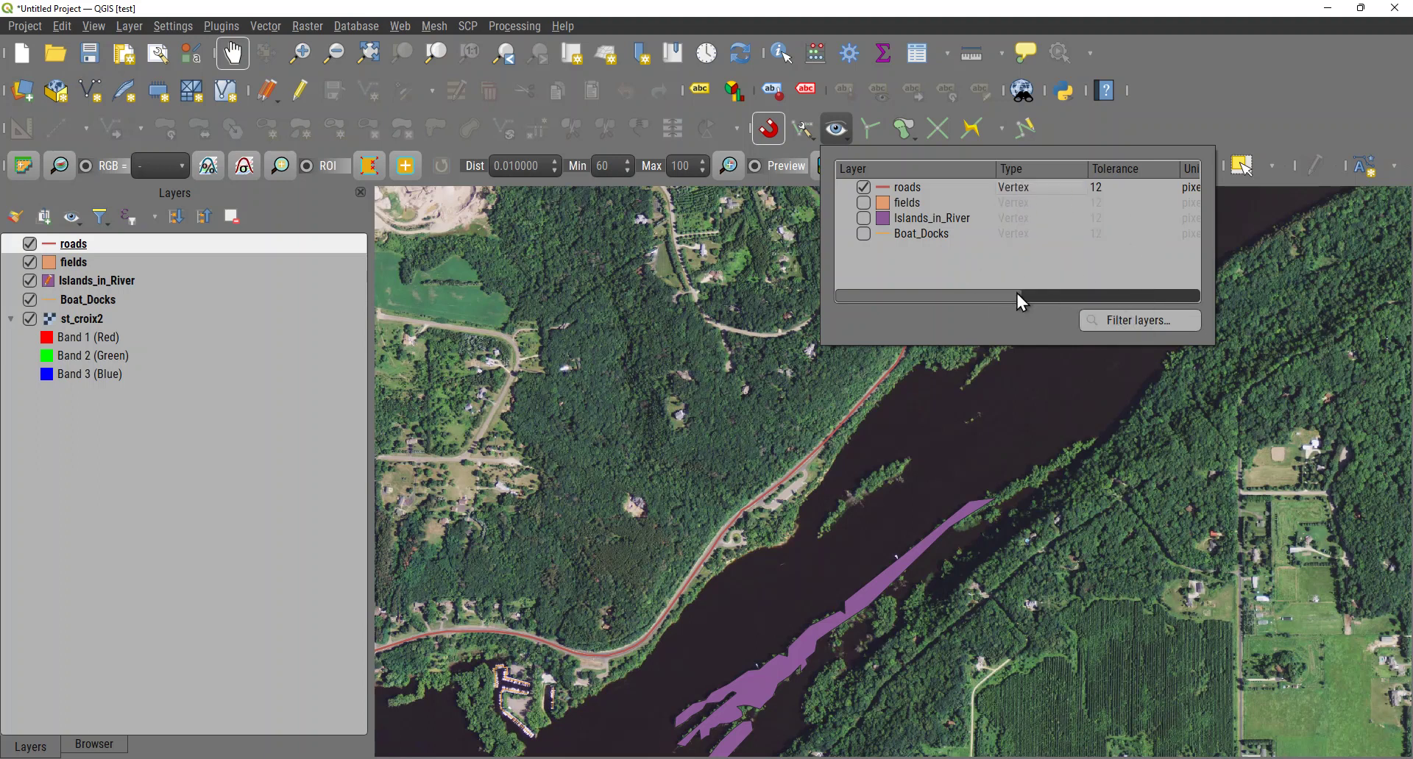
left_click_drag(1018, 293, 1137, 277)
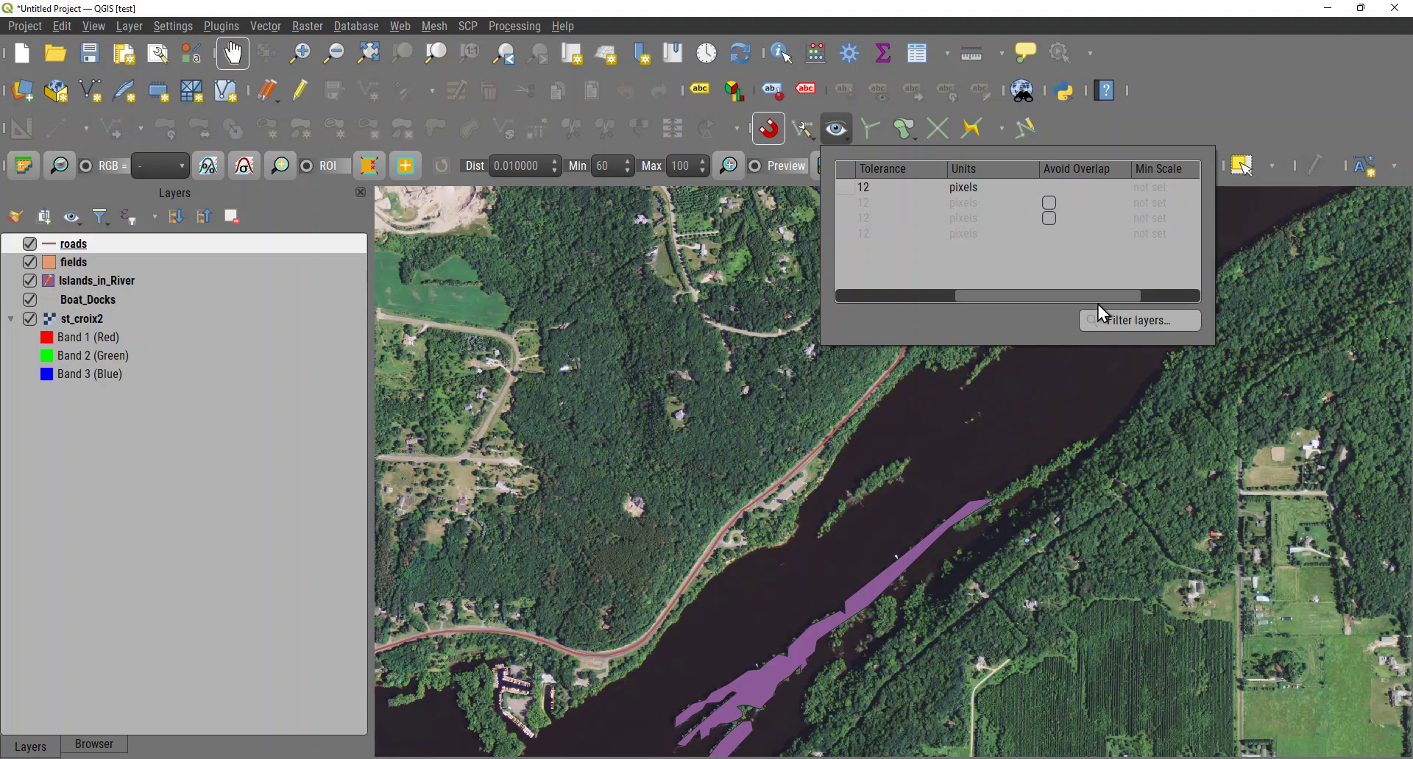
left_click_drag(1102, 299, 966, 323)
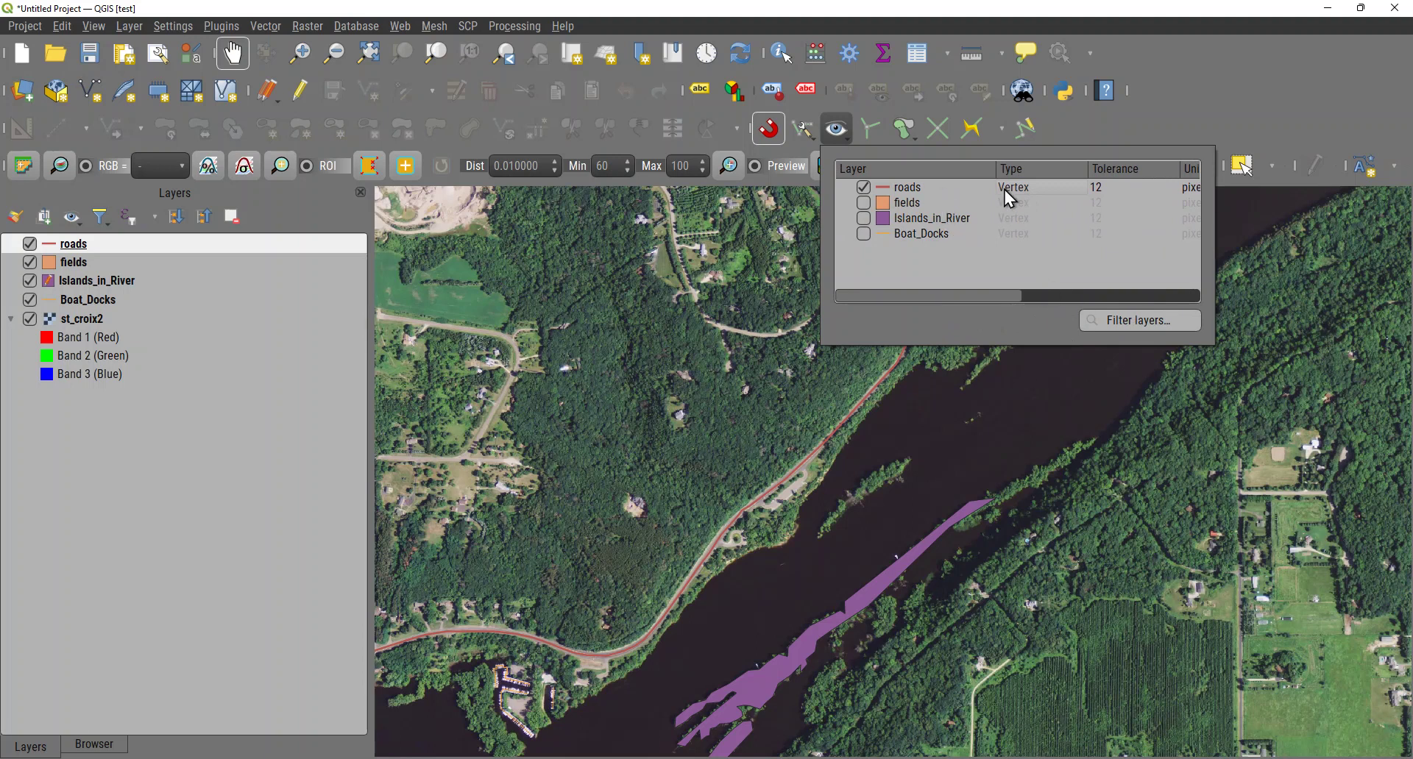
Browse the imagery along the digitized main road to find a junction with an undigitized side road.
left_click(1002, 355)
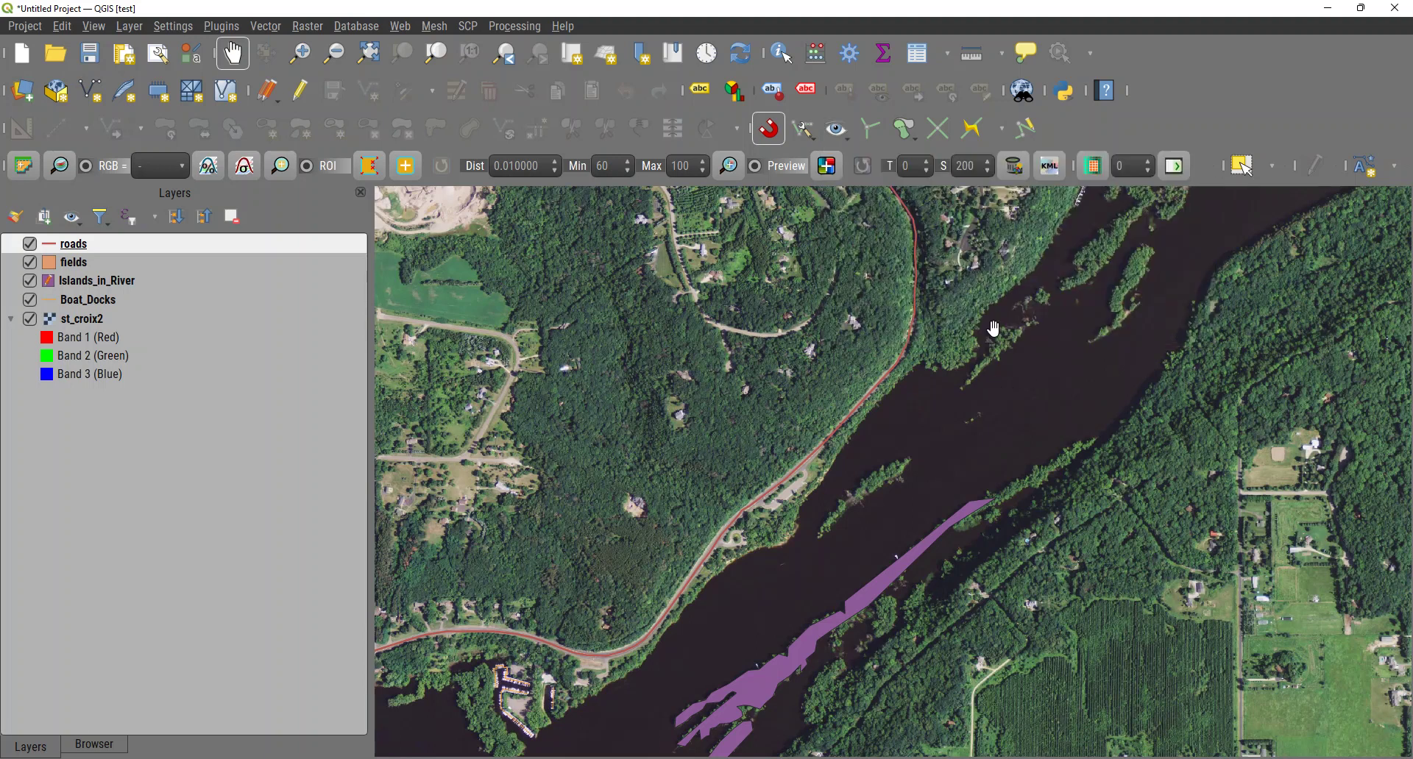
scroll(770, 454, "down", 1)
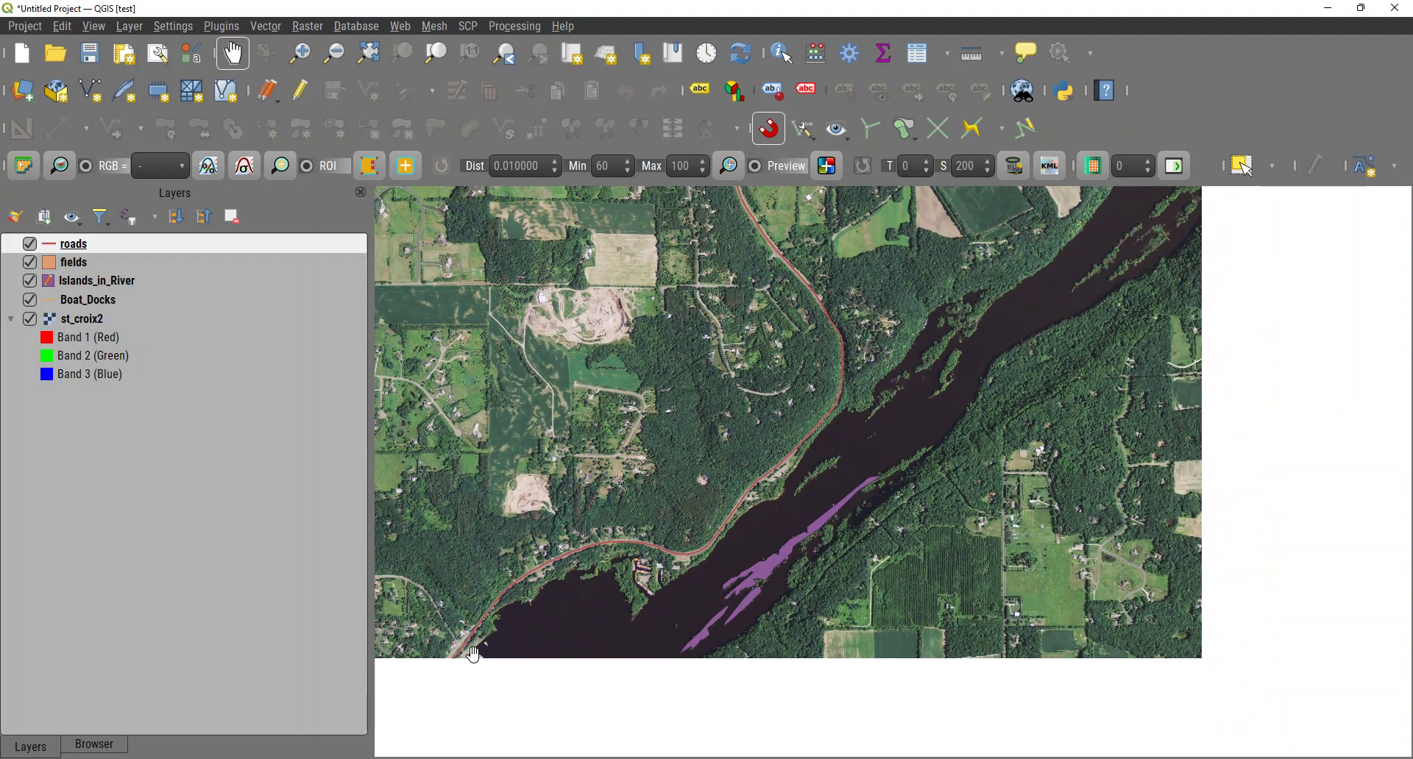
left_click_drag(461, 642, 561, 571)
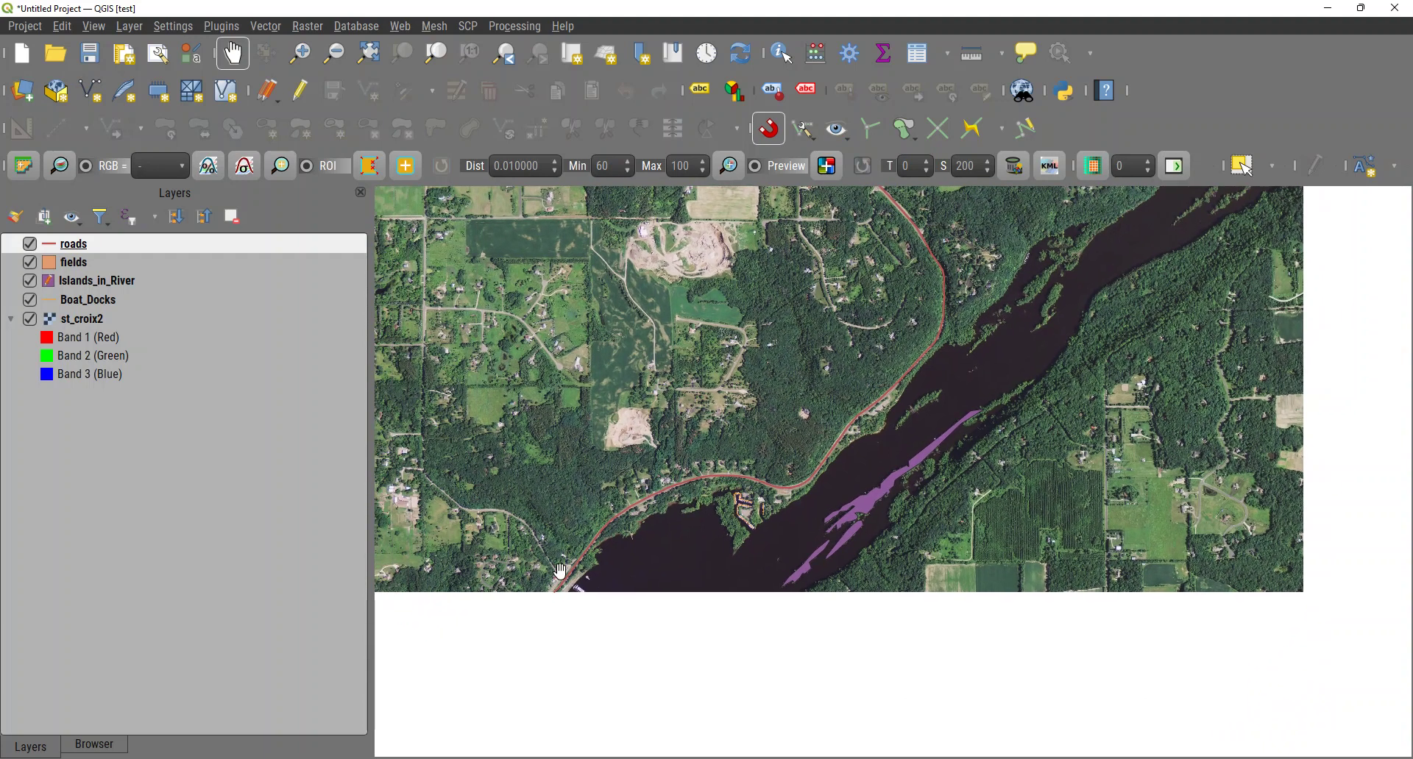
scroll(561, 571, "up", 3)
left_click_drag(561, 505, 701, 325)
left_click_drag(752, 476, 802, 293)
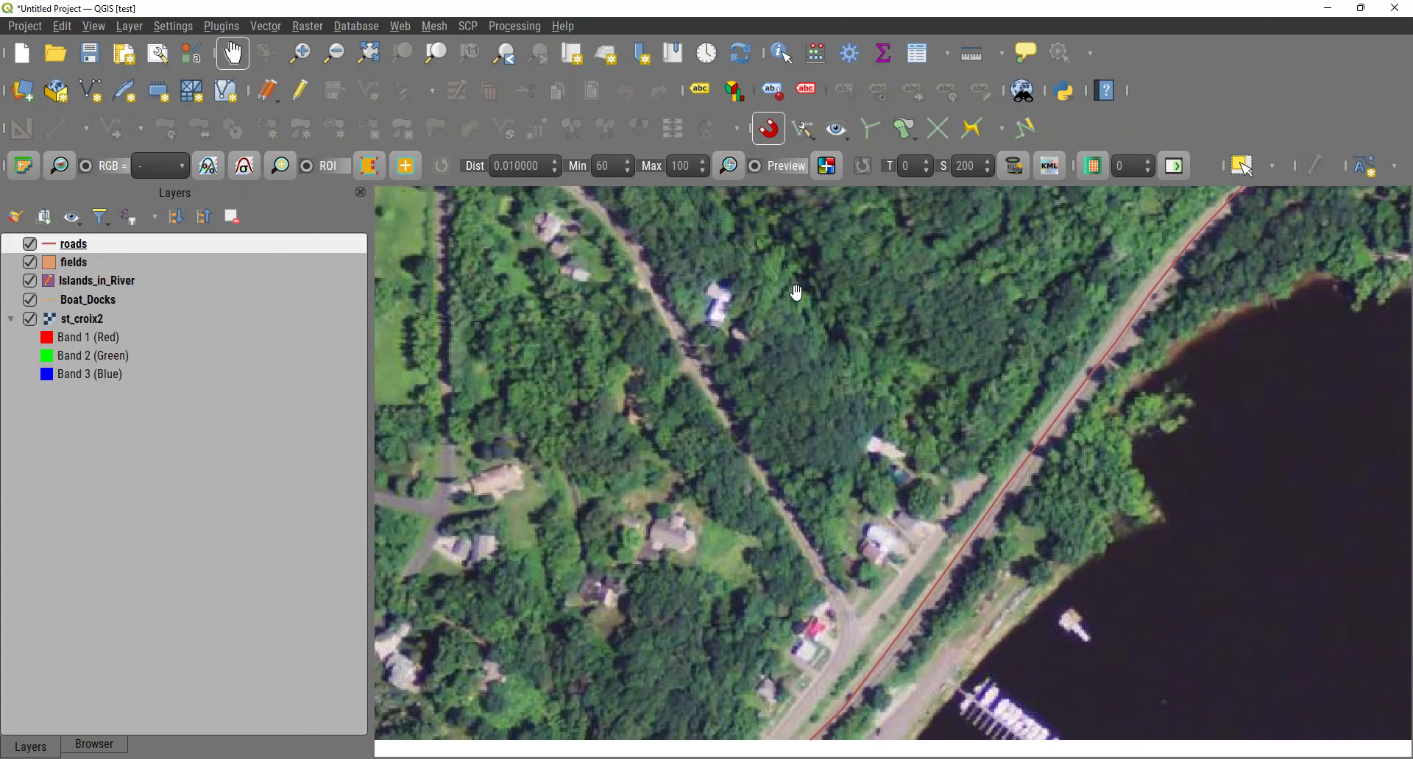
scroll(873, 579, "down", 3)
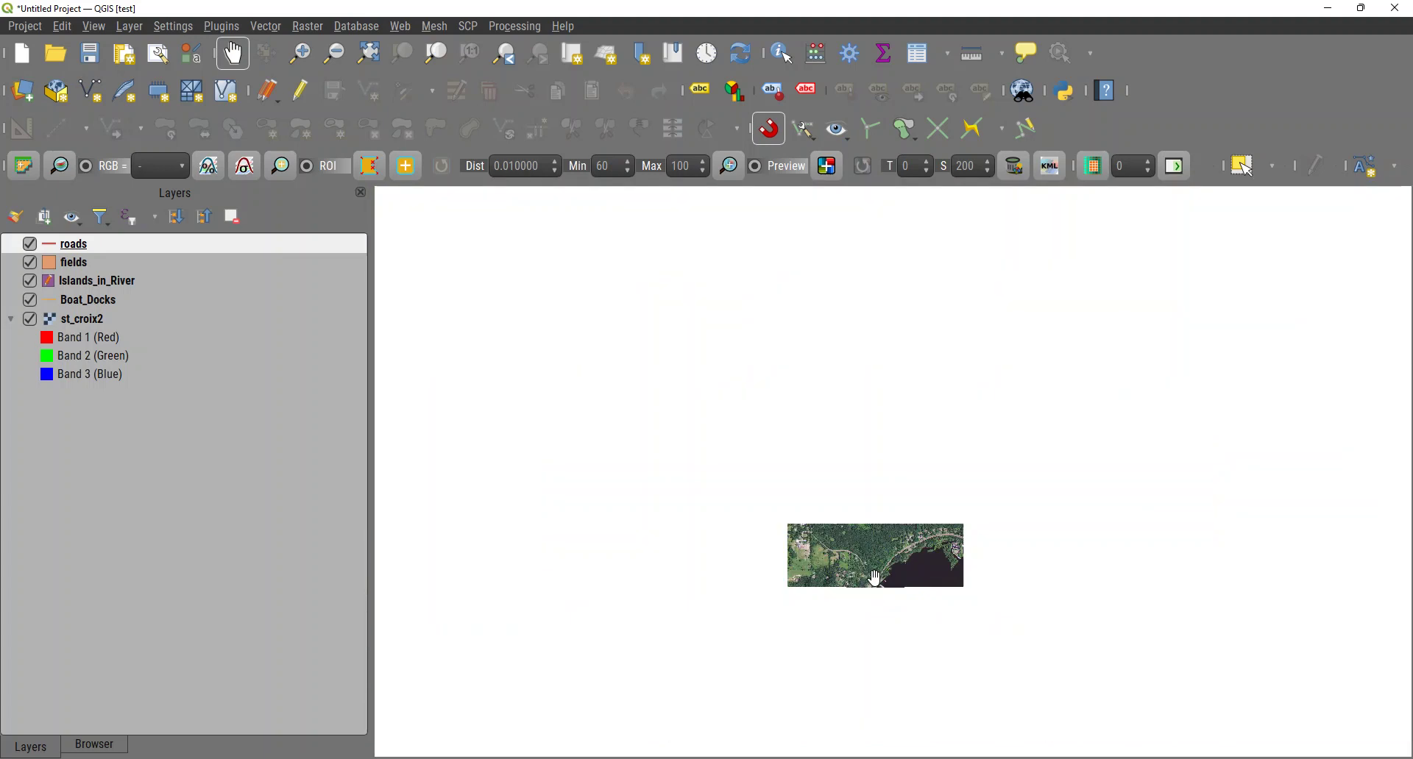
scroll(874, 579, "up", 1)
left_click_drag(1109, 388, 863, 690)
left_click_drag(1040, 435, 903, 647)
scroll(853, 462, "up", 3)
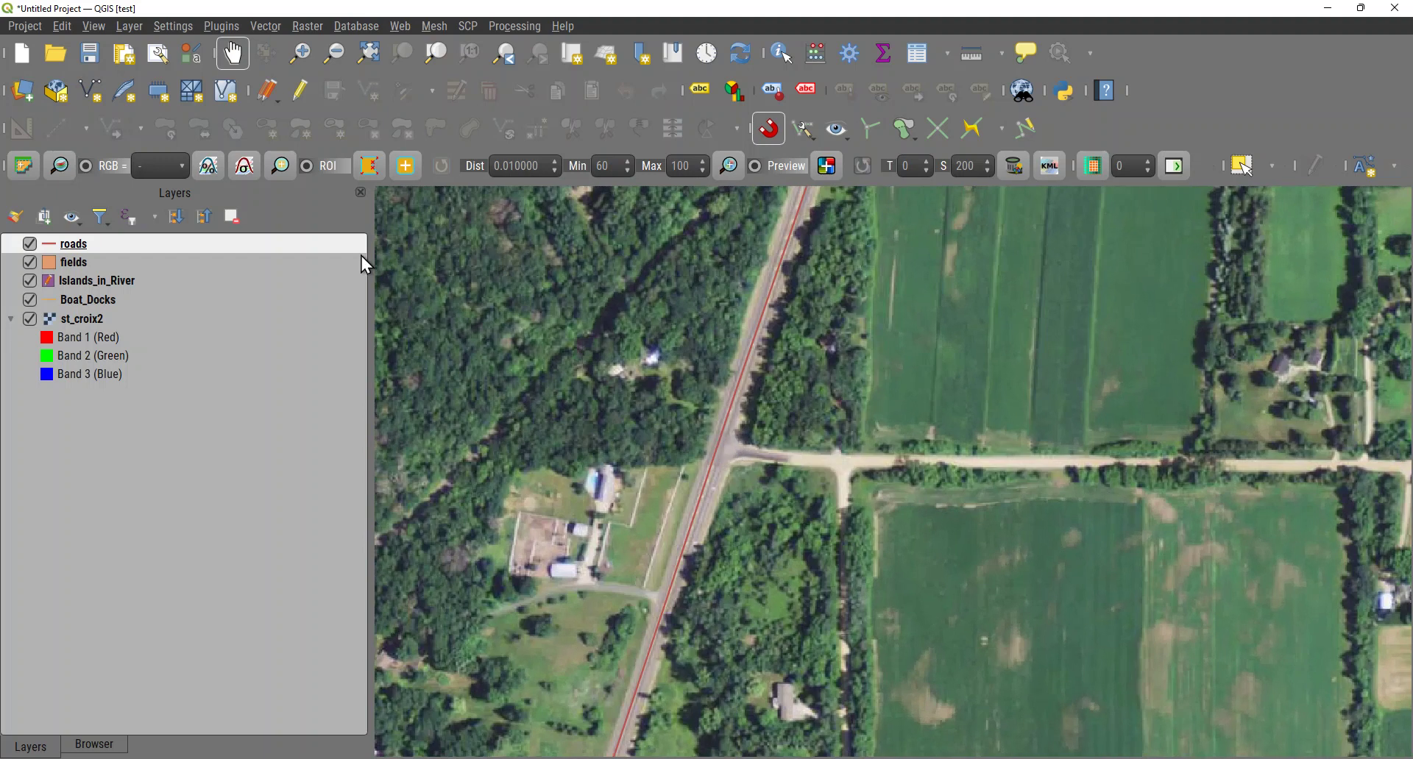
Start editing the roads layer and digitize the side road heading east from the fields, ending it at the main road line.
left_click(301, 95)
left_click(368, 94)
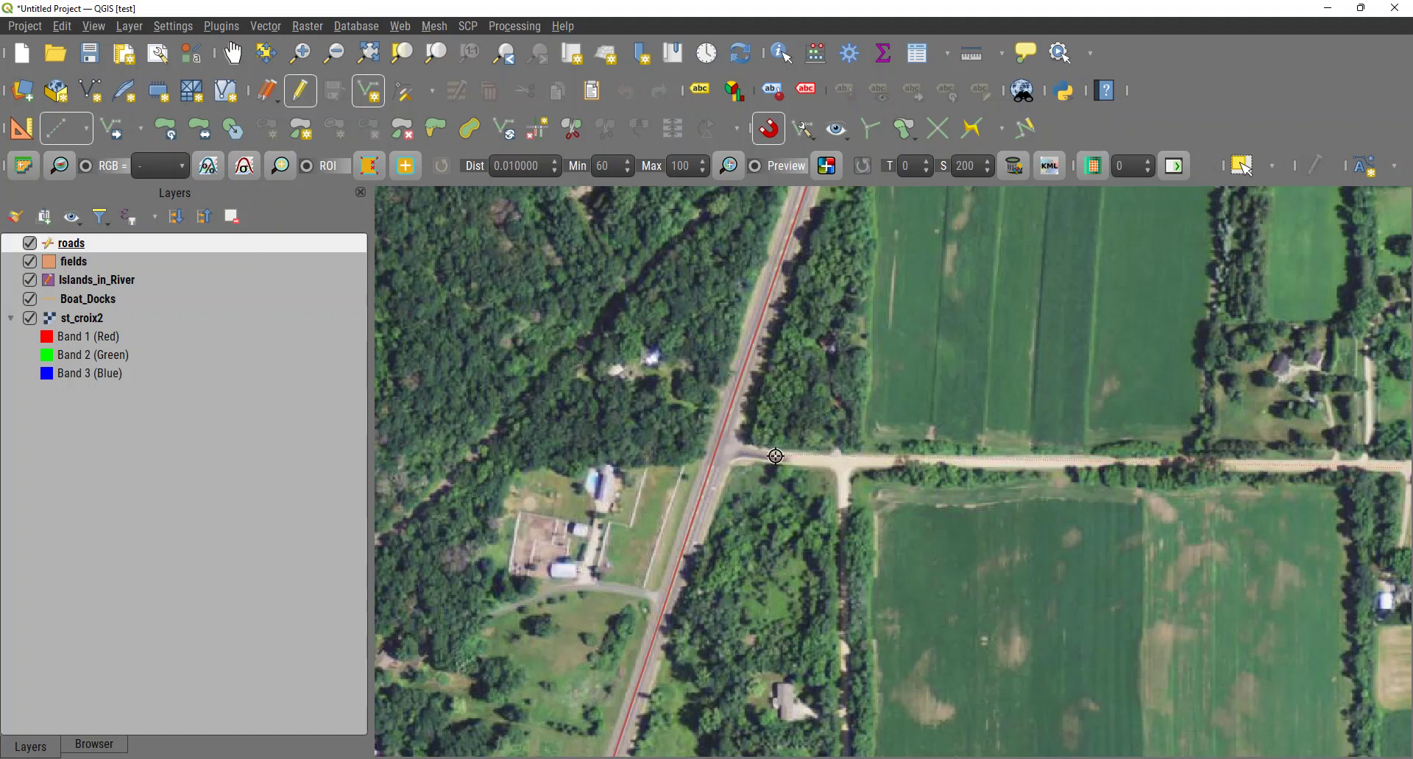
left_click(874, 461)
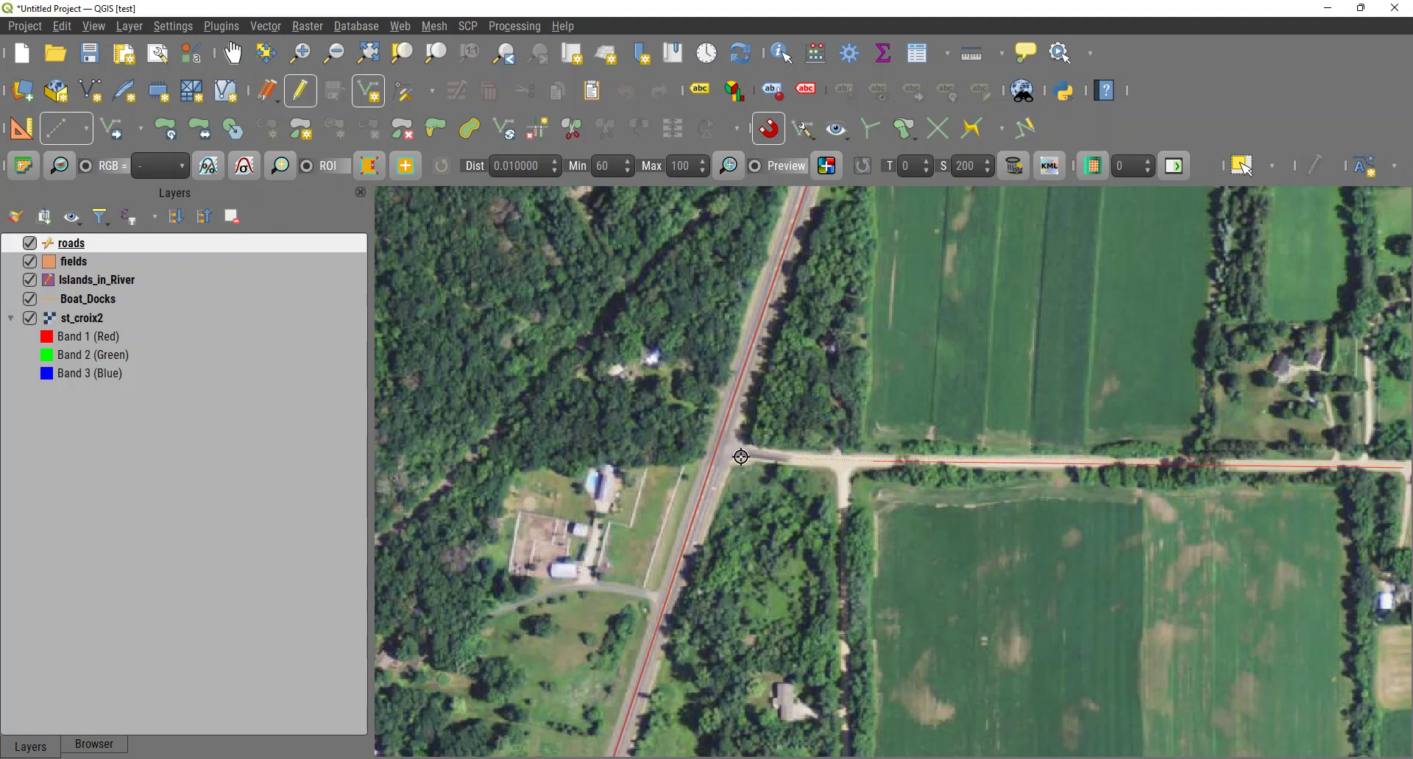
left_click(732, 455)
scroll(715, 449, "up", 3)
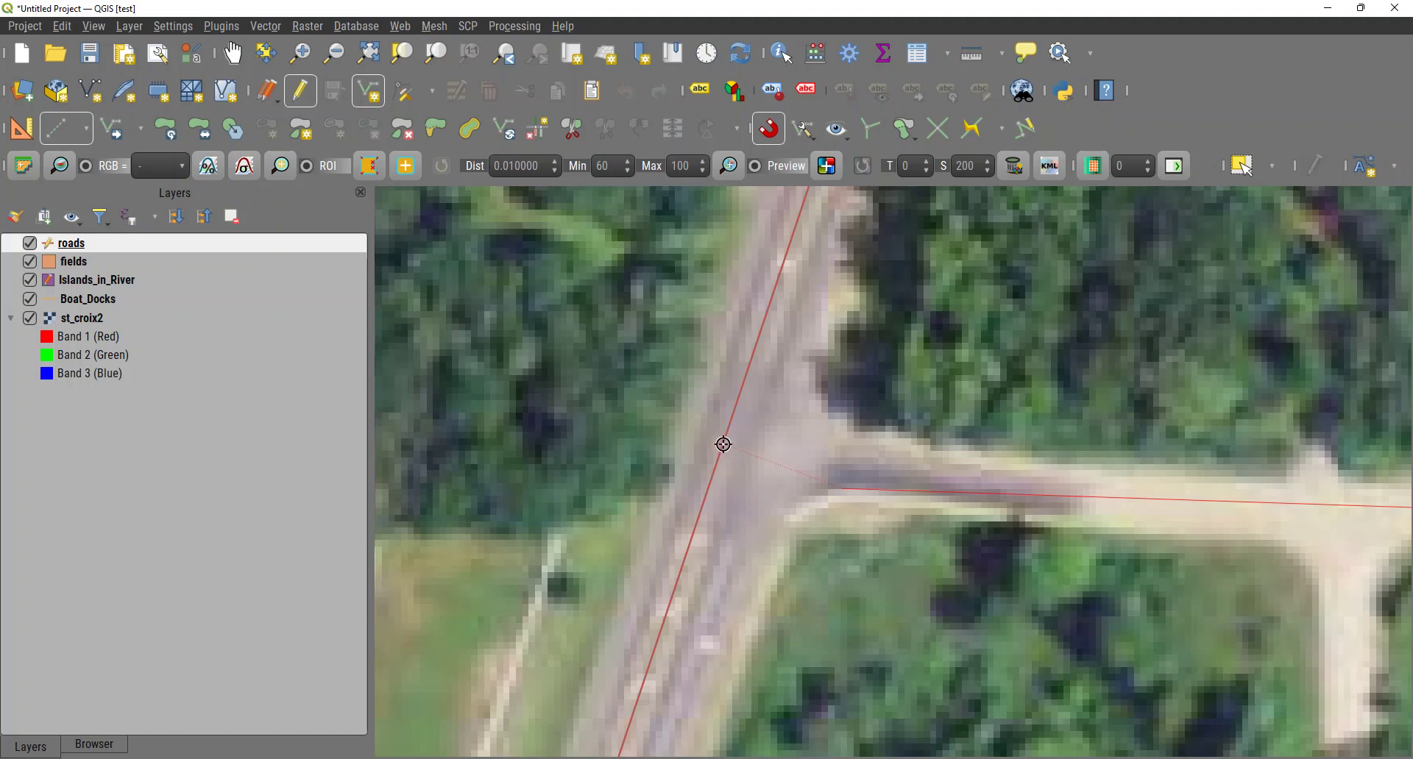
right_click(723, 444)
left_click(784, 486)
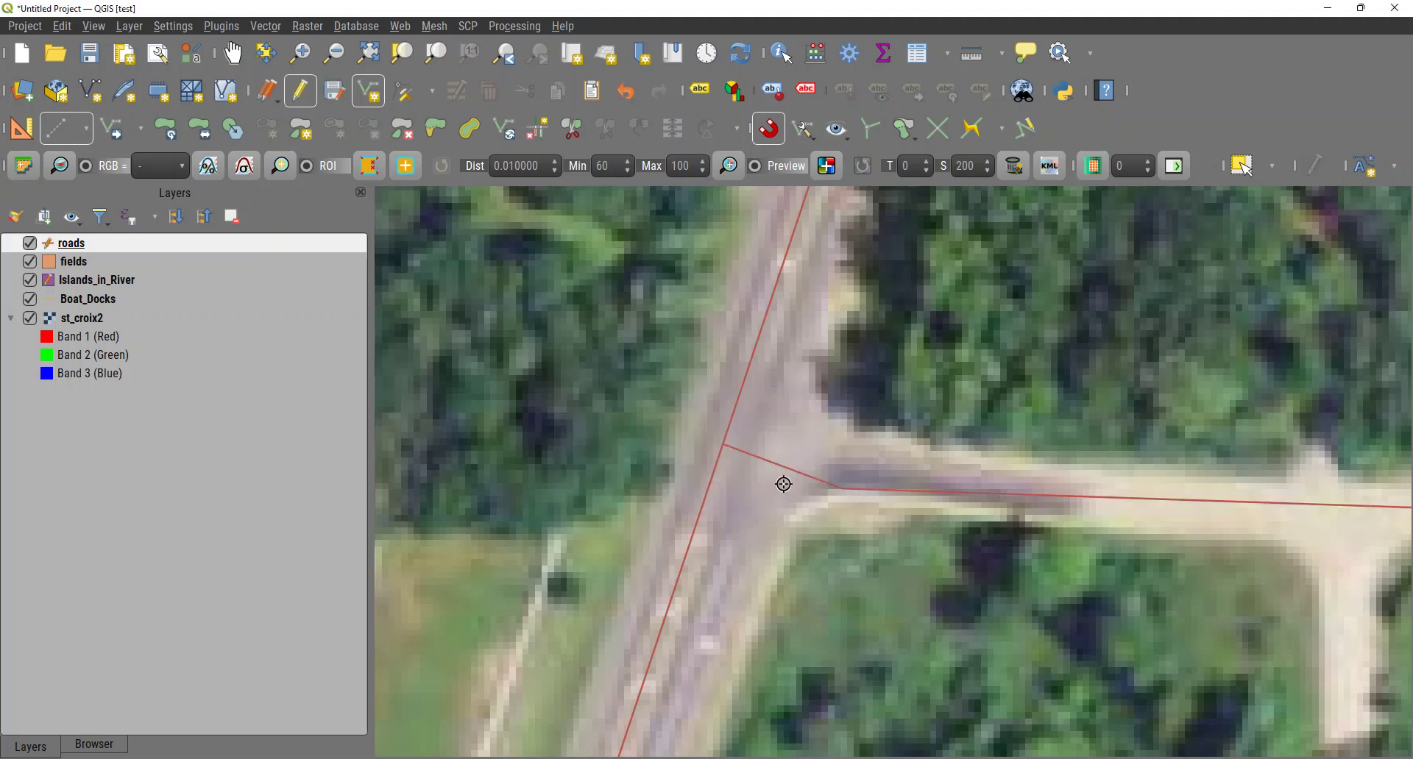
Inspect the side road's end at the main road with the Vertex Tool and review the roads layer's Advanced Configuration snapping settings.
scroll(754, 480, "up", 5)
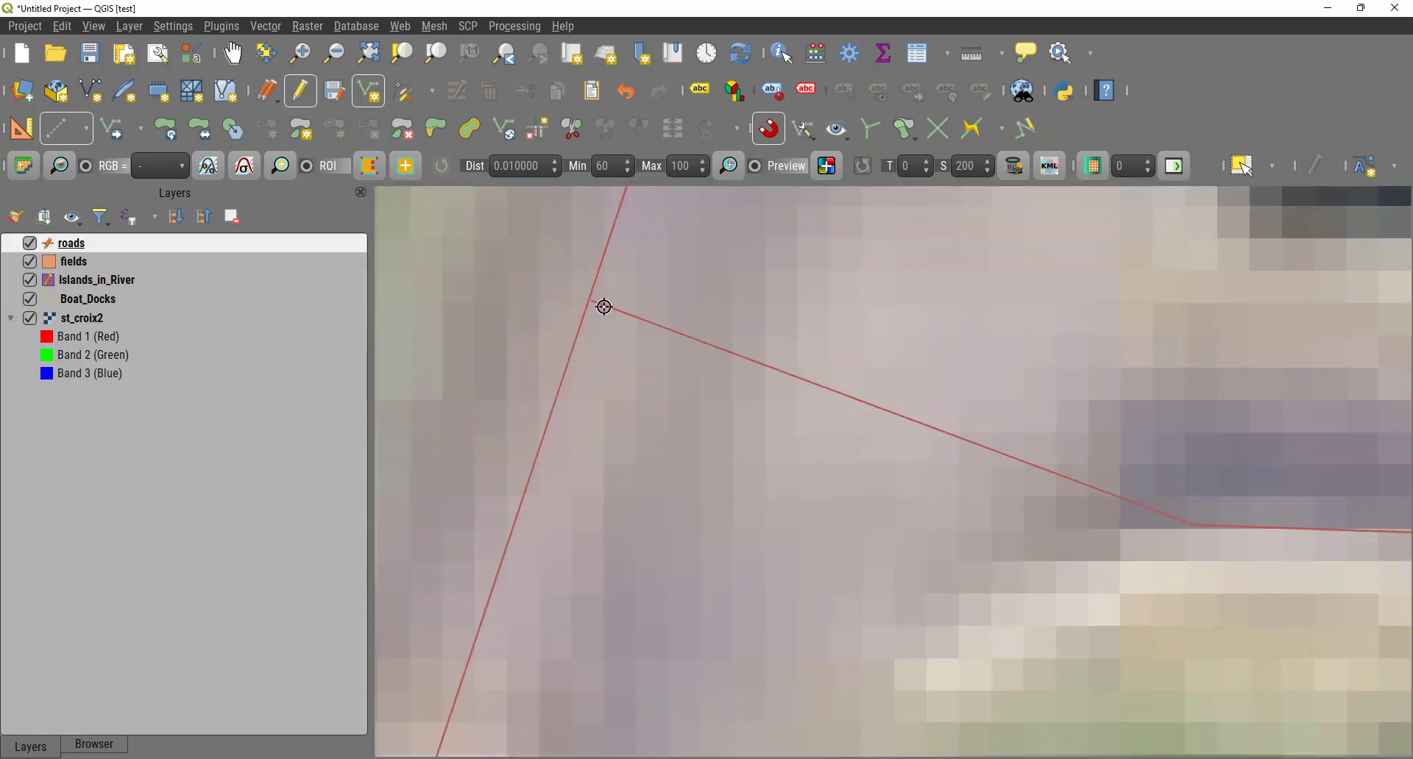
scroll(593, 301, "up", 1)
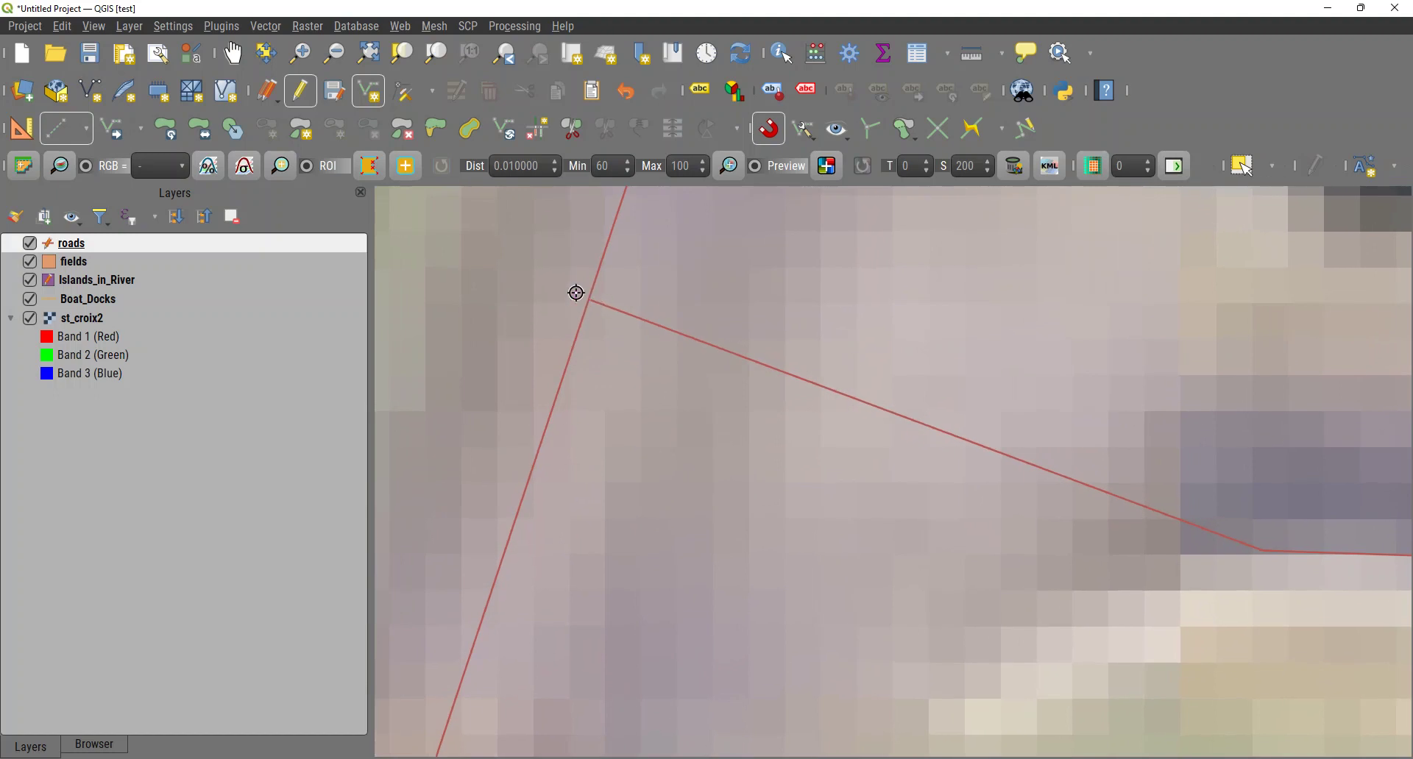
left_click(410, 92)
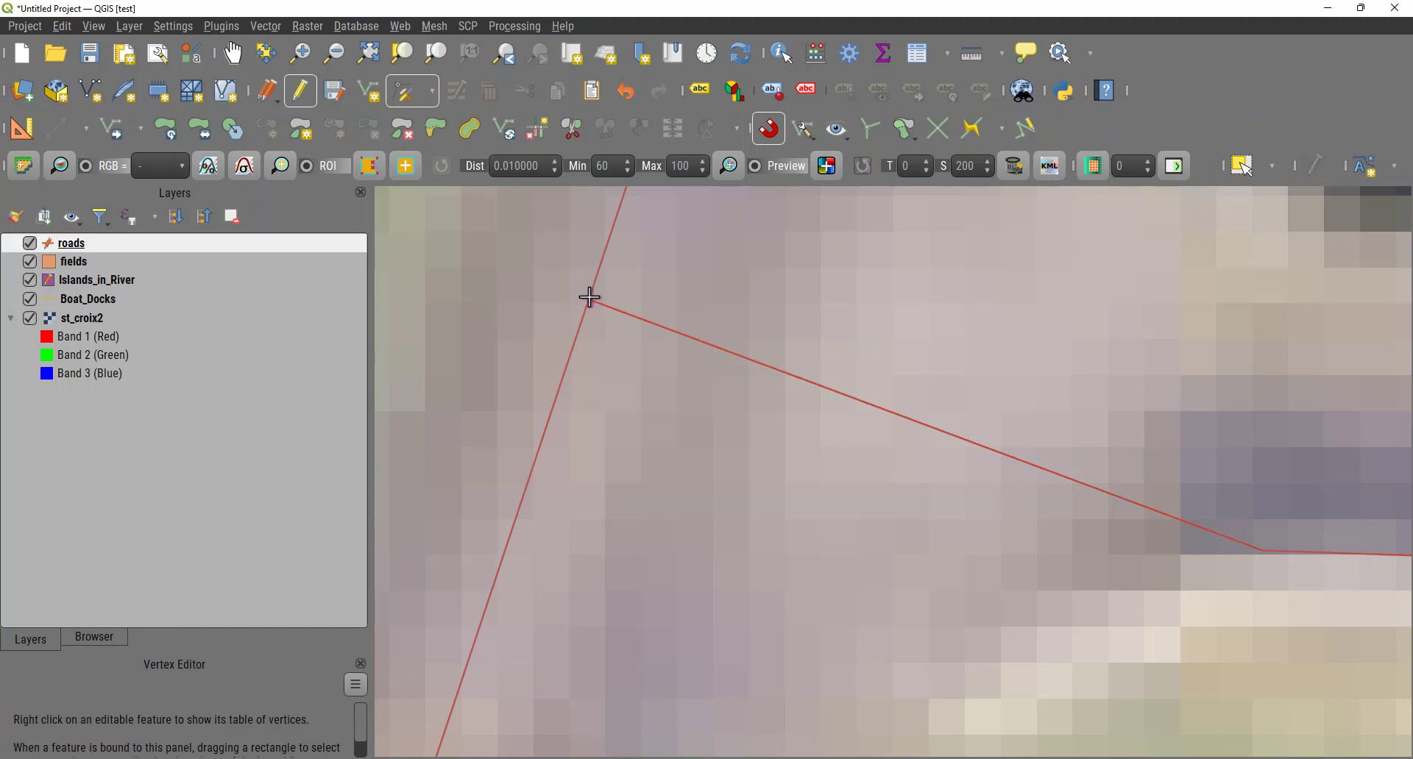
left_click(846, 135)
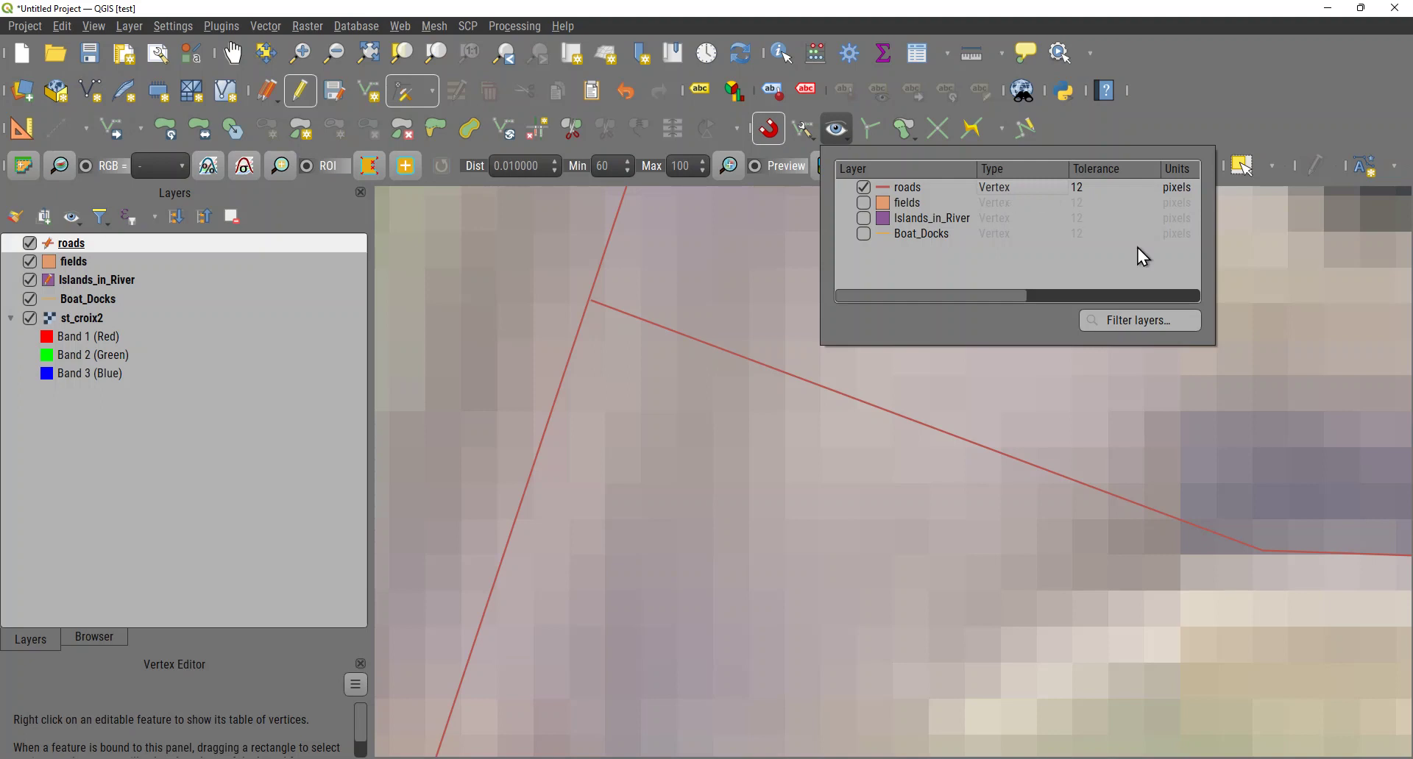
left_click(1033, 368)
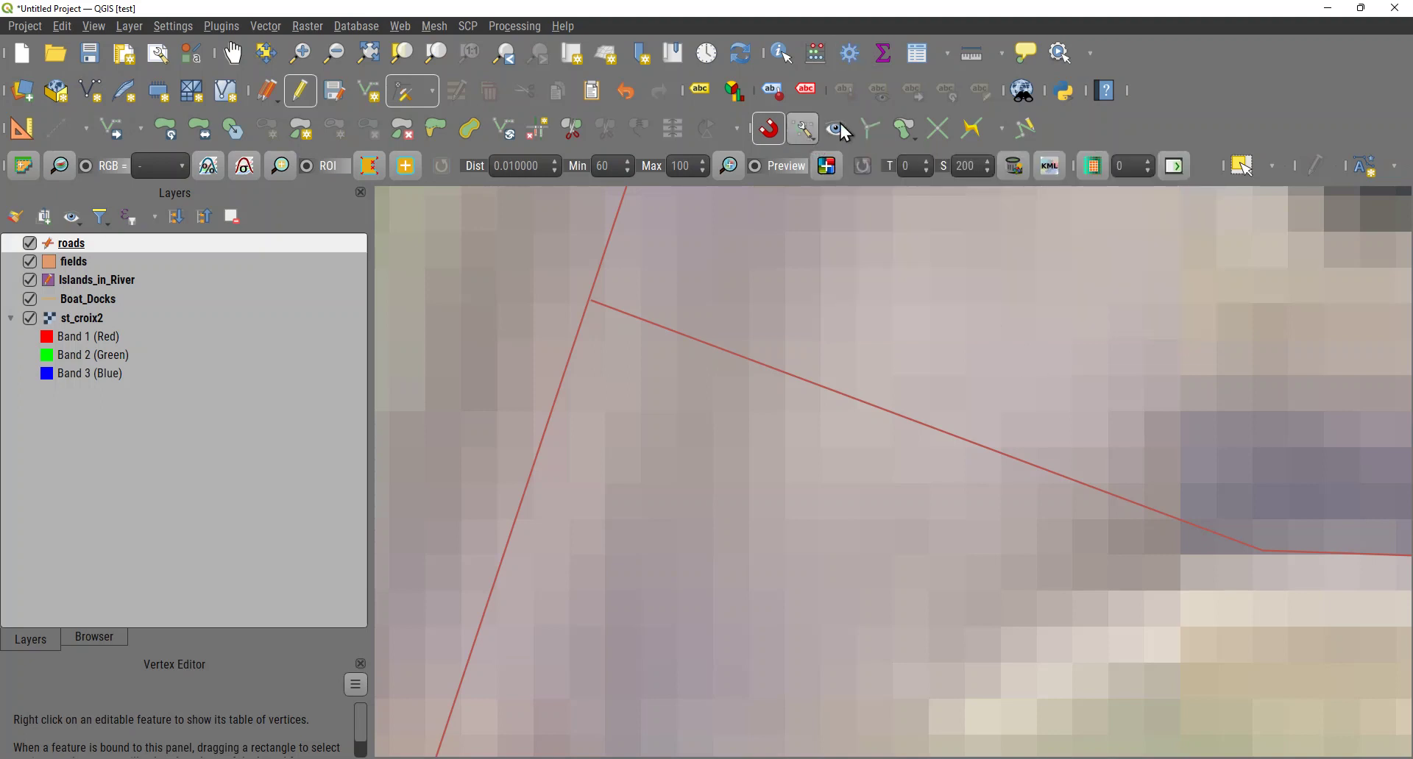
left_click(819, 136)
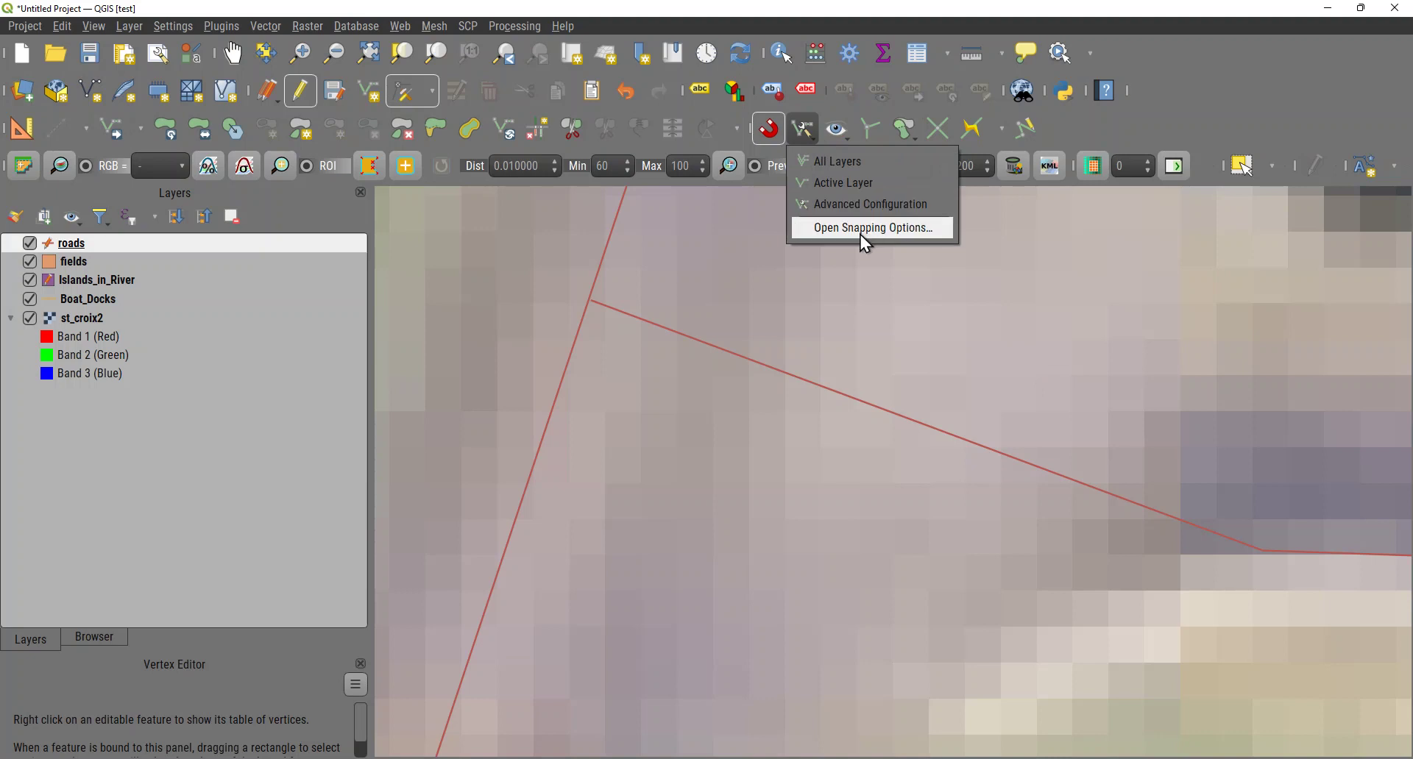
left_click(863, 213)
left_click(848, 131)
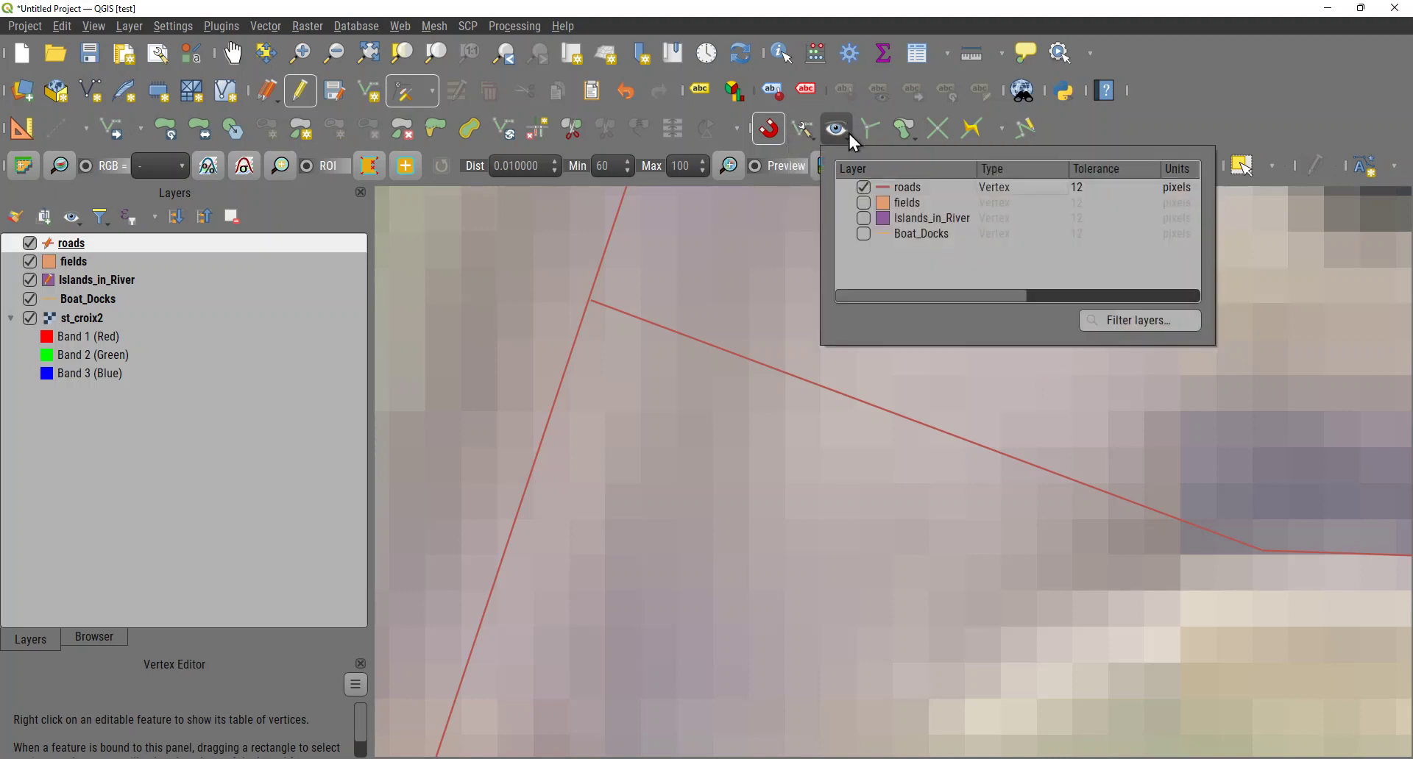
Enable topological editing and switch snapping from Advanced Configuration to Active Layer.
left_click(872, 129)
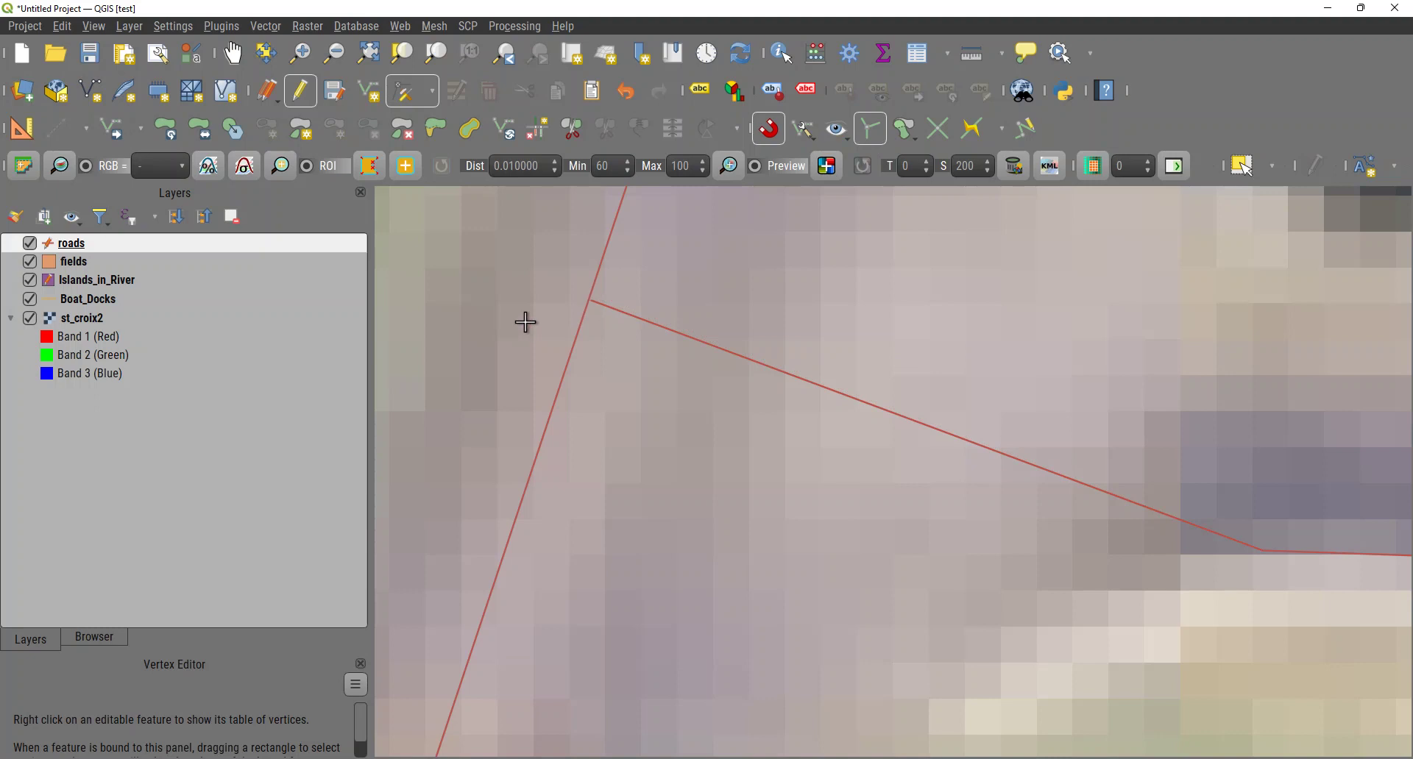
left_click(873, 131)
left_click(811, 136)
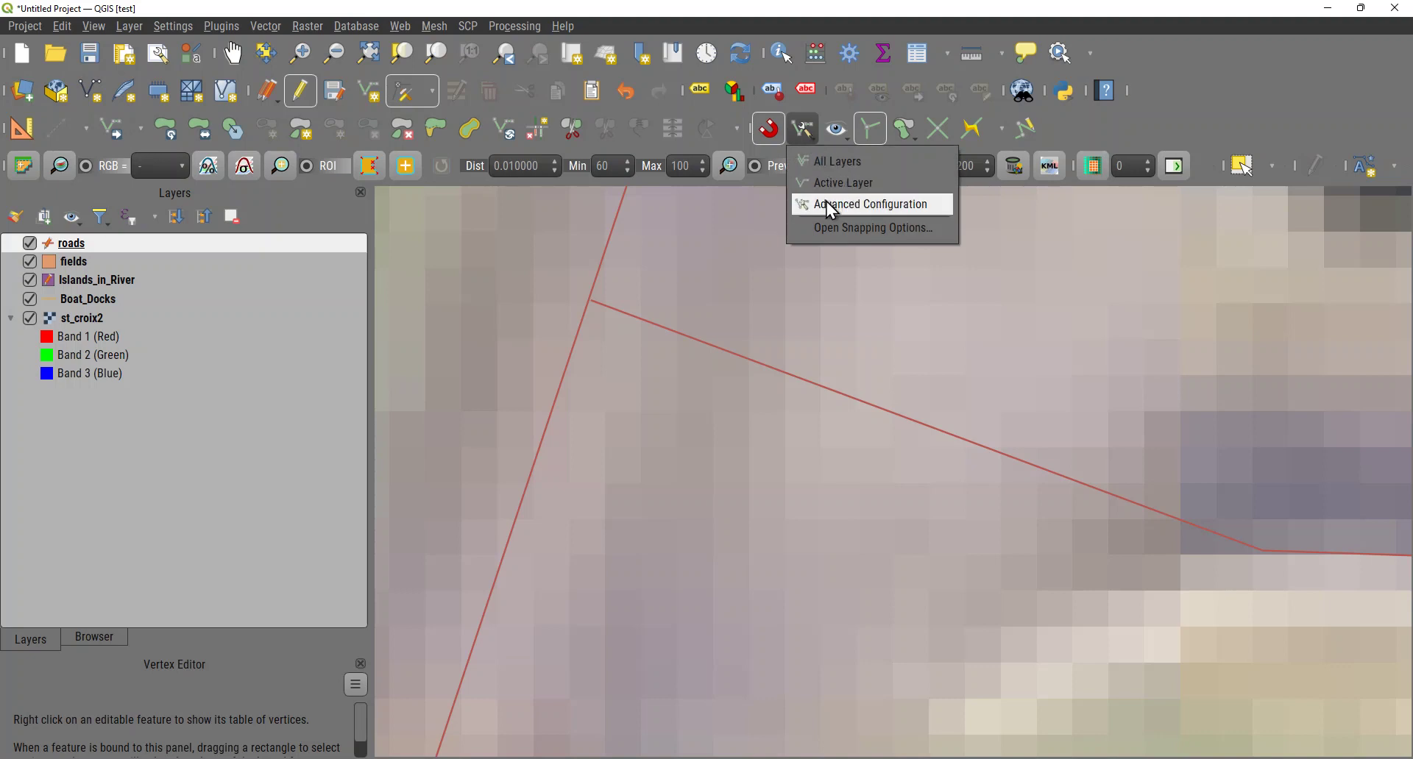
left_click(841, 184)
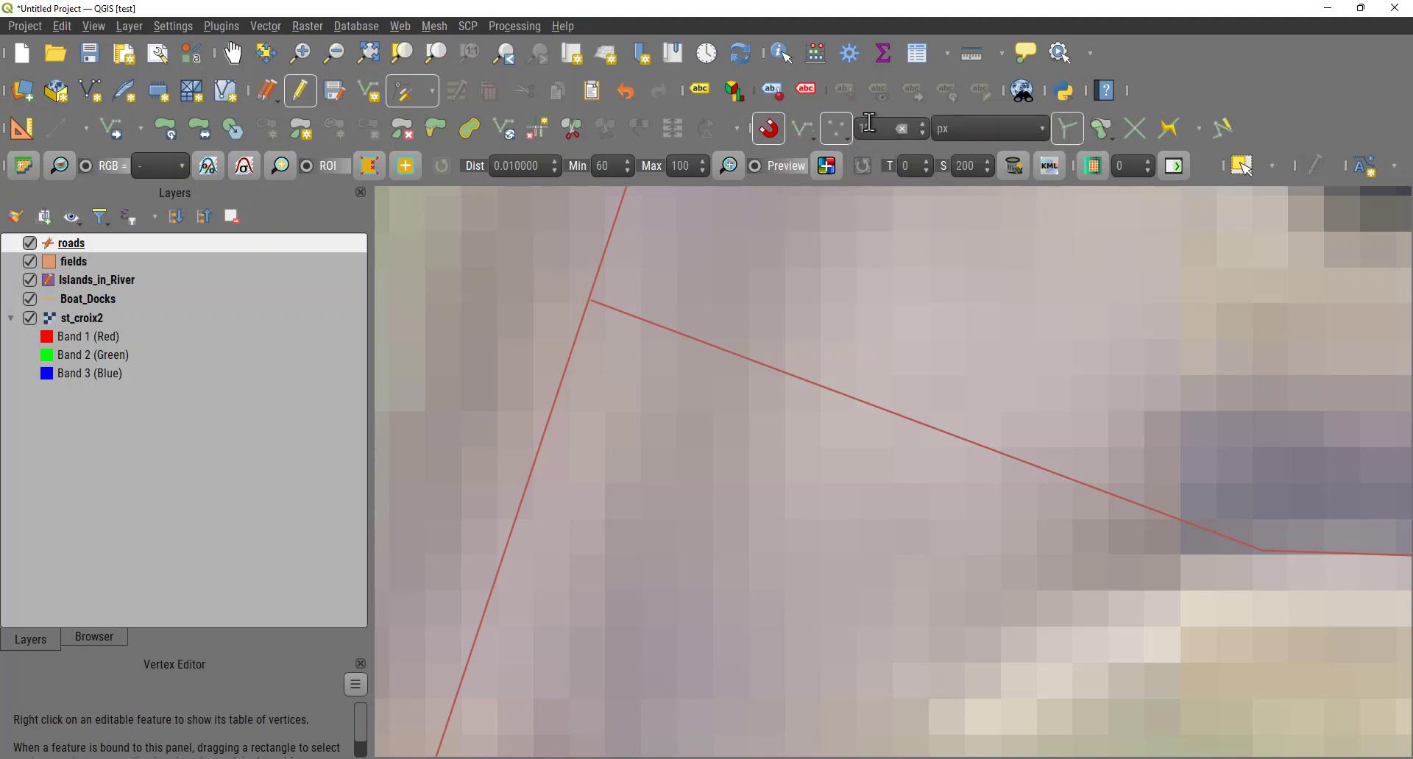
Enable Segment as a snapping type for the active roads layer.
left_click(850, 138)
left_click(861, 183)
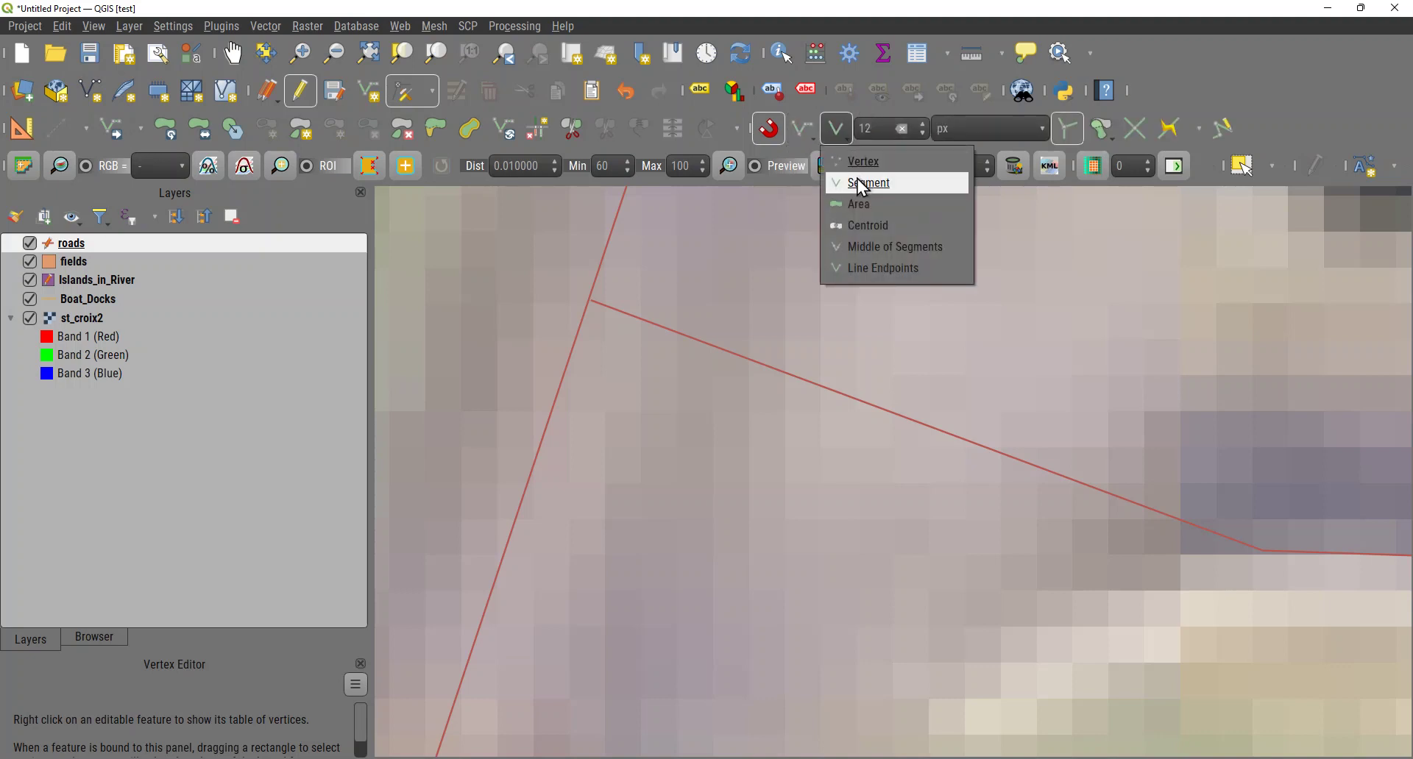
left_click(880, 189)
left_click(650, 418)
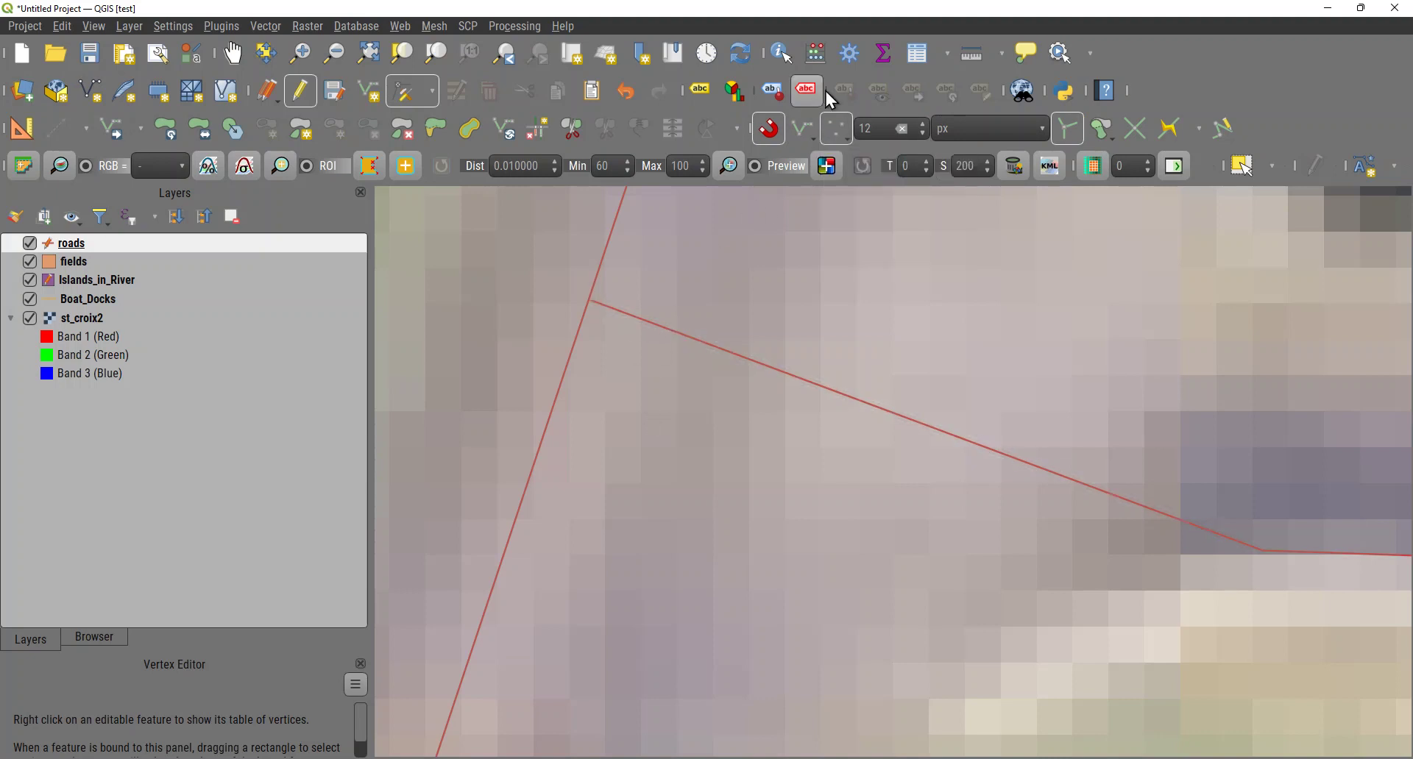
left_click(850, 147)
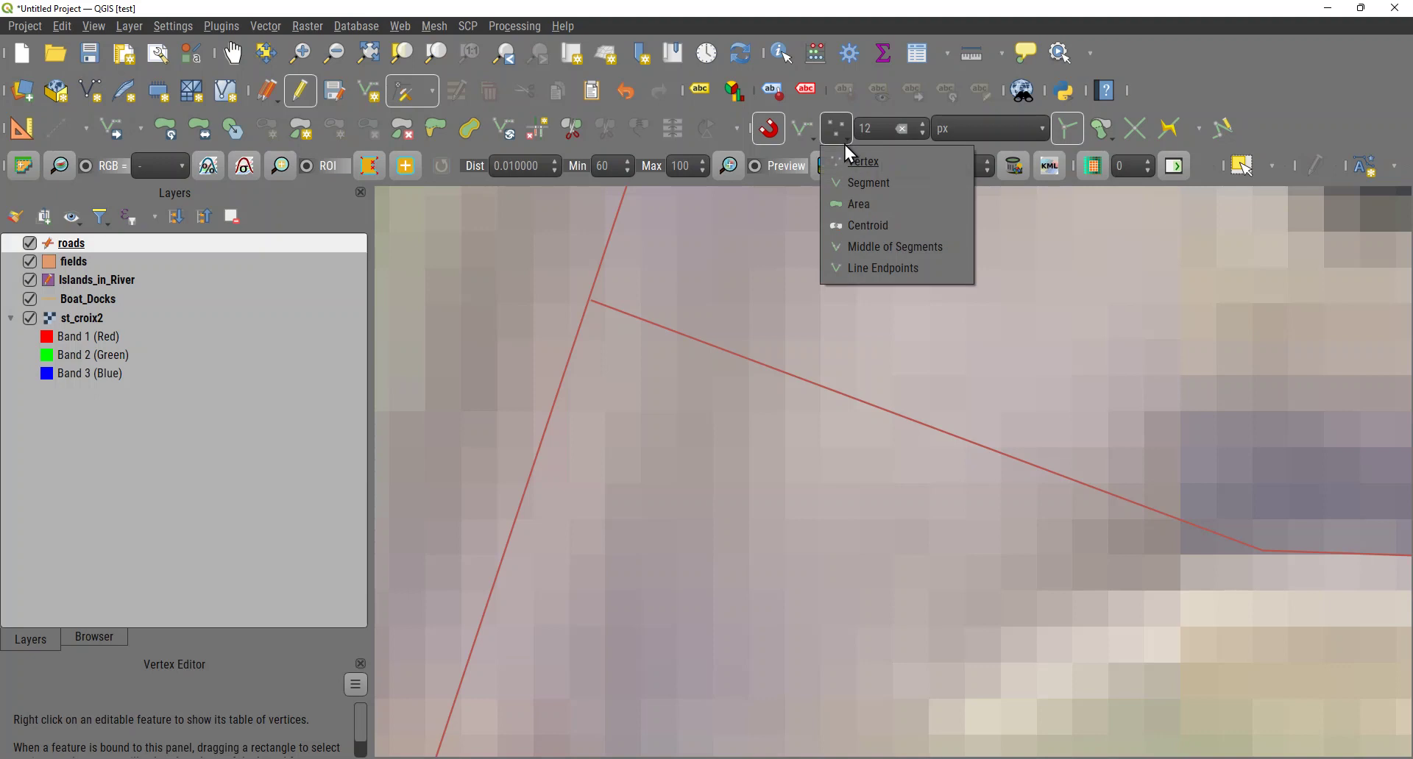
left_click(858, 183)
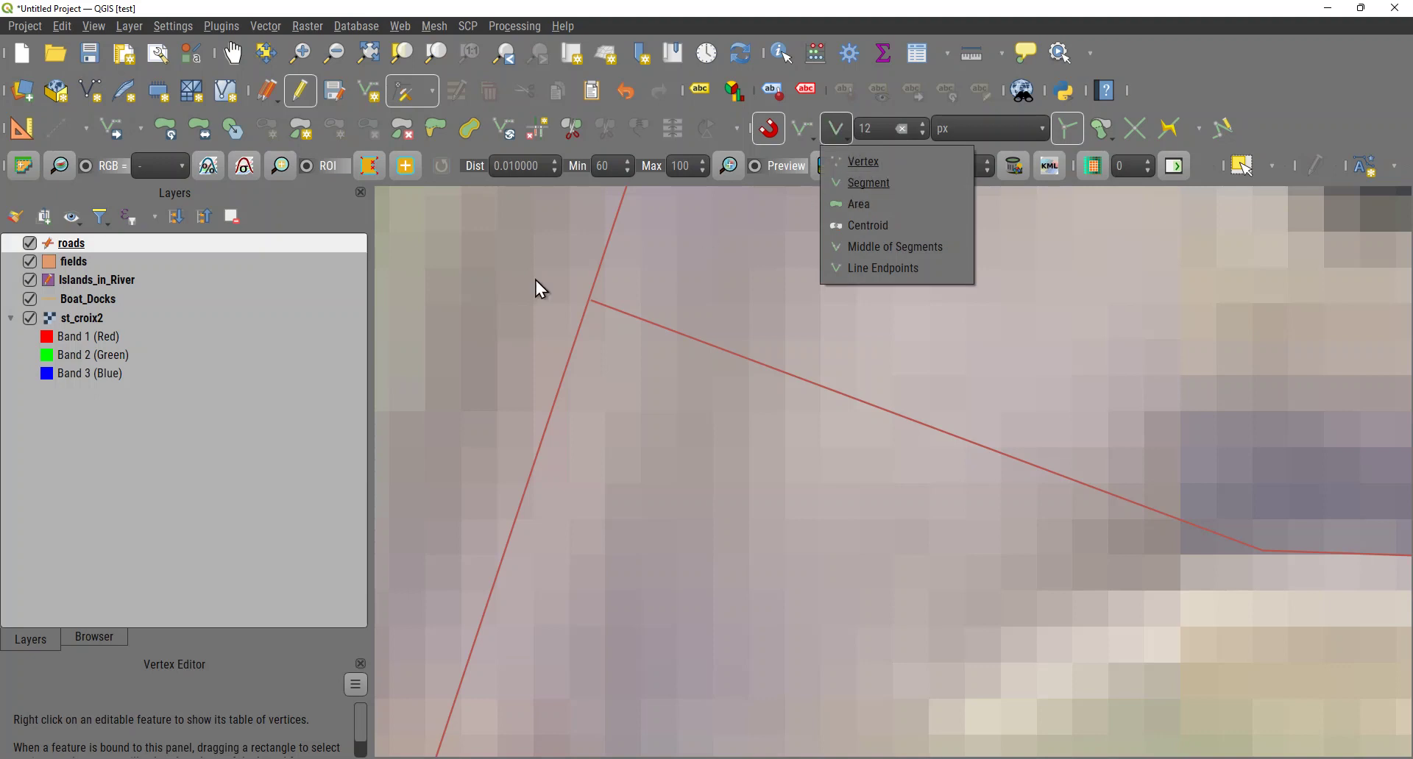
Move the side road's end vertex so it snaps onto the main road segment, and check the junction.
left_click(684, 333)
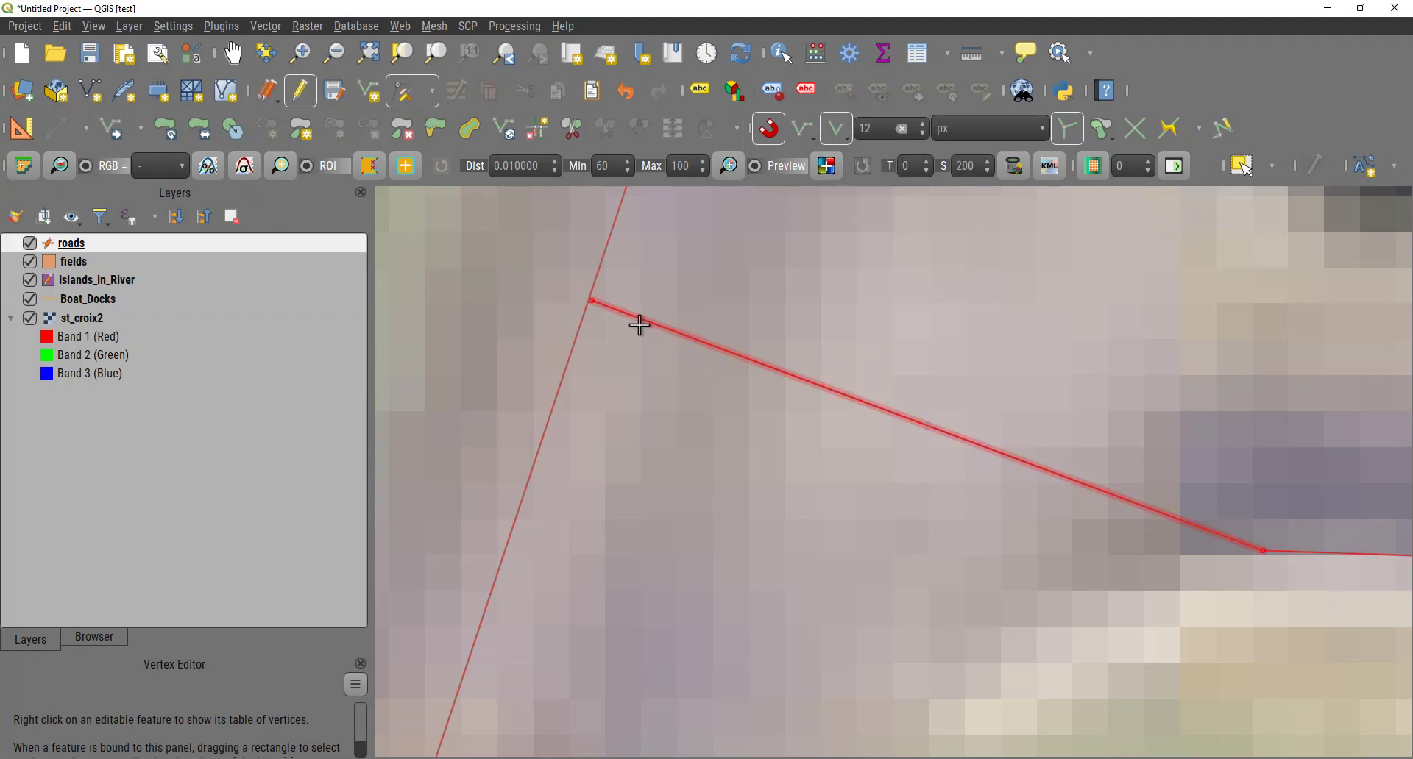
left_click(584, 296)
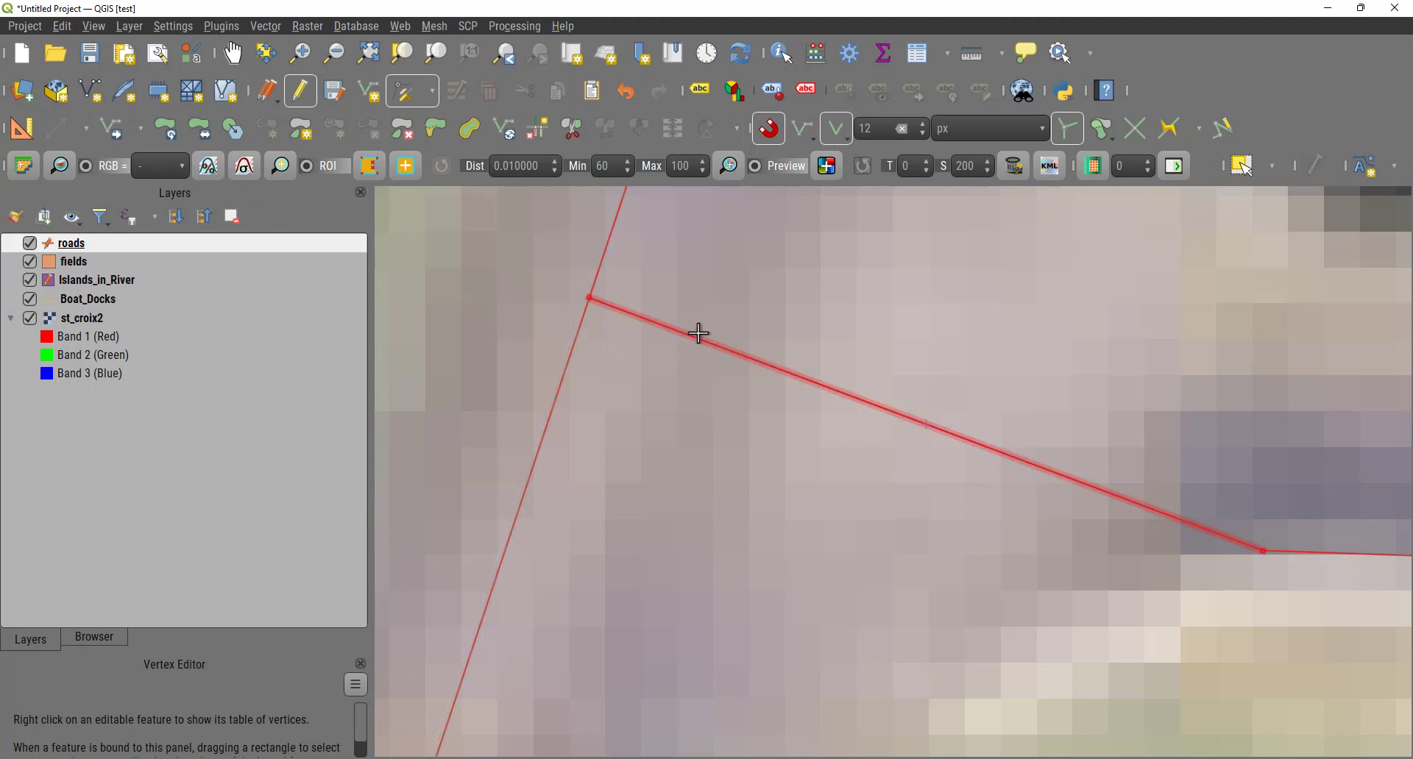
scroll(700, 333, "down", 1)
scroll(700, 333, "down", 2)
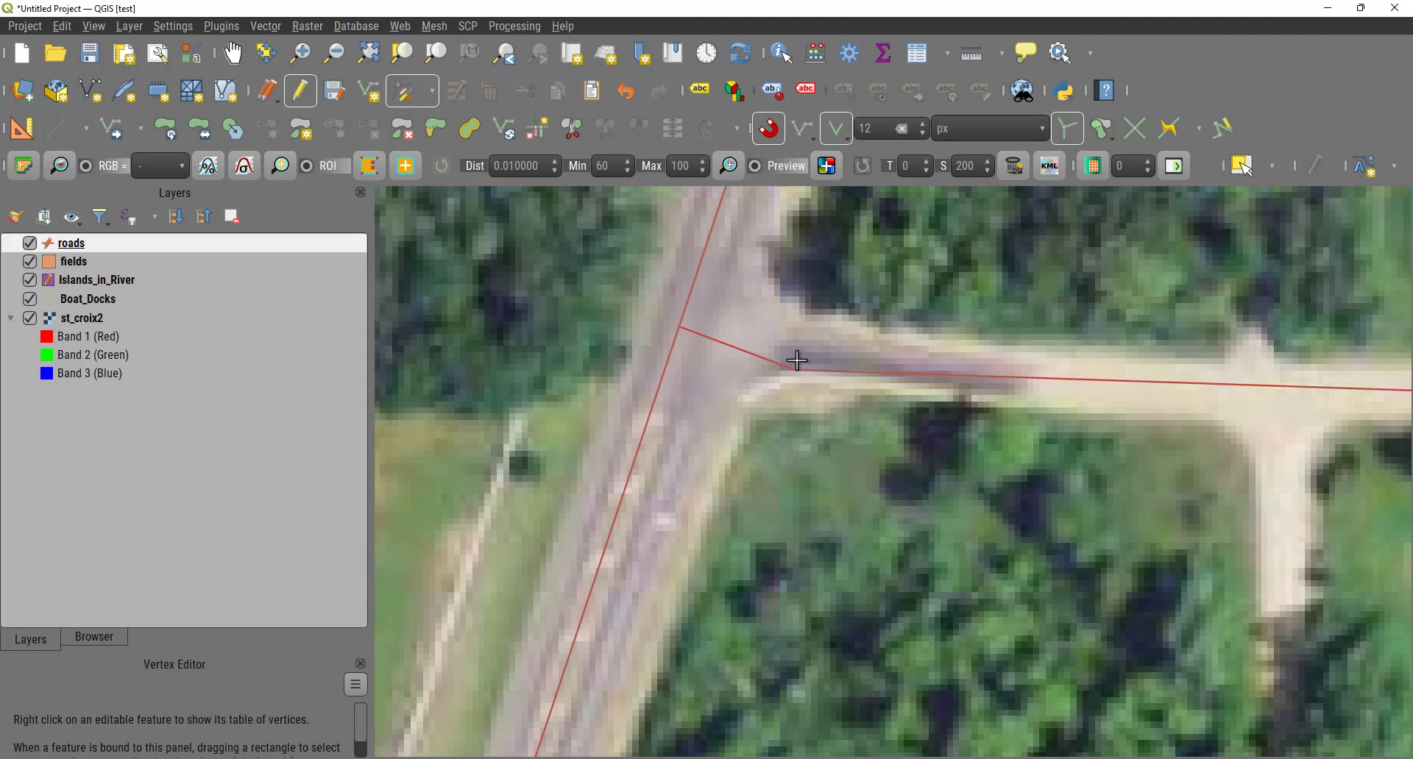
scroll(795, 370, "up", 2)
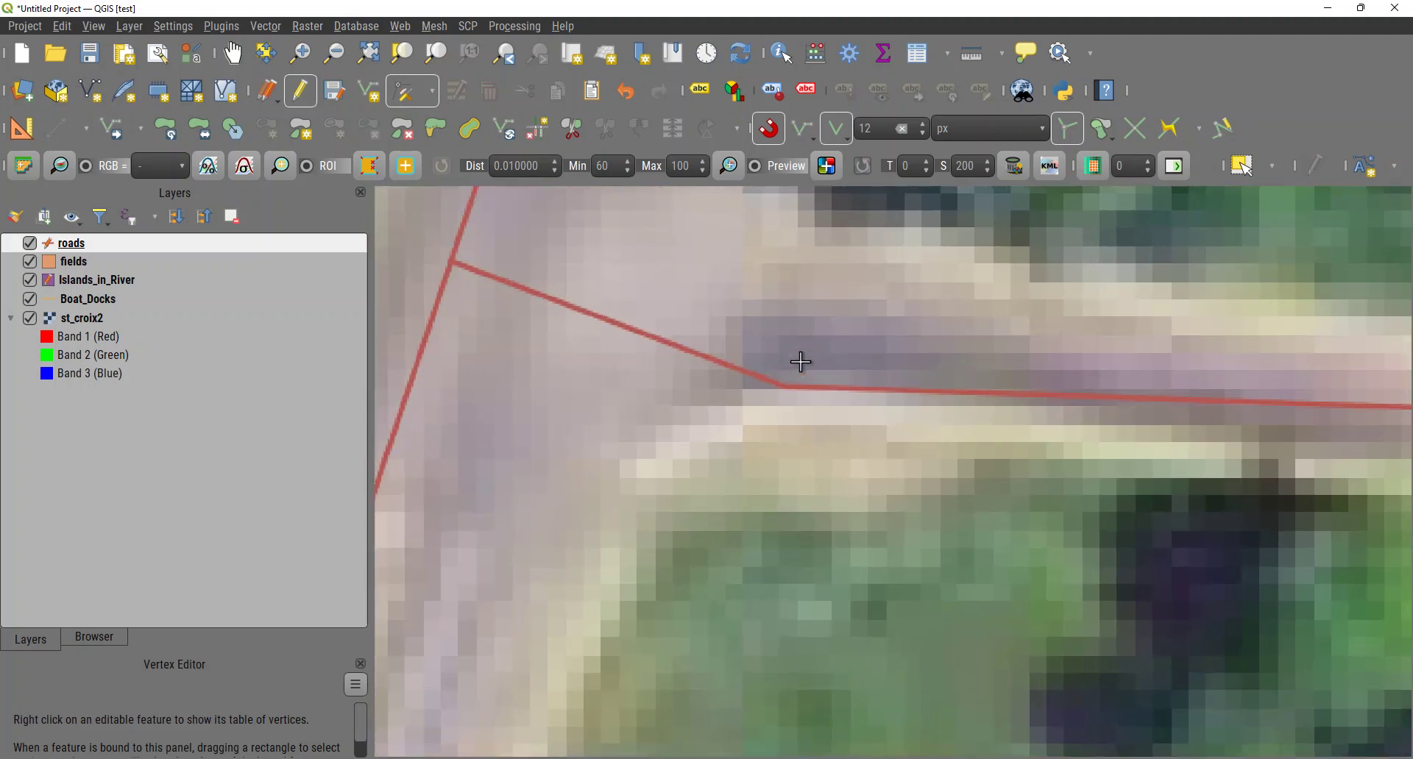
Digitize the short lane running south of the side road, snapping its north end to the side road segment, with an autogenerated fid.
scroll(809, 373, "down", 3)
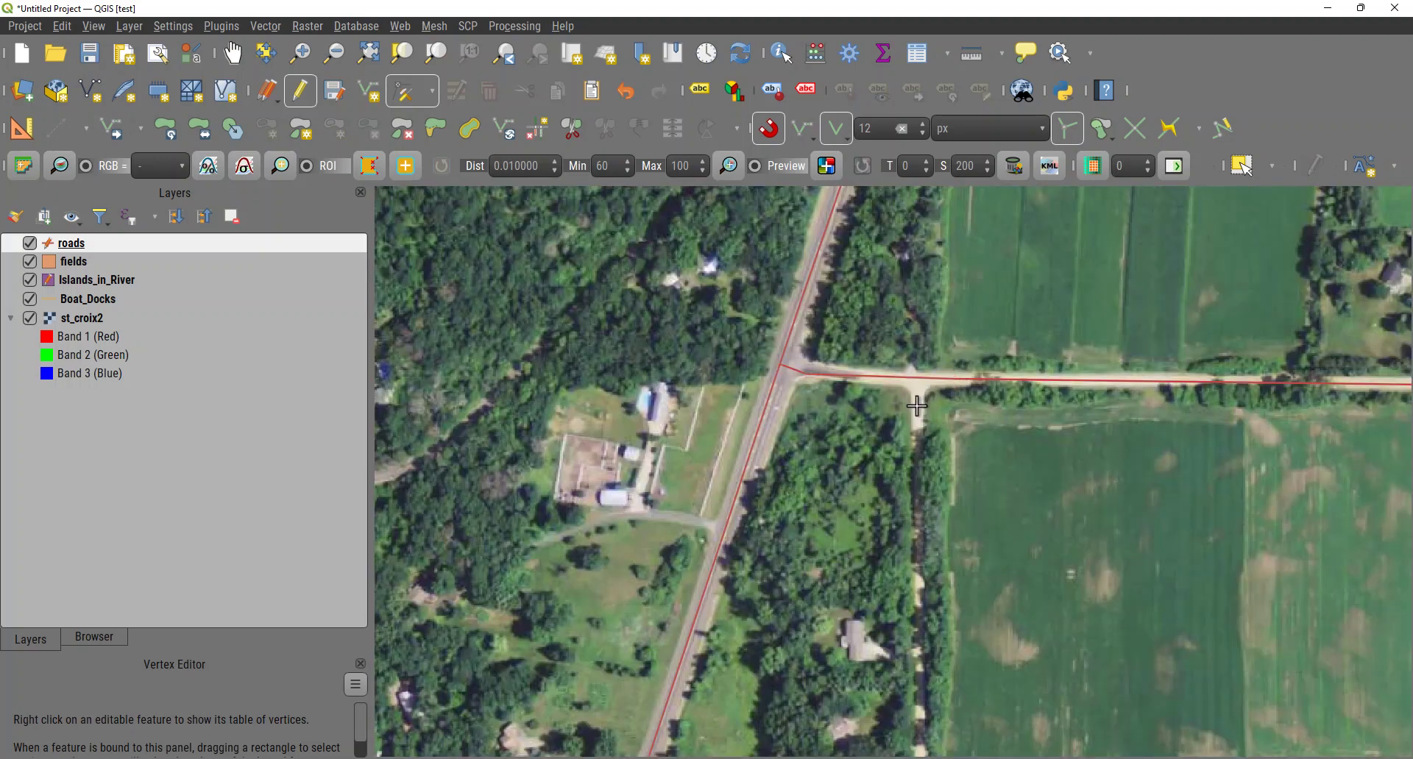
scroll(916, 380, "up", 4)
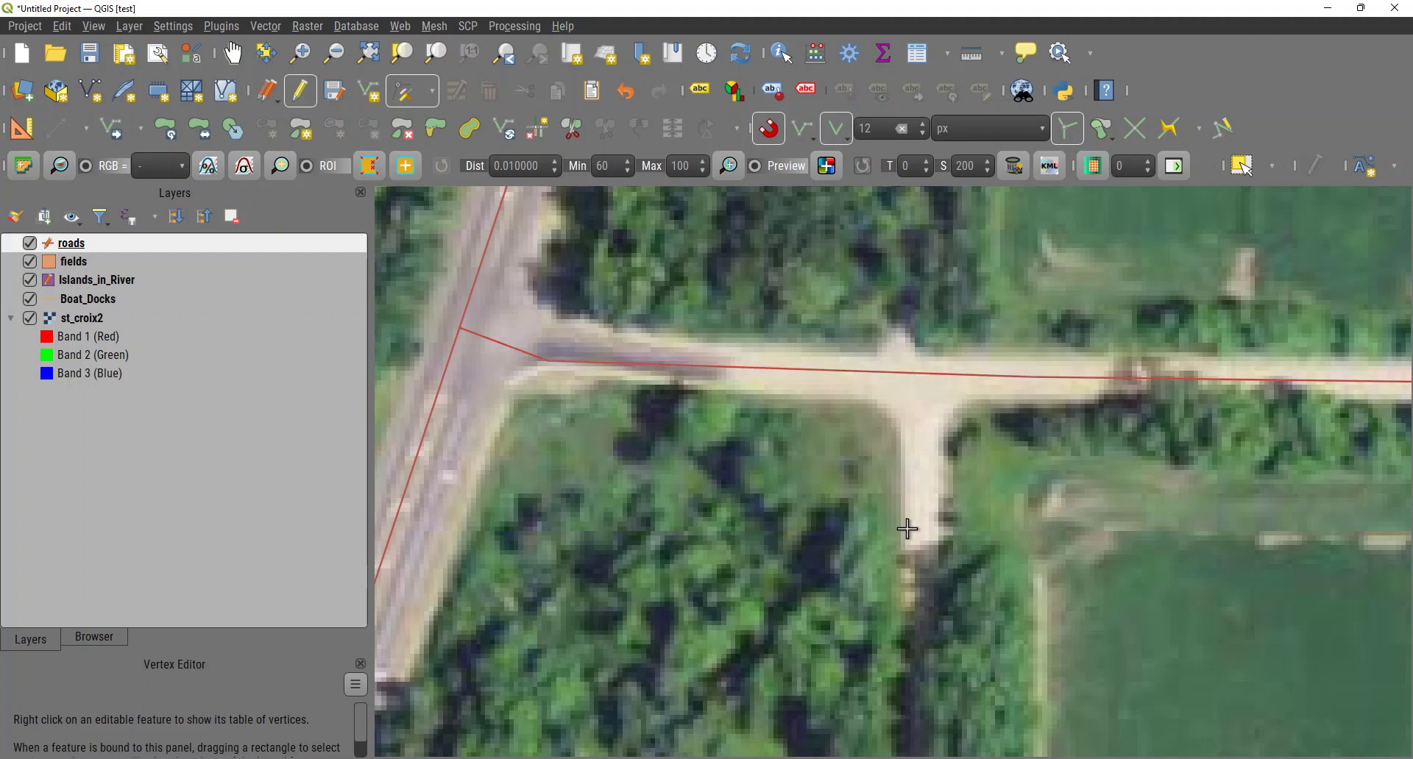
left_click(373, 95)
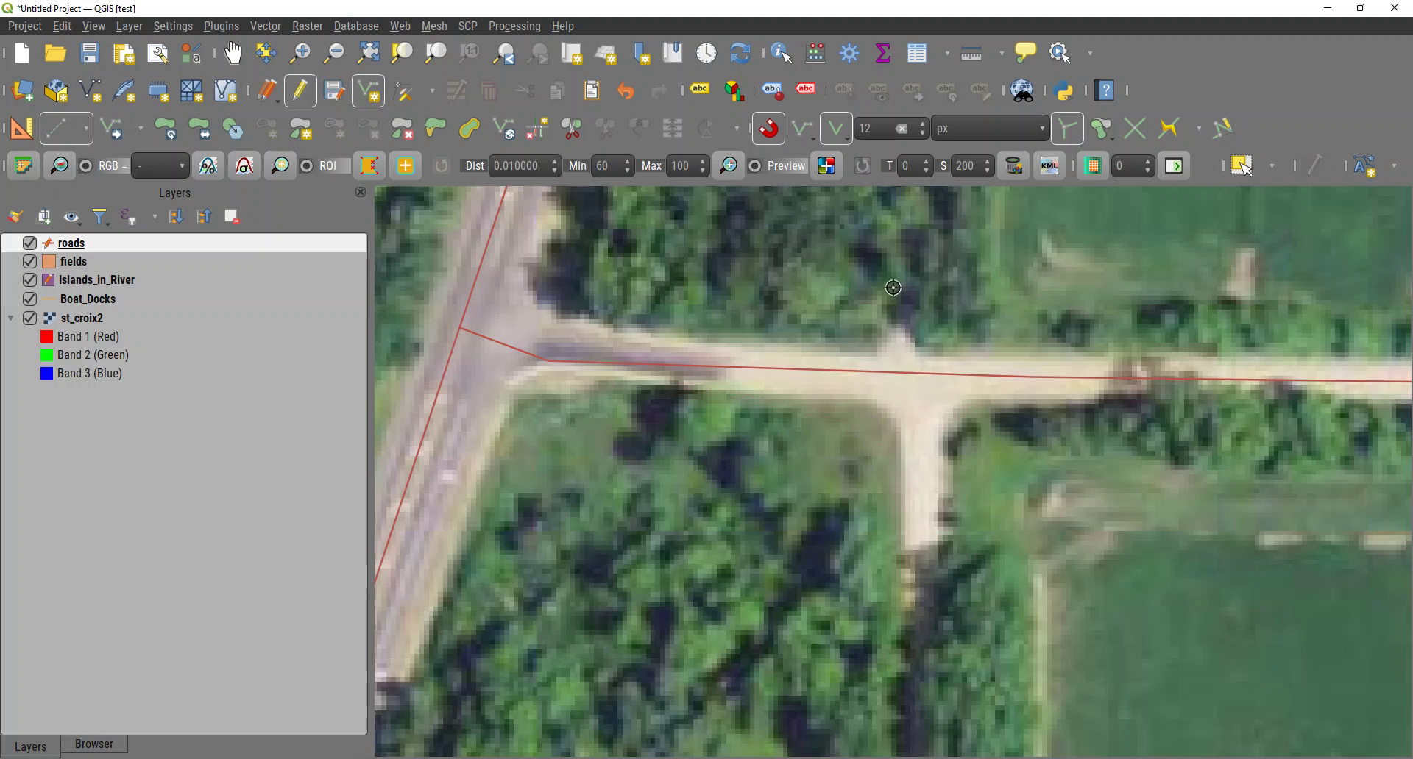
left_click(847, 135)
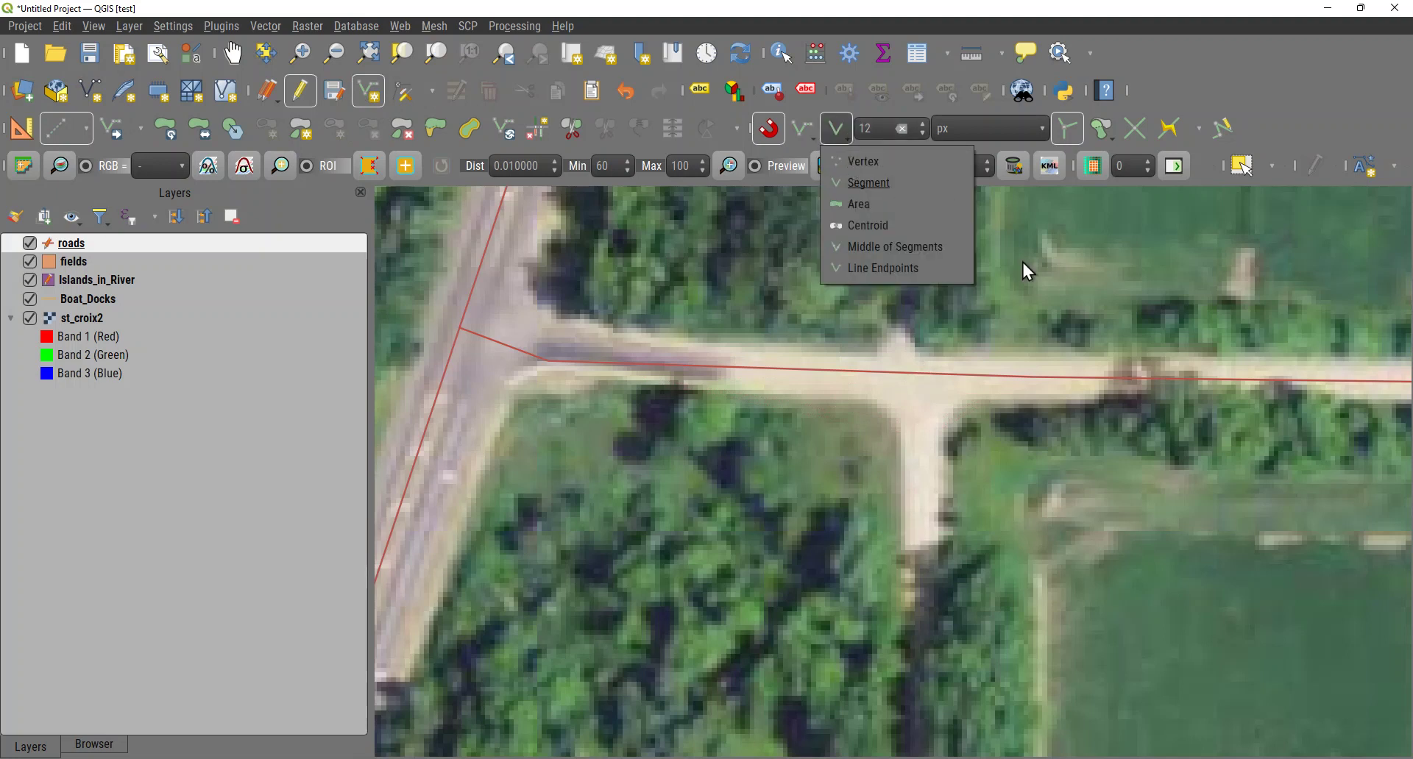
left_click(917, 503)
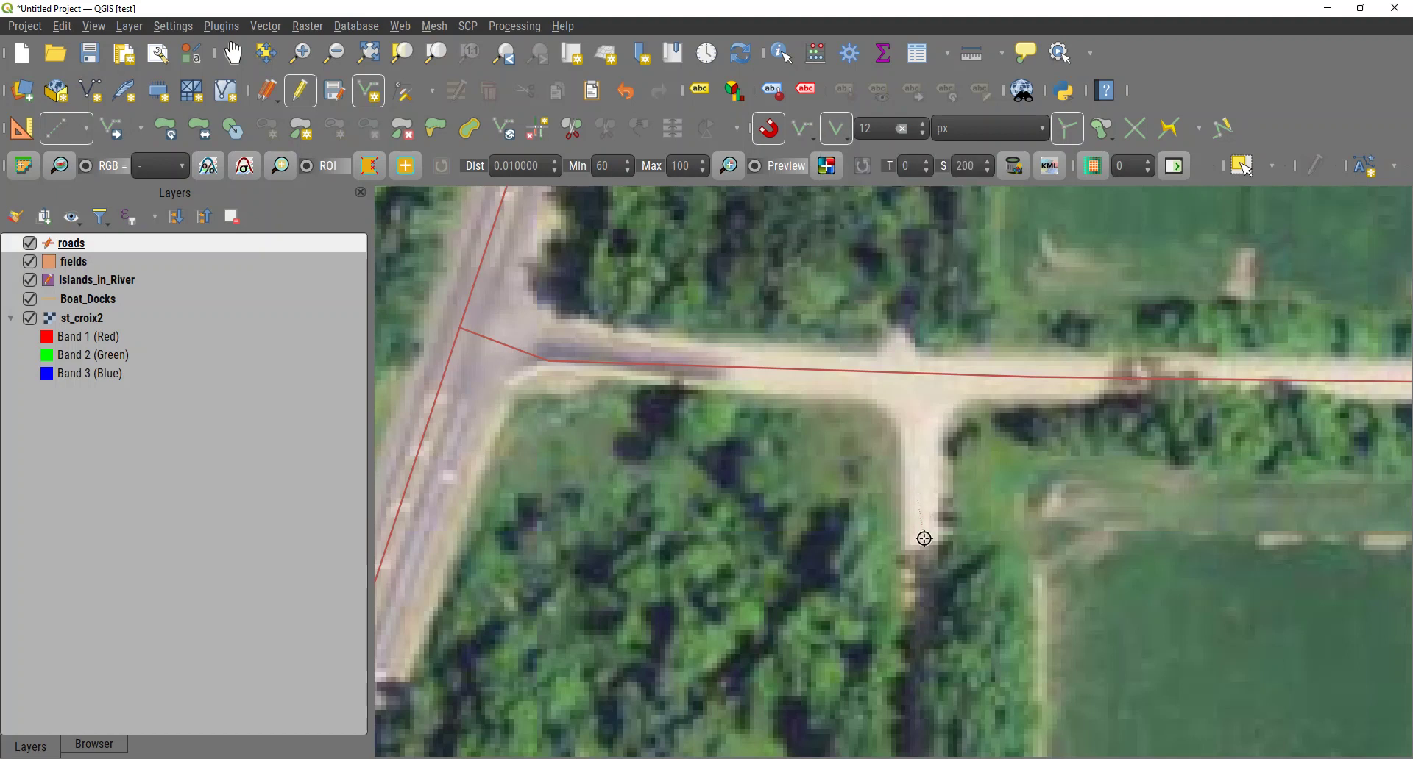
left_click(918, 374)
right_click(920, 373)
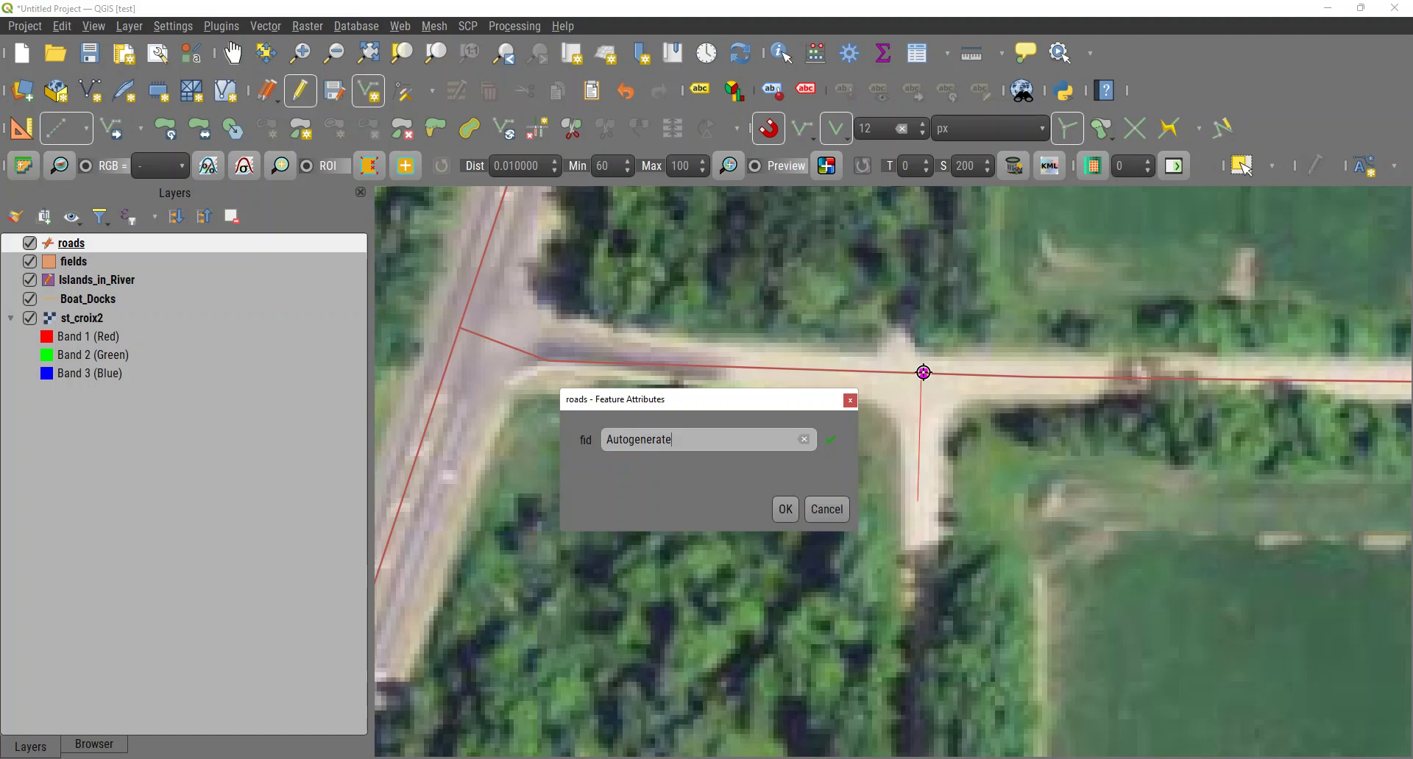
left_click(786, 509)
left_click(842, 133)
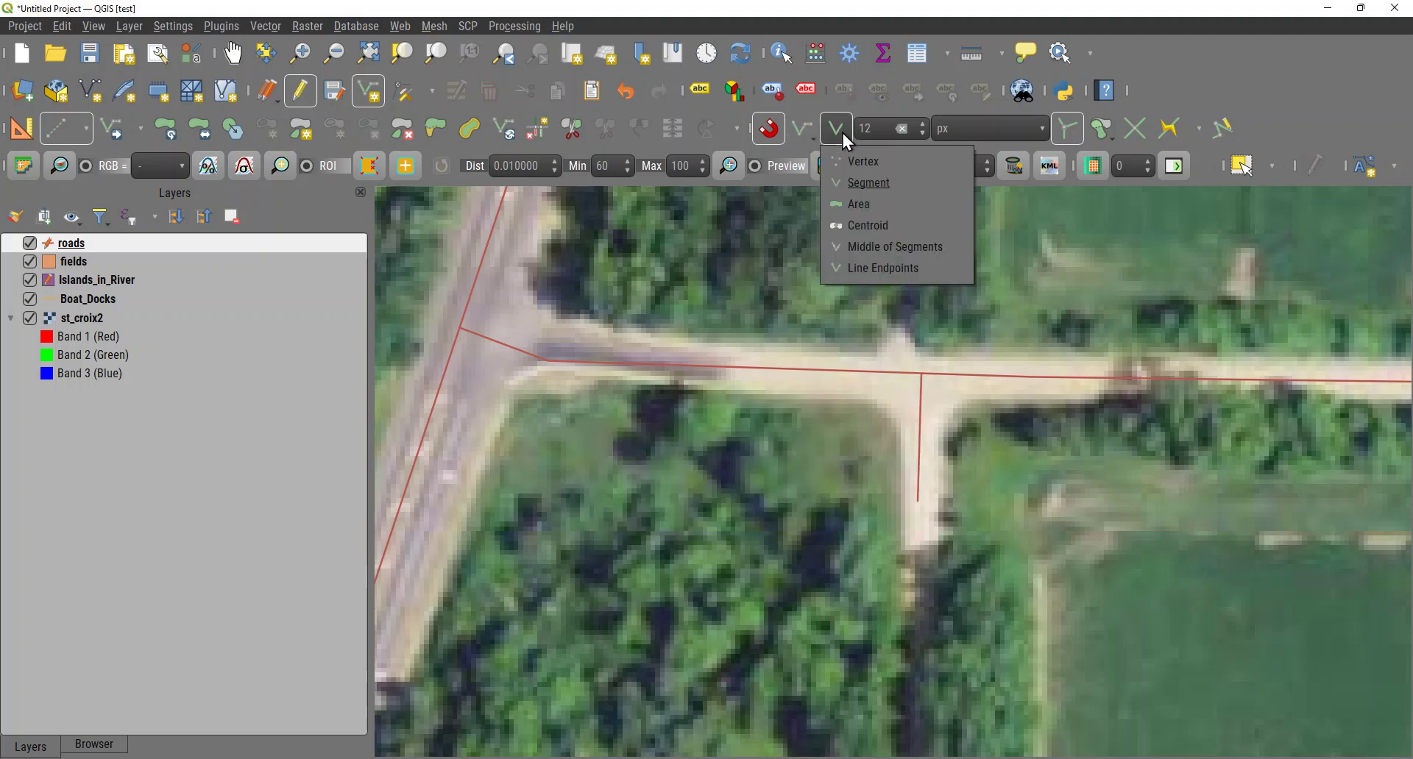
left_click(793, 253)
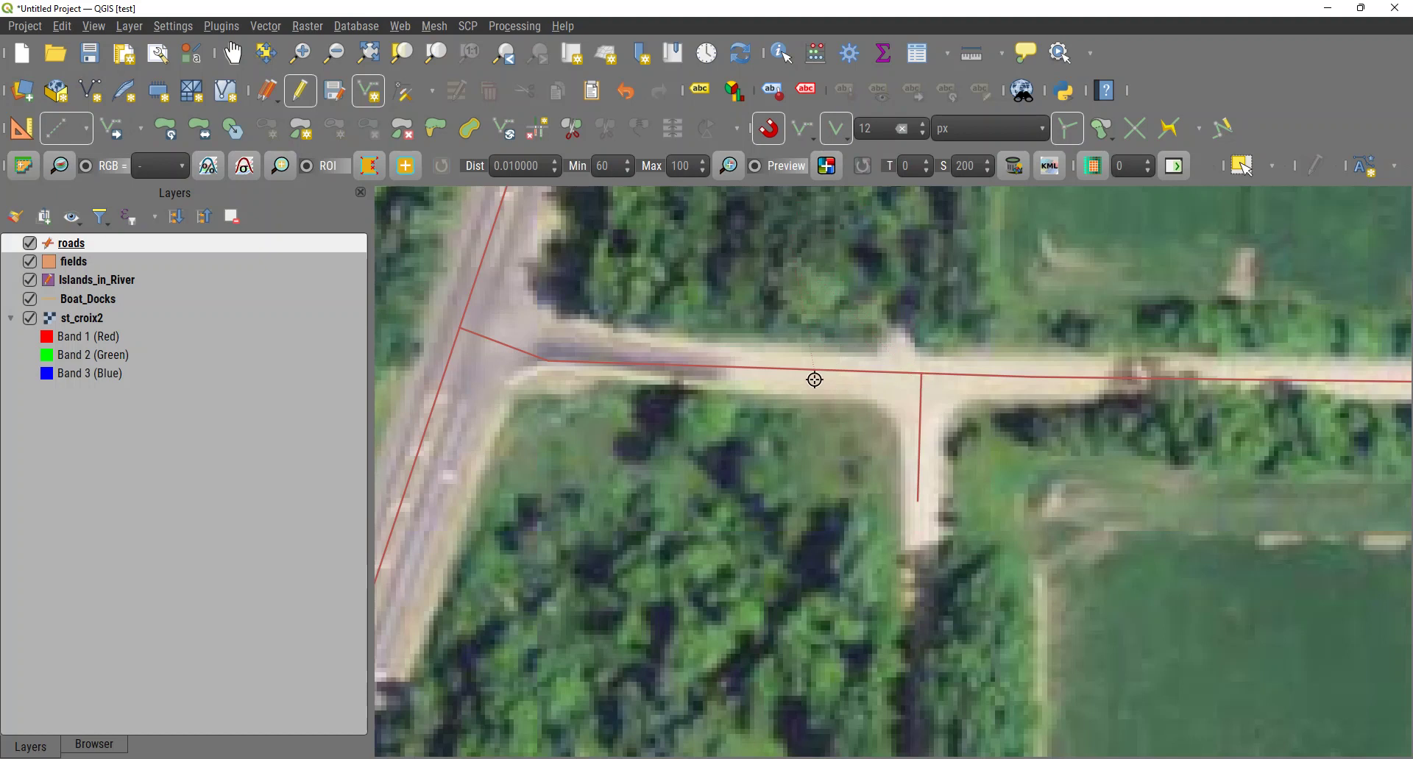
right_click(783, 366)
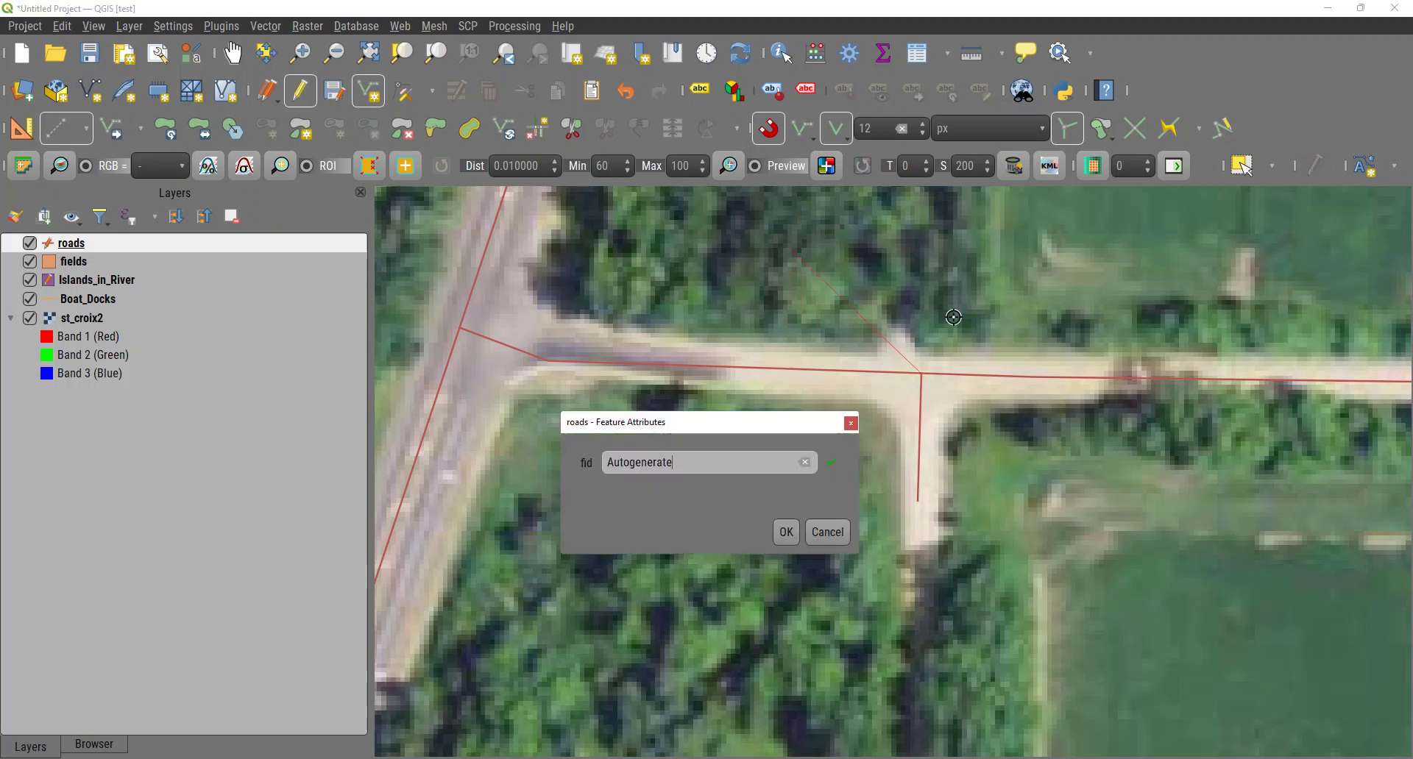
left_click(830, 531)
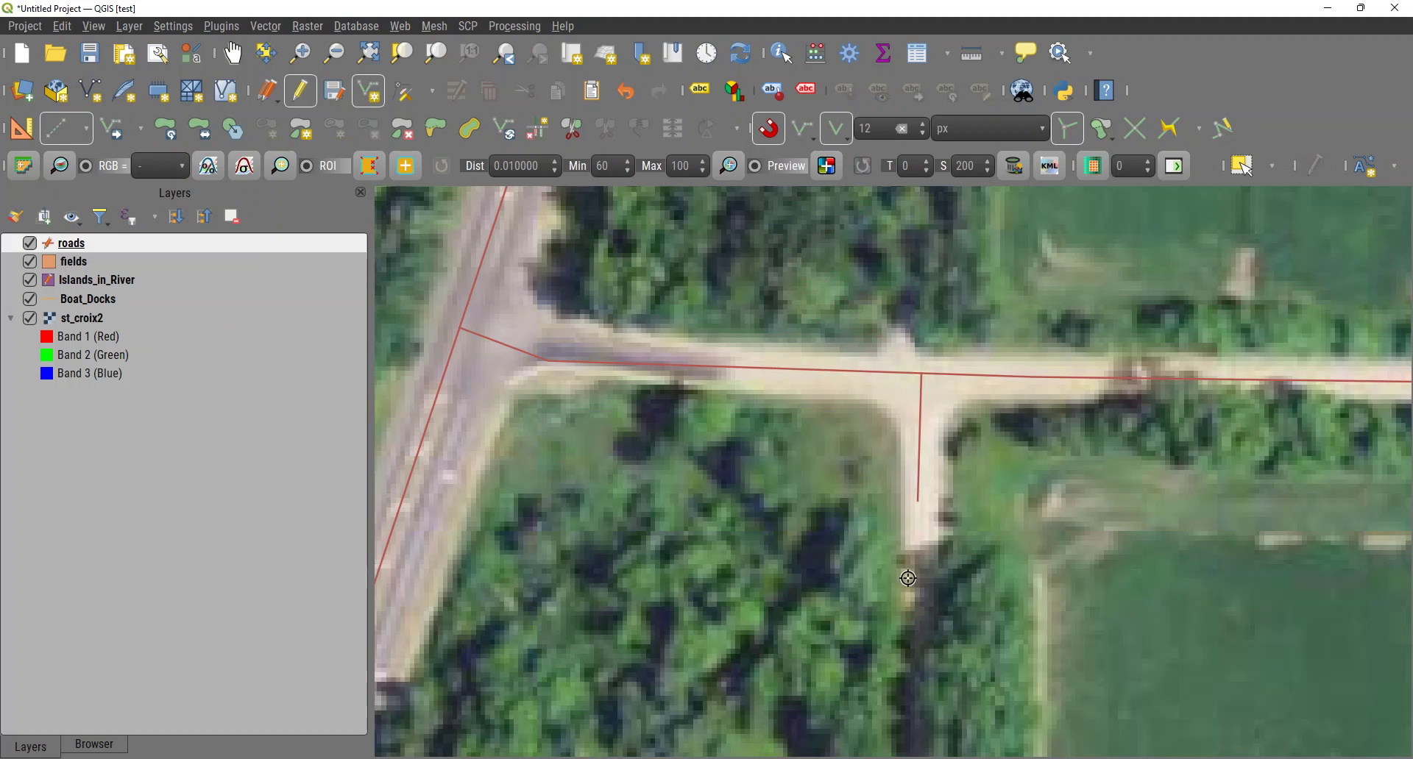
key("Right")
key("Down")
key("Down")
key("Down")
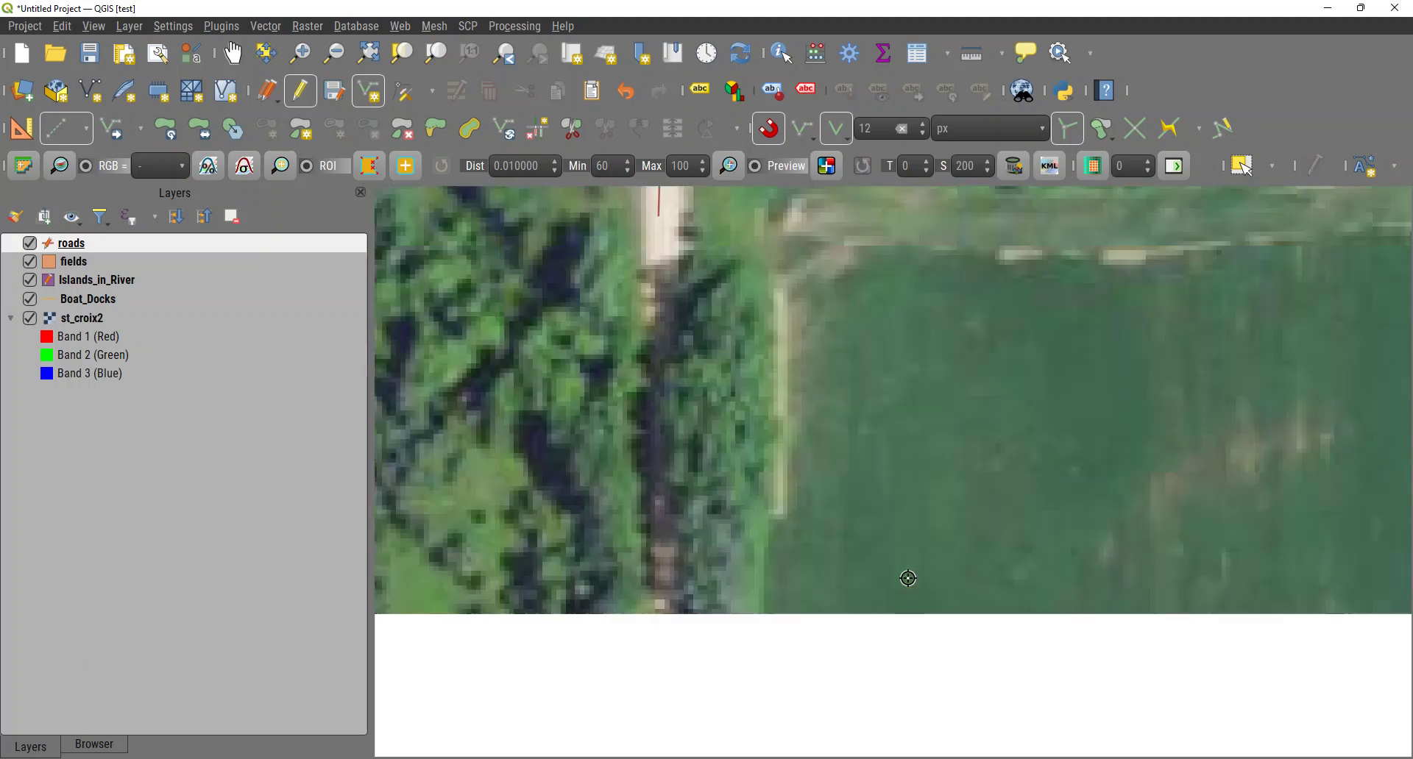
key("Right")
key("Right")
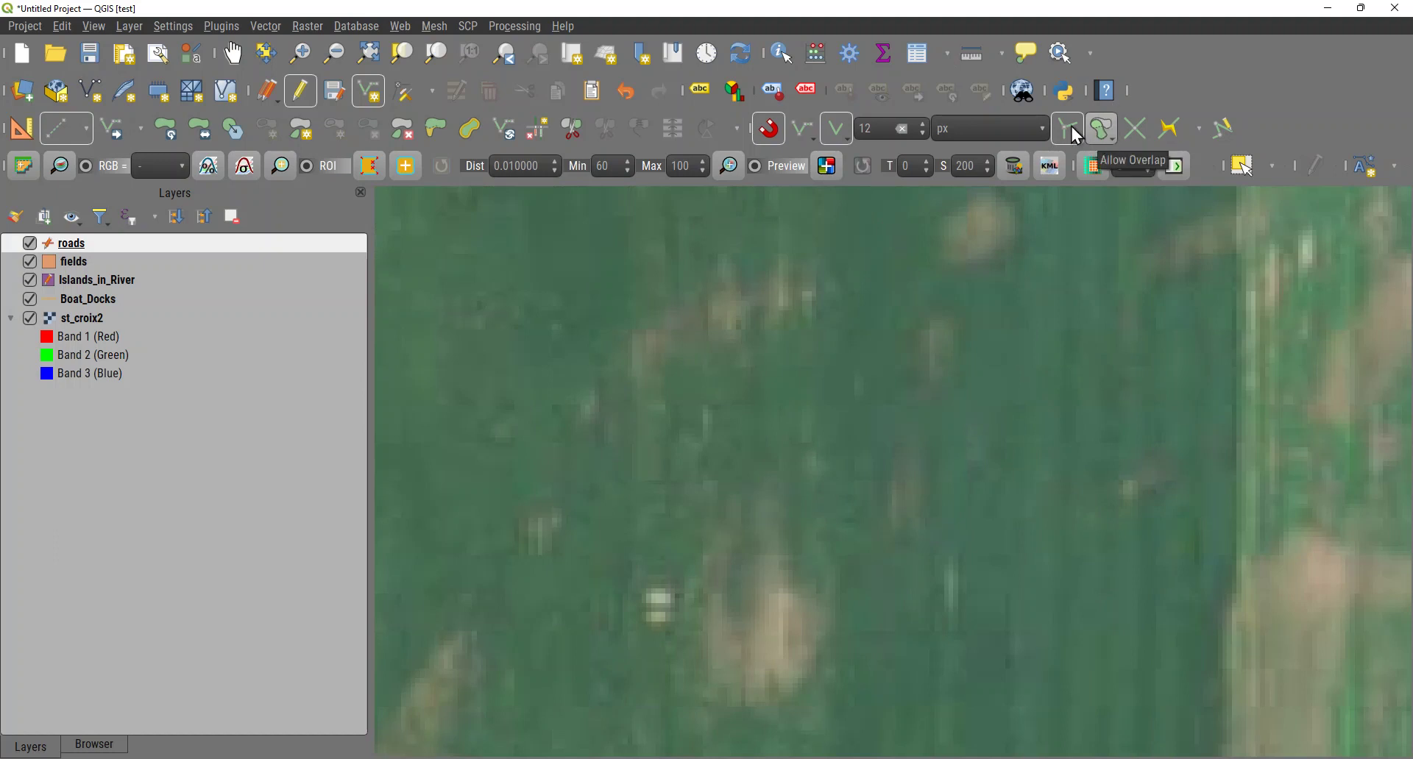
Switch snapping to Advanced Configuration, enable the fields layer for snapping, and try adding Segment to its snapping types.
left_click(810, 140)
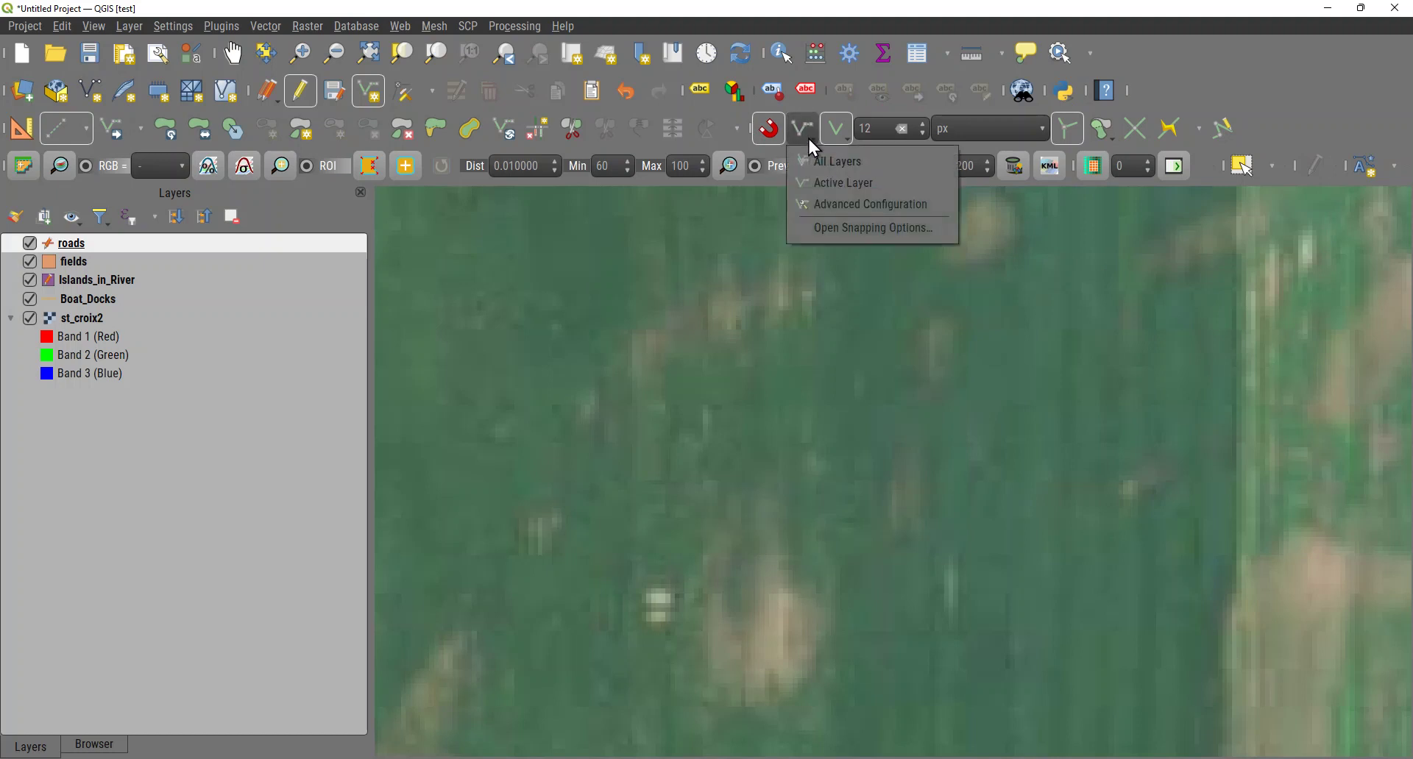
left_click(836, 207)
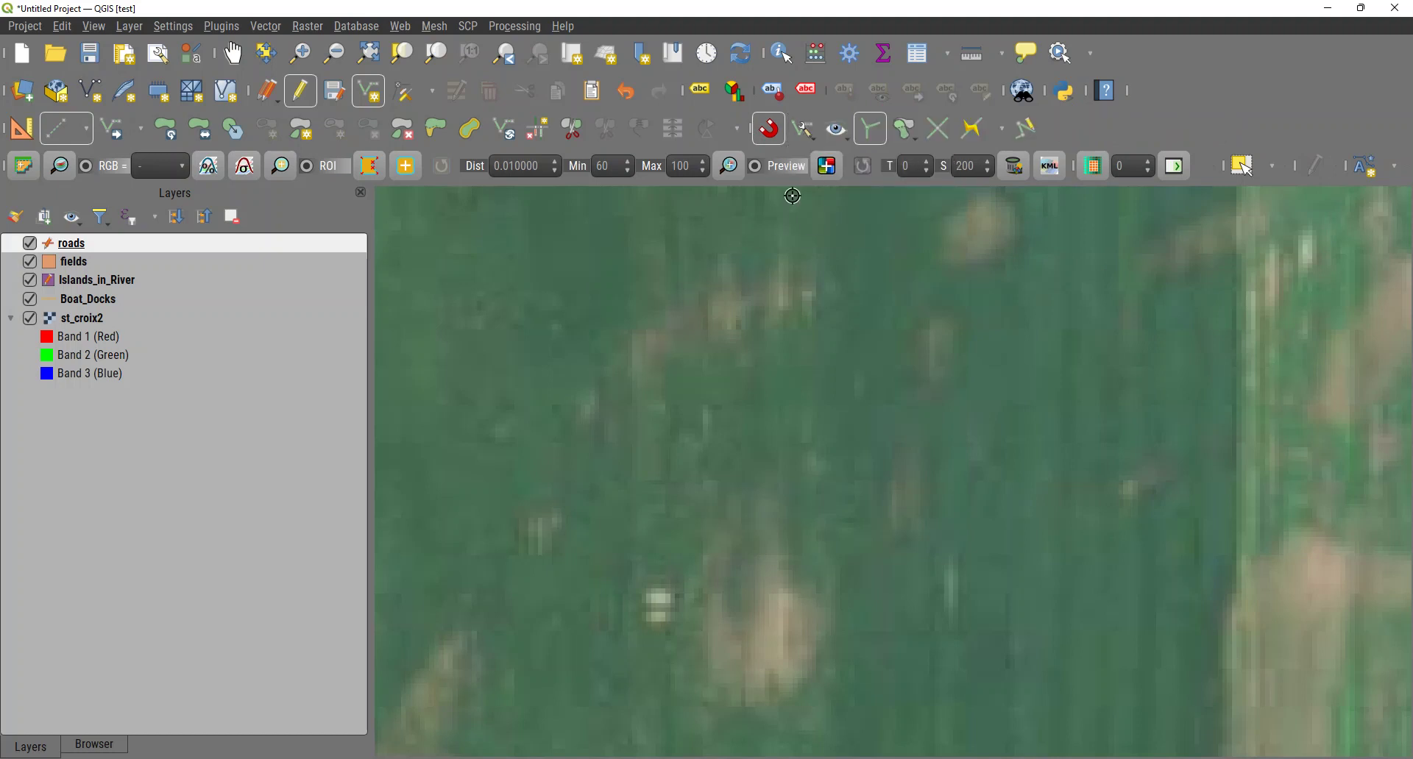
left_click(852, 149)
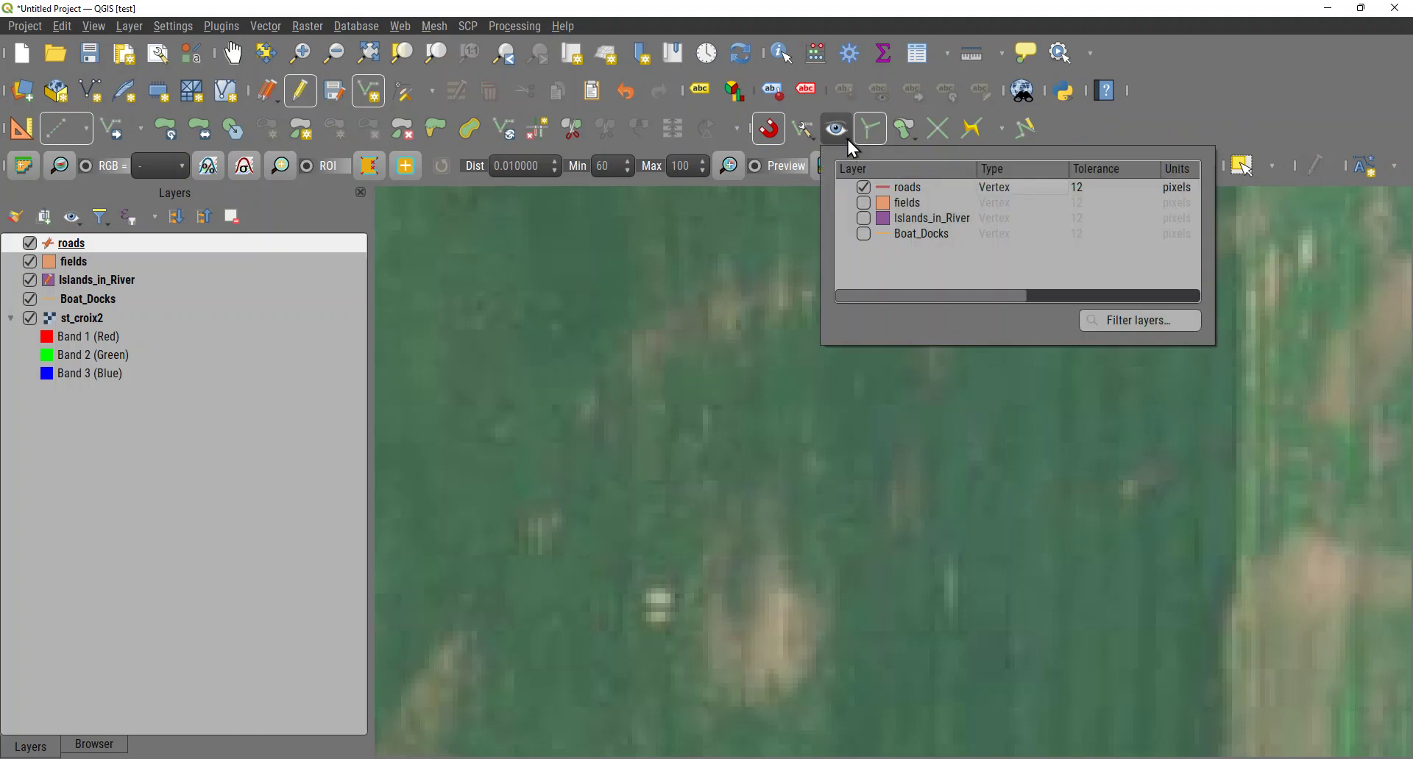
left_click(864, 204)
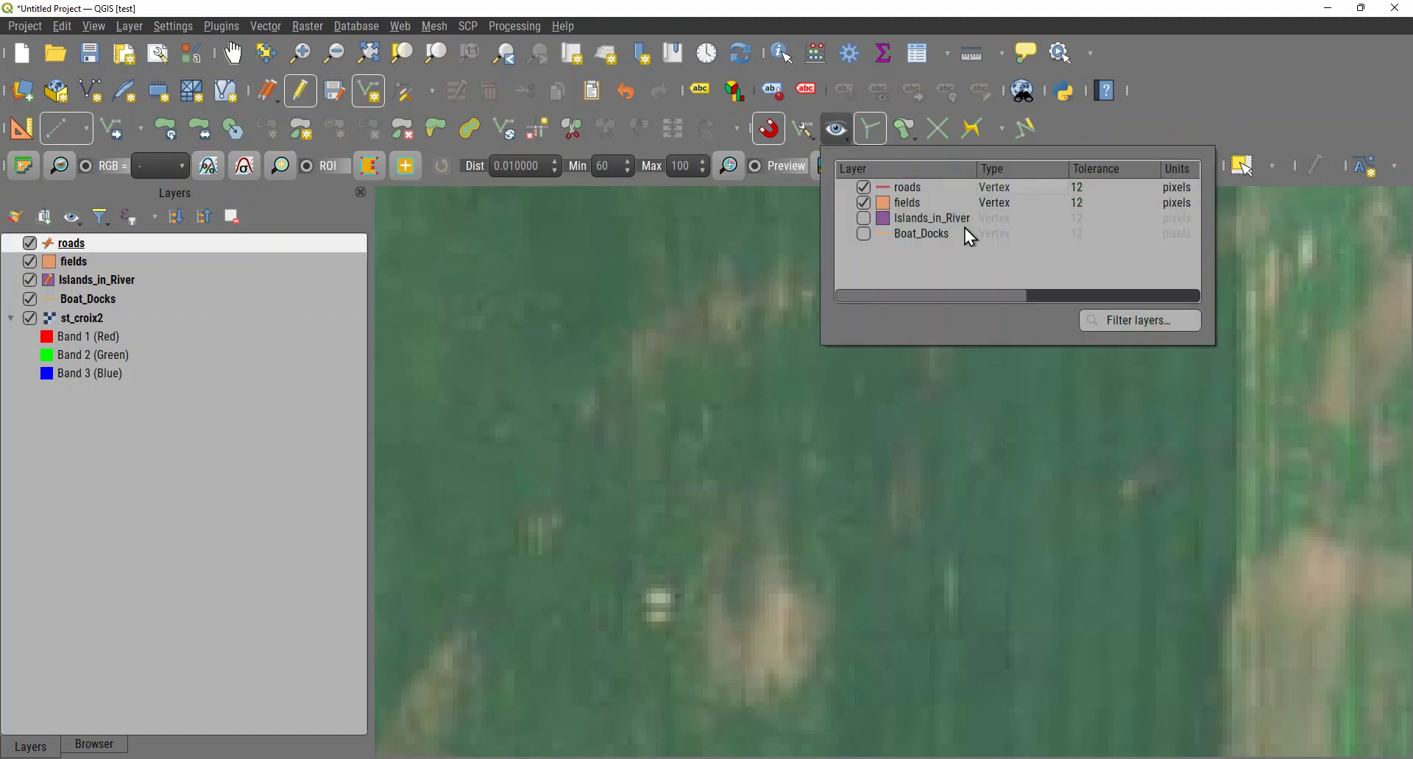
left_click(1023, 206)
left_click(1058, 208)
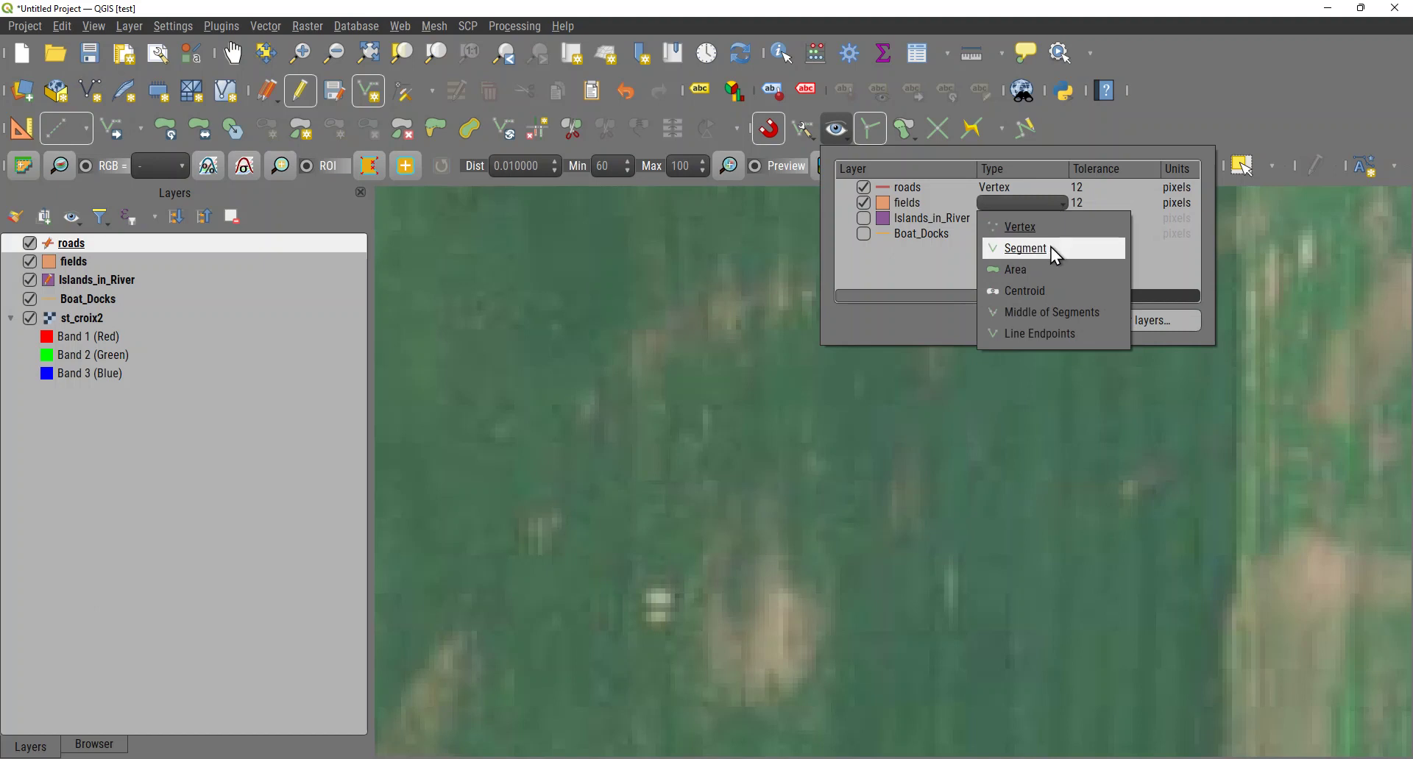
left_click(1172, 232)
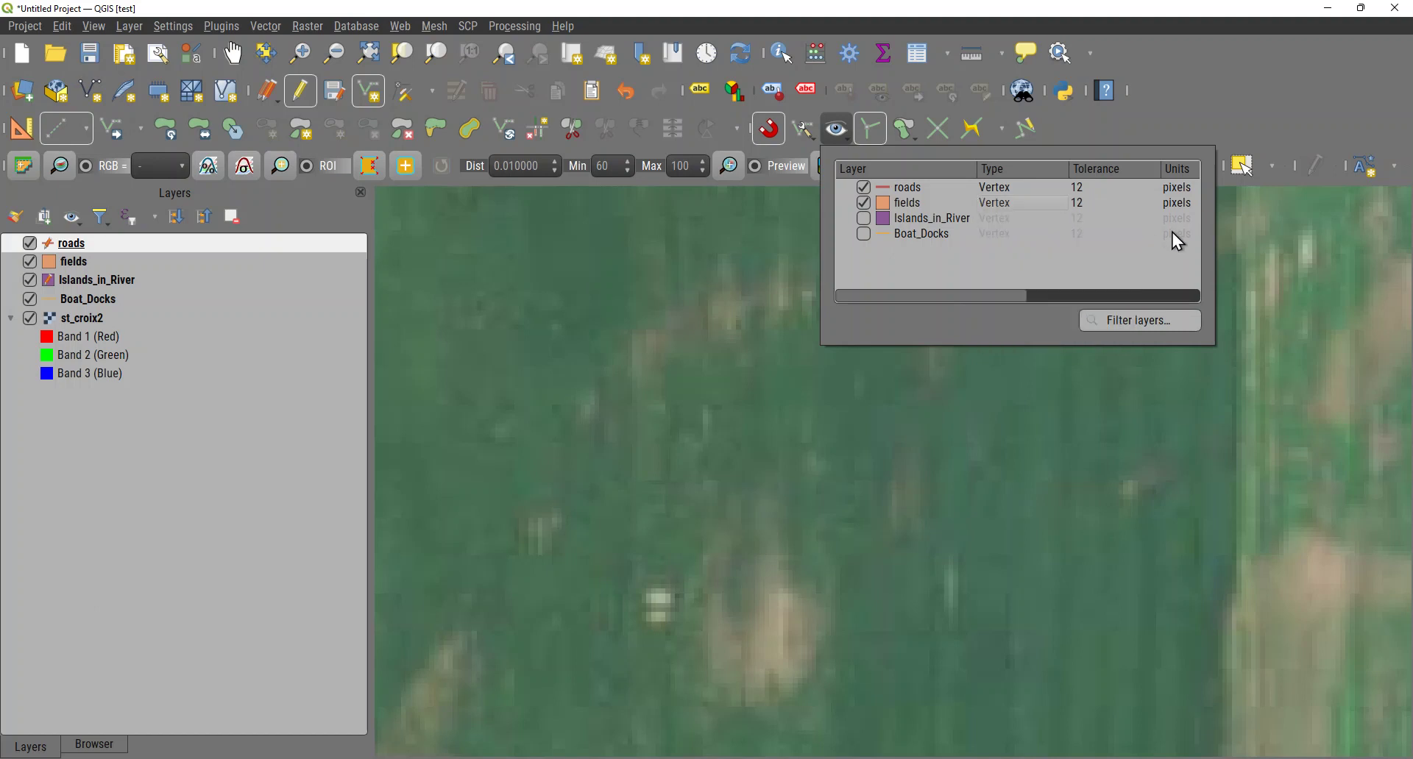
Set the fields layer's snapping tolerance to 2 meters and turn on Avoid Overlap on Active Layer.
left_click(1107, 203)
left_click(1182, 205)
scroll(1183, 204, "down", 1)
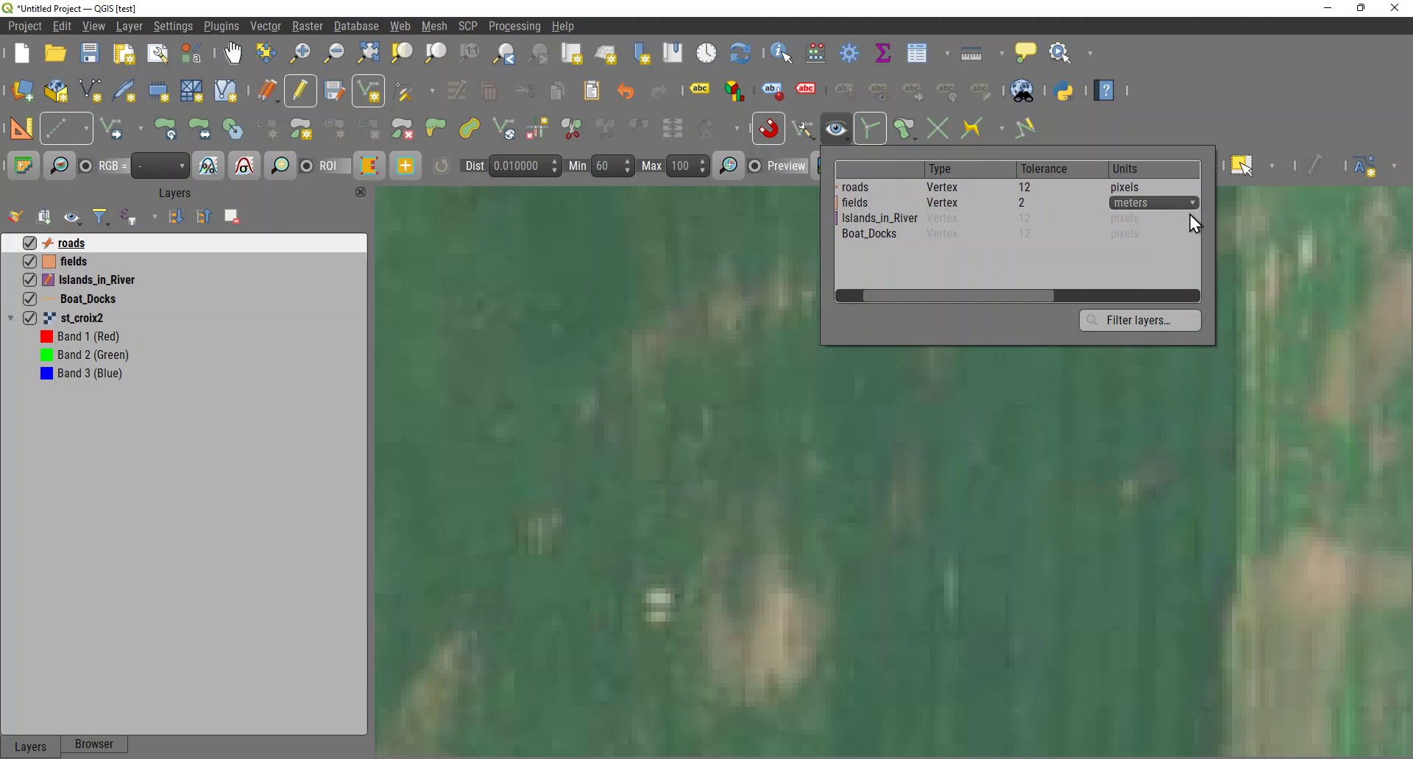
left_click(1191, 204)
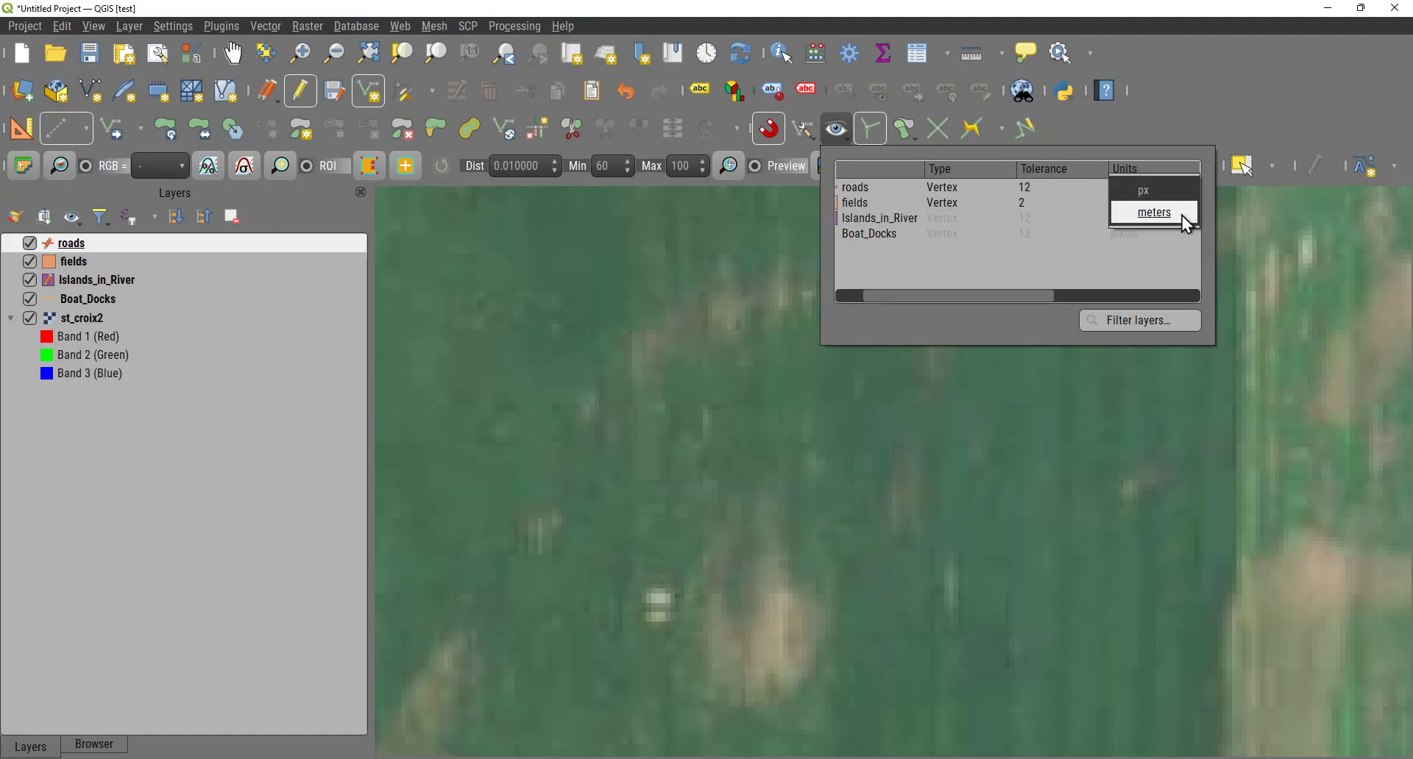
left_click(1183, 215)
key("Escape")
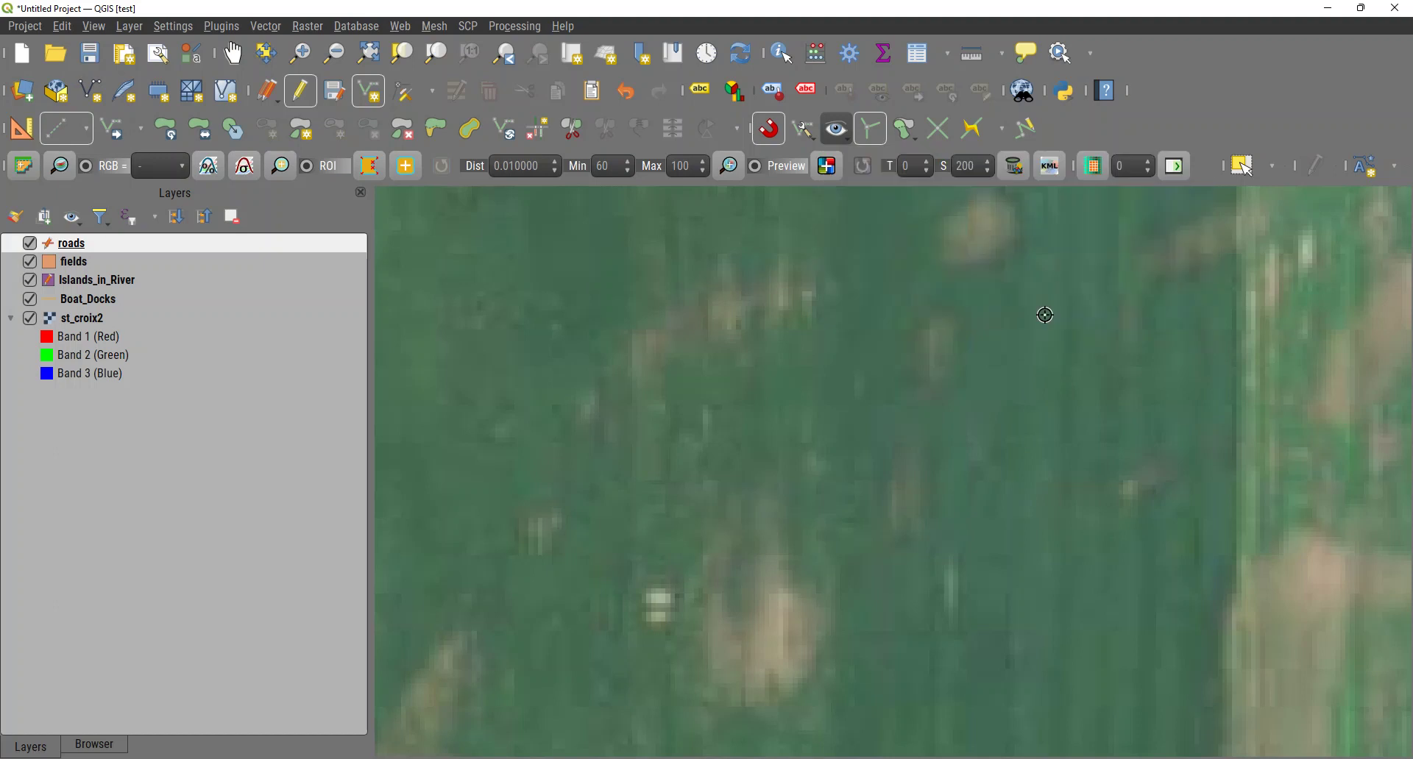
left_click(917, 146)
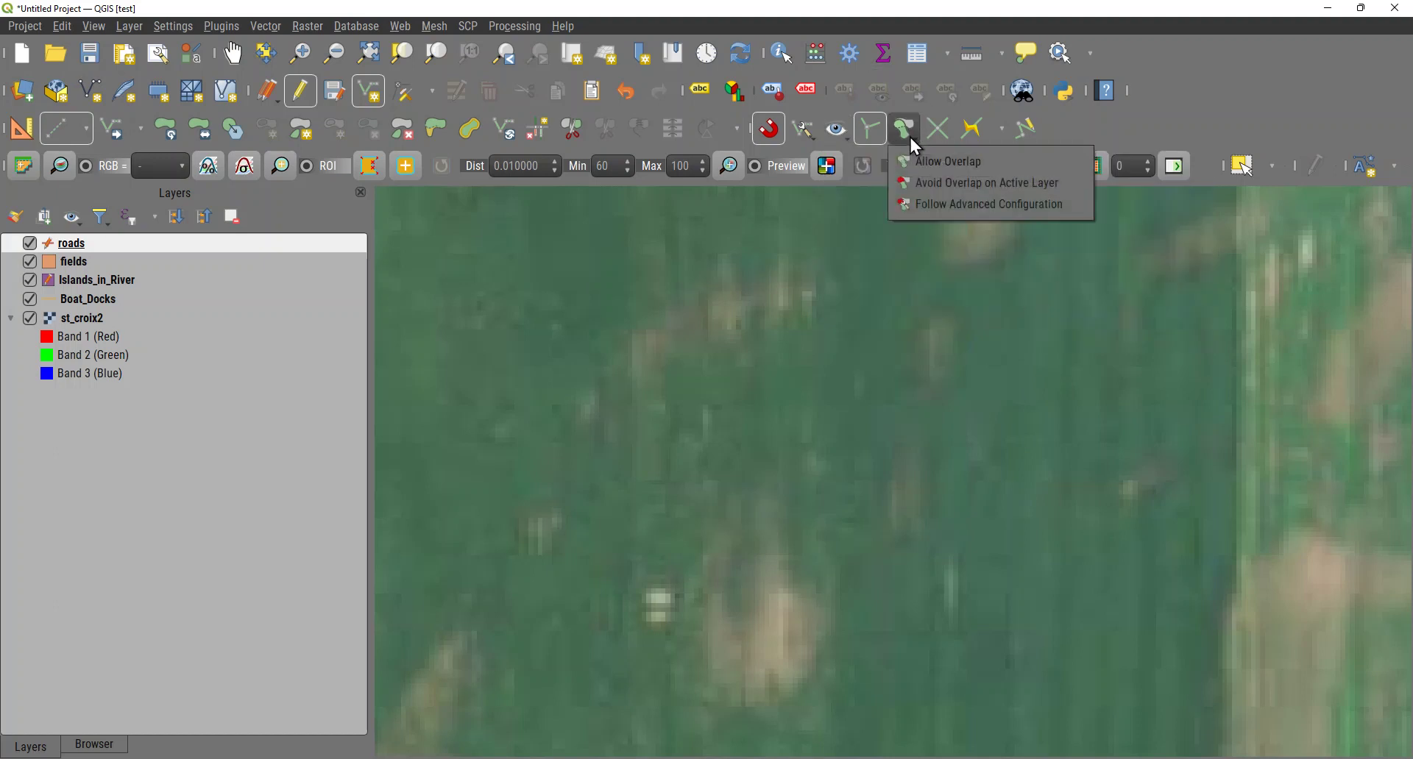
left_click(933, 189)
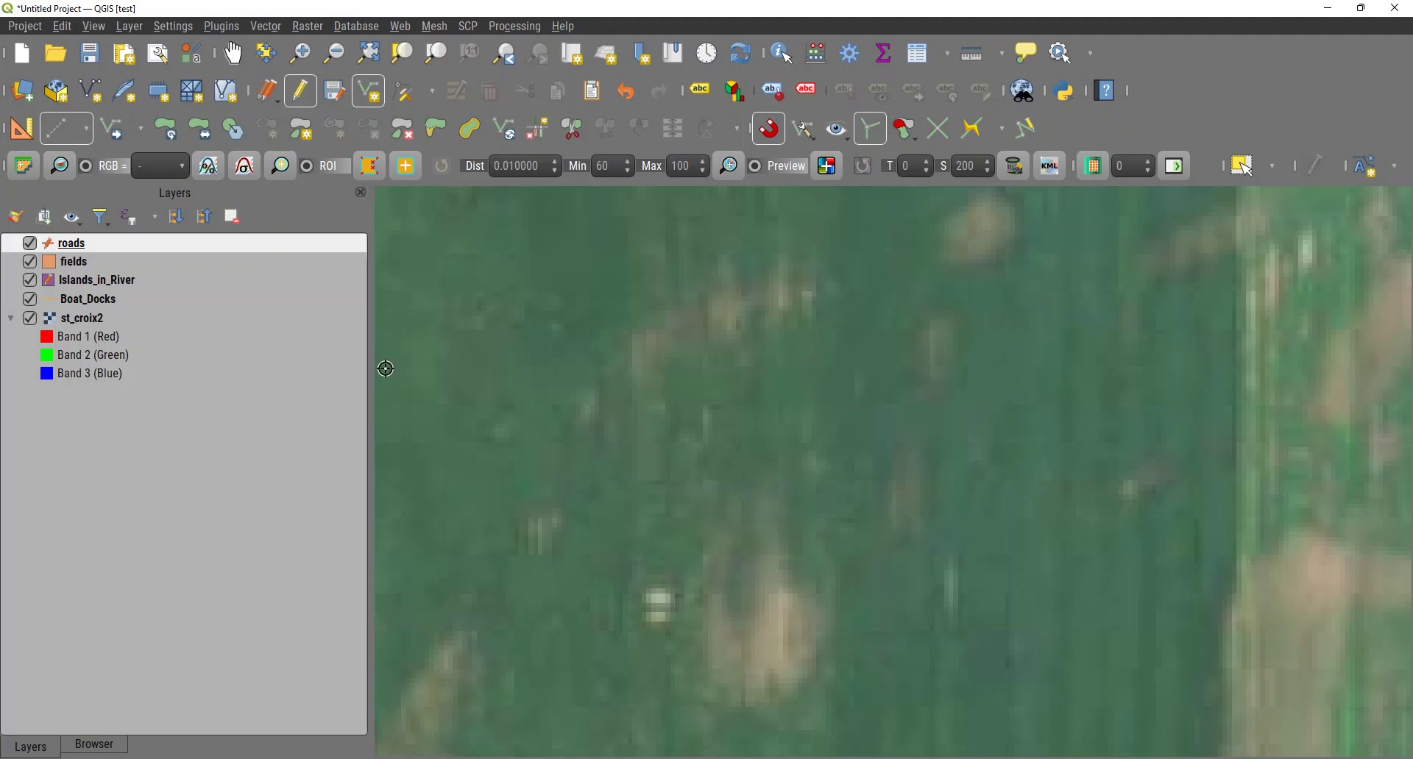
Make the fields layer editable and digitize the large green field south of the side road as a four-sided polygon with an autogenerated fid.
left_click(374, 94)
left_click(98, 267)
left_click(304, 93)
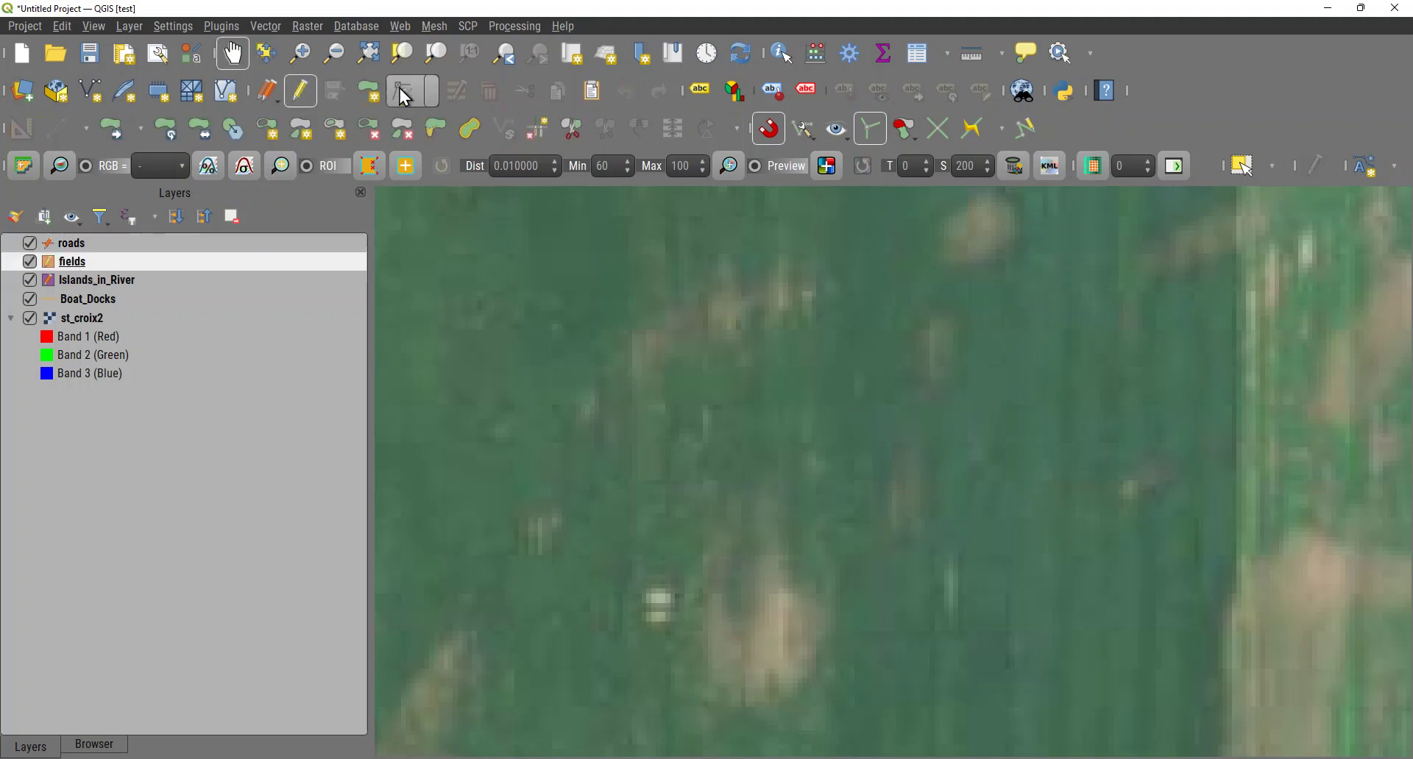
scroll(644, 382, "down", 3)
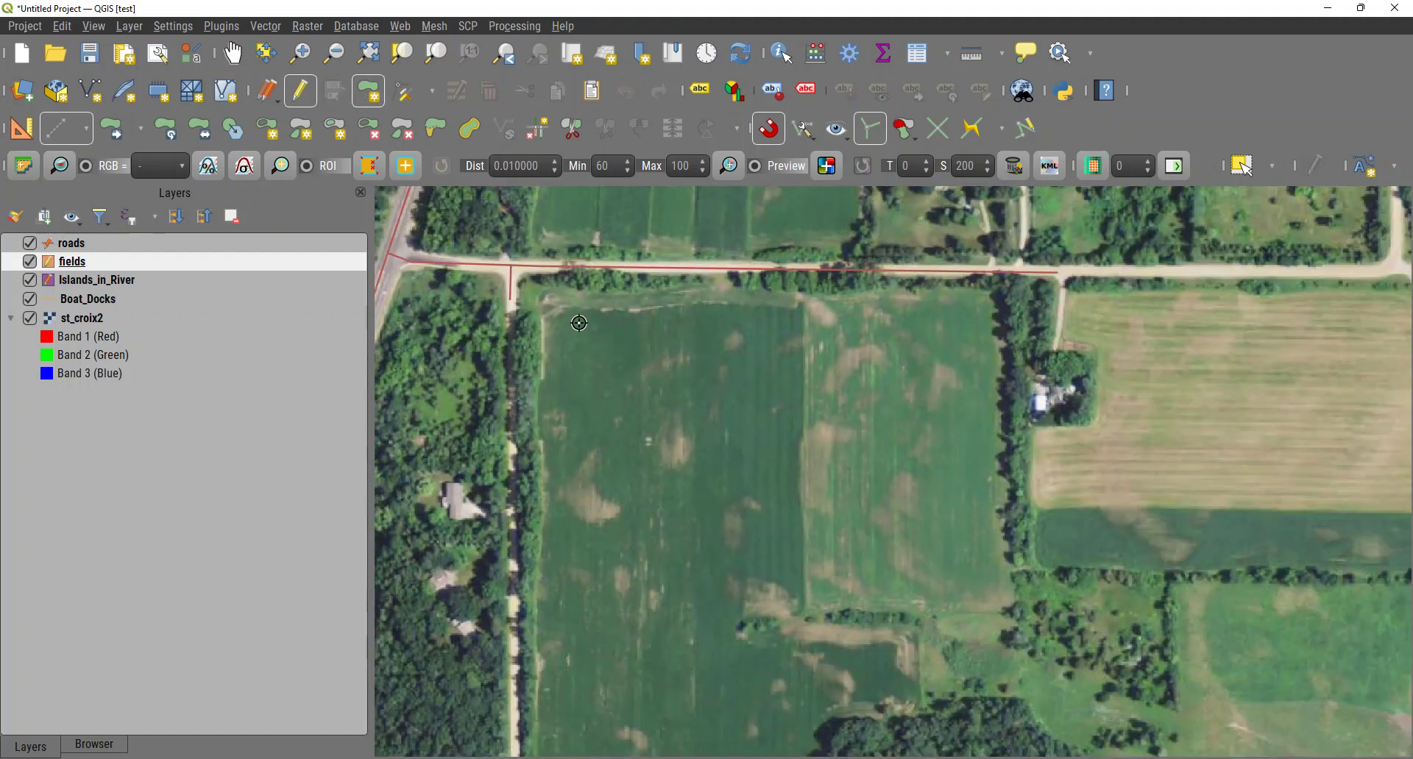
left_click(542, 298)
left_click(807, 298)
left_click(807, 625)
right_click(808, 625)
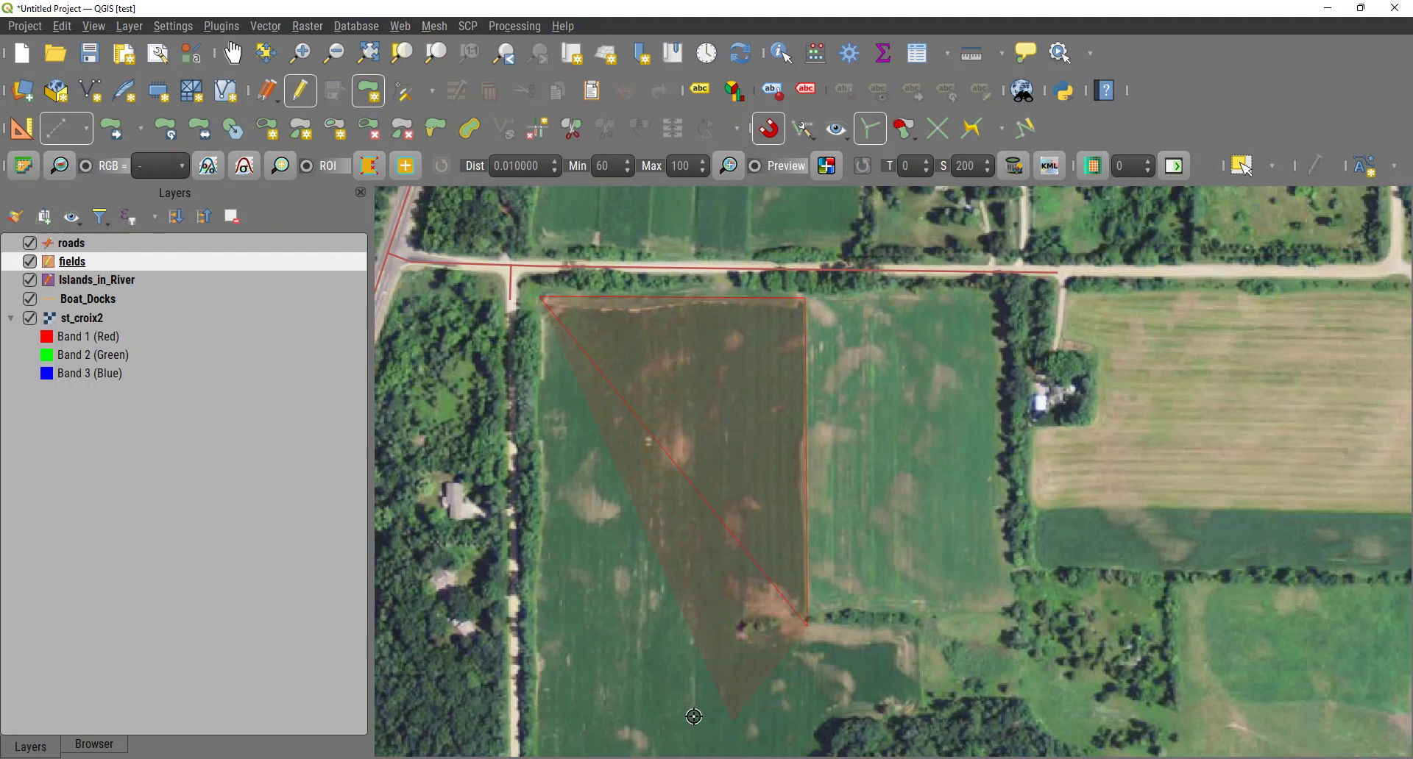
left_click(541, 613)
left_click(536, 619)
right_click(536, 619)
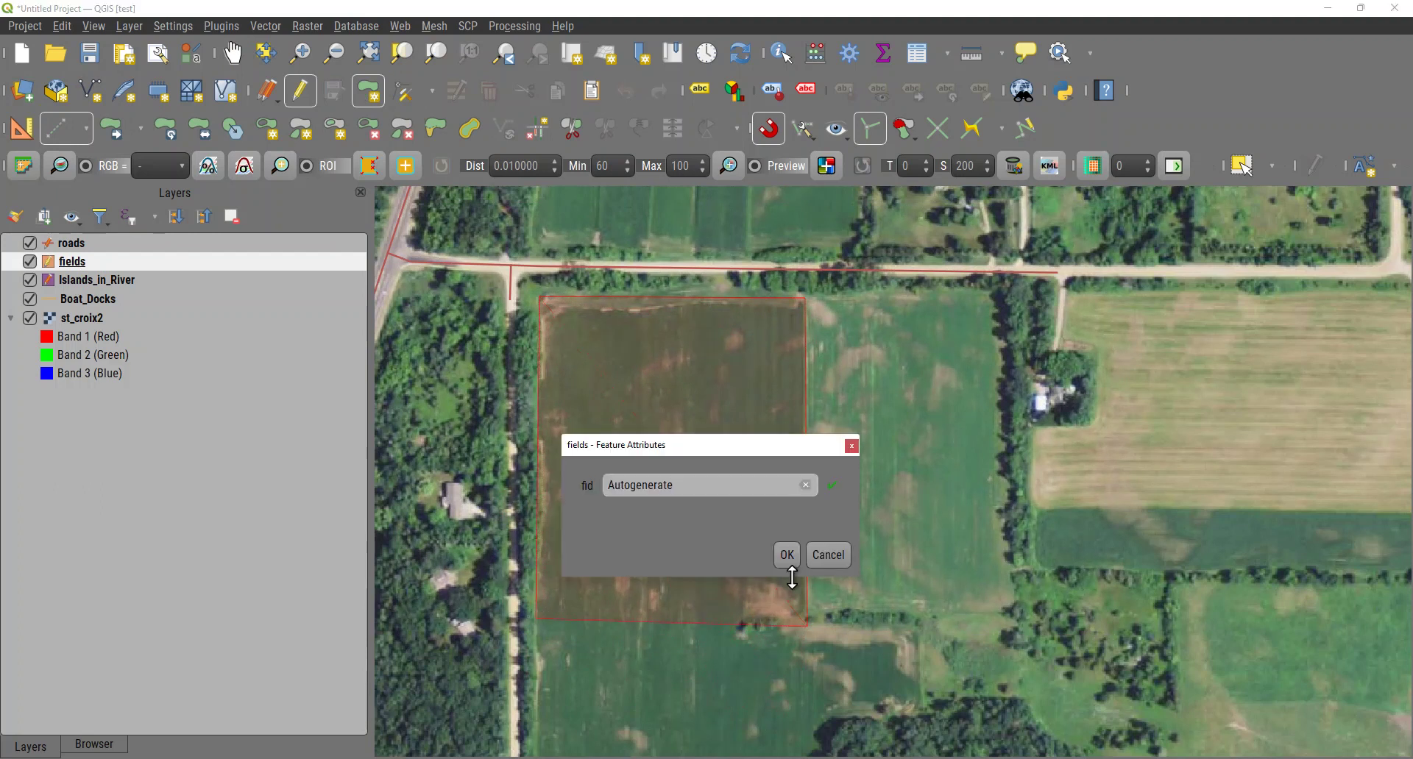
left_click(783, 555)
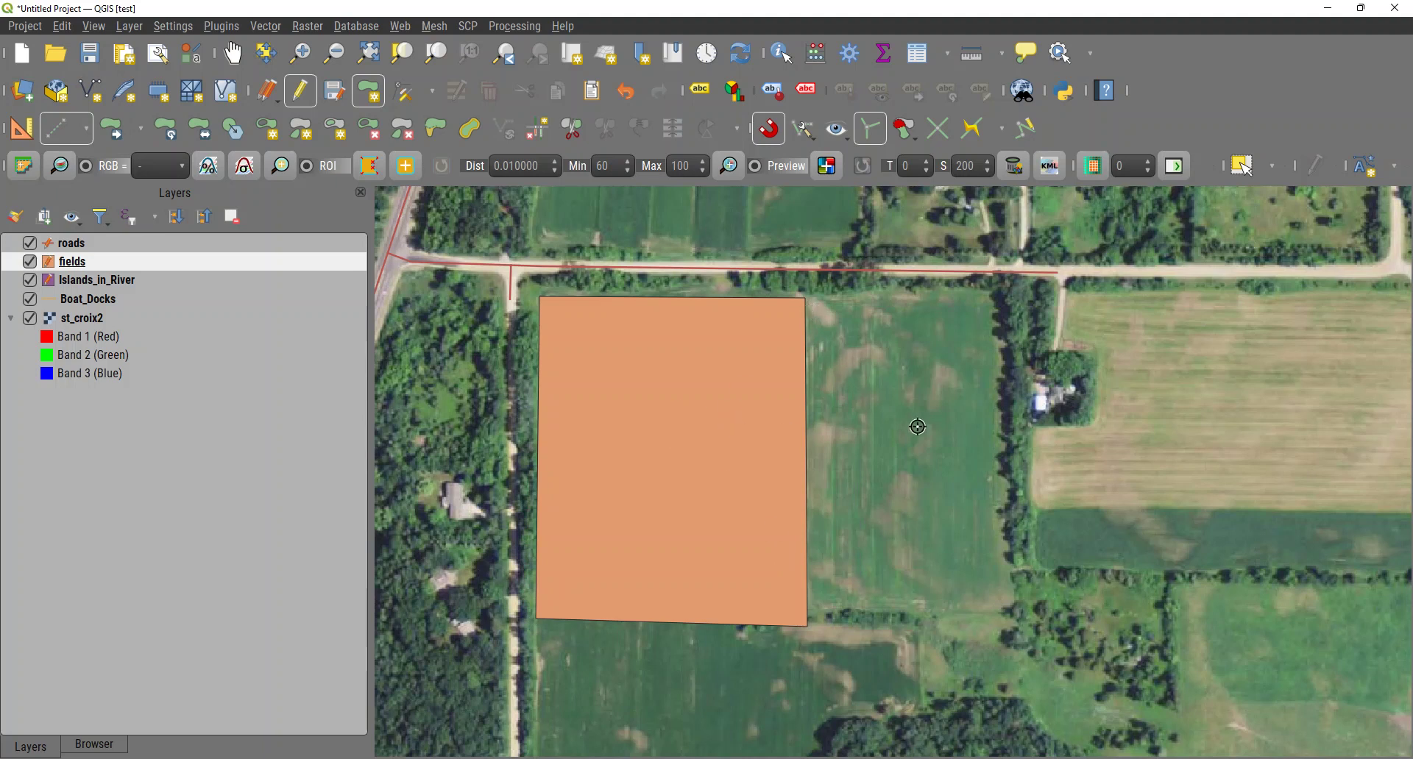
Digitize the adjoining field to the east, starting at the first polygon's northeast corner and ending on its southern edge, with an autogenerated fid.
left_click(805, 297)
left_click(994, 298)
left_click(1014, 610)
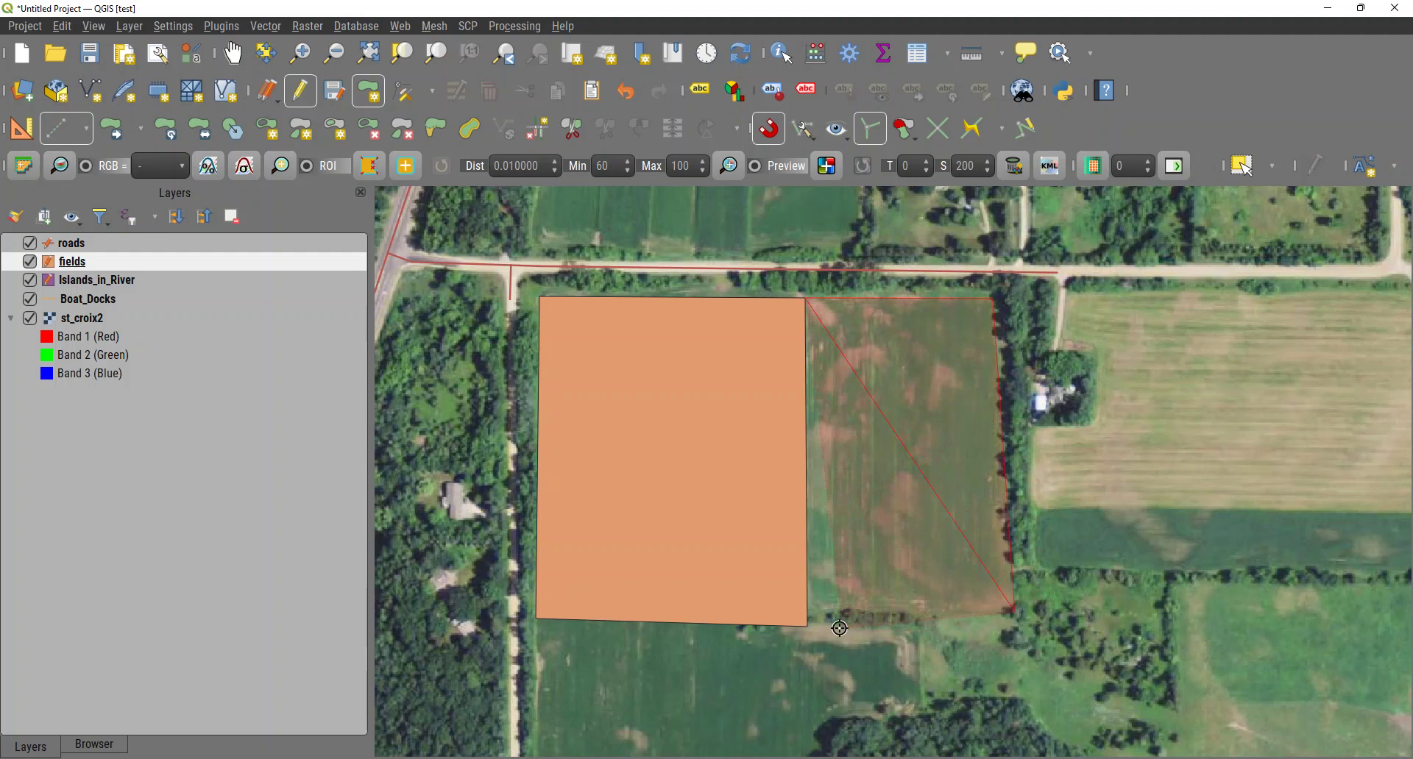
left_click(809, 626)
left_click(781, 625)
right_click(781, 626)
left_click(787, 577)
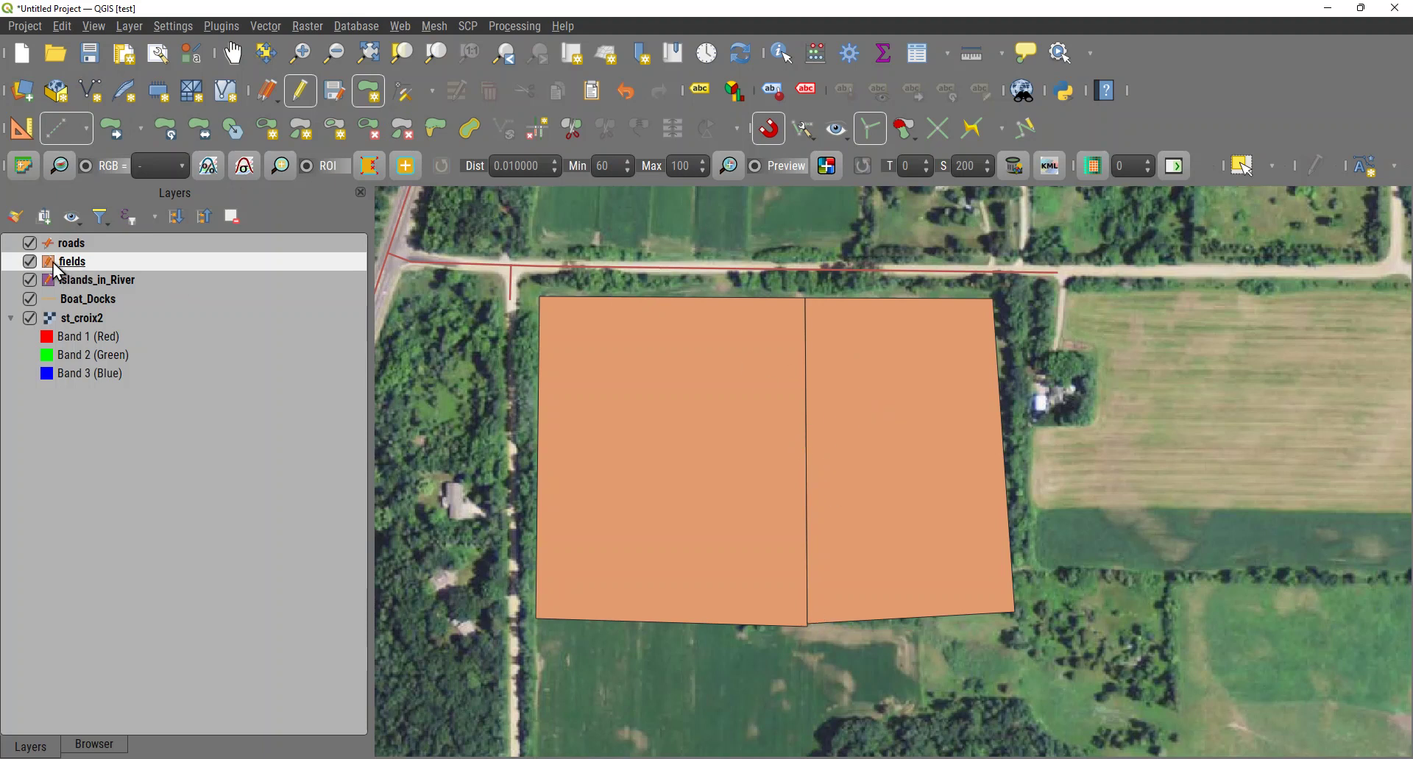
Set the fields layer's fill opacity to 50% in its layer styling.
left_click(16, 217)
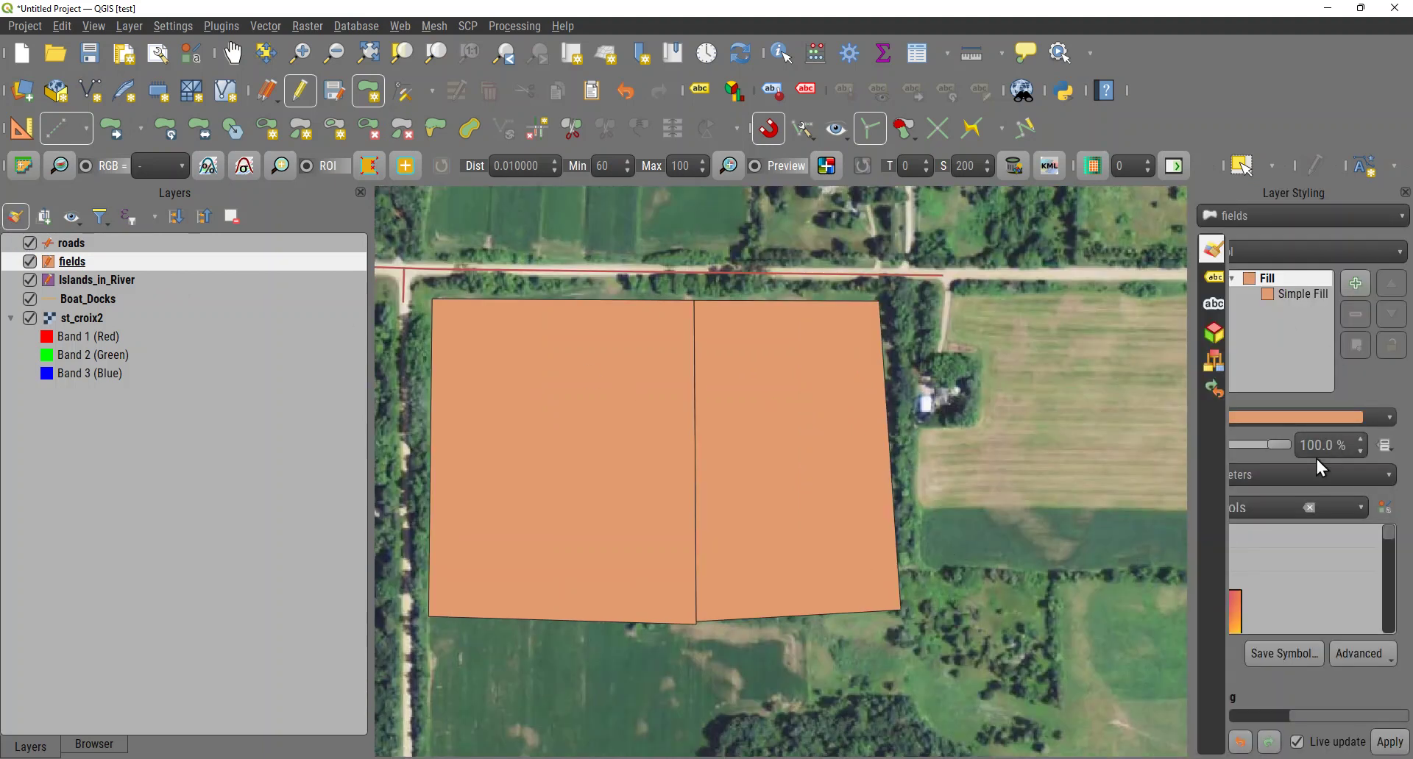
left_click_drag(1328, 438, 1287, 452)
type("50.0")
left_click(880, 515)
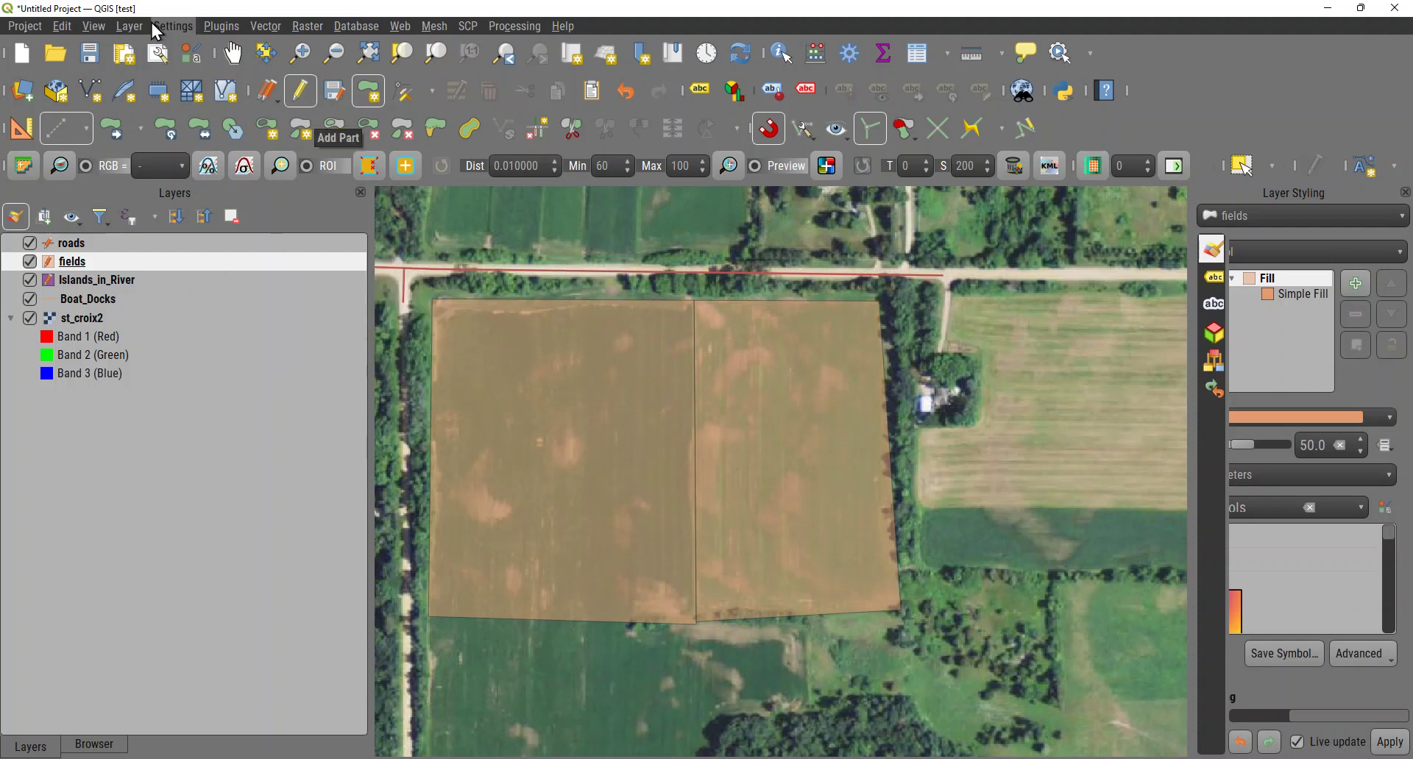
Hide the Selection Toolbar and show it again to locate its tools.
left_click(87, 30)
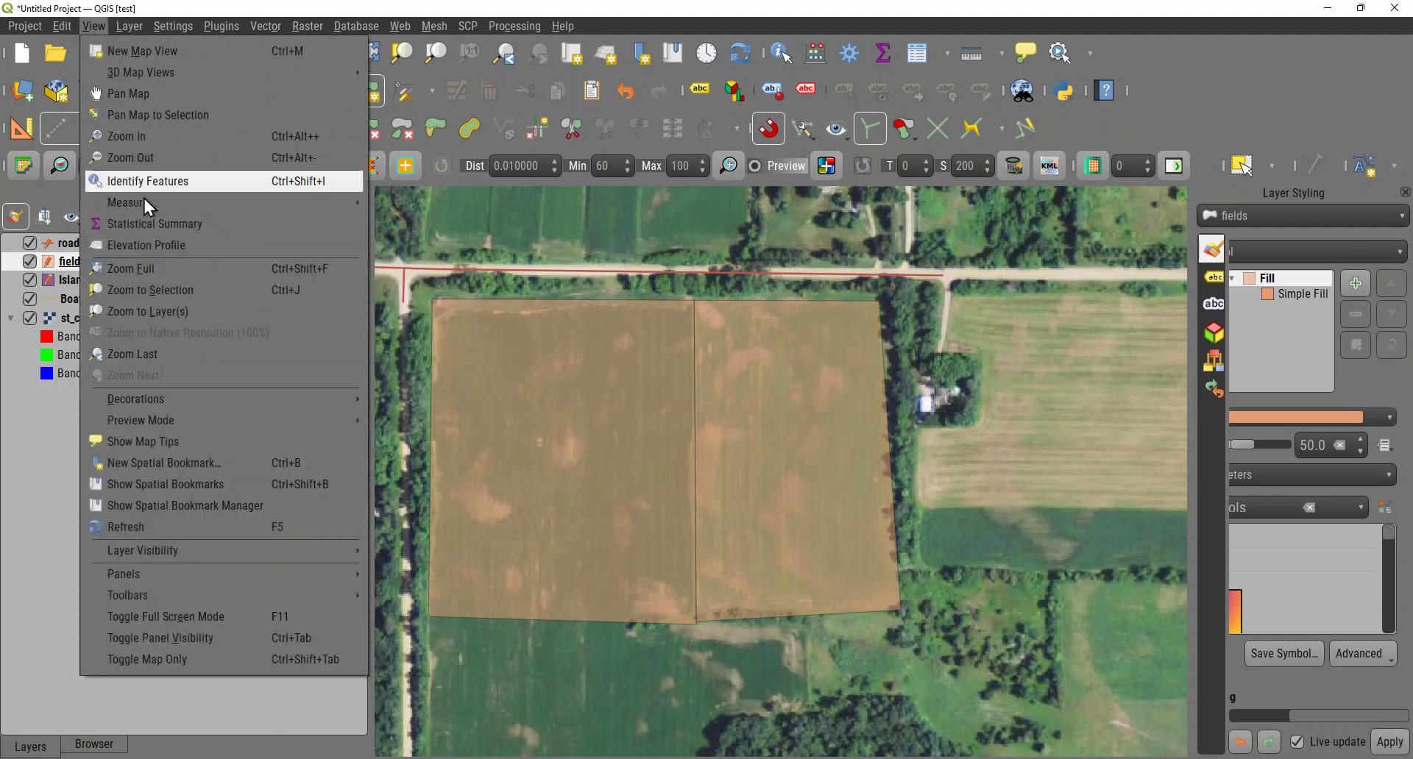
mouse_move(186, 594)
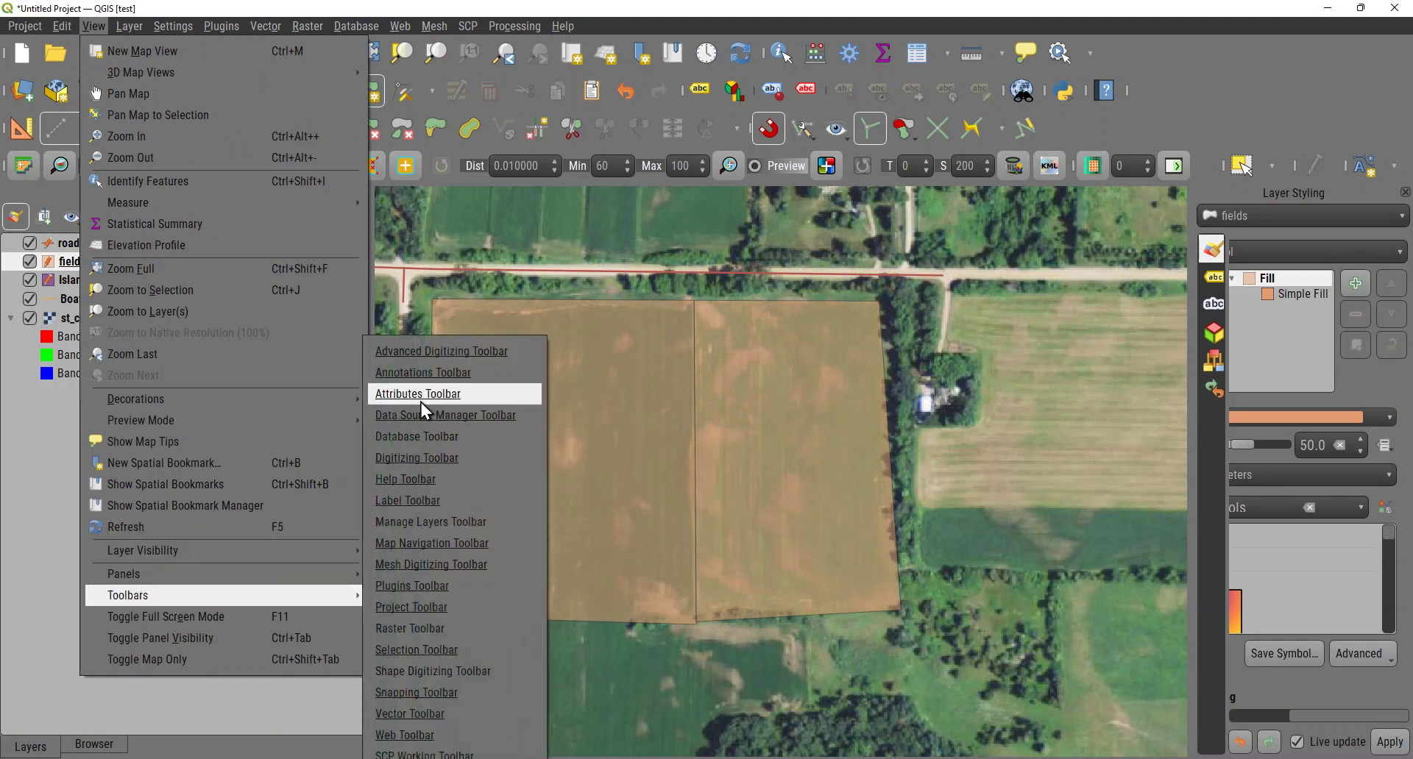
left_click(408, 652)
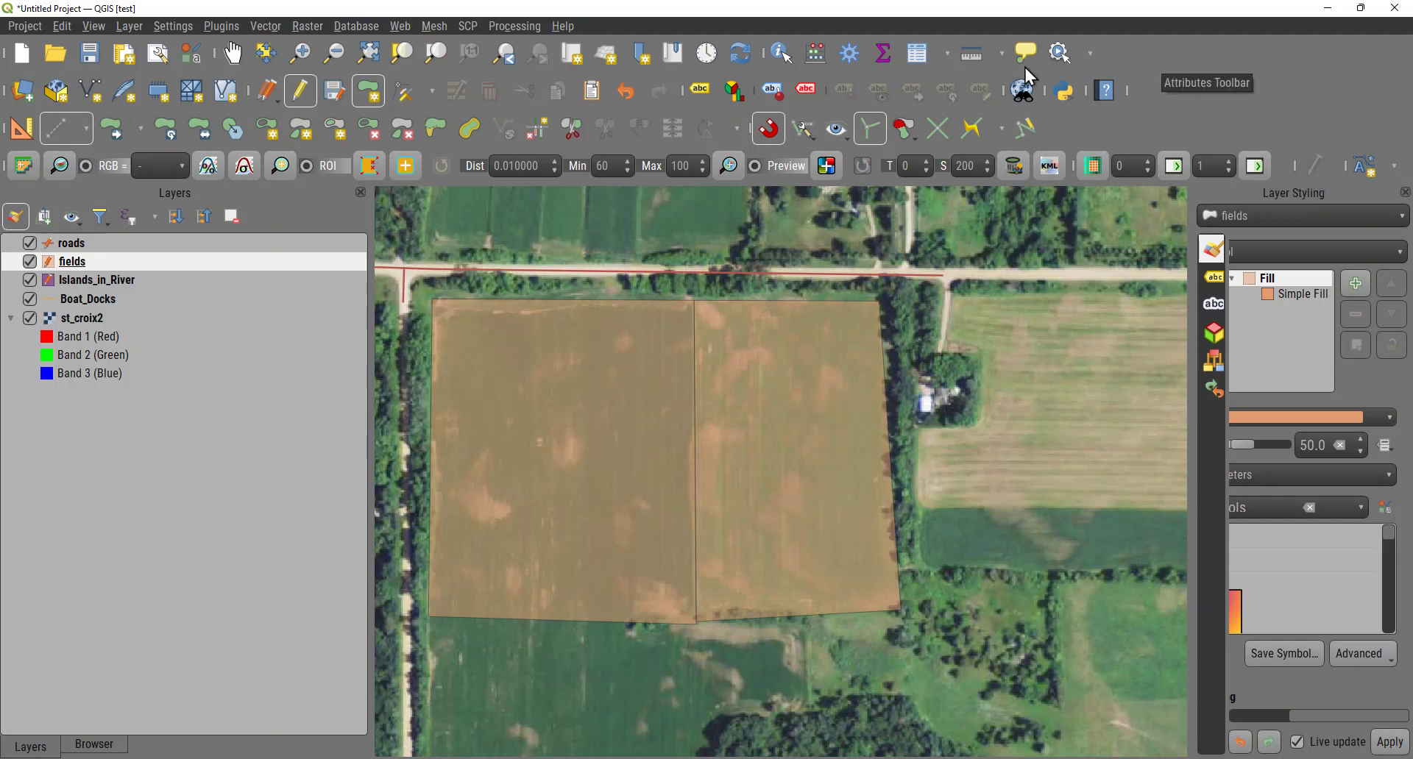
left_click(777, 122)
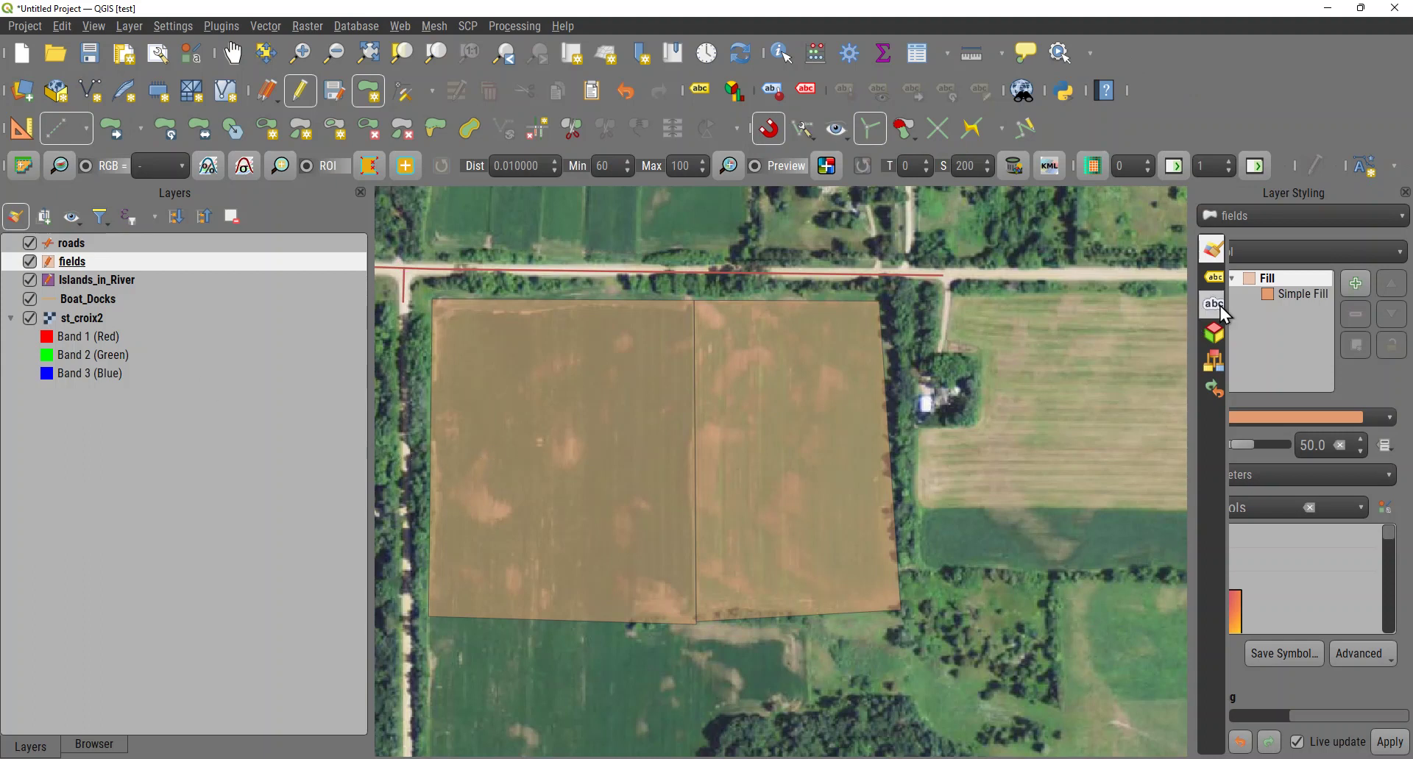
left_click(1092, 56)
left_click(1092, 56)
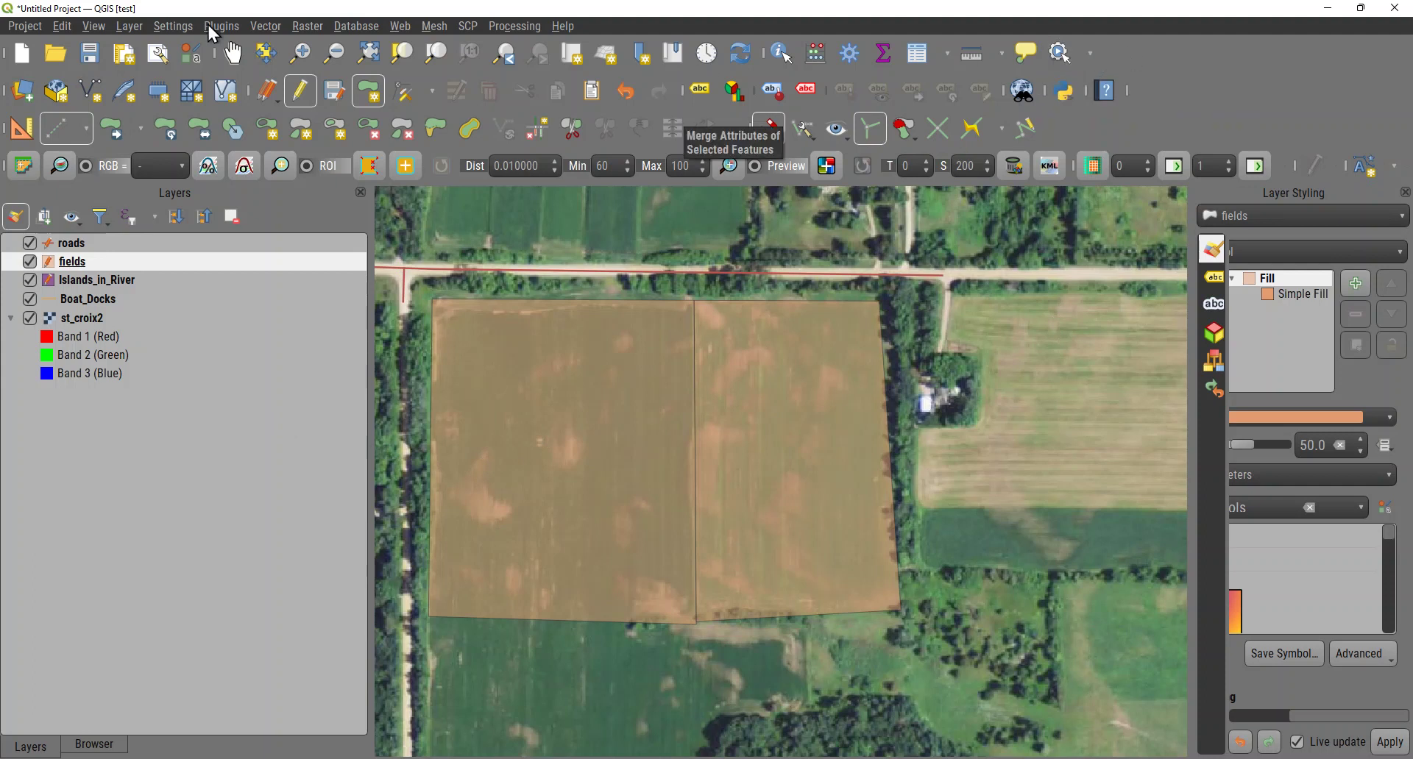
left_click(94, 26)
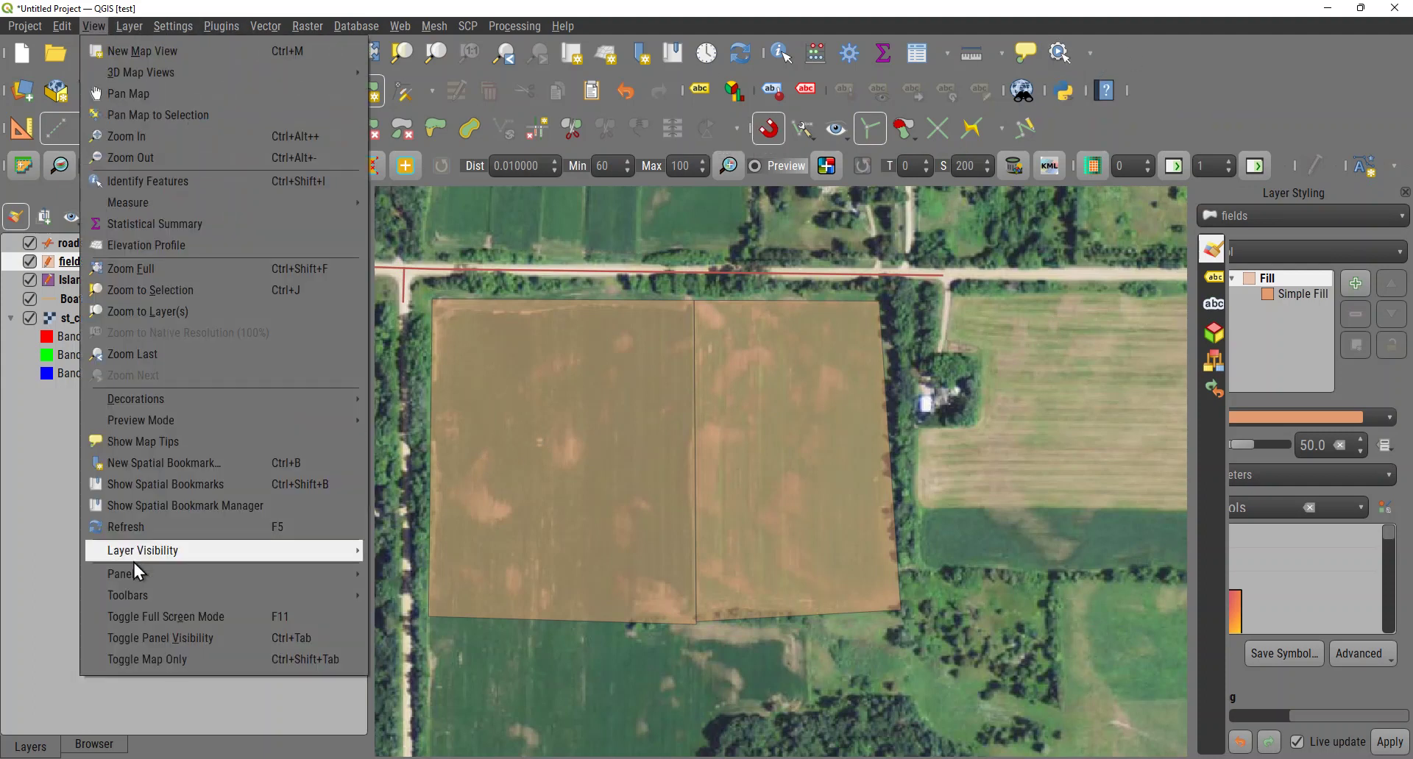
mouse_move(136, 593)
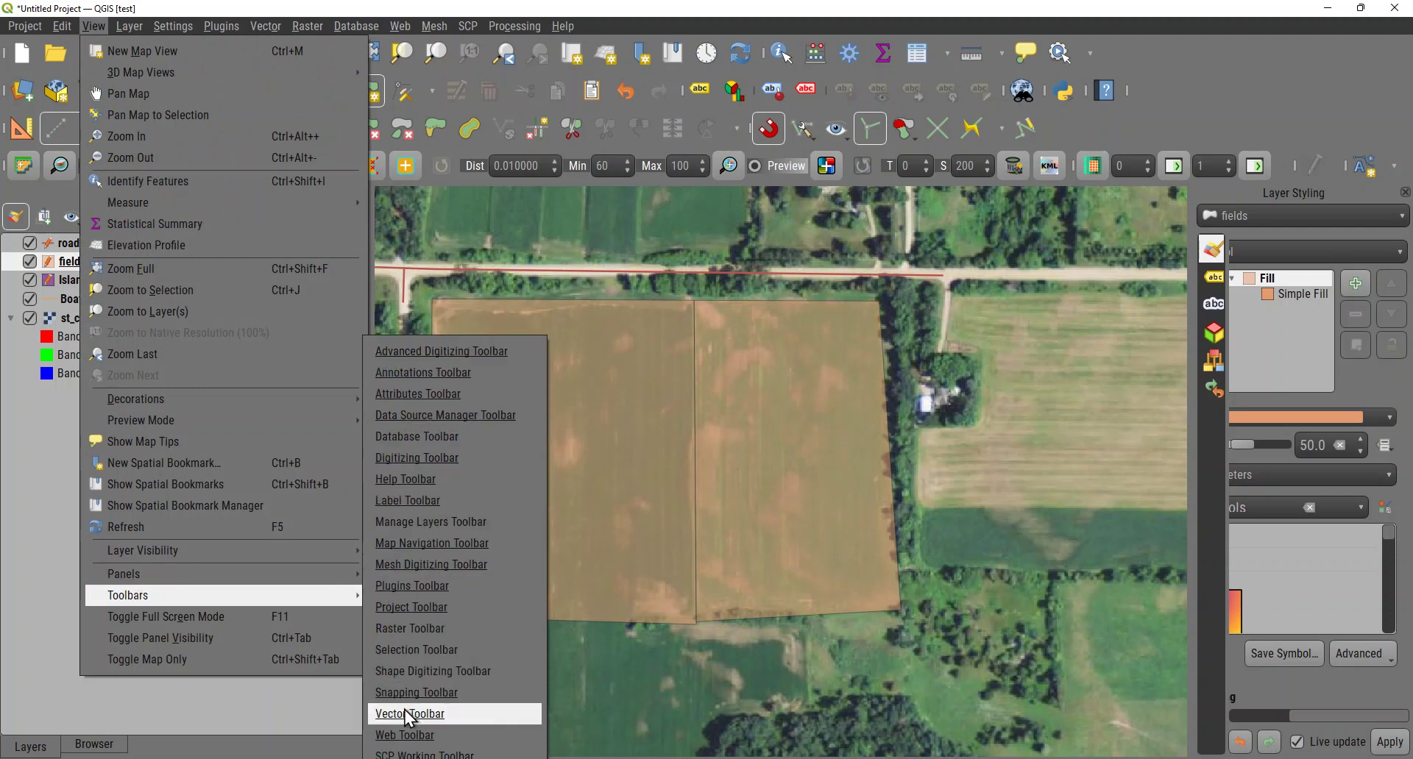
left_click(416, 650)
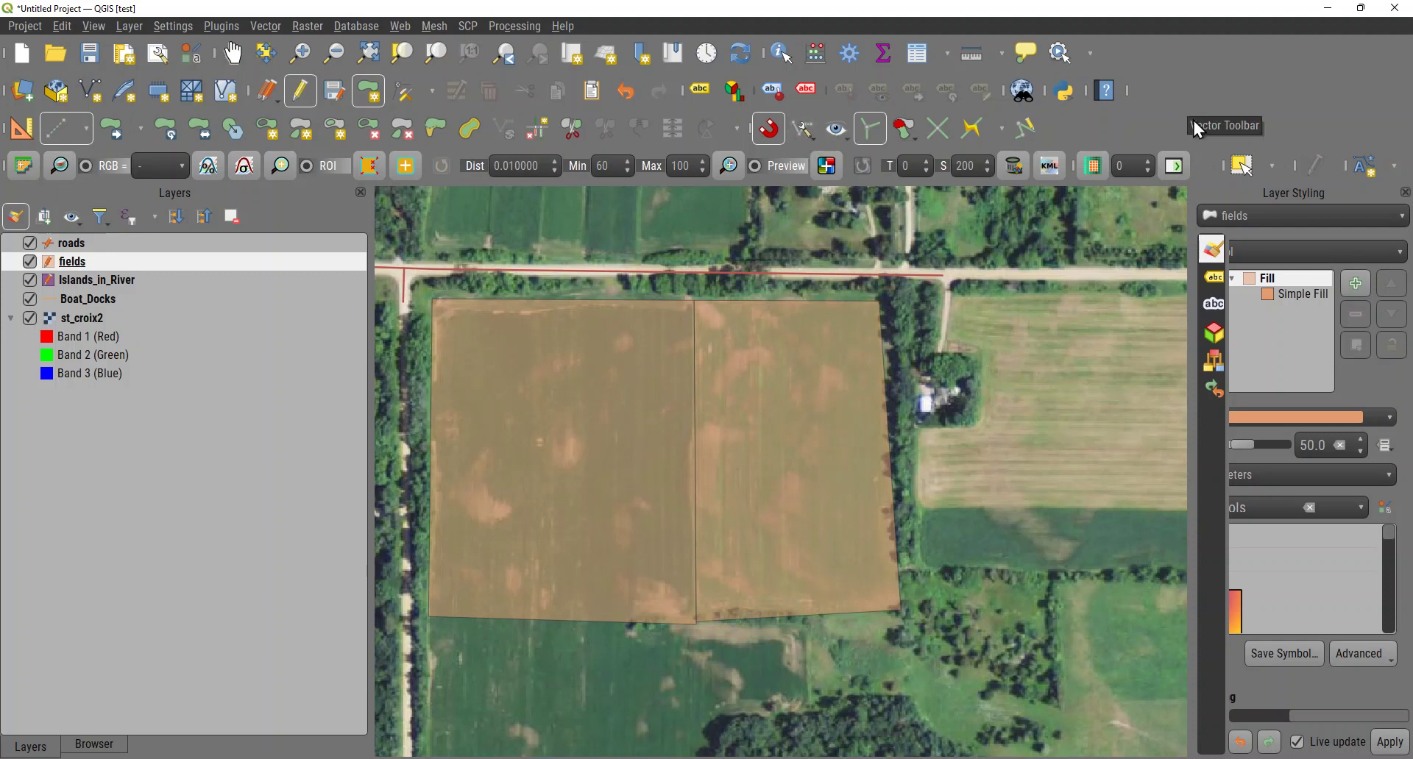
Select the western and eastern field polygons in turn to compare their extents at the shared boundary.
left_click(1248, 166)
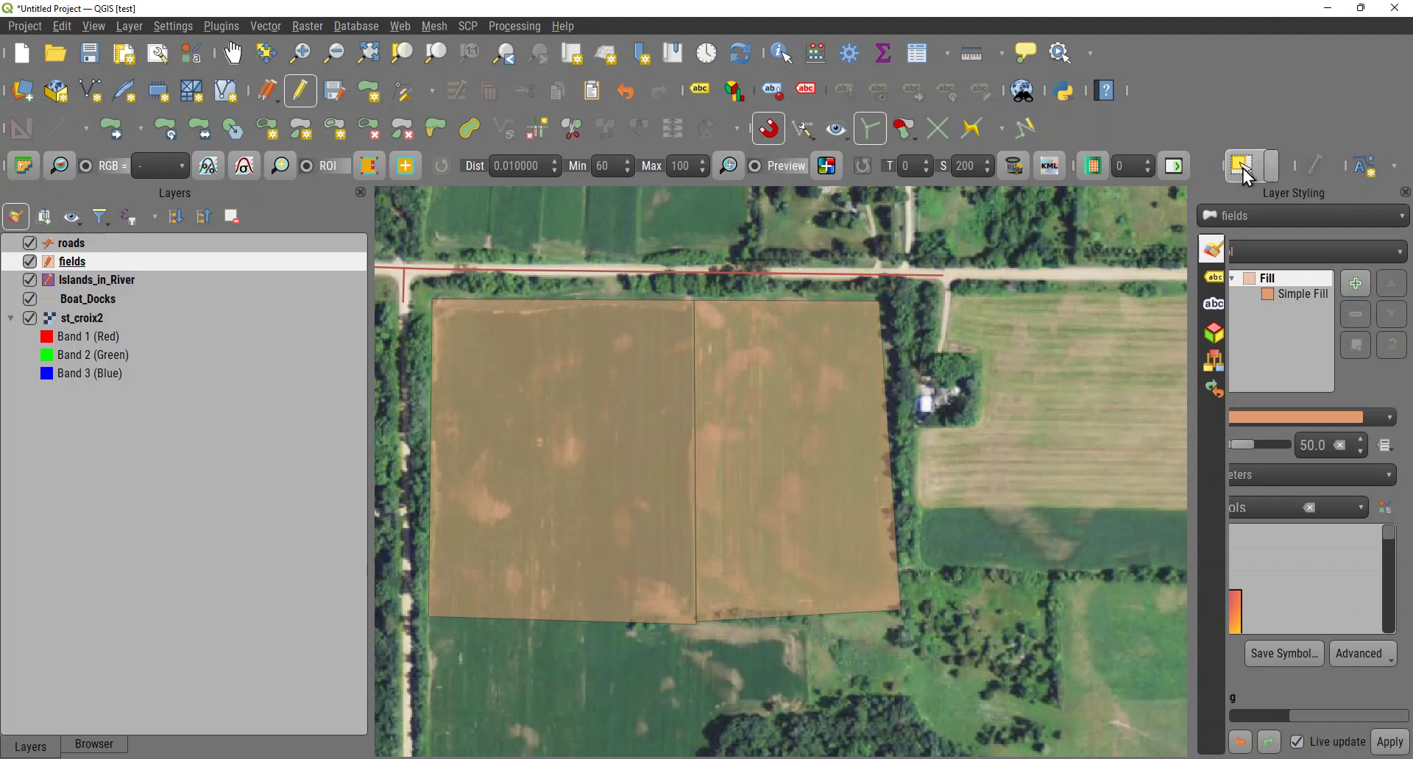
left_click(820, 464)
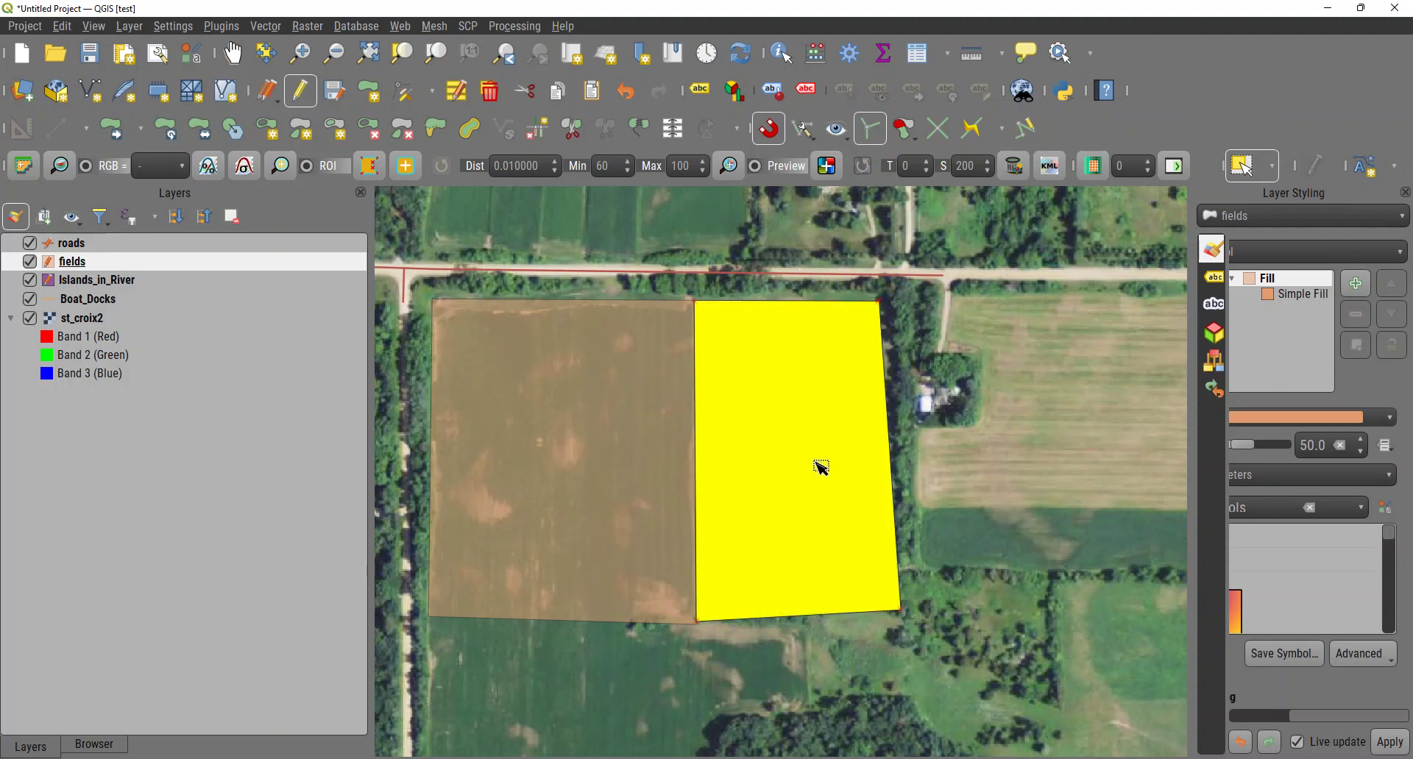
left_click(644, 552)
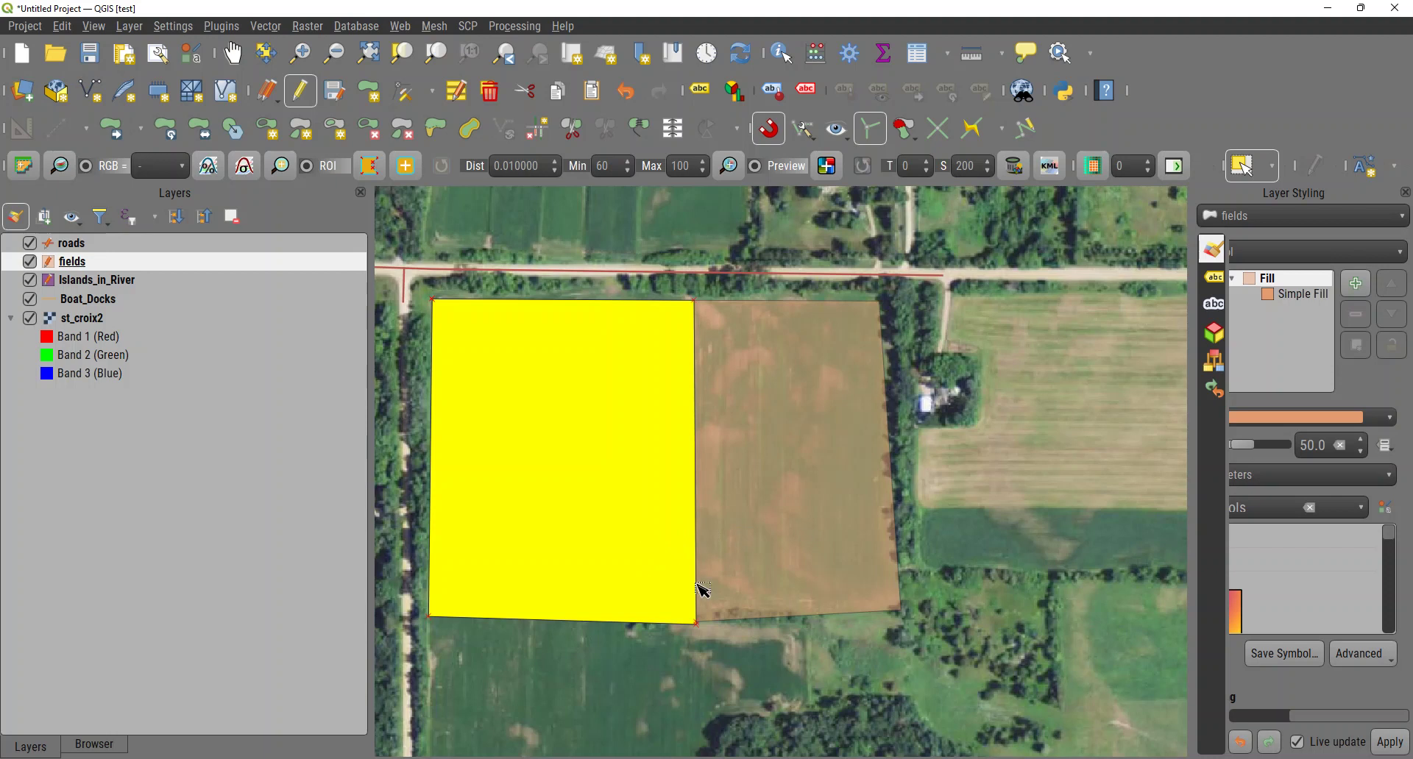
left_click(776, 577)
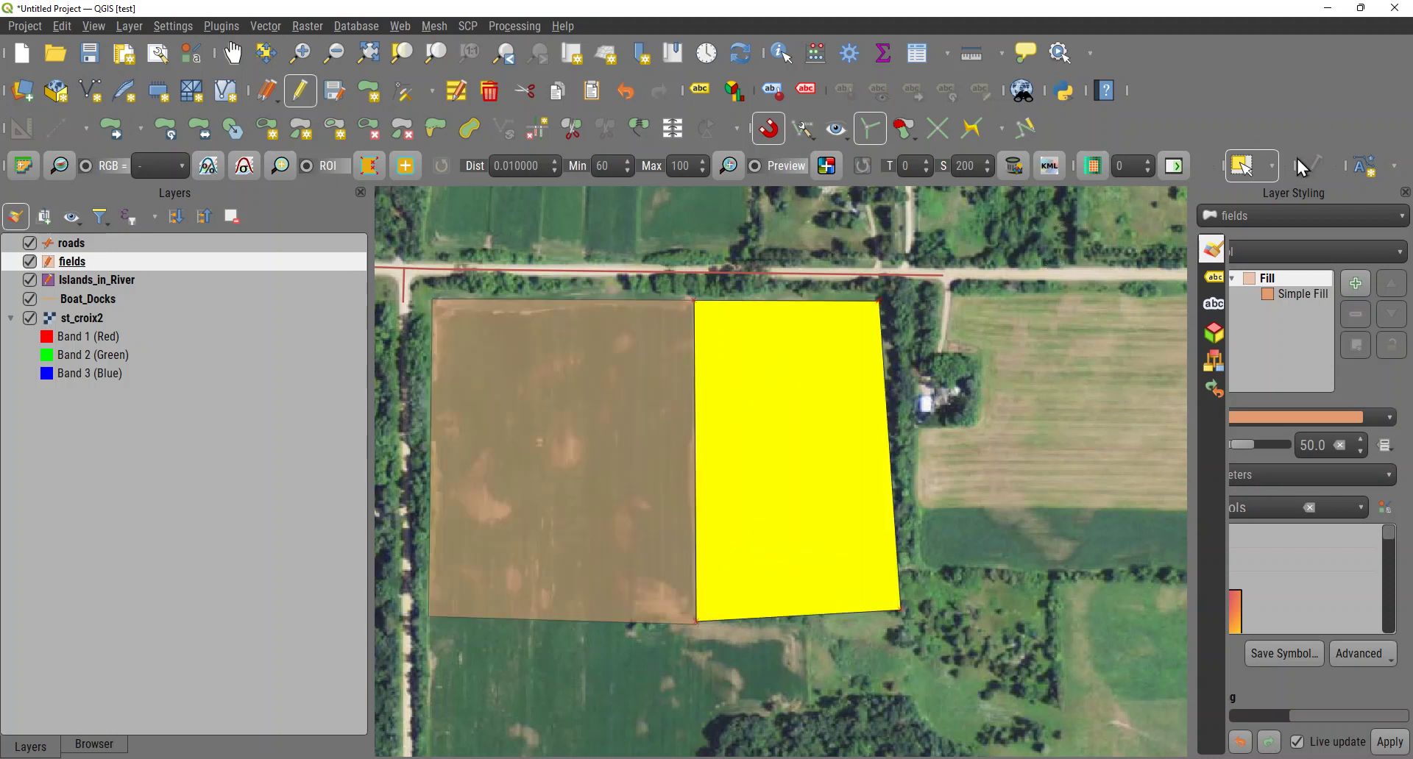
Move the Selection Toolbar beside the snapping tools and deselect all features.
left_click(1272, 167)
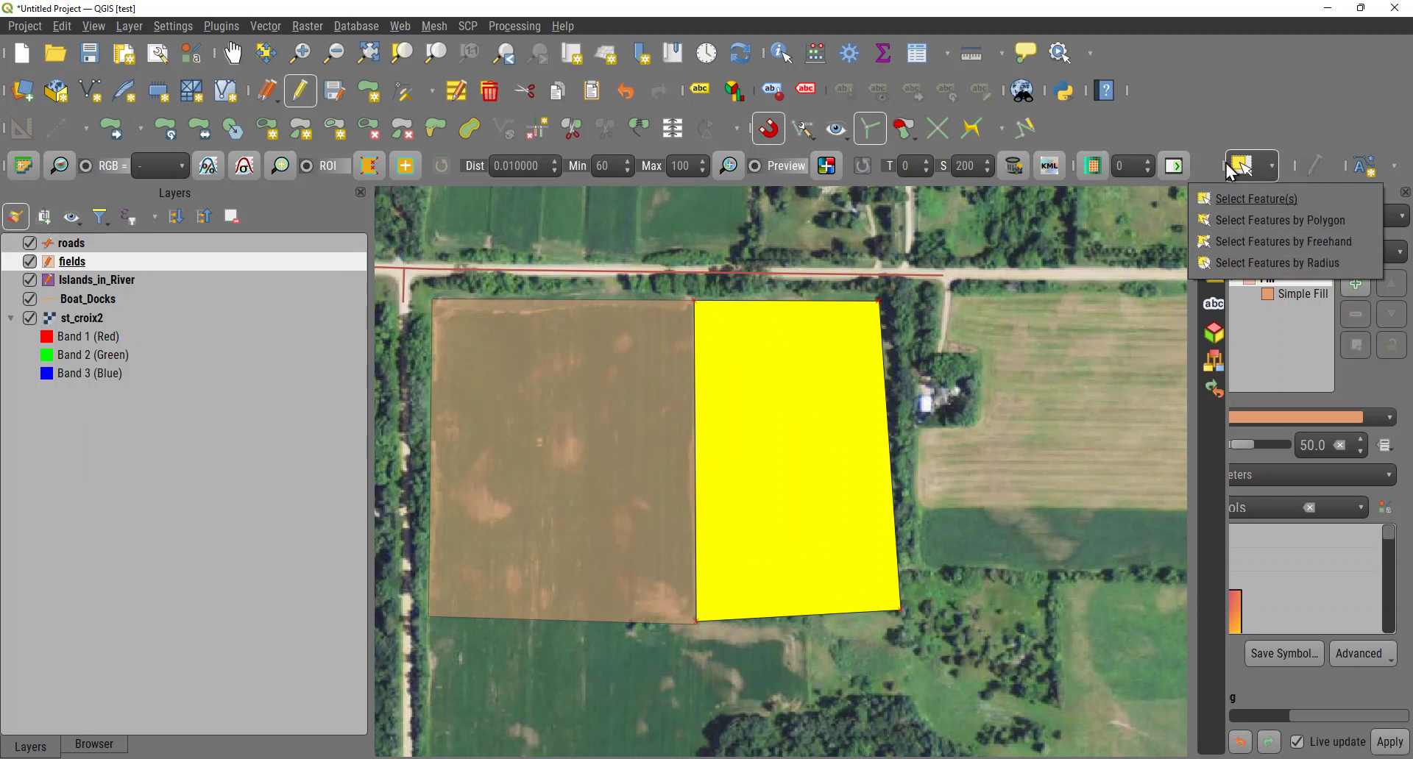
left_click(1264, 172)
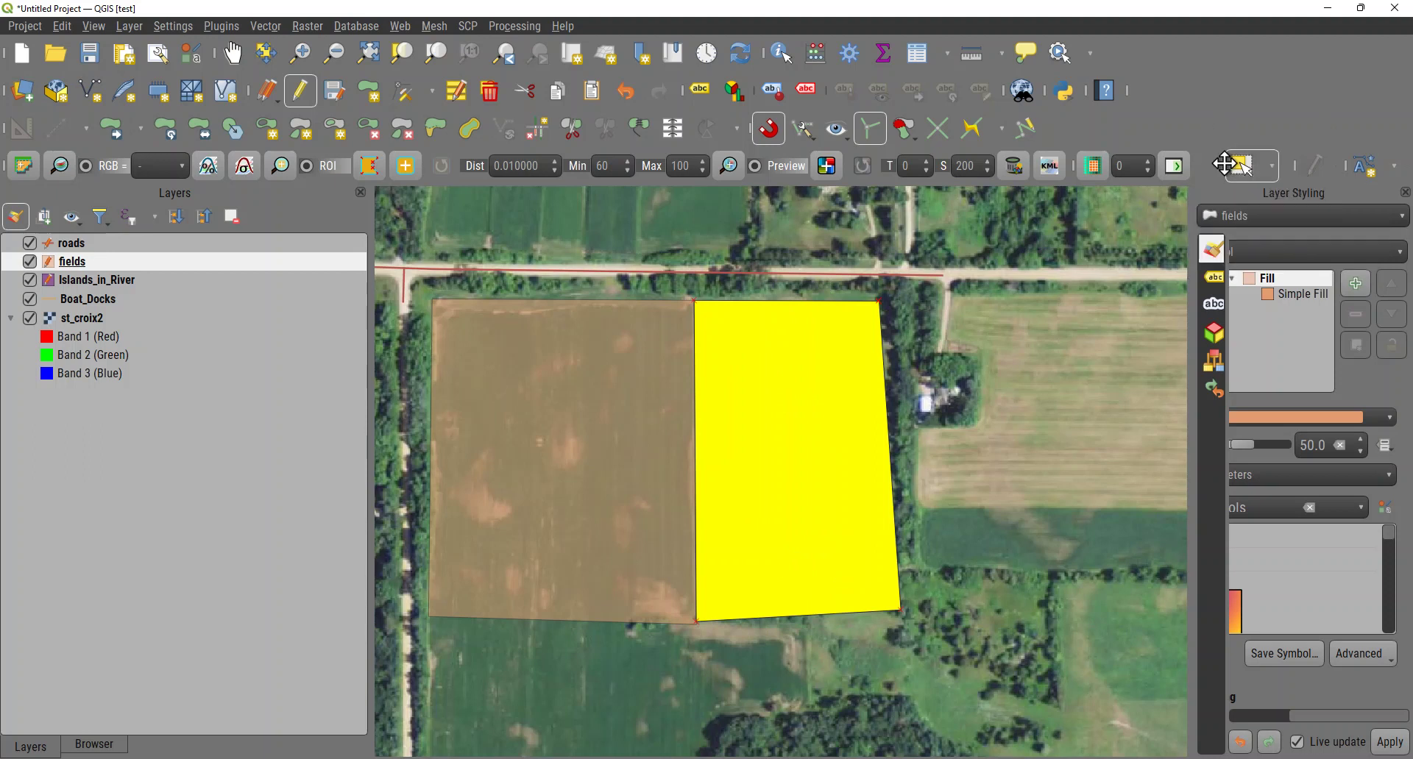
left_click_drag(1224, 156, 1057, 129)
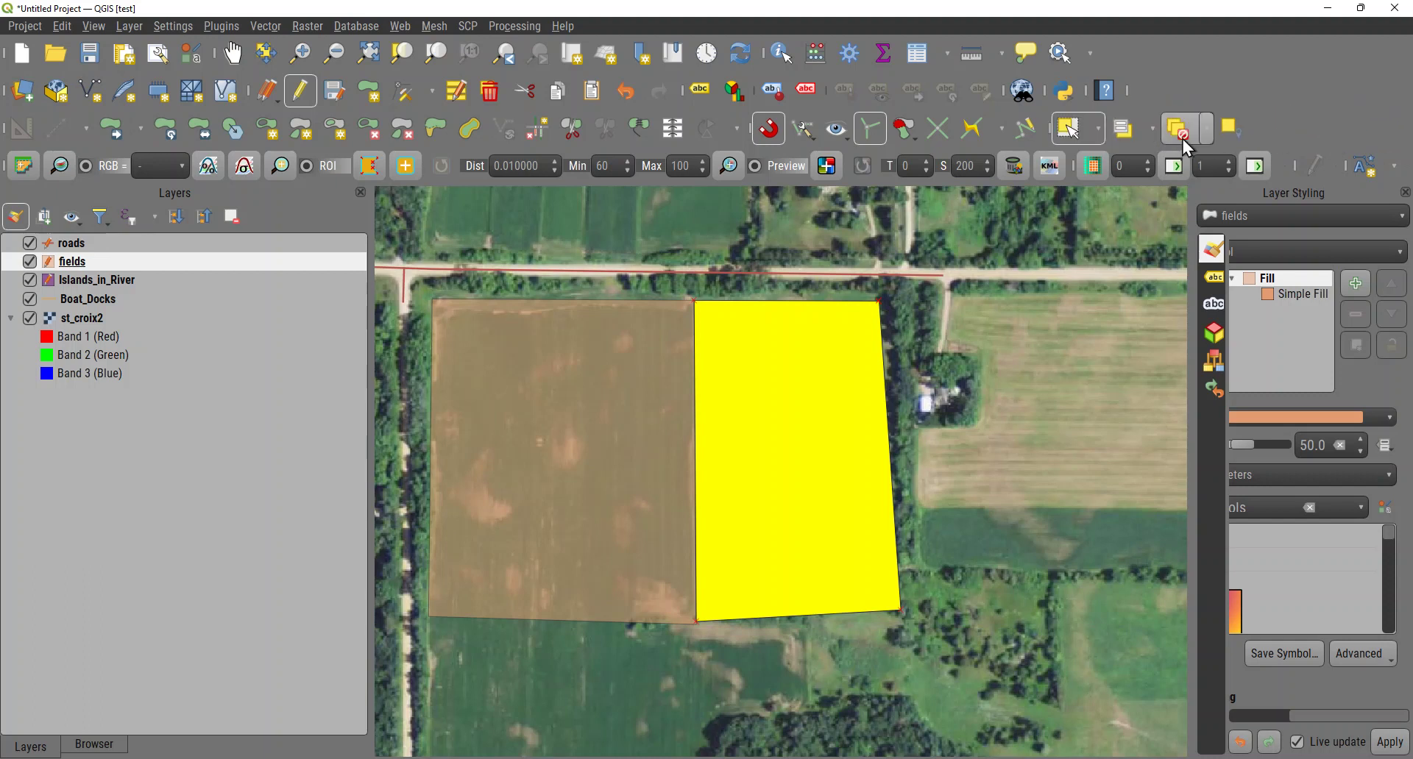
left_click(1179, 139)
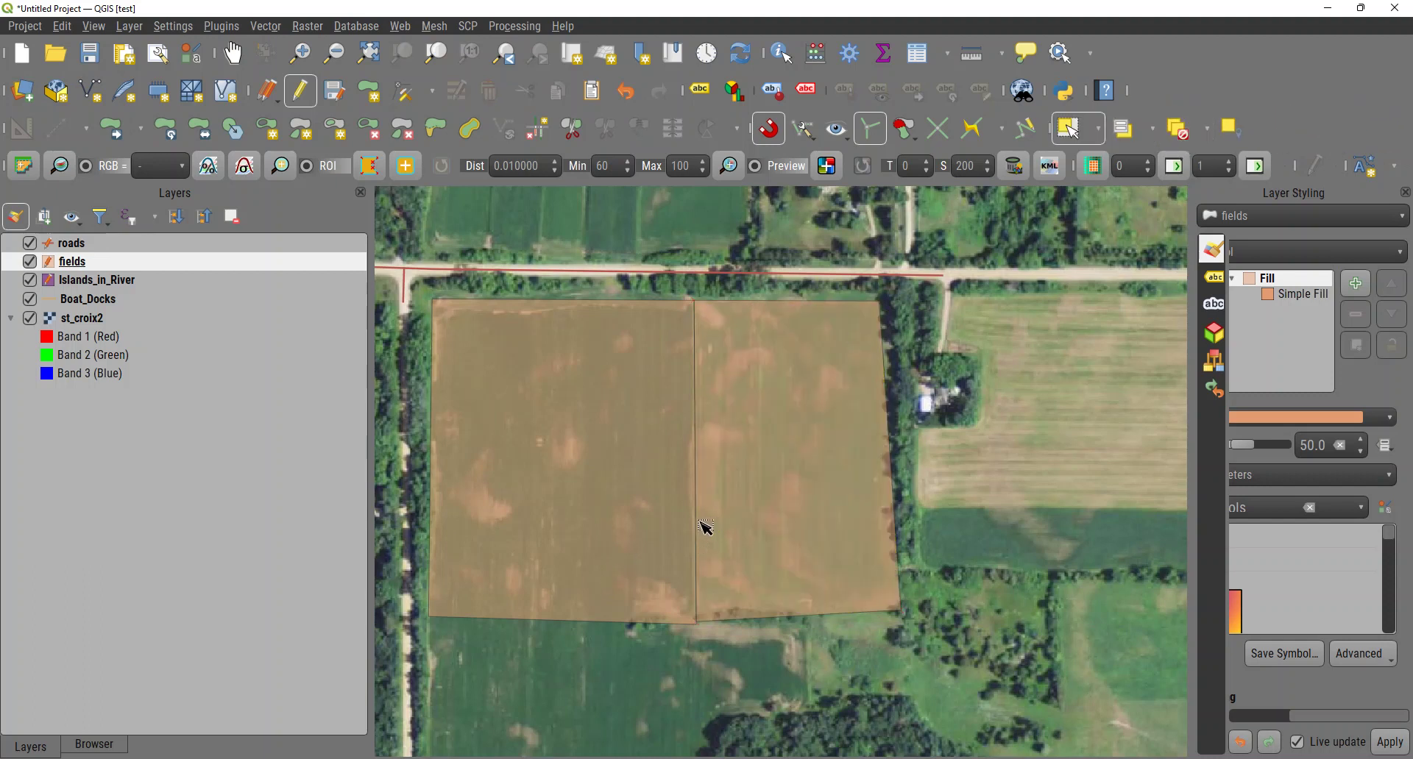
Activate the Vertex Tool and set the overlap mode to Allow Overlap.
left_click(403, 99)
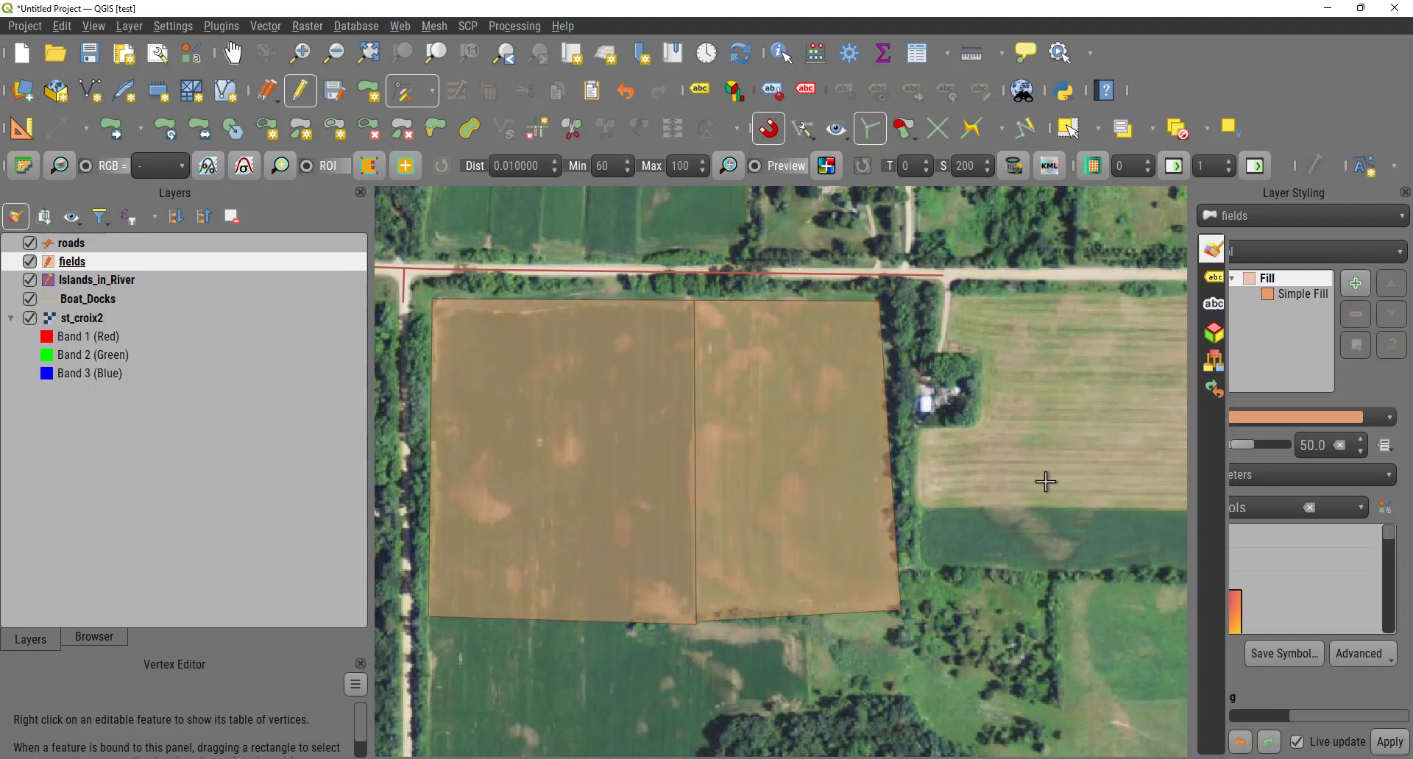
left_click(920, 147)
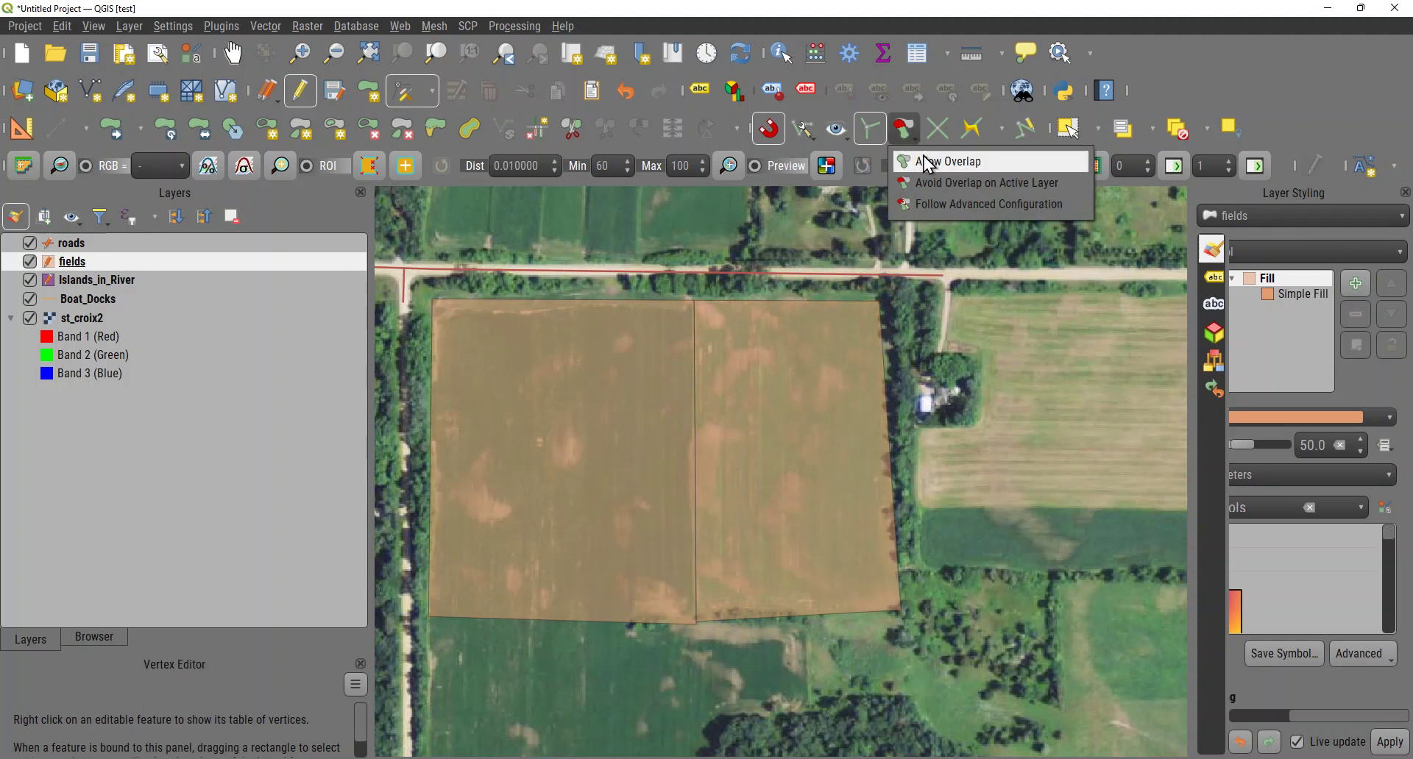
left_click(922, 153)
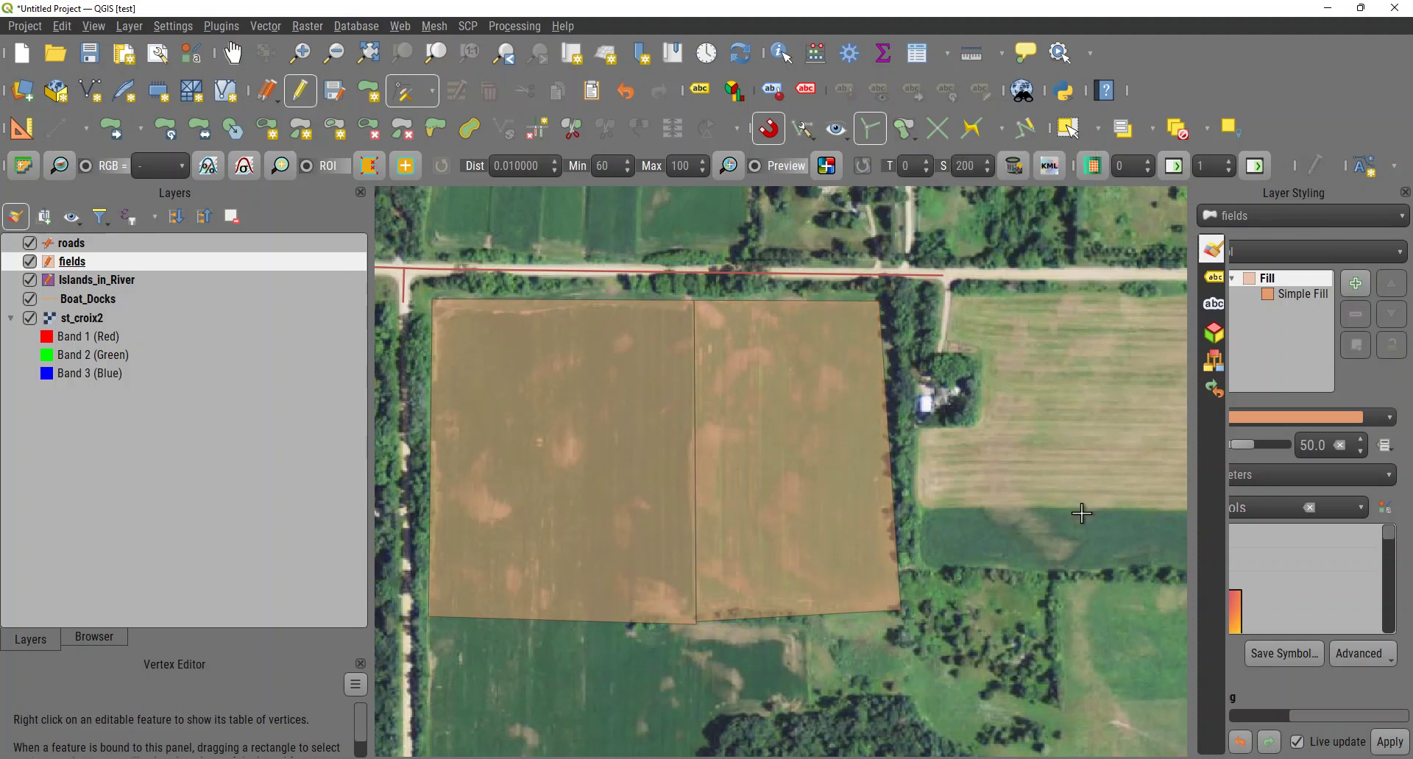
Digitize the green field south of the western polygon, from that polygon's southwest corner to a point slightly inside its southeast corner, with an autogenerated fid.
key("Down")
key("Down")
left_click(476, 271)
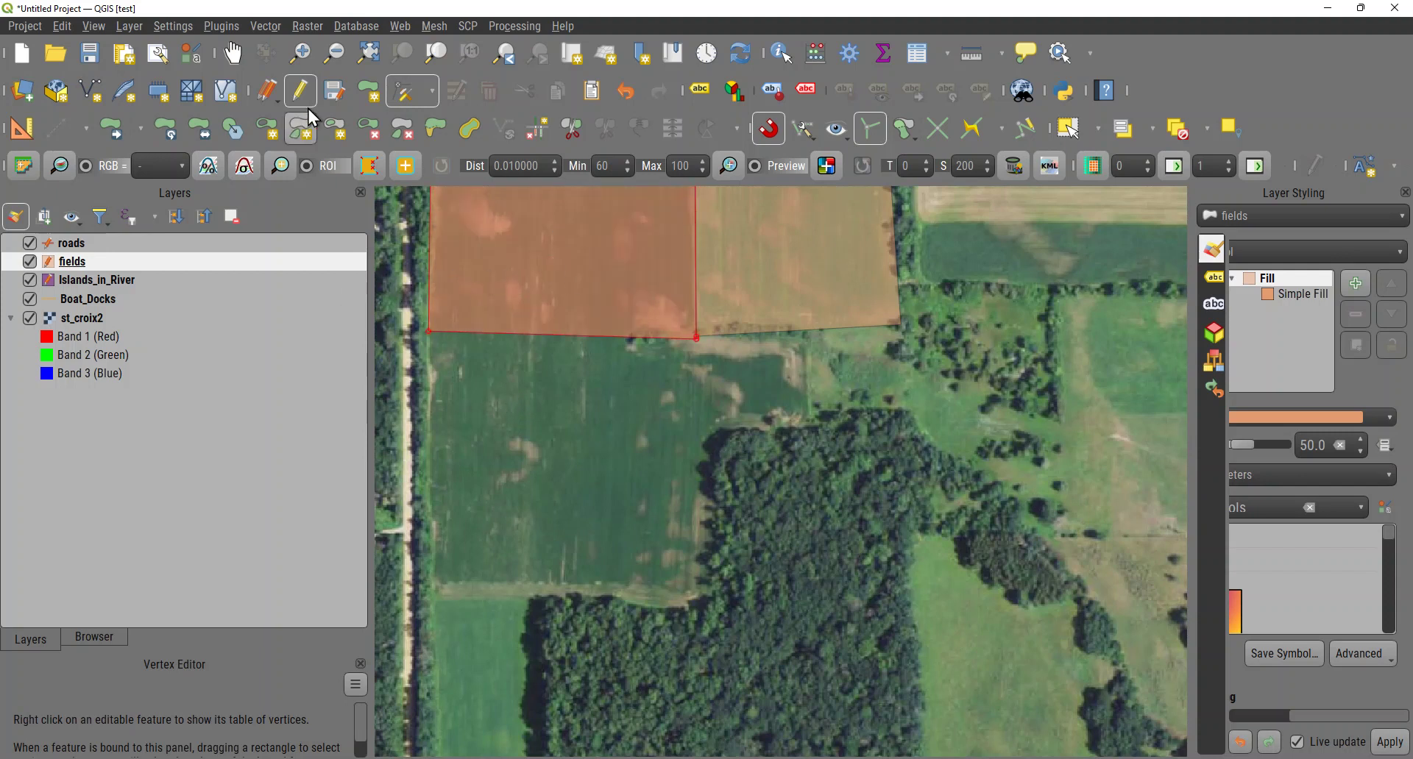
left_click(370, 92)
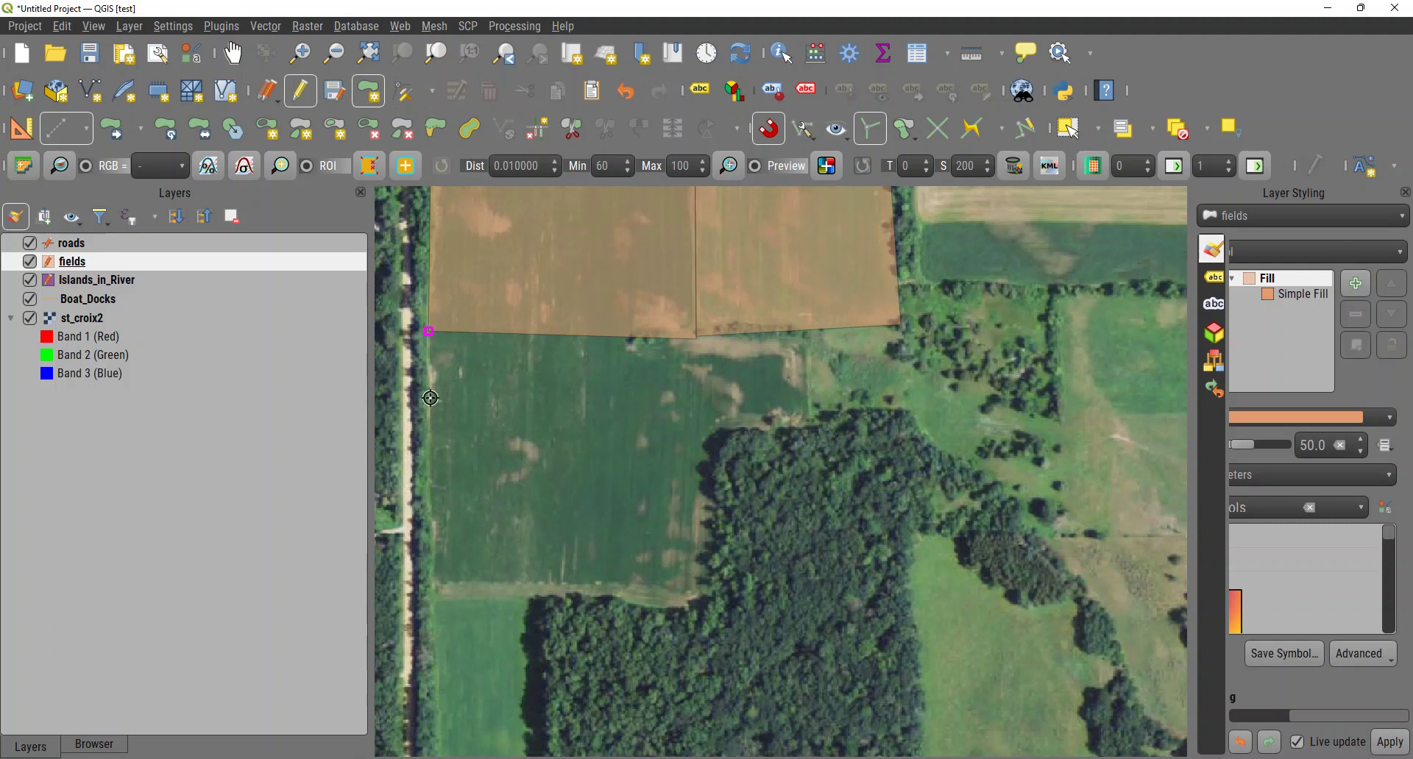
left_click(435, 585)
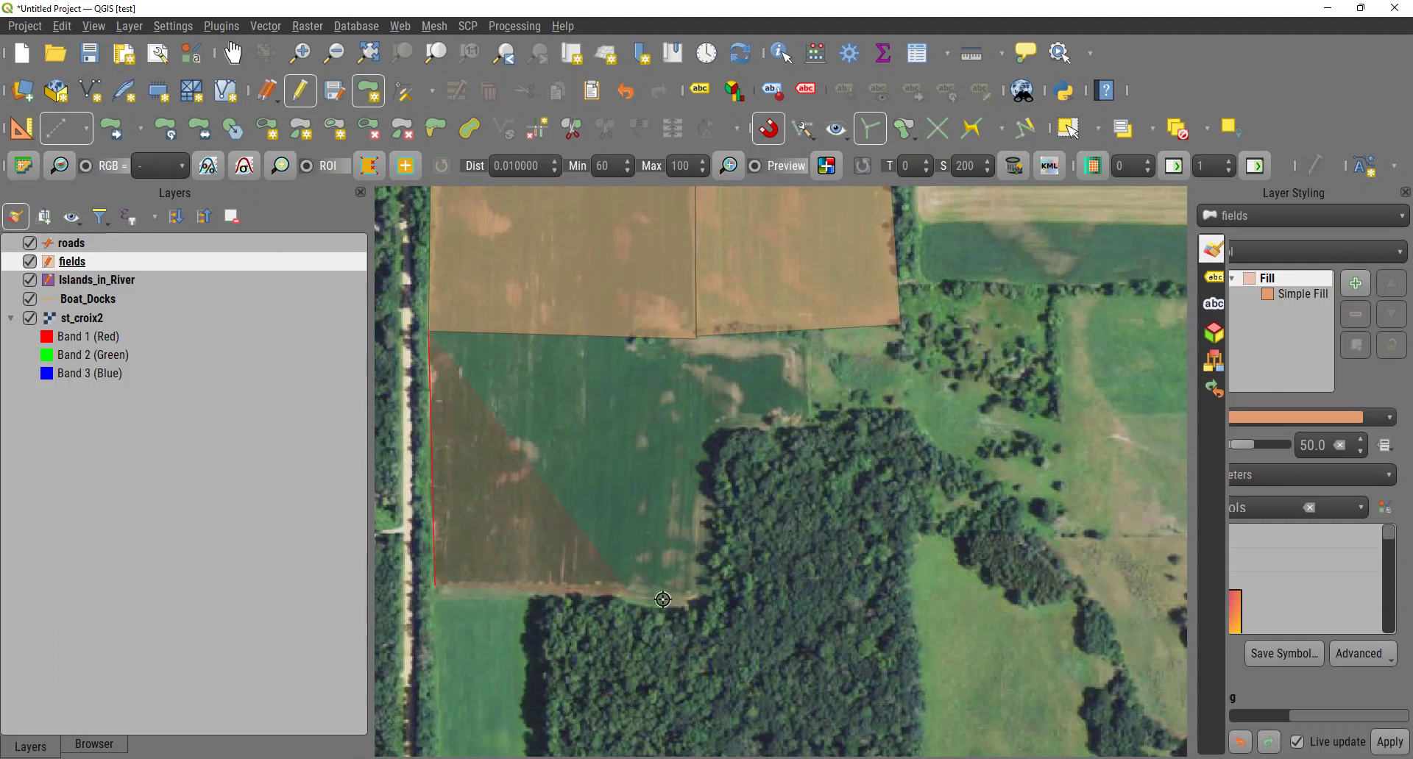
left_click(699, 594)
left_click(695, 324)
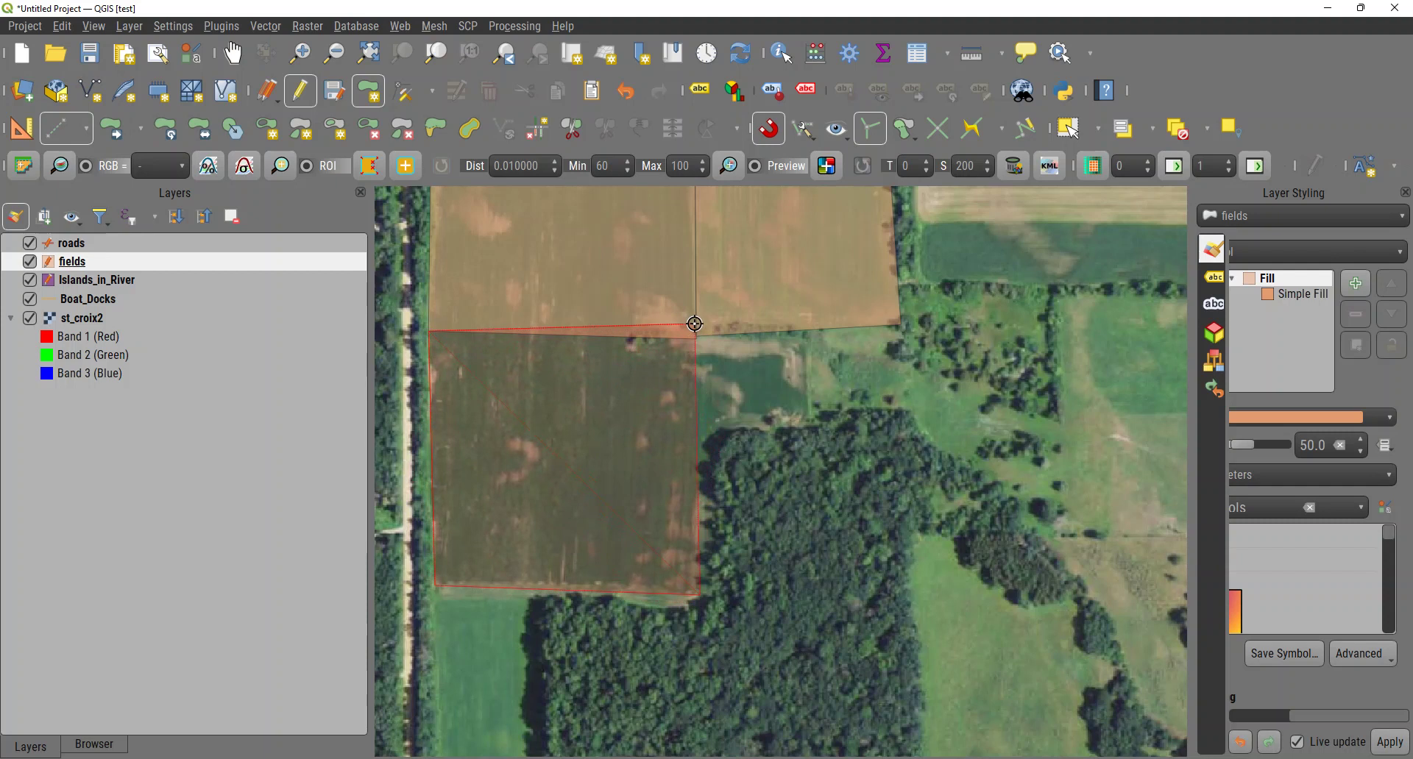
right_click(695, 324)
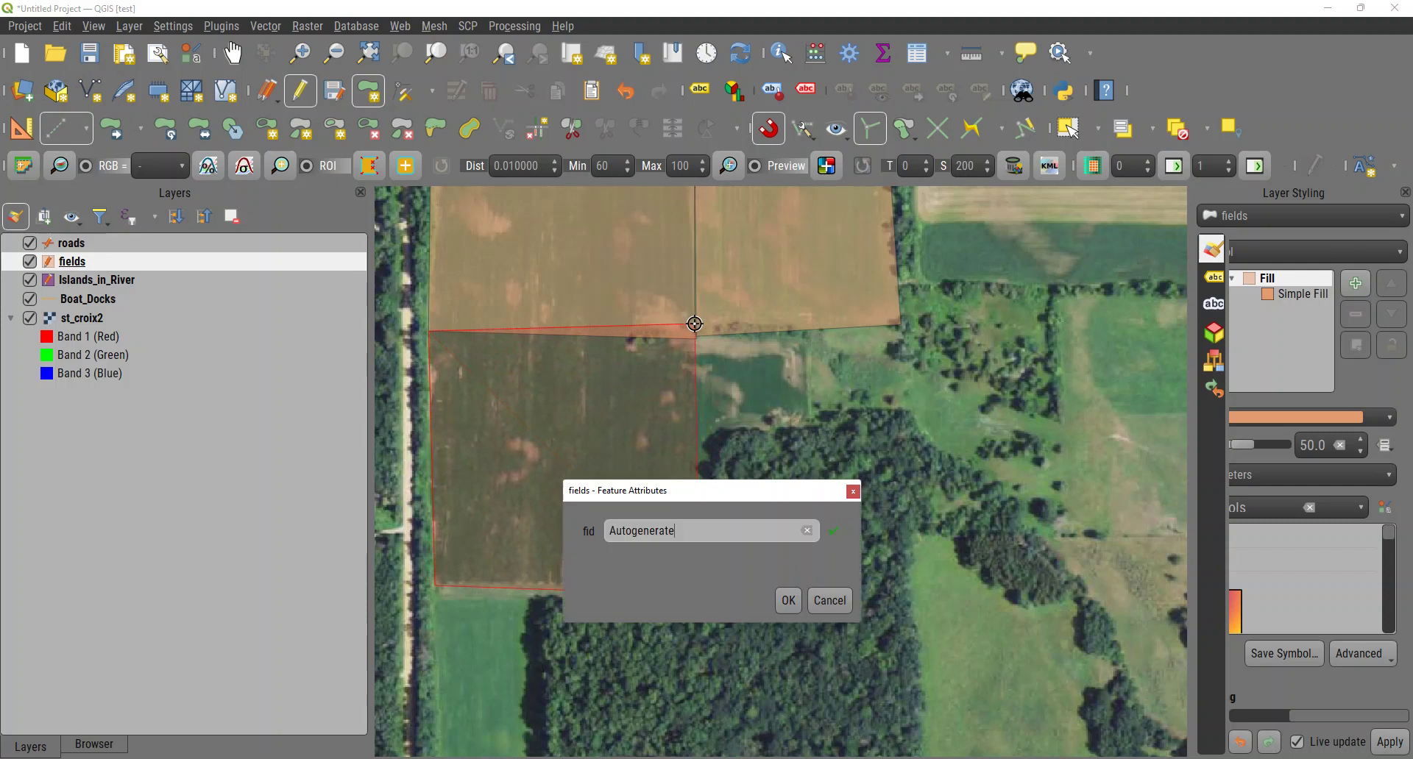
left_click(787, 603)
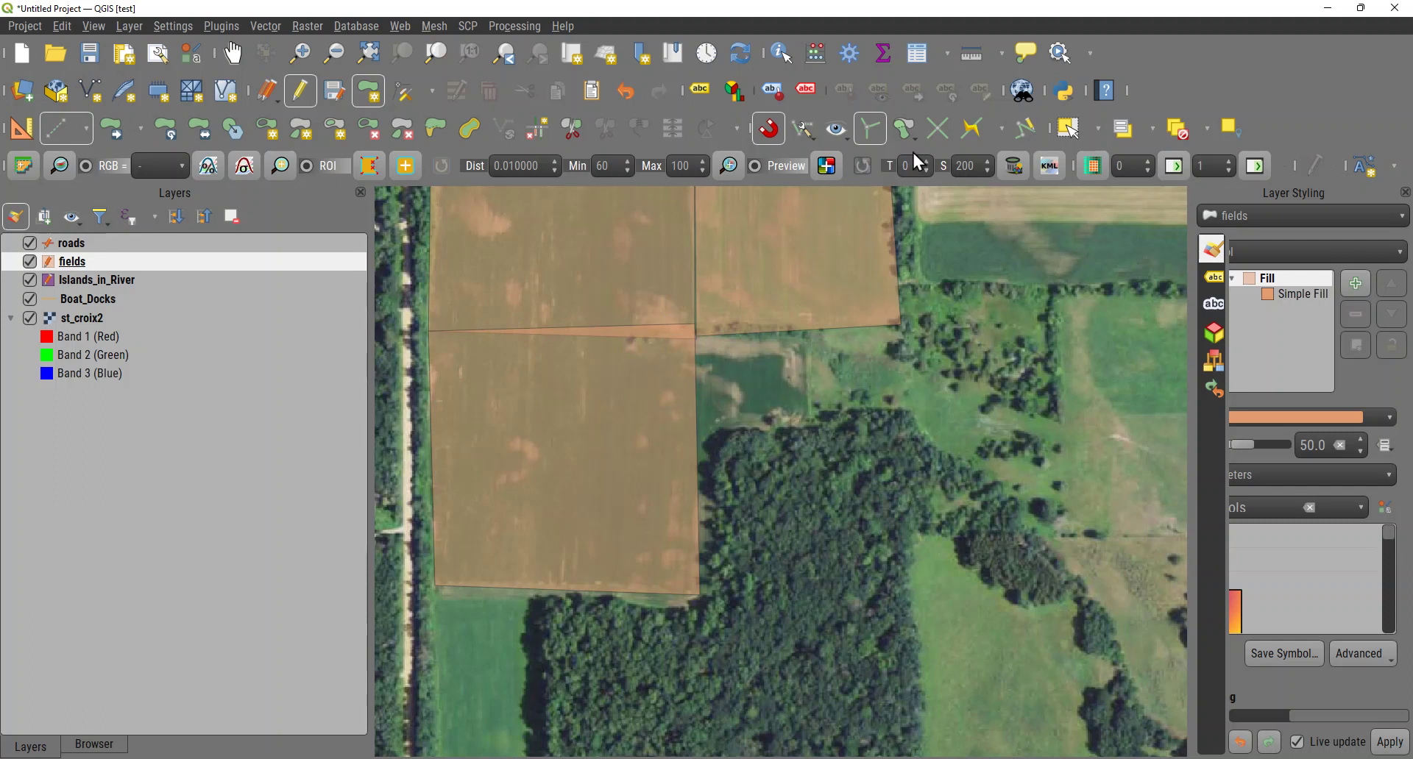
Examine the per-layer snapping type, tolerance and Avoid Overlap options in the advanced snapping configuration.
left_click(813, 138)
left_click(845, 206)
left_click(845, 131)
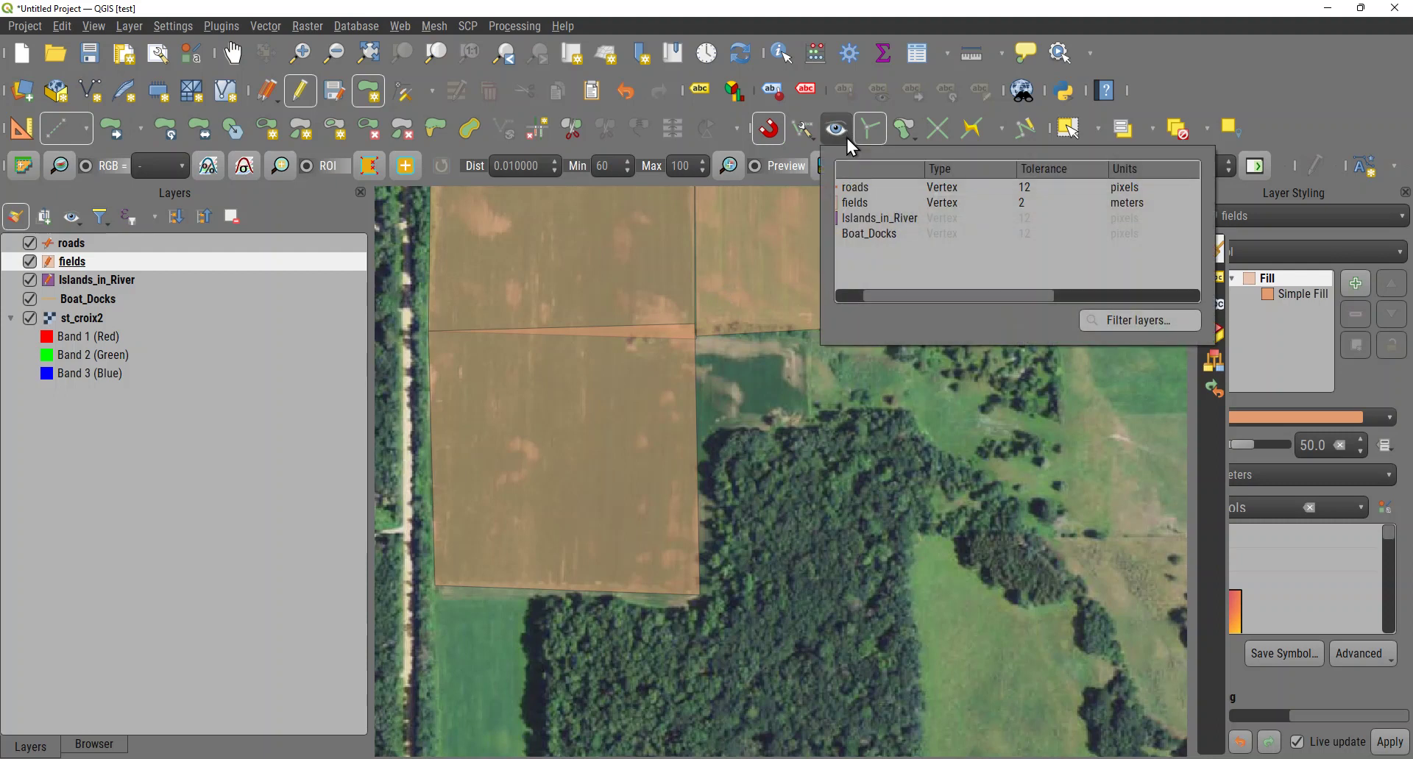
scroll(1017, 218, "right", 5)
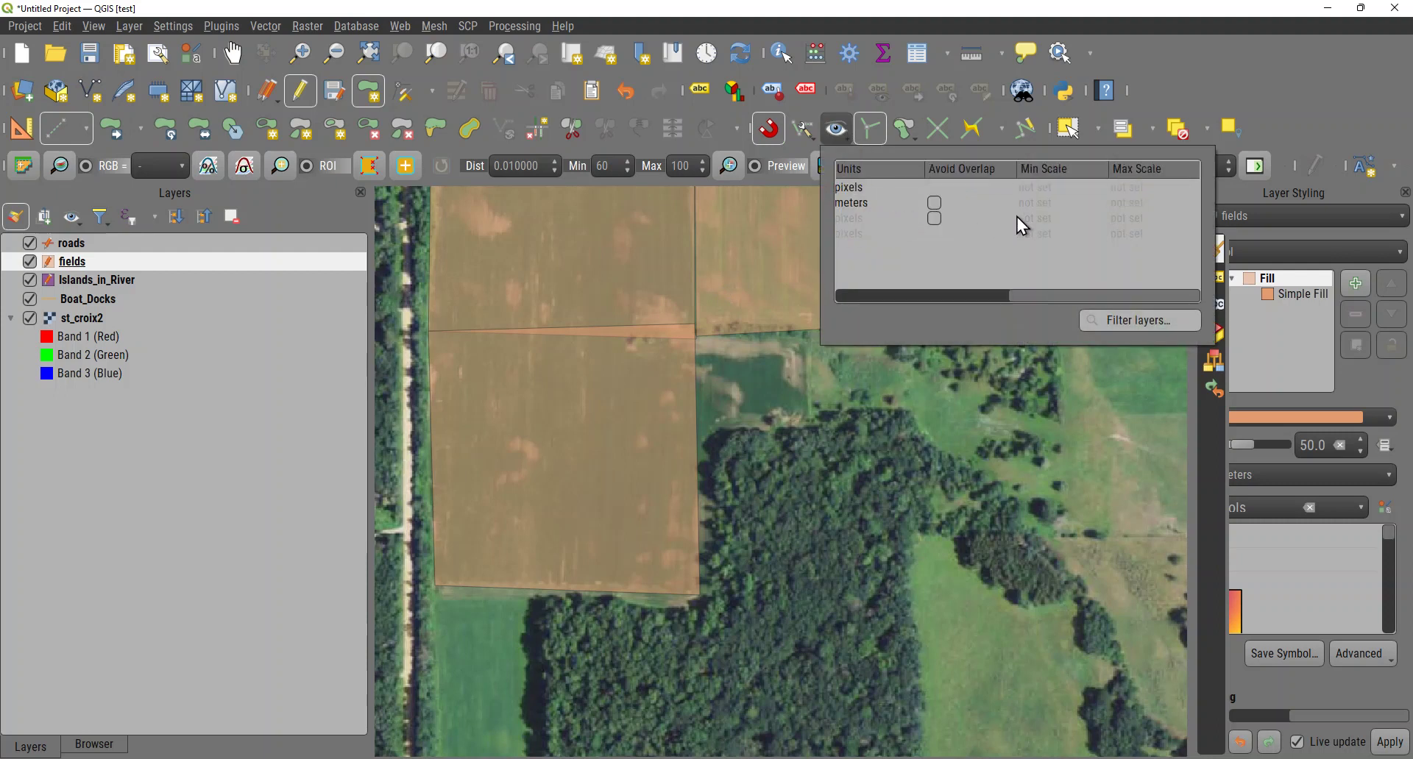
scroll(1017, 217, "left", 3)
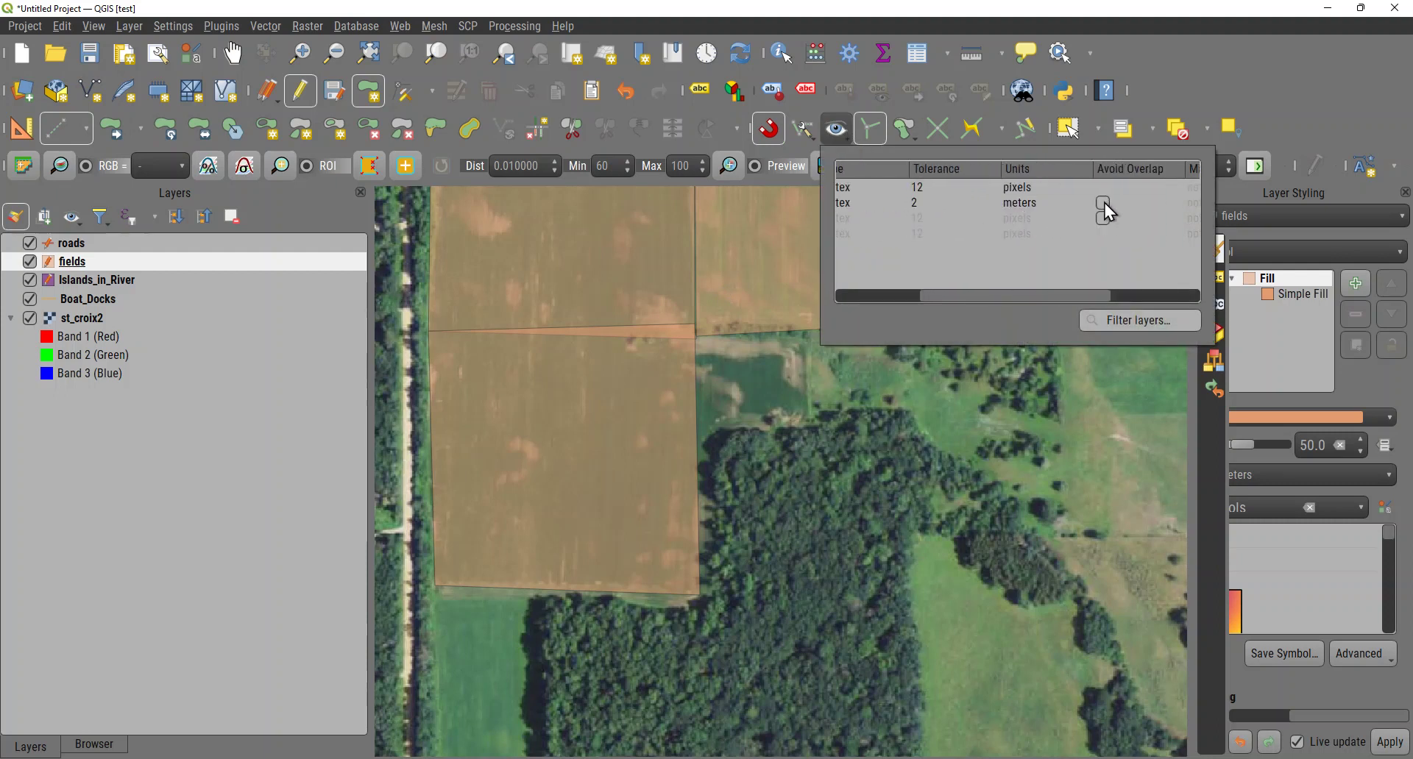
left_click(1131, 379)
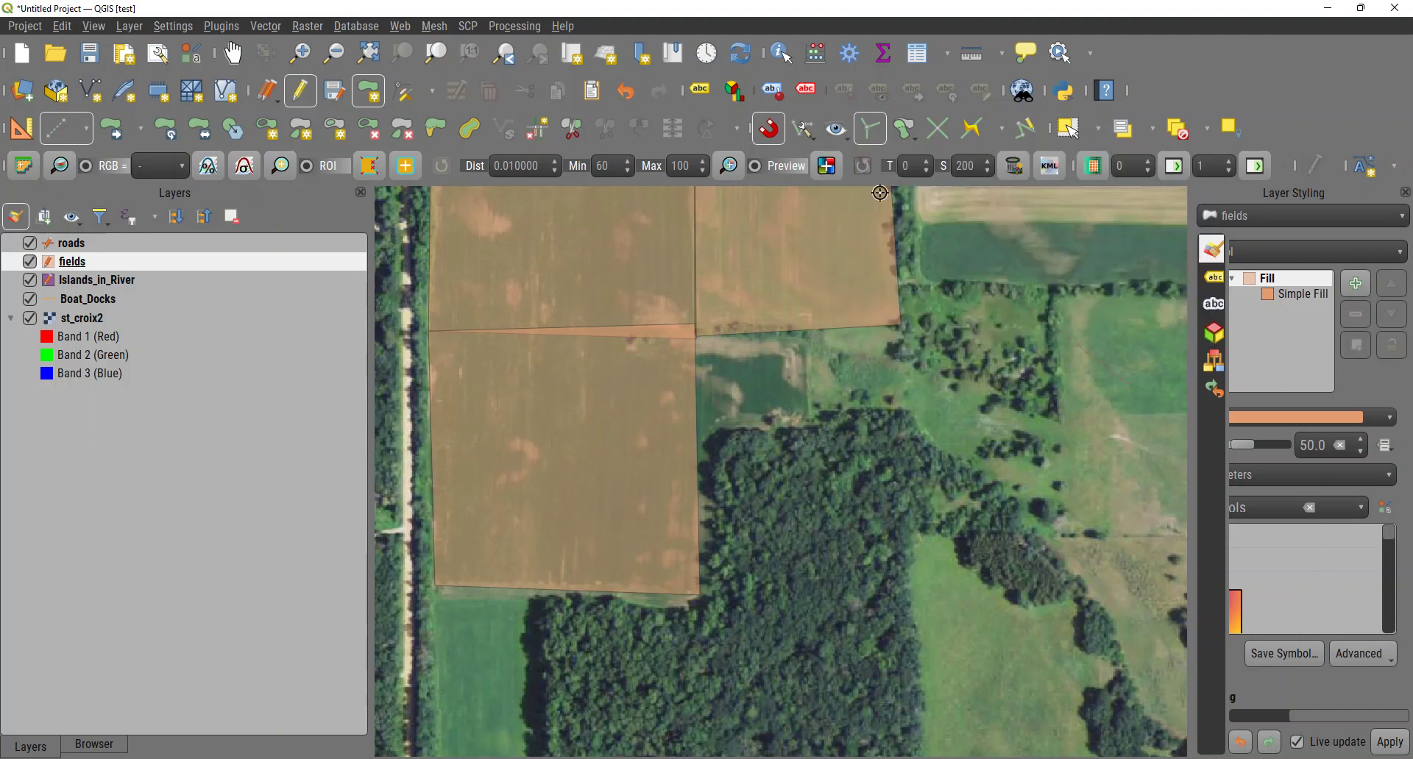
With Avoid Overlap on Active Layer enabled, digitize the field south of the eastern polygon, ending inside that polygon's southeast corner, with an autogenerated fid.
left_click(911, 142)
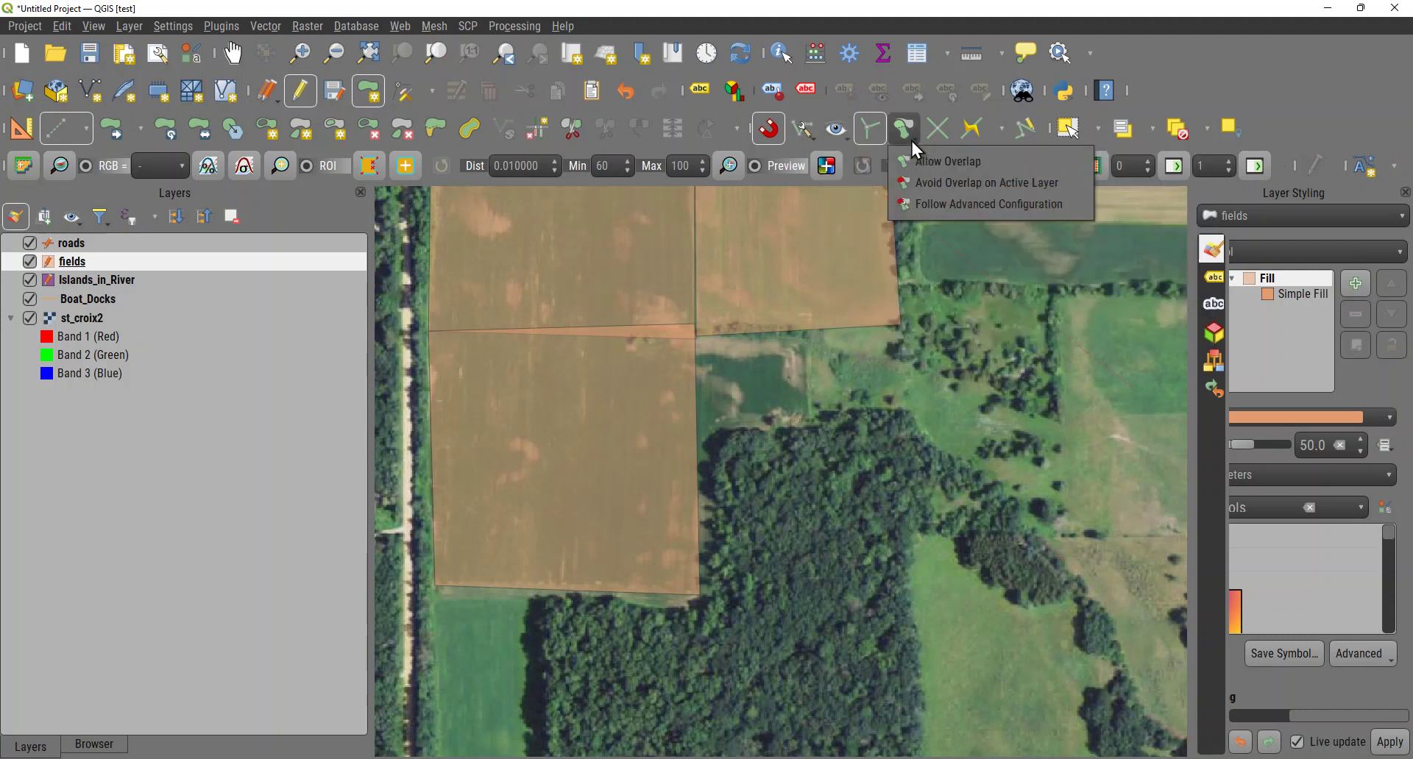
left_click(938, 188)
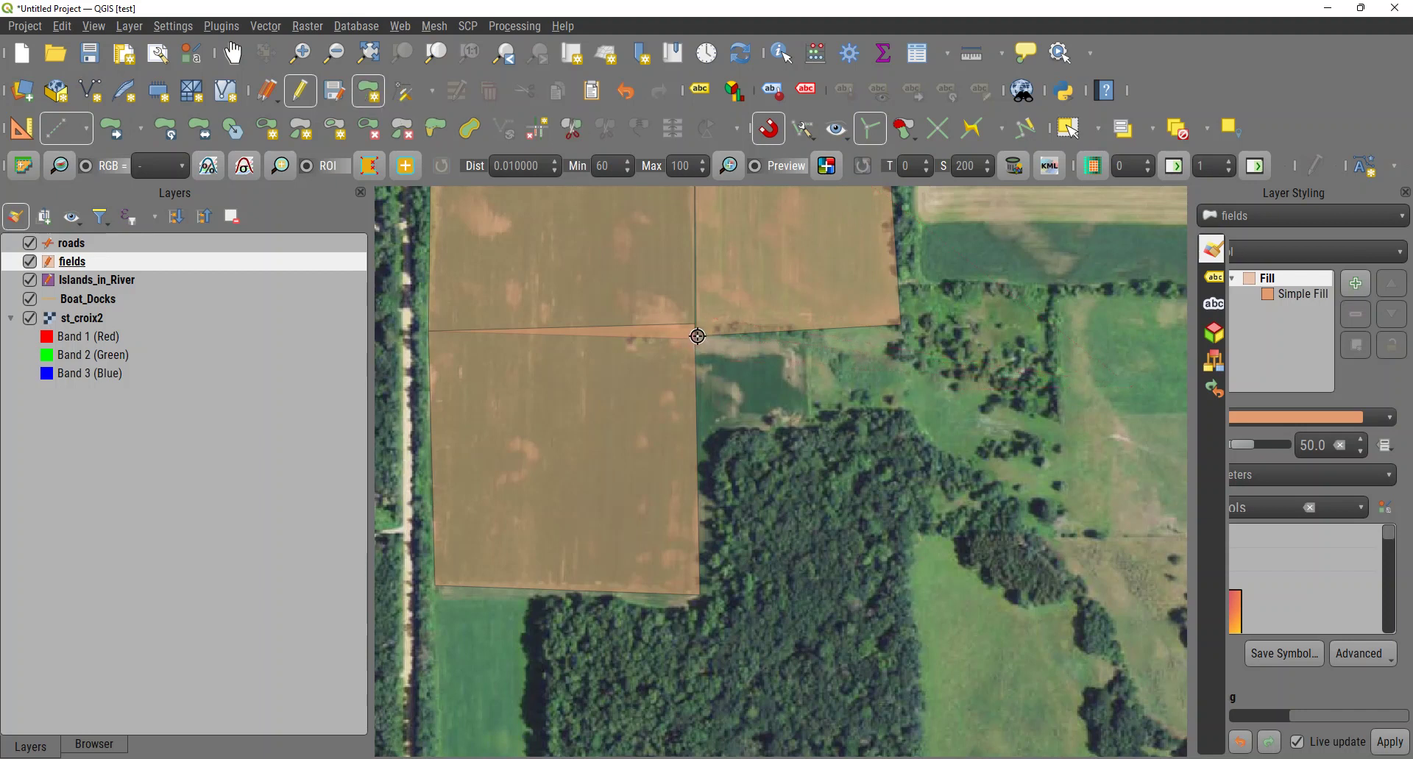
left_click(701, 453)
left_click(731, 414)
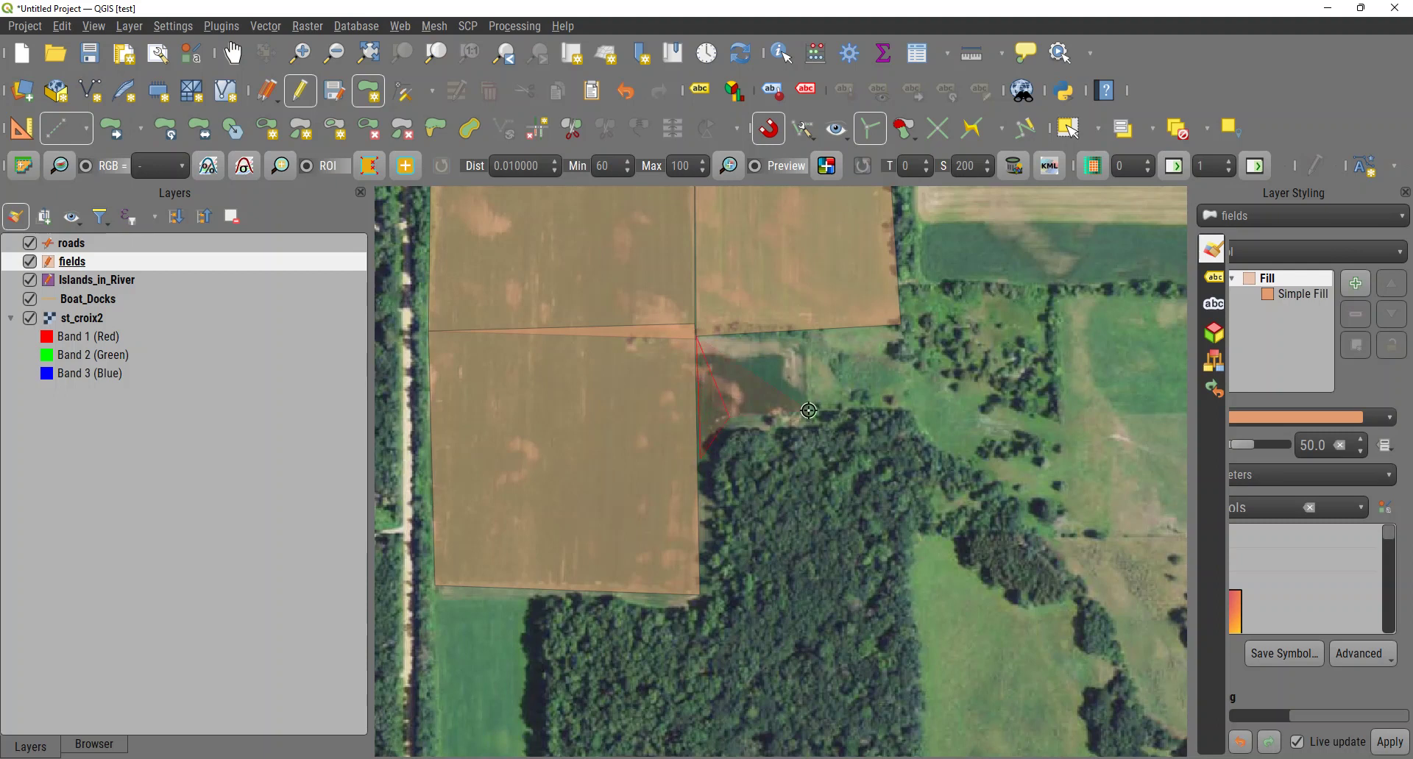
left_click(898, 404)
left_click(896, 309)
right_click(896, 309)
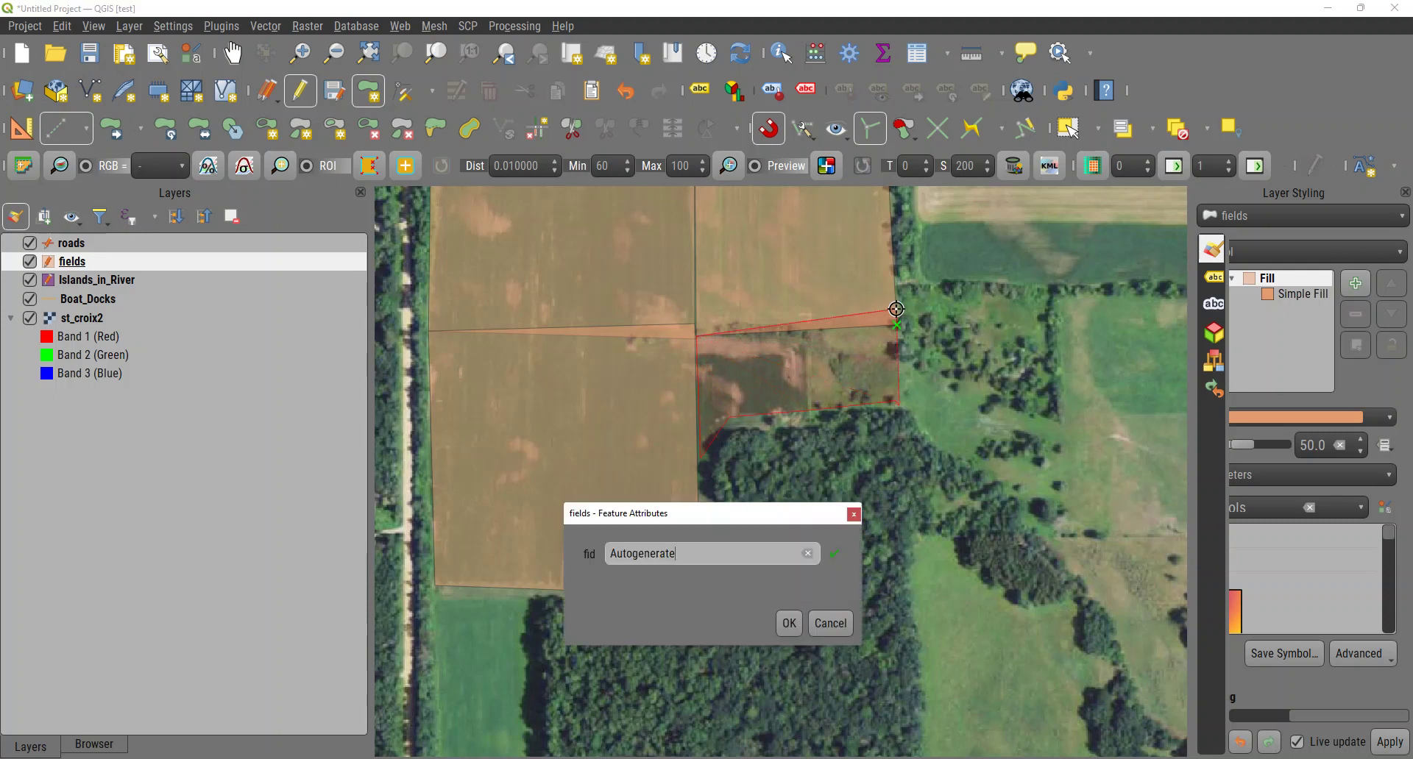
left_click(789, 624)
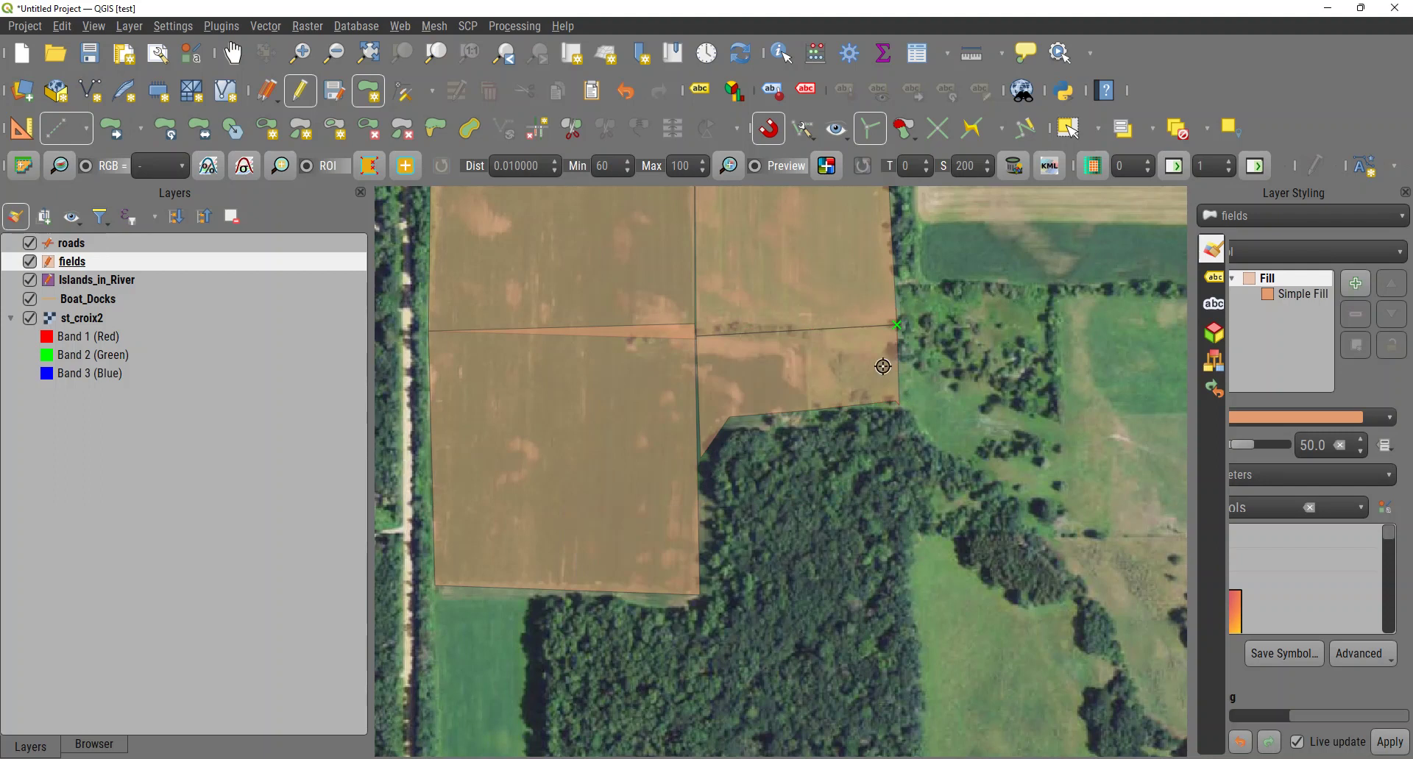
Activate the Vertex Tool for the fields layer and open the snapping type options.
left_click(407, 94)
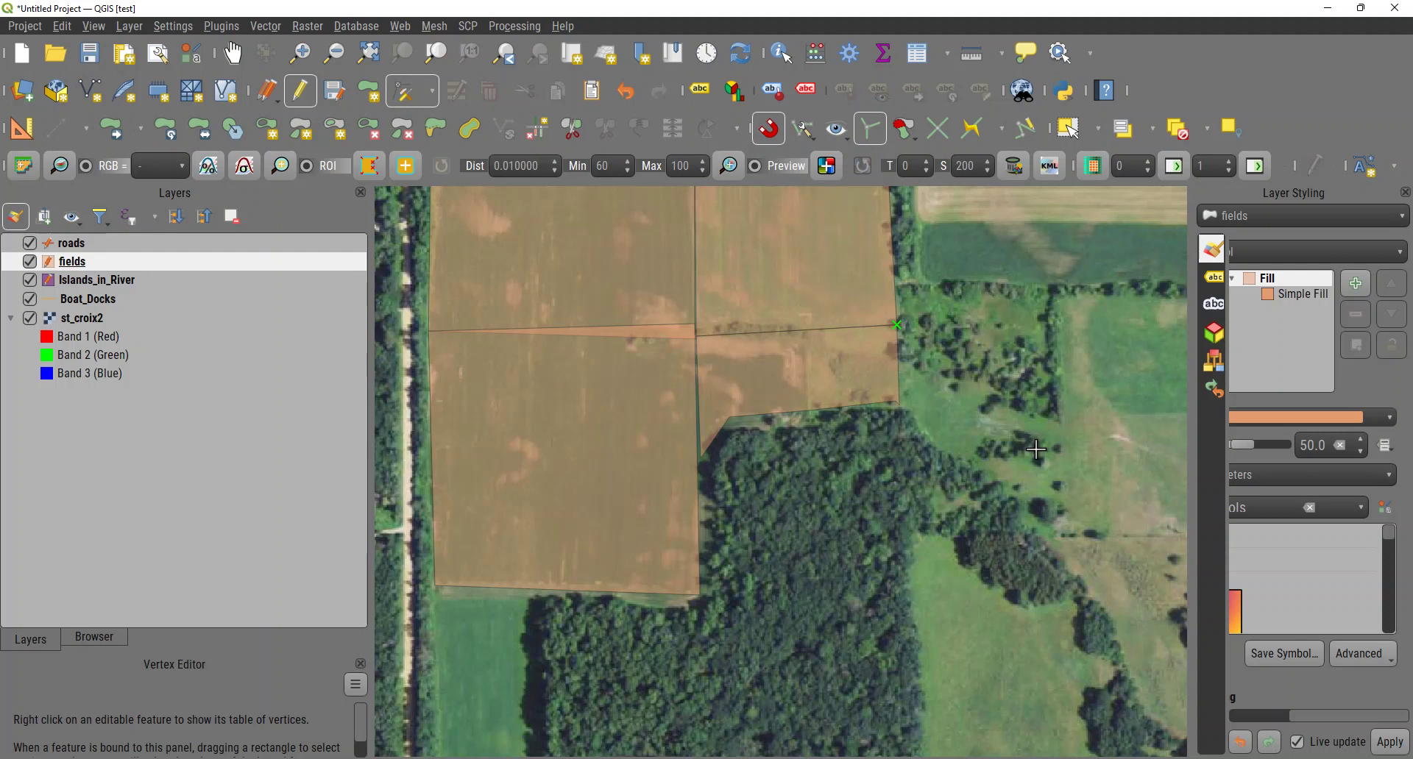
left_click(813, 130)
left_click(843, 206)
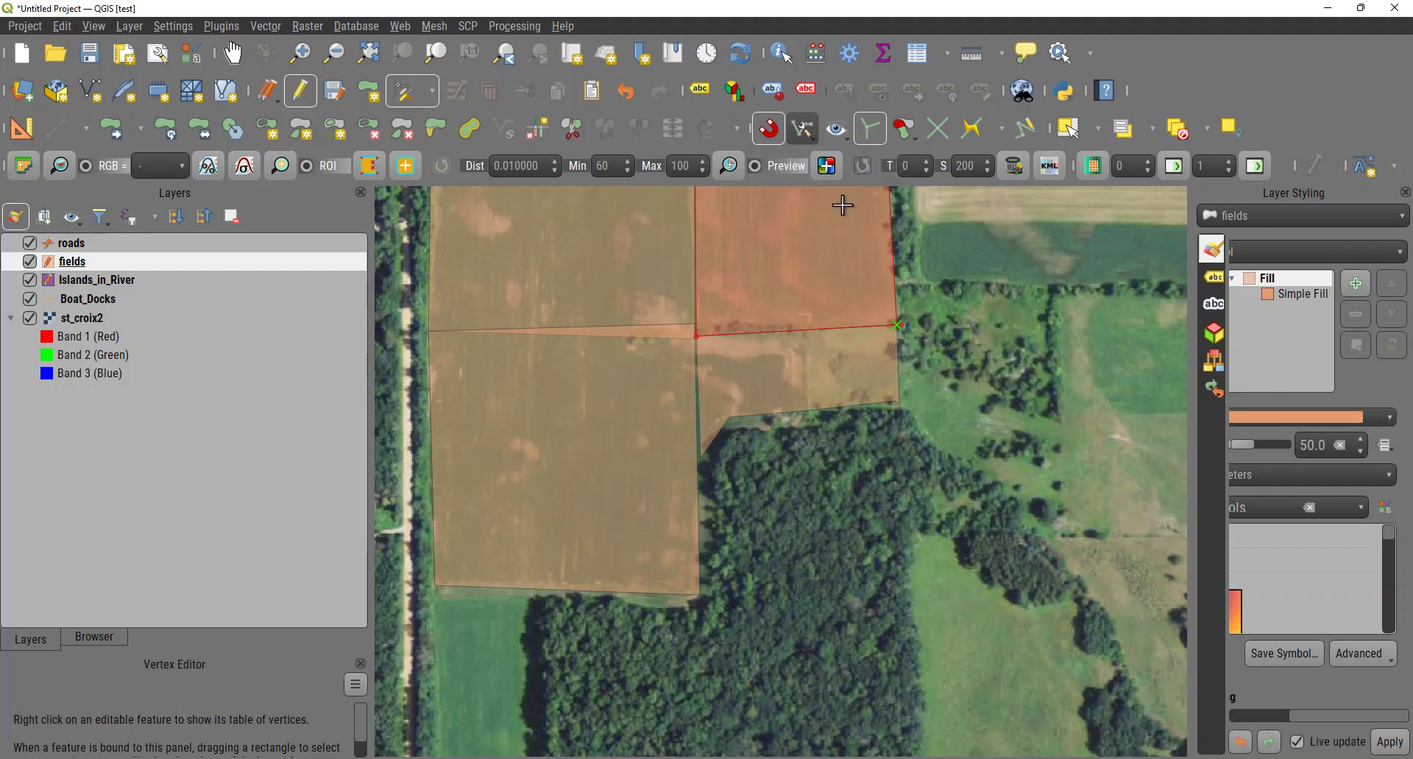